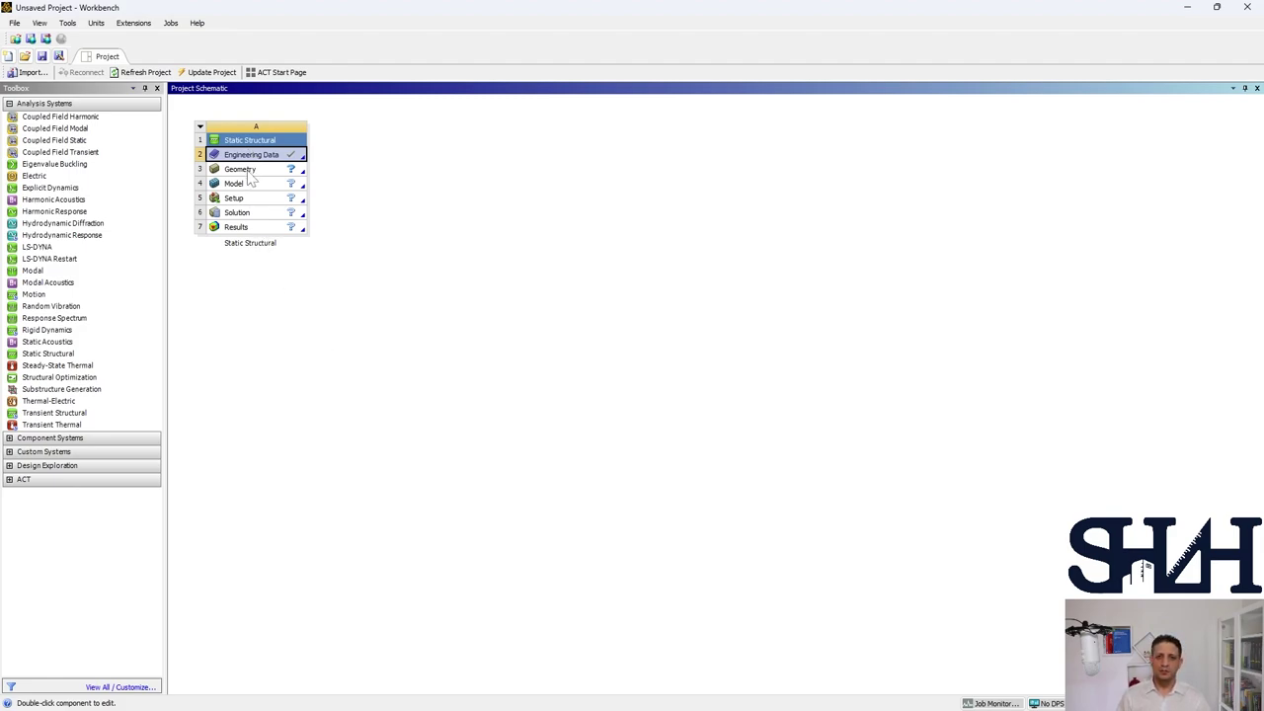
# Step: Create a new SpaceClaim geometry for the Static Structural system
pyautogui.click(248, 171)
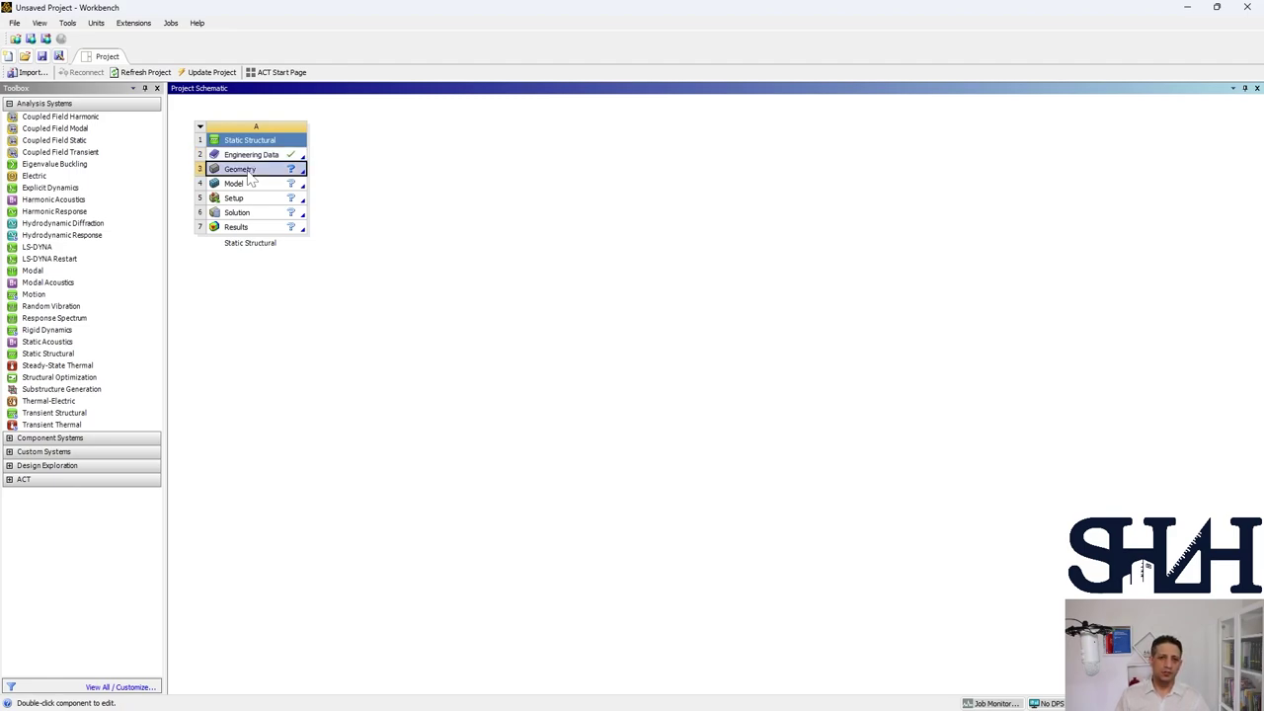
pyautogui.rightClick(251, 176)
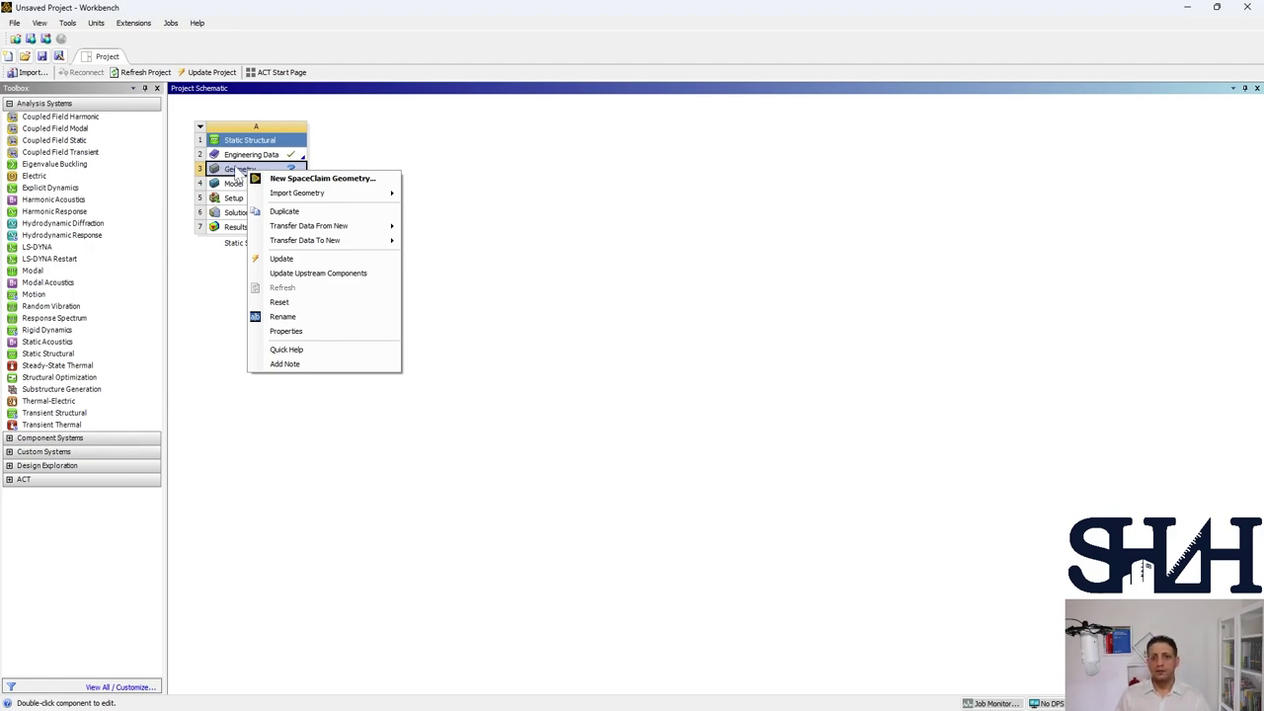
pyautogui.click(255, 179)
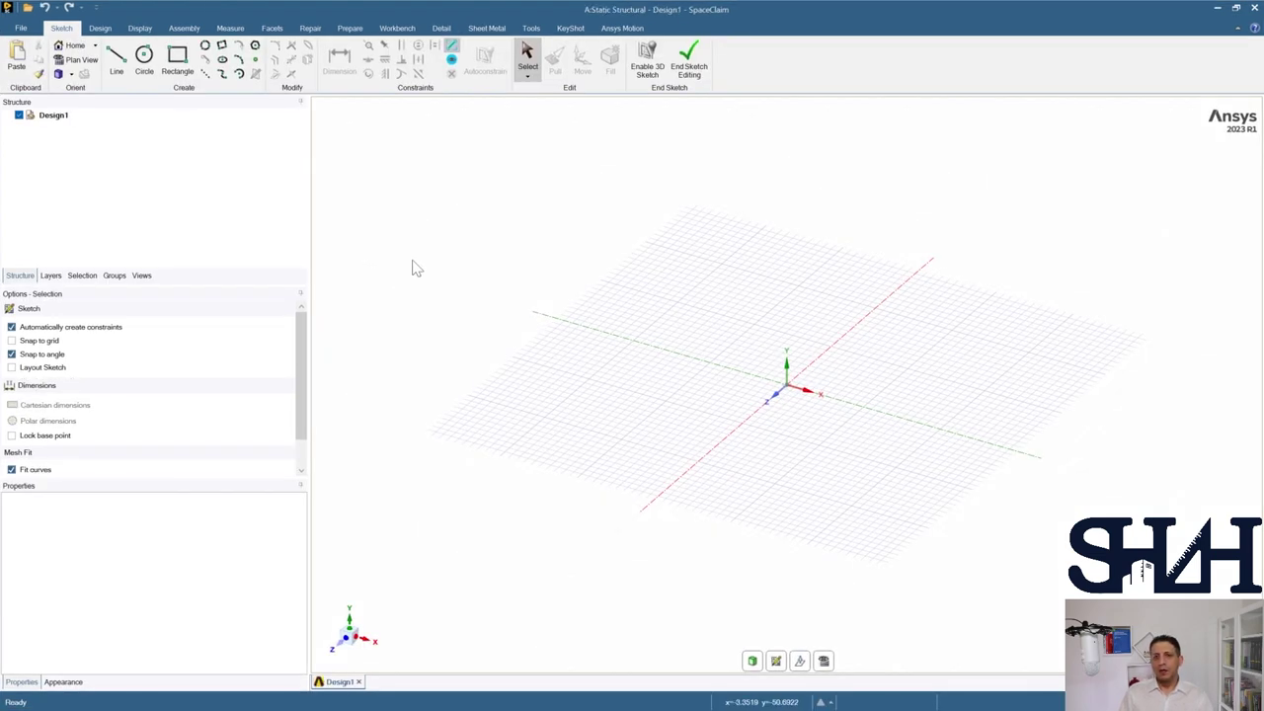
# Step: Open the AutoCAD drawing RigidConnection from the Downloads folder
pyautogui.click(21, 30)
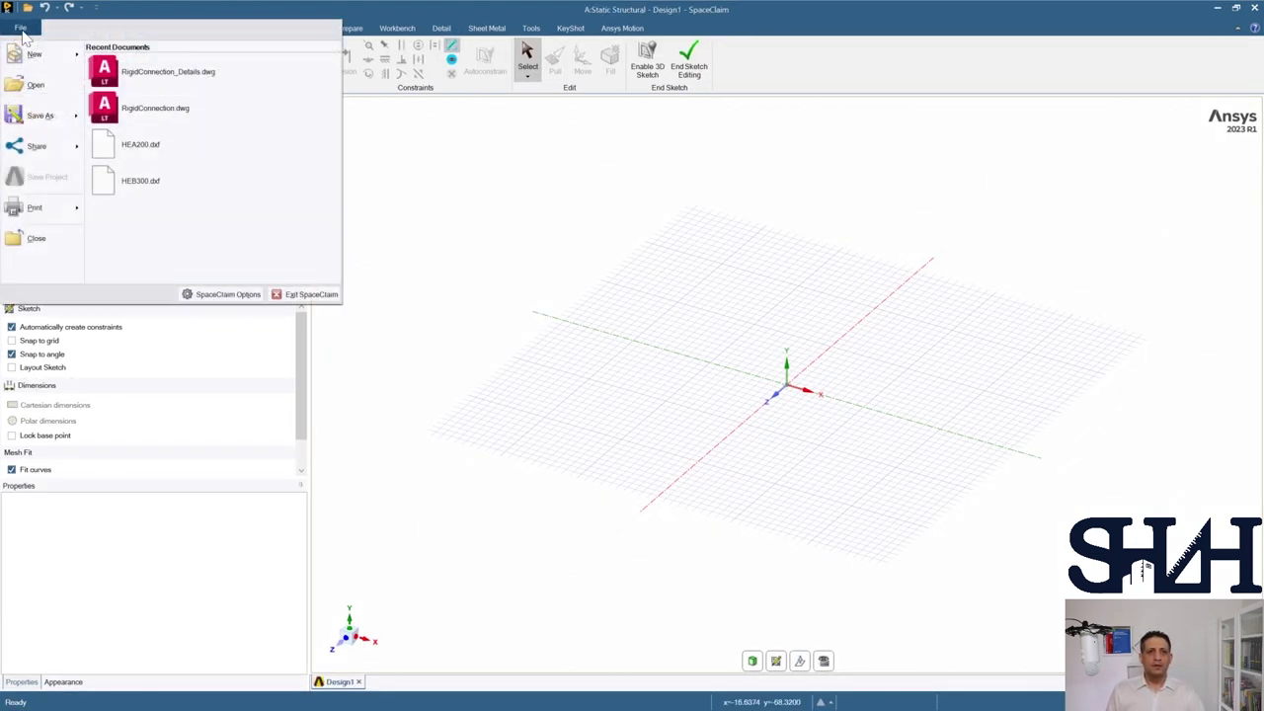
pyautogui.click(34, 85)
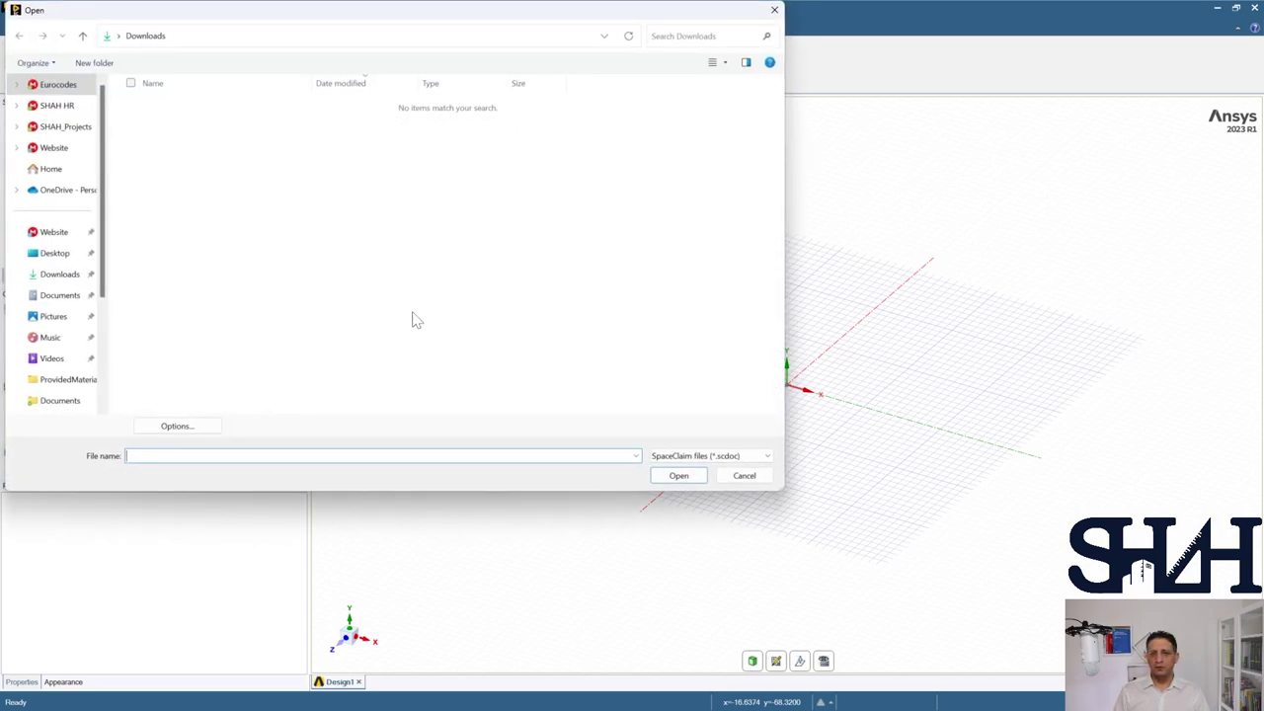
pyautogui.click(702, 456)
pyautogui.click(703, 203)
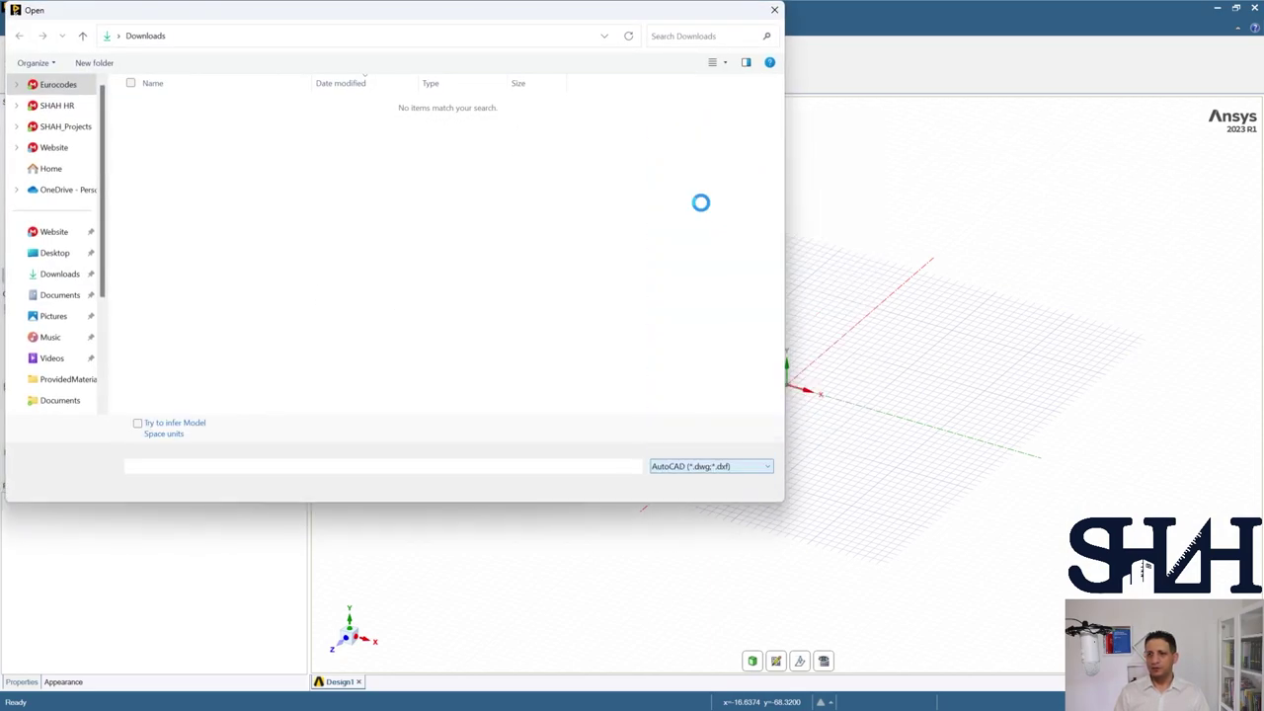
pyautogui.click(172, 131)
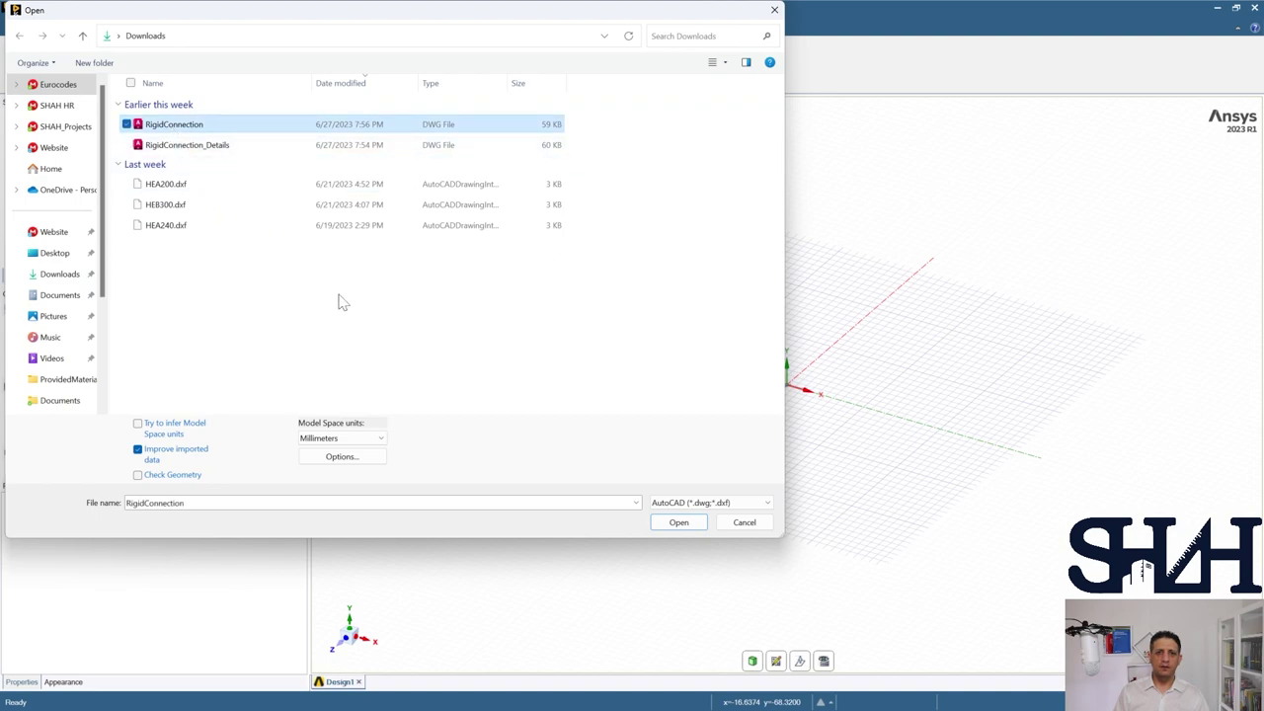
pyautogui.click(665, 525)
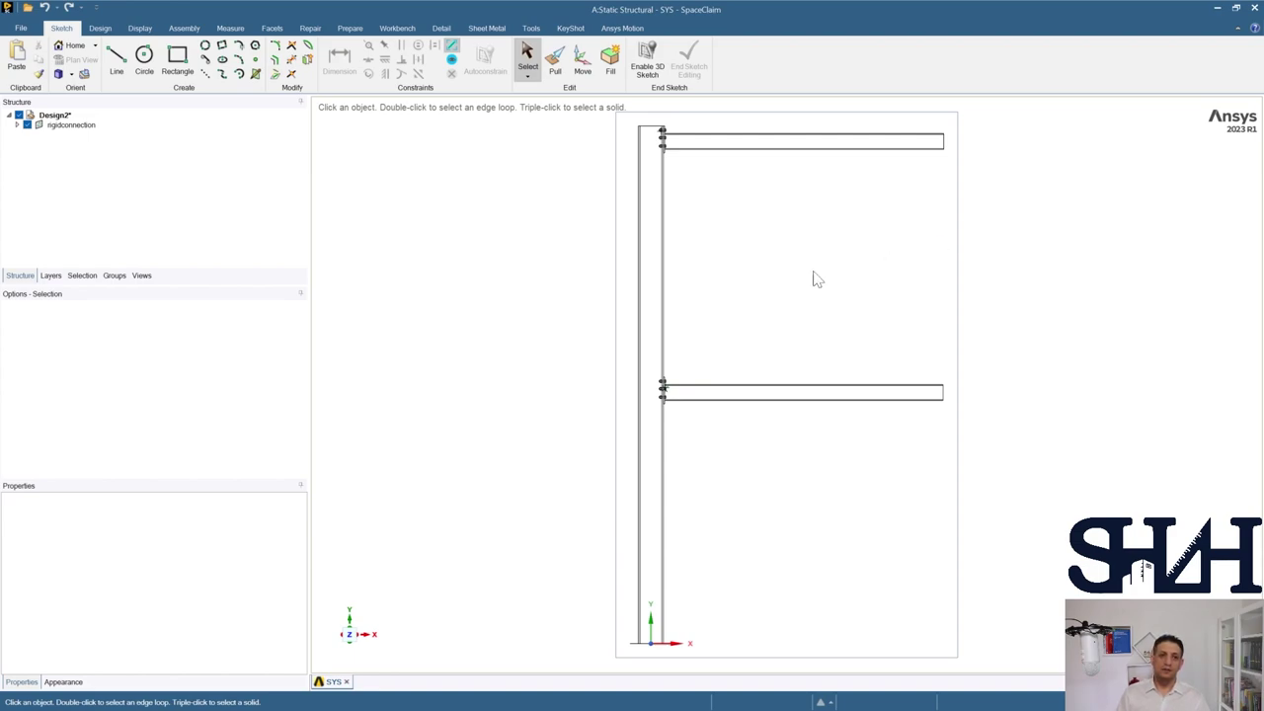
# Step: Open the AutoCAD drawing RigidConnection_Details from the Downloads folder as a second design
pyautogui.click(20, 29)
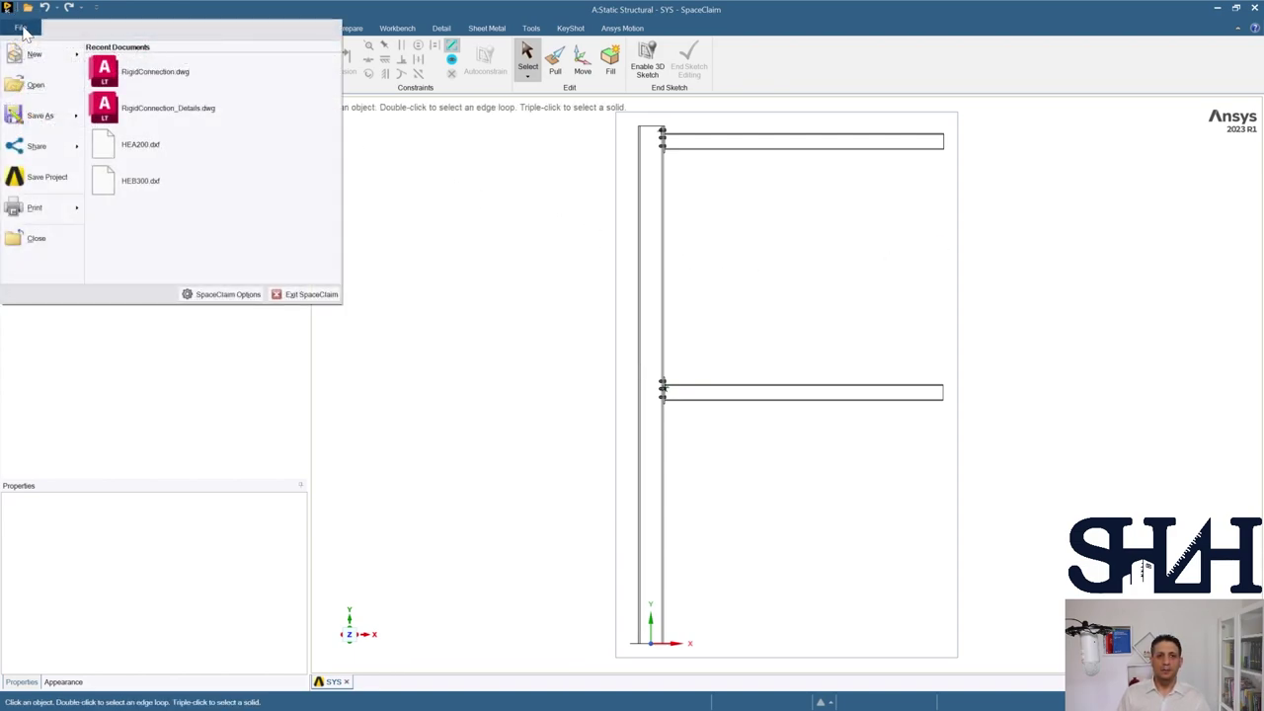
pyautogui.click(33, 85)
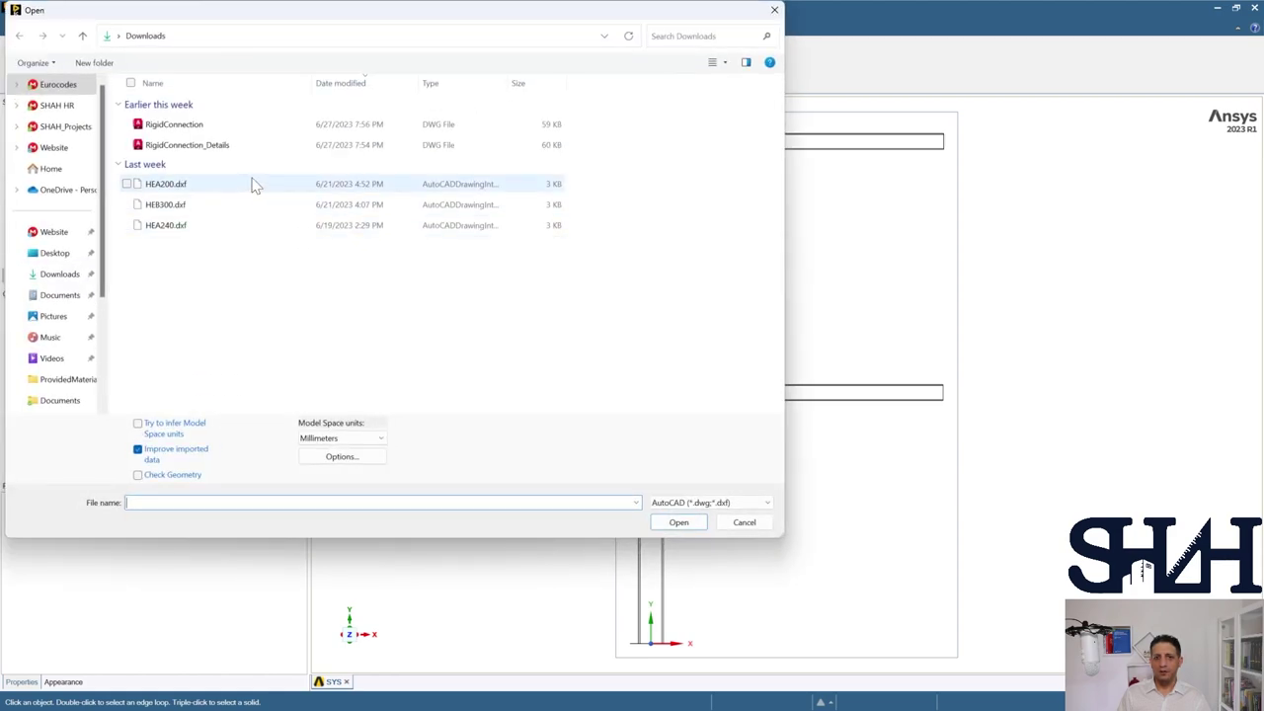
pyautogui.click(220, 145)
pyautogui.click(678, 521)
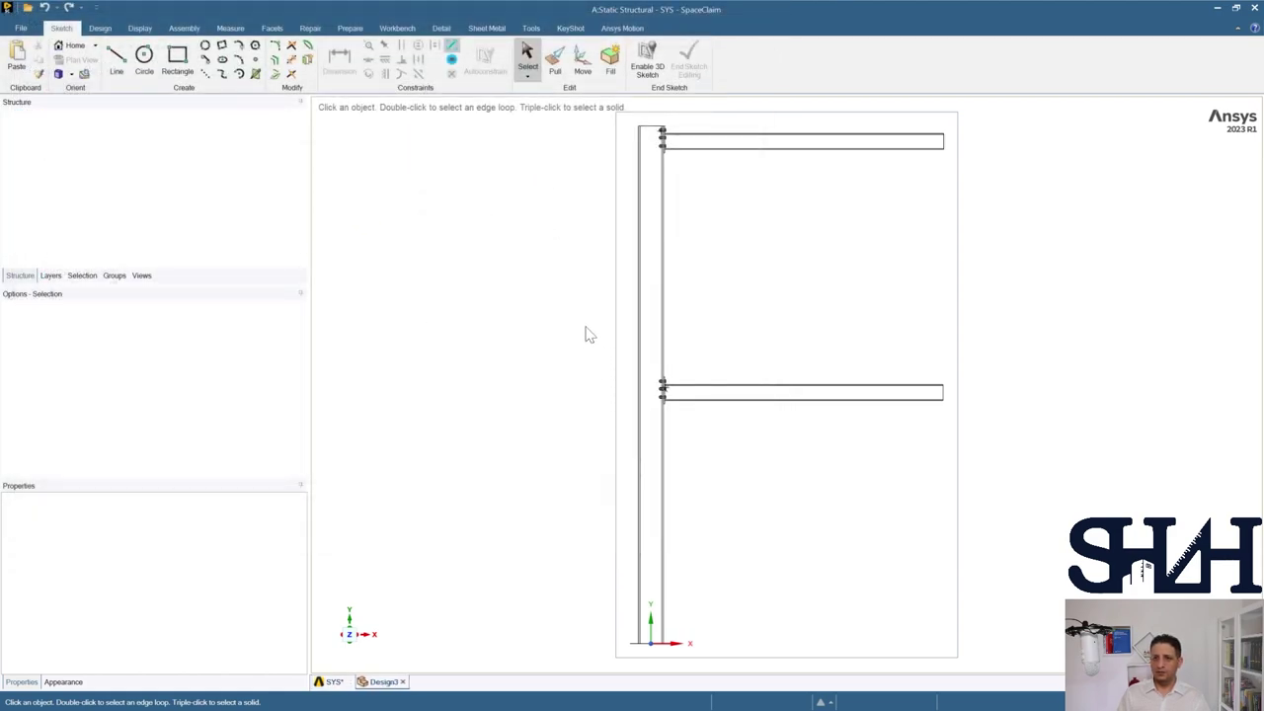
pyautogui.scroll(-2, 641, 395)
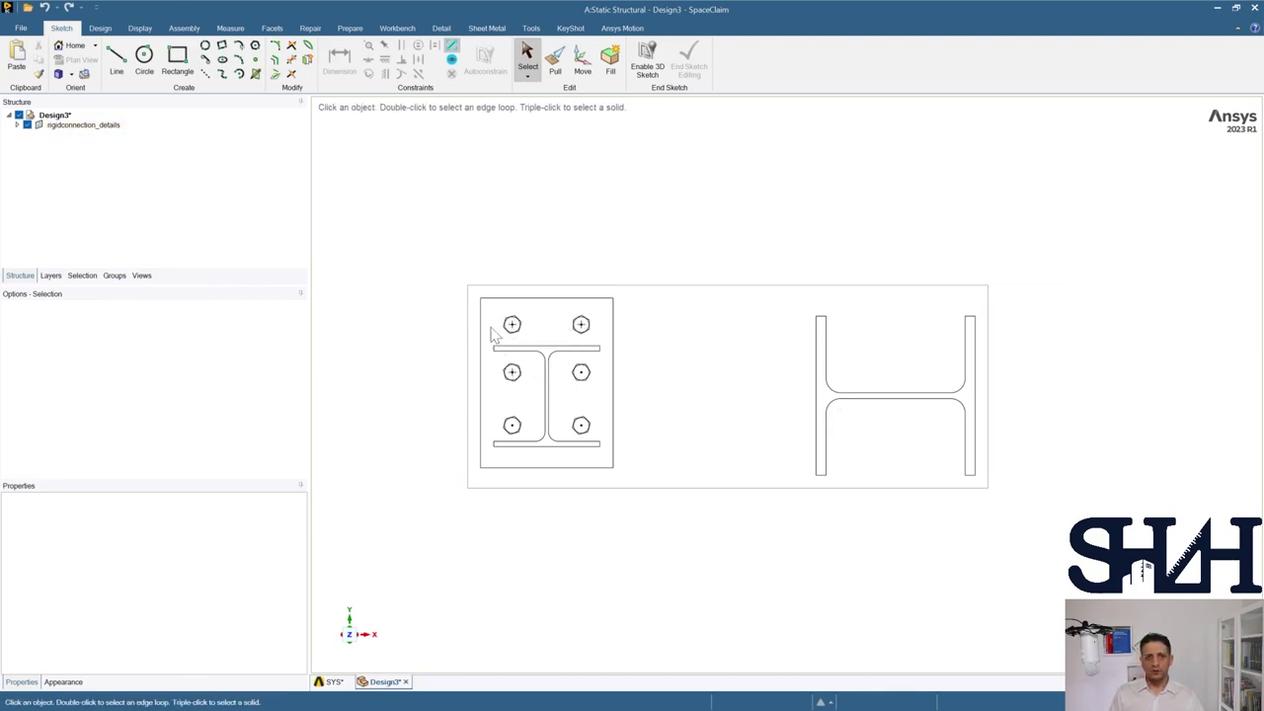
# Step: Sketch 200 mm centrelines along the upper and lower flanges of the I-section inside the end plate
pyautogui.click(100, 27)
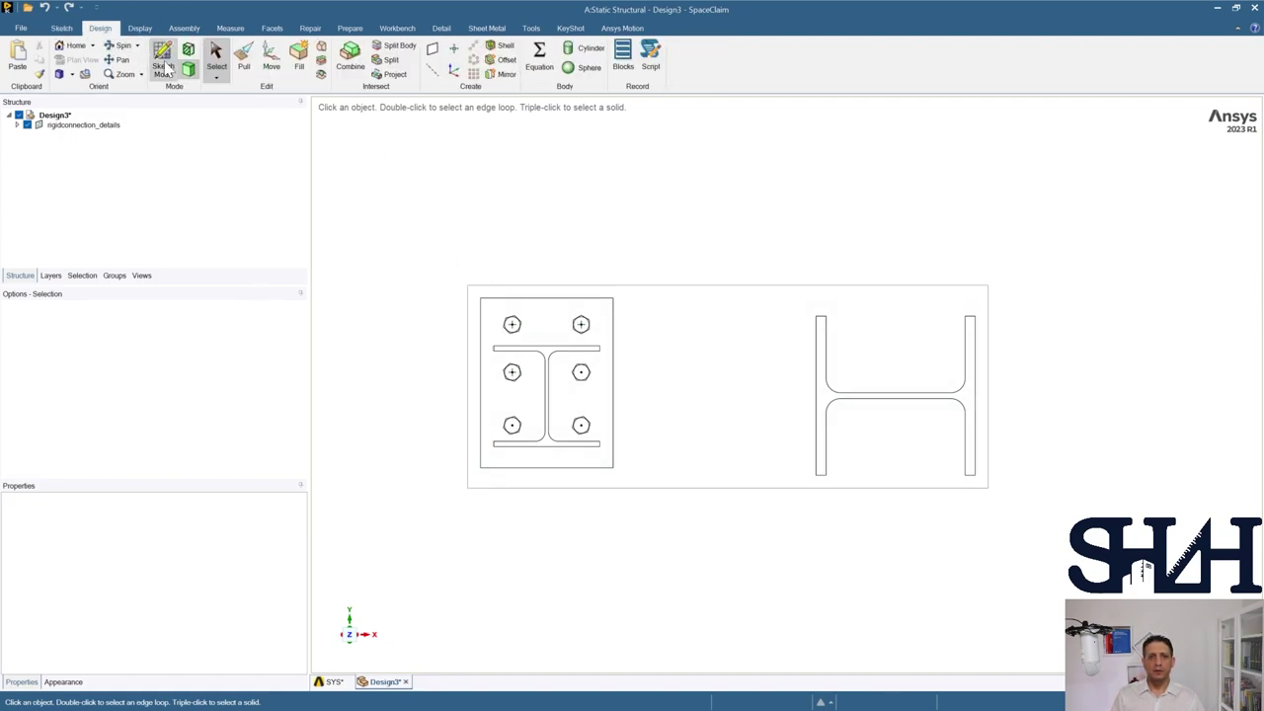
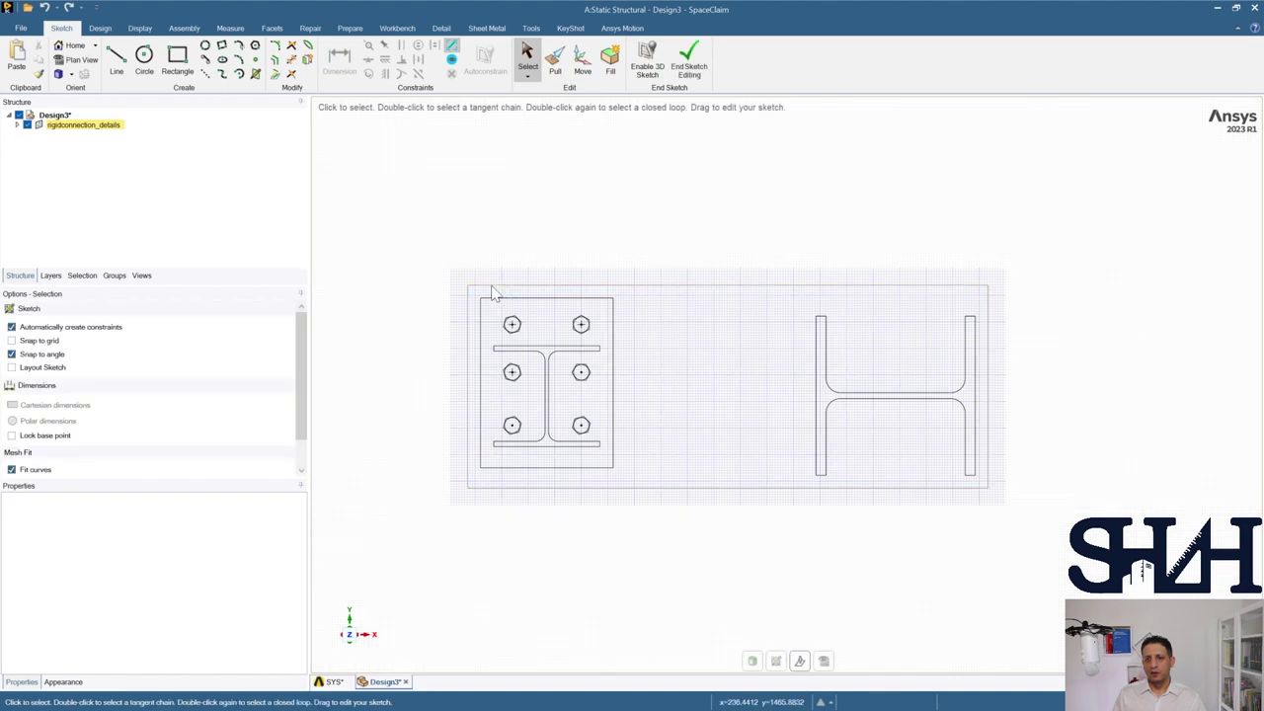
pyautogui.click(115, 59)
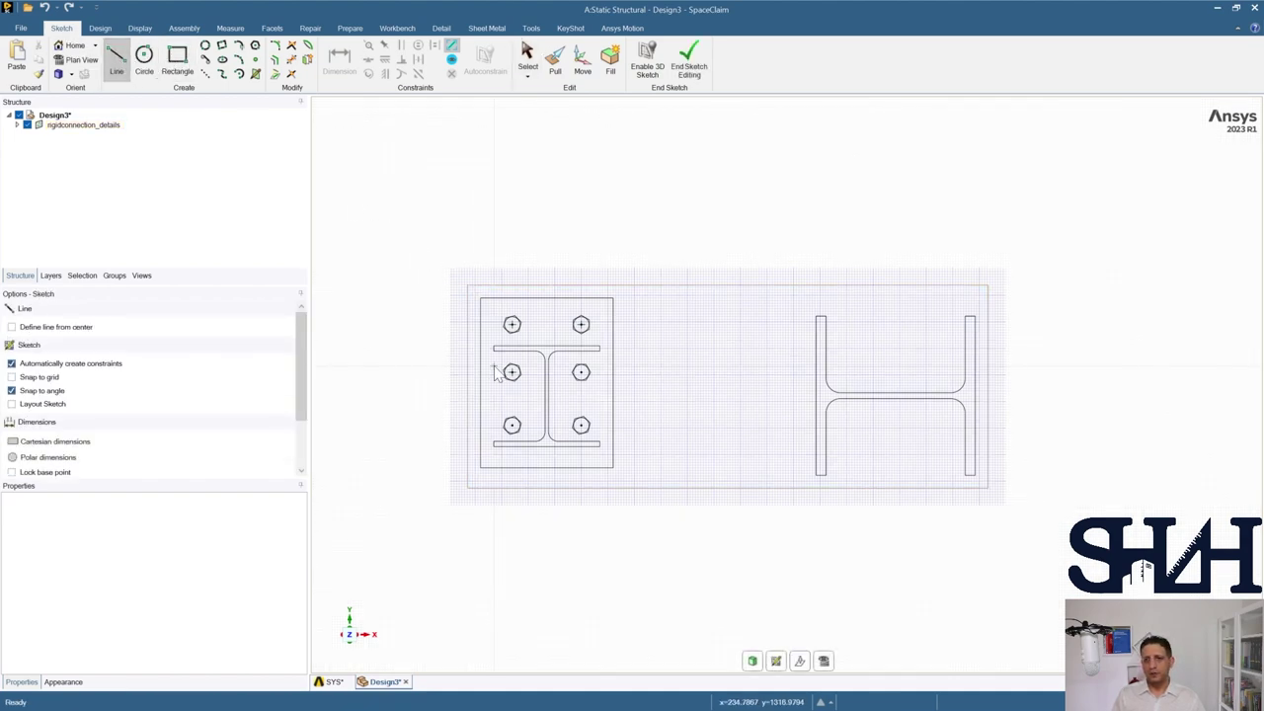
pyautogui.scroll(5, 496, 372)
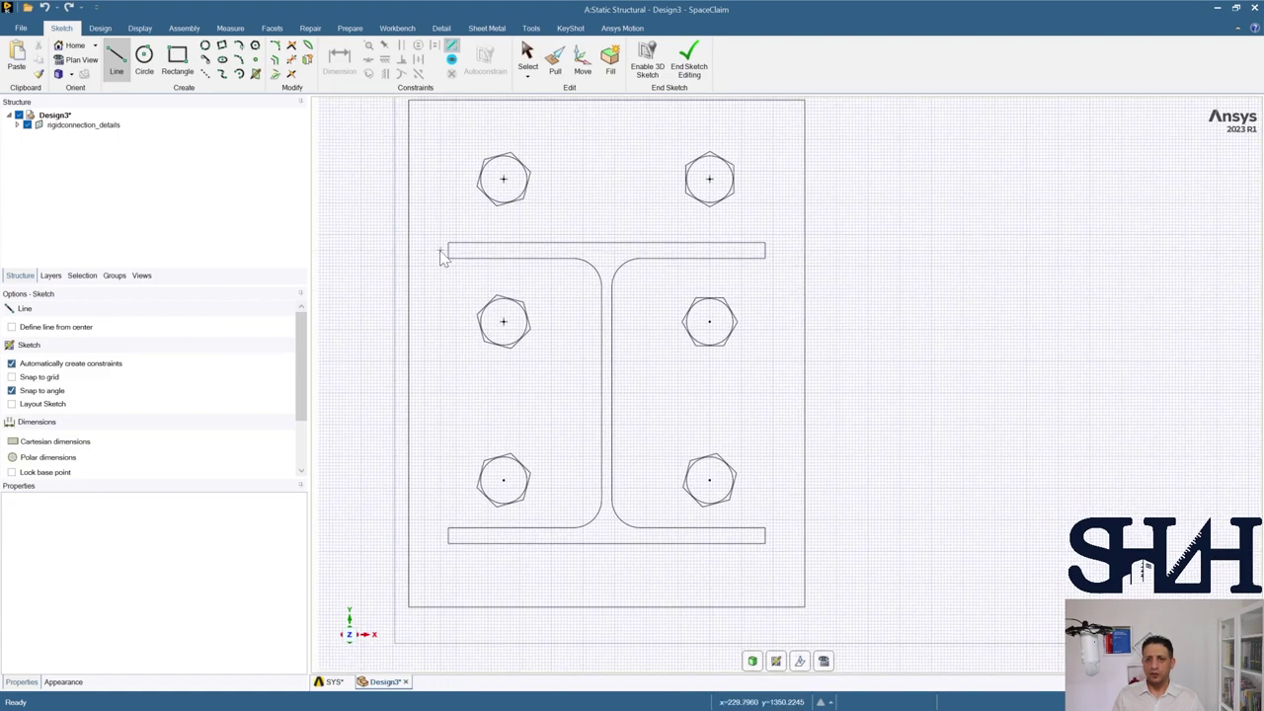
pyautogui.click(449, 242)
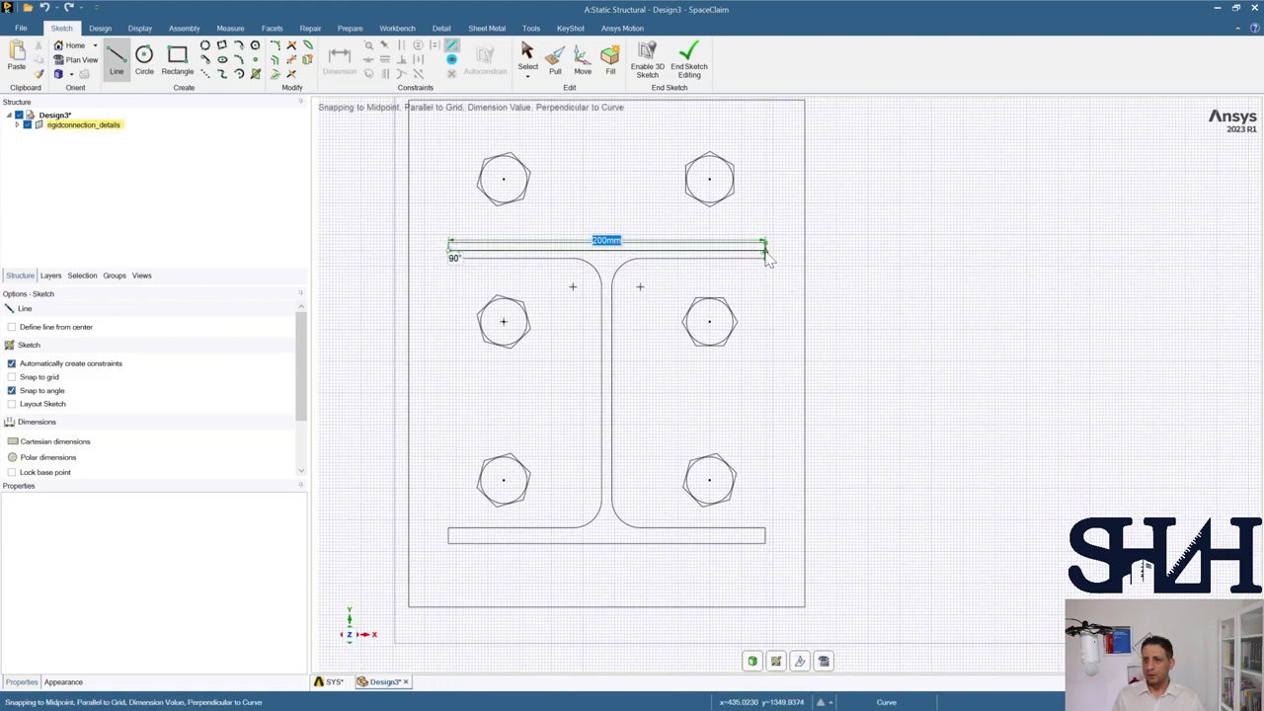
pyautogui.click(766, 252)
pyautogui.press('Escape')
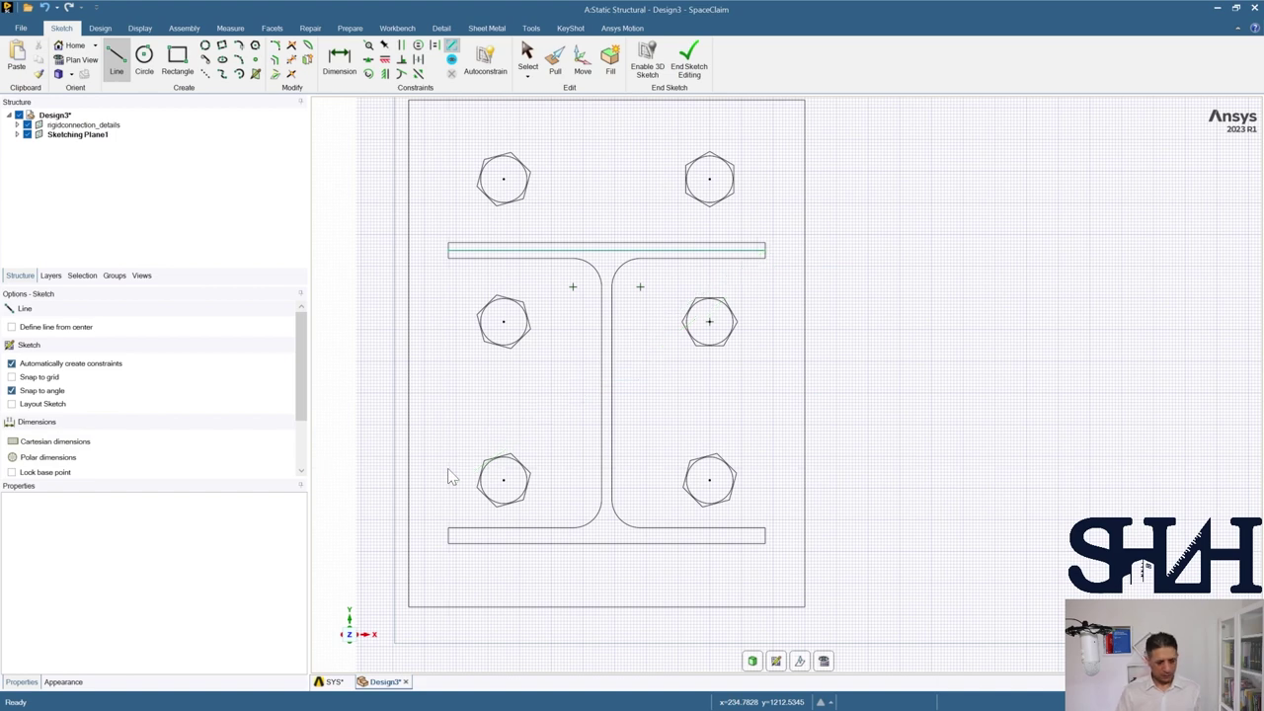
pyautogui.click(450, 530)
pyautogui.click(766, 542)
pyautogui.press('Escape')
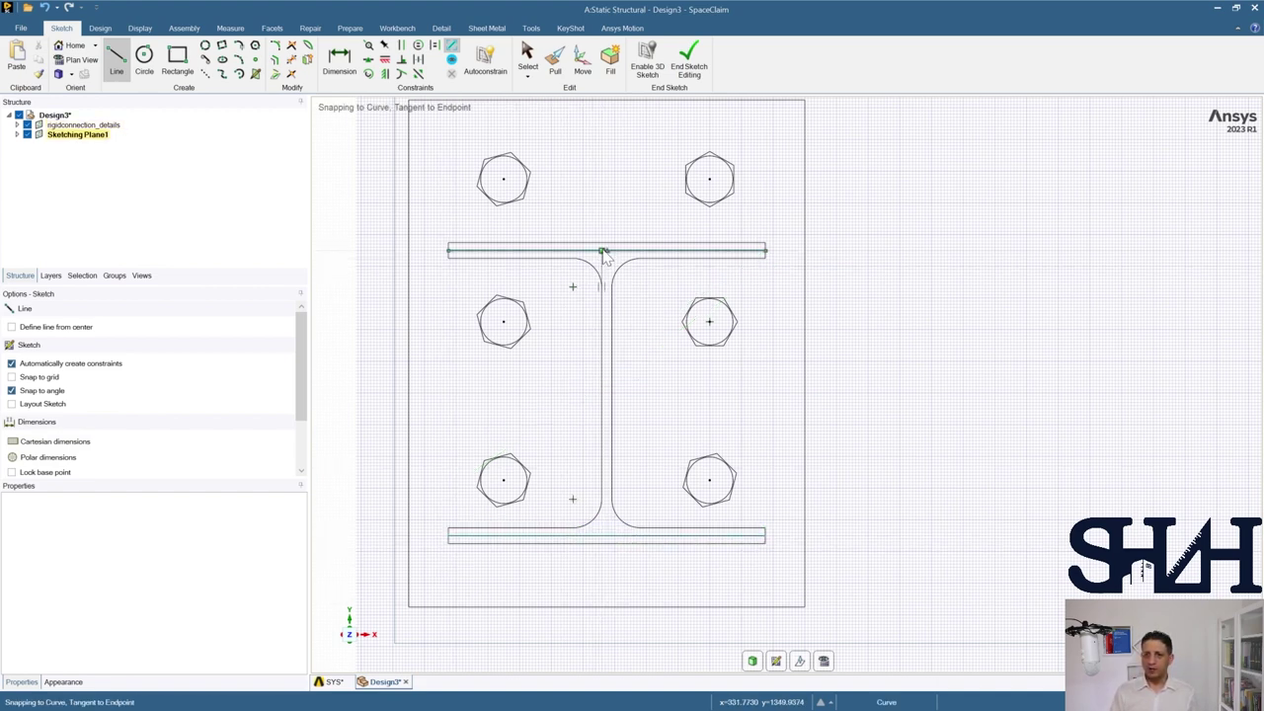
# Step: Sketch the 180 mm web centreline between the midpoints of the two flange centrelines and finish the sketch
pyautogui.click(606, 252)
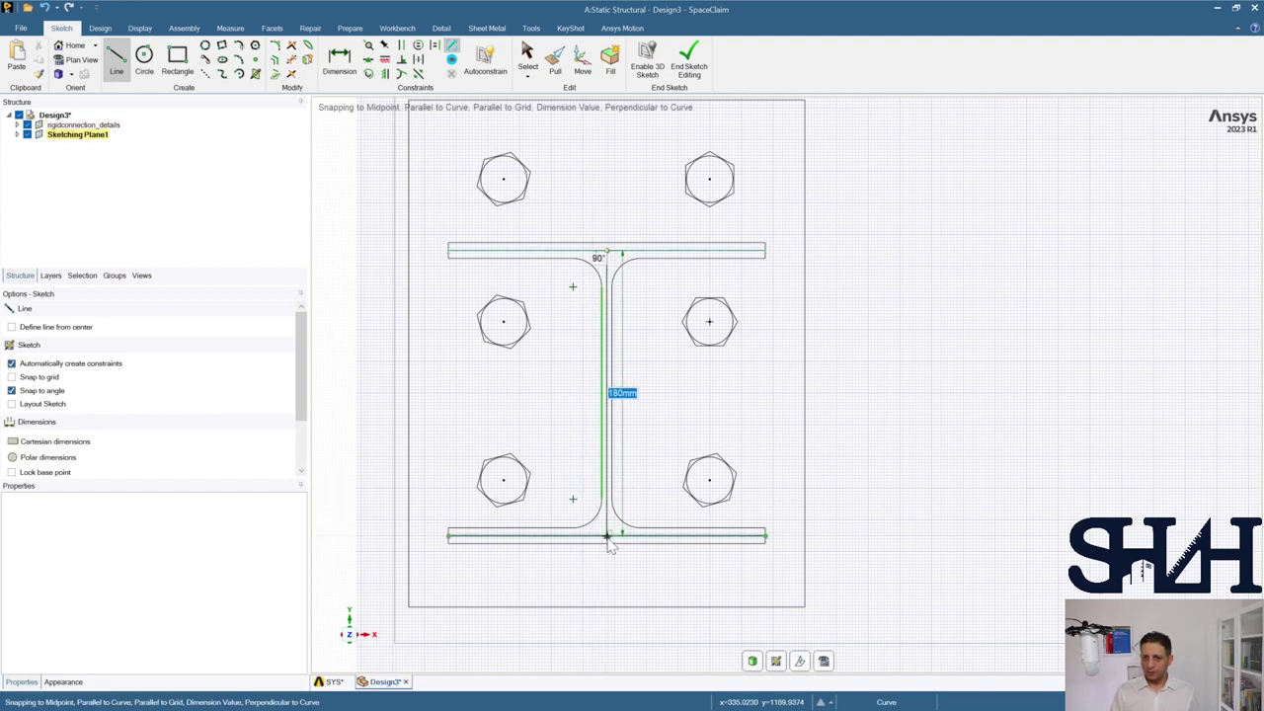
pyautogui.doubleClick(607, 538)
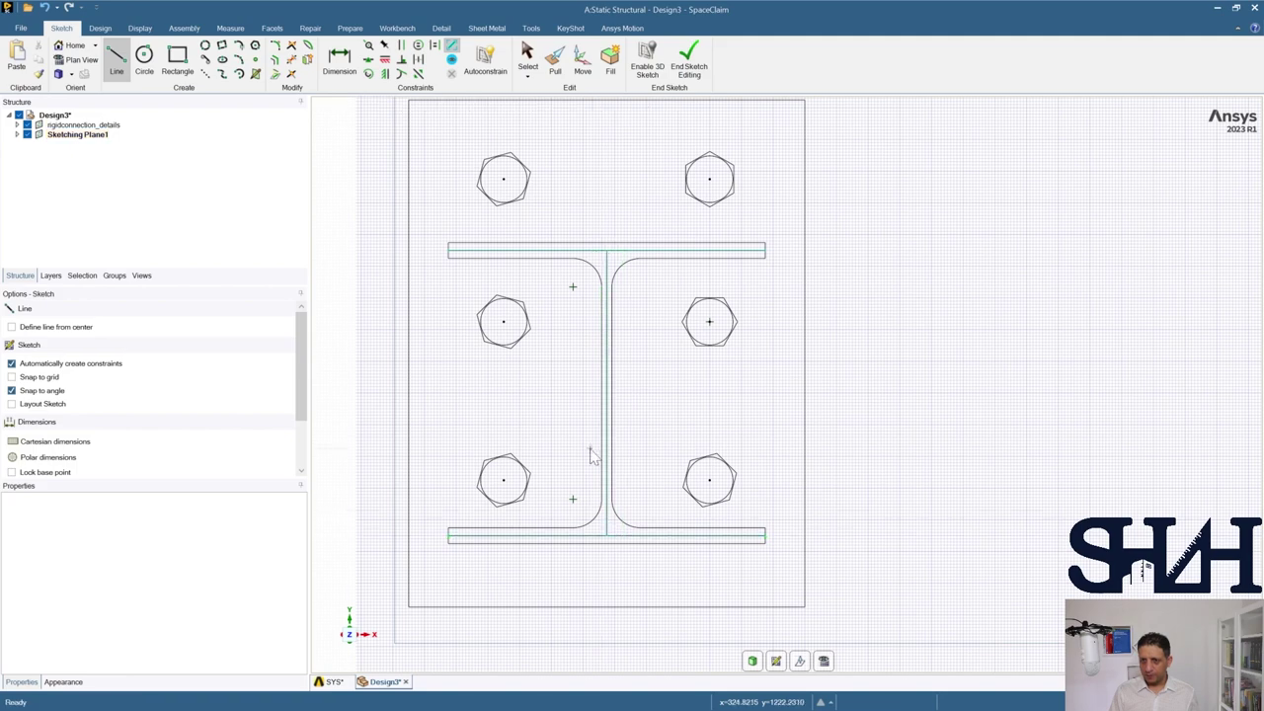
pyautogui.scroll(-3, 583, 424)
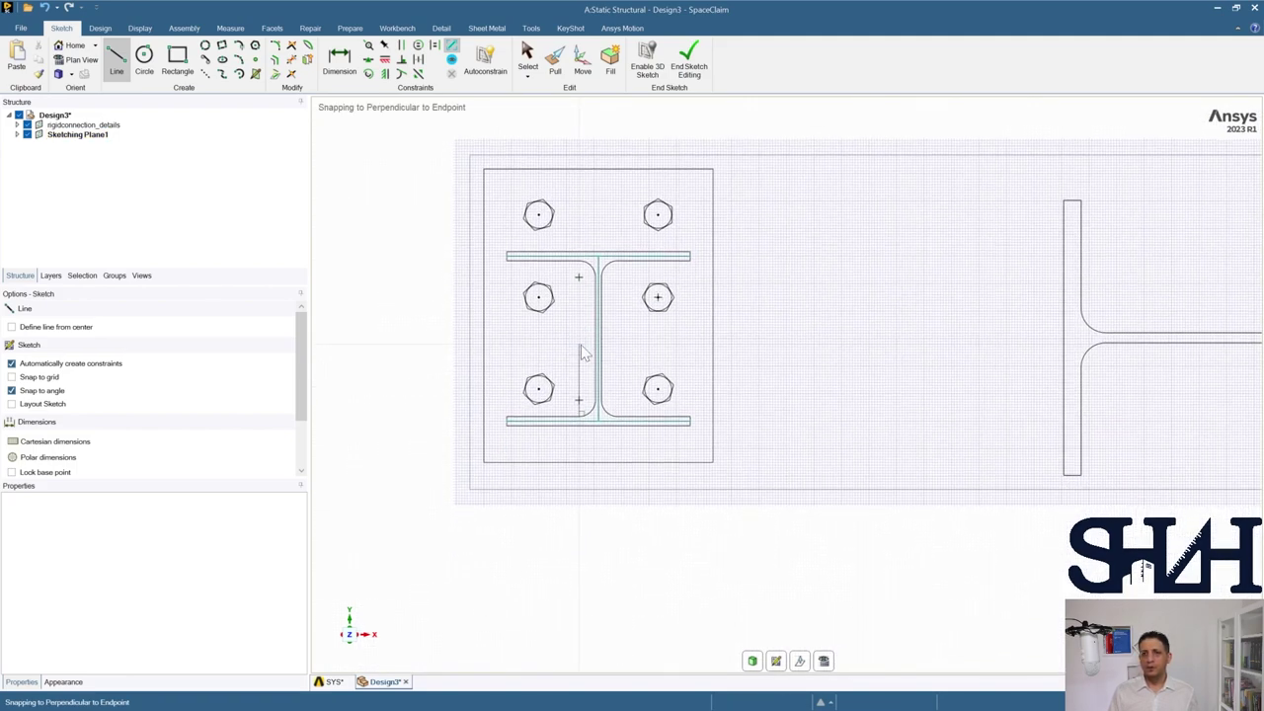
pyautogui.press('Escape')
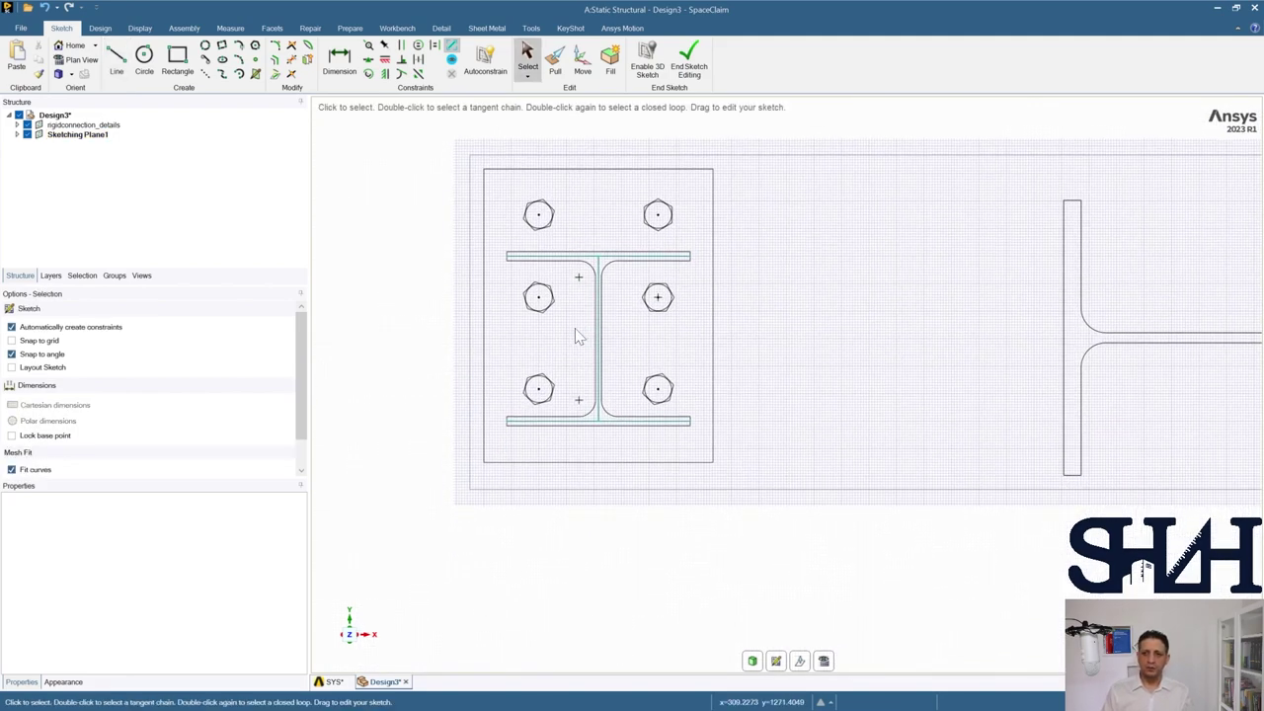
pyautogui.click(688, 69)
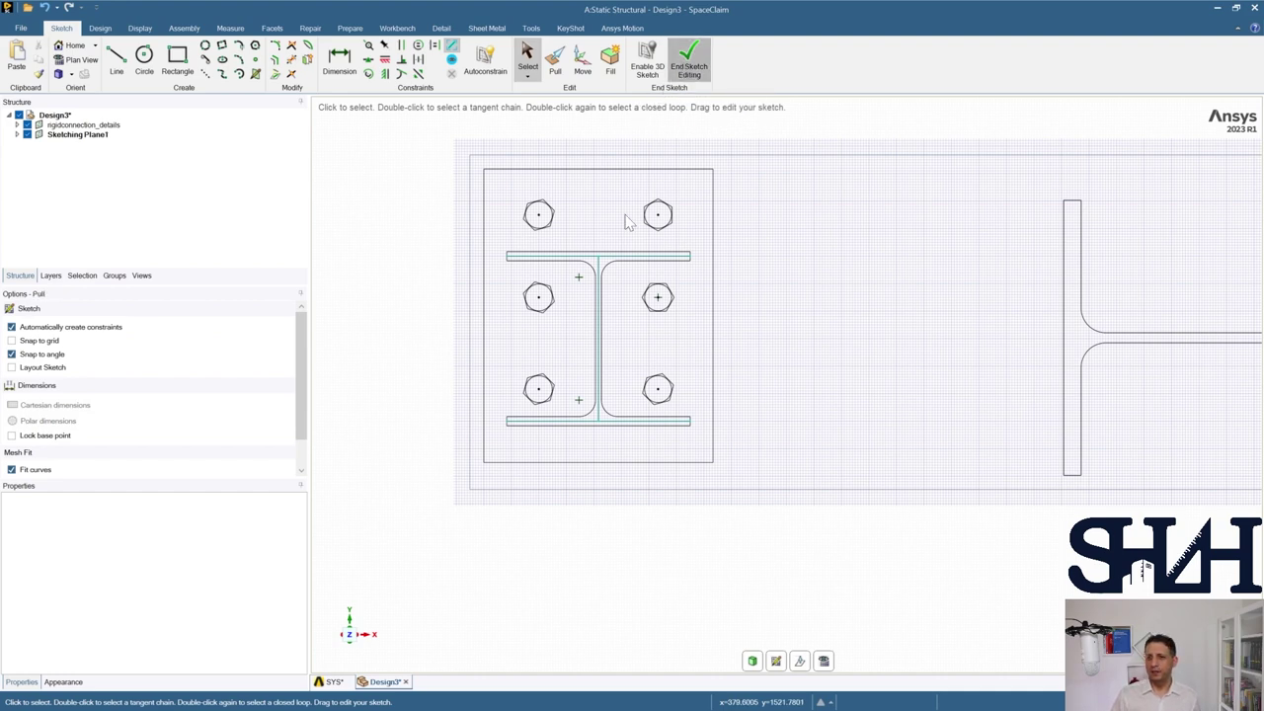
# Step: Select the flange and web centrelines plus the upper fillet arc of the I-section for Pull and colour them green
pyautogui.scroll(2, 591, 278)
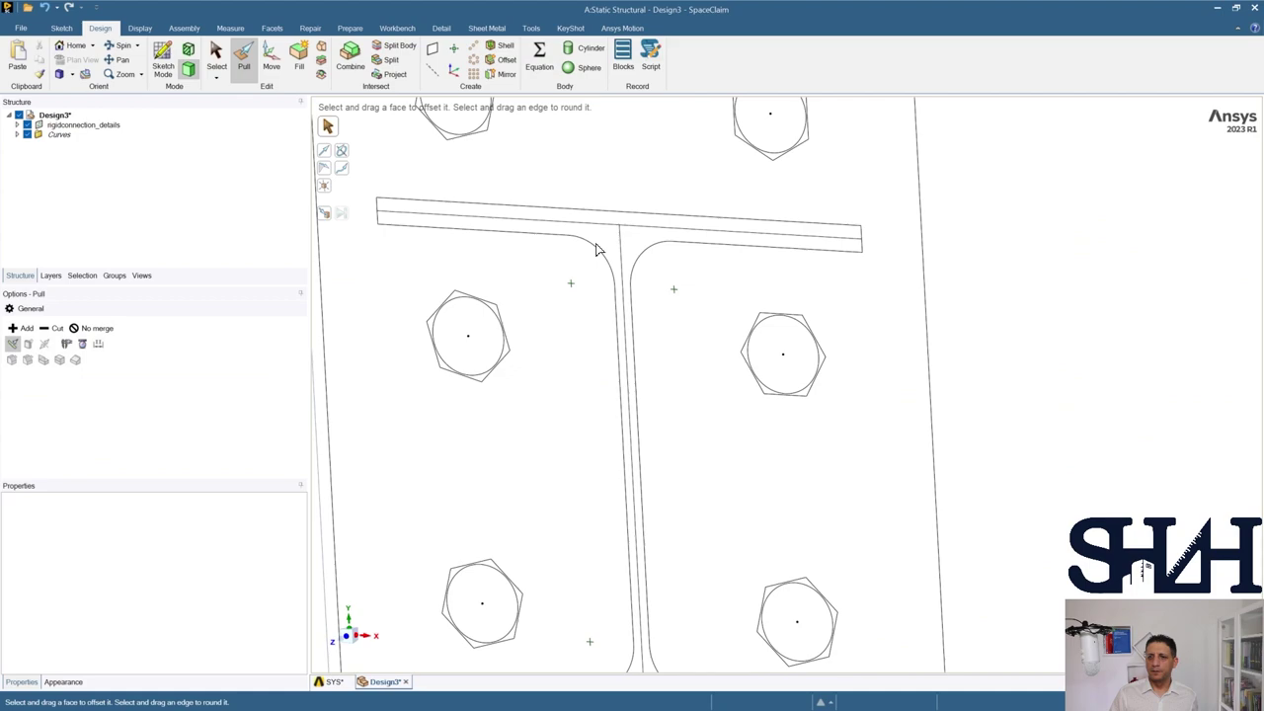
pyautogui.click(600, 237)
pyautogui.keyDown('ctrl'); pyautogui.click(616, 249); pyautogui.keyUp('ctrl')
pyautogui.keyDown('ctrl'); pyautogui.click(618, 255); pyautogui.keyUp('ctrl')
pyautogui.scroll(-2, 596, 319)
pyautogui.keyDown('shift'); pyautogui.moveTo(597, 319); pyautogui.dragTo(579, 288, button='middle'); pyautogui.keyUp('shift')
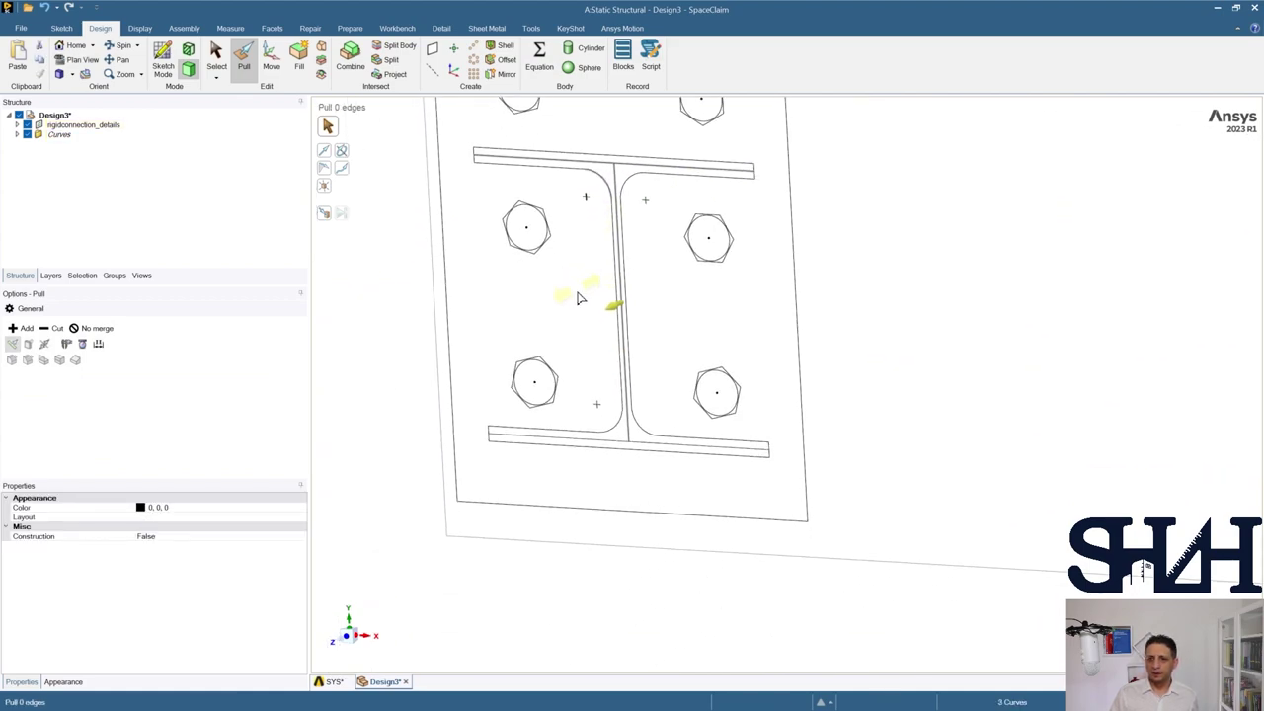
pyautogui.keyDown('ctrl'); pyautogui.click(613, 450); pyautogui.keyUp('ctrl')
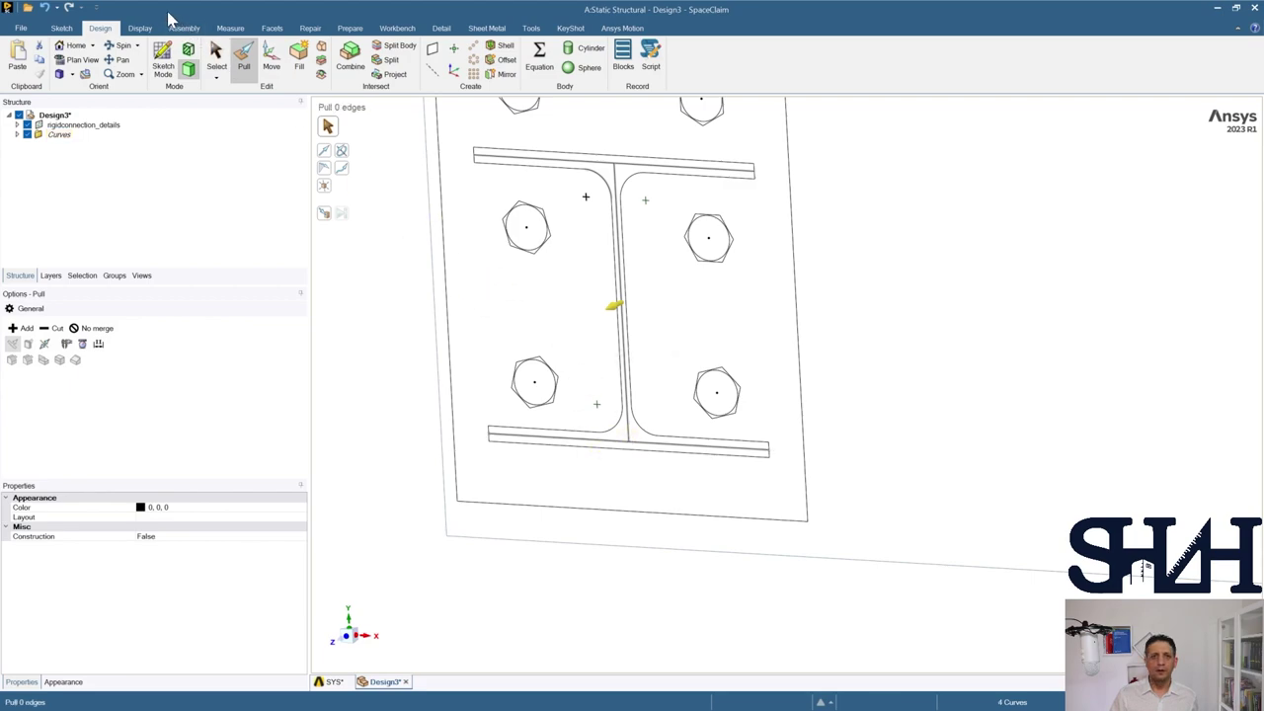
pyautogui.click(140, 28)
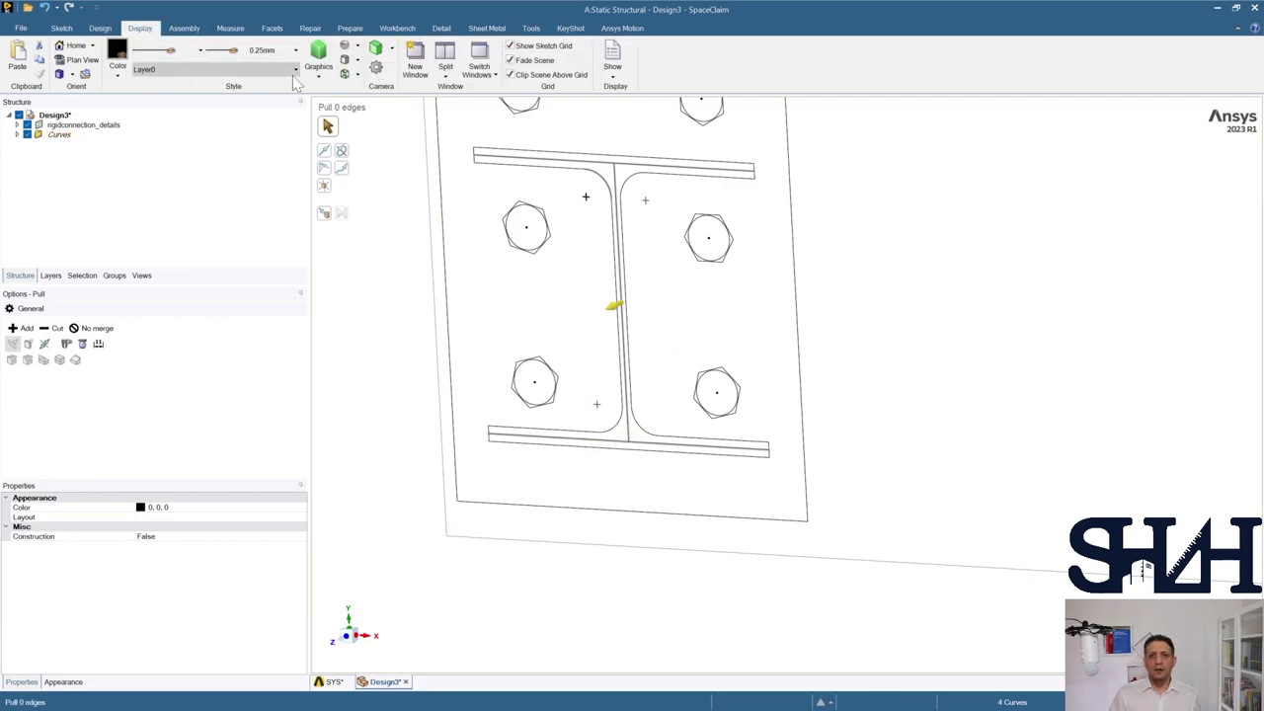
pyautogui.click(118, 73)
pyautogui.click(183, 103)
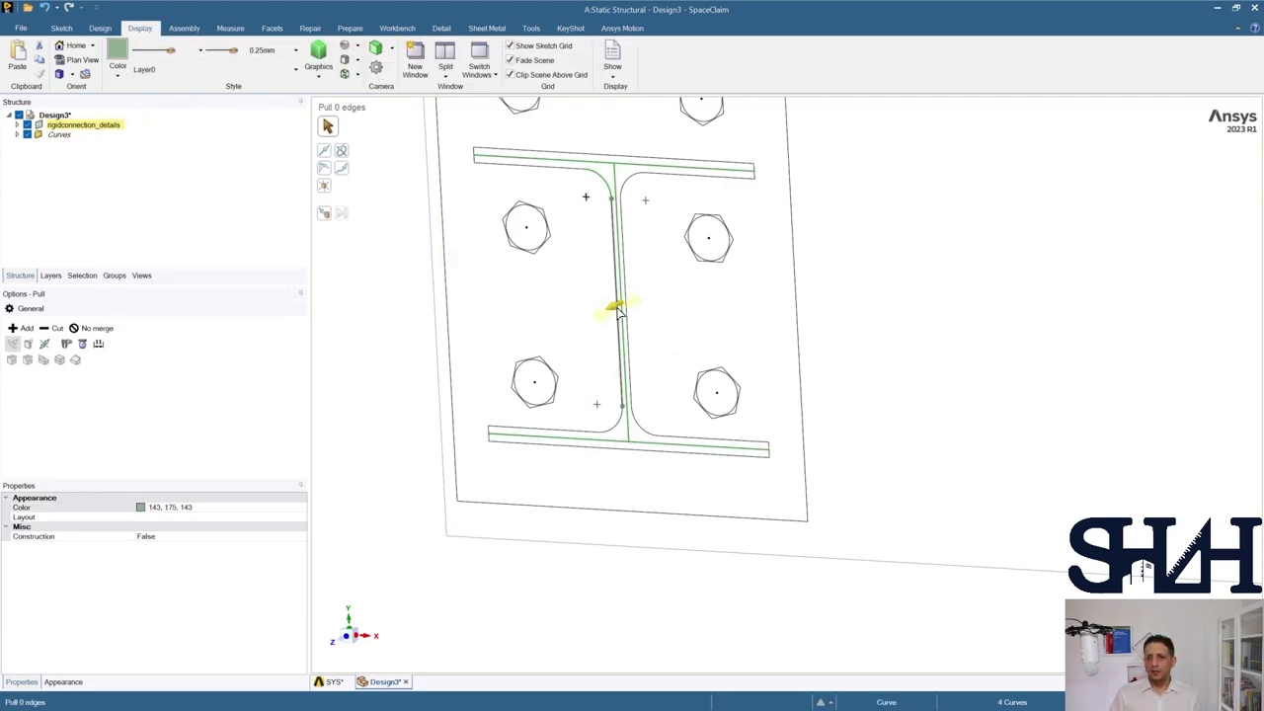
# Step: Pull the four selected I-section curves 3334 mm out of the sketch plane as surfaces
pyautogui.moveTo(615, 308); pyautogui.dragTo(394, 336)
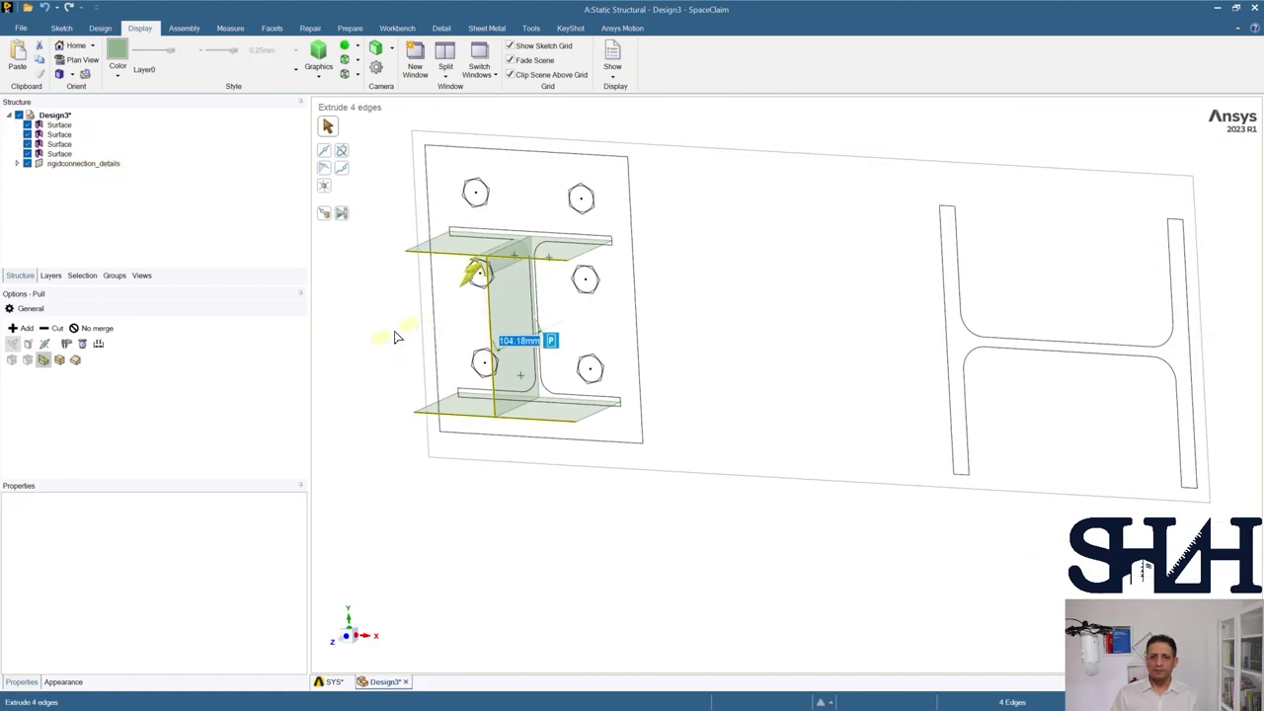
pyautogui.keyDown('shift'); pyautogui.moveTo(394, 337); pyautogui.dragTo(415, 320, button='middle'); pyautogui.keyUp('shift')
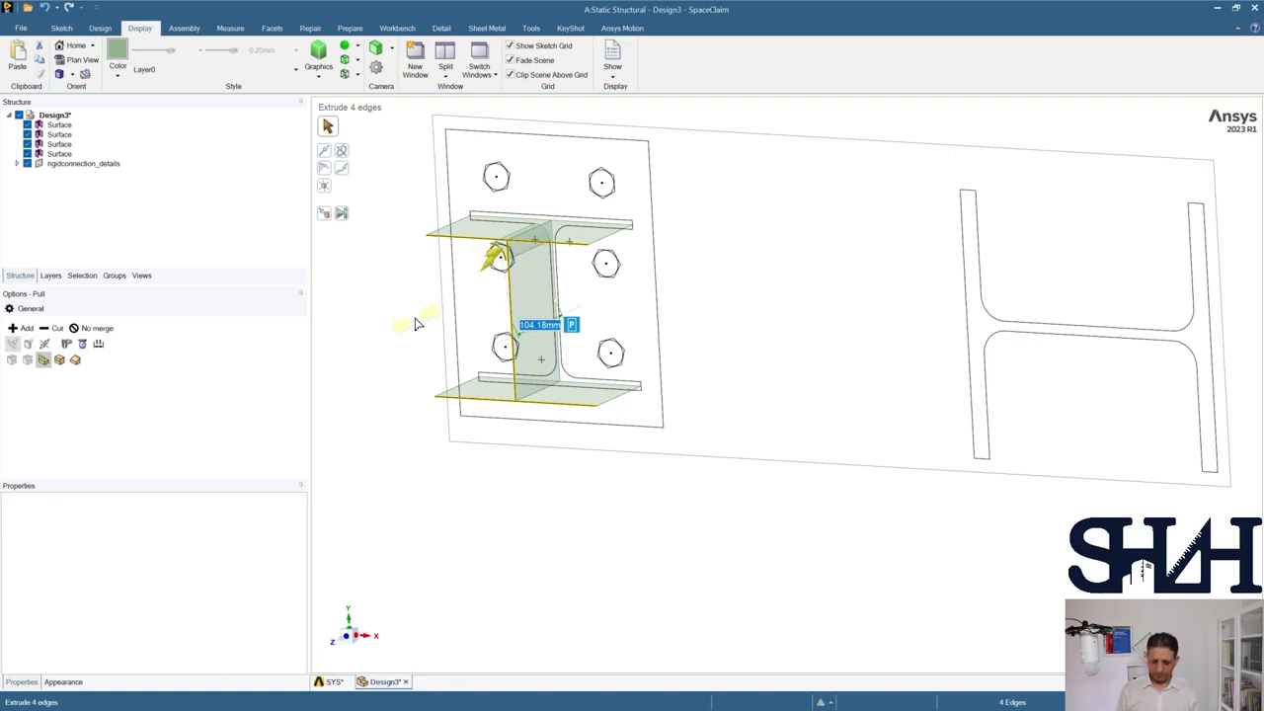
pyautogui.write('333')
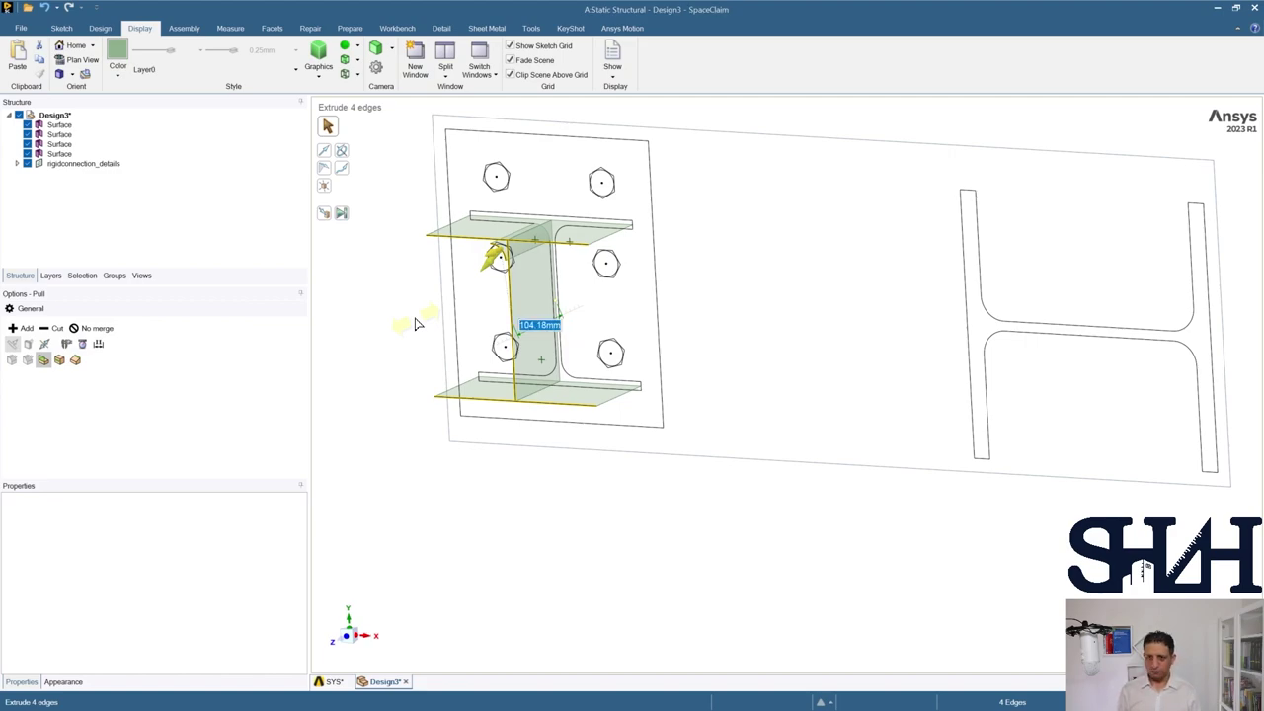
pyautogui.write('3334')
pyautogui.press('Return')
pyautogui.scroll(-3, 416, 324)
pyautogui.keyDown('shift'); pyautogui.moveTo(535, 393); pyautogui.dragTo(709, 382, button='middle'); pyautogui.keyUp('shift')
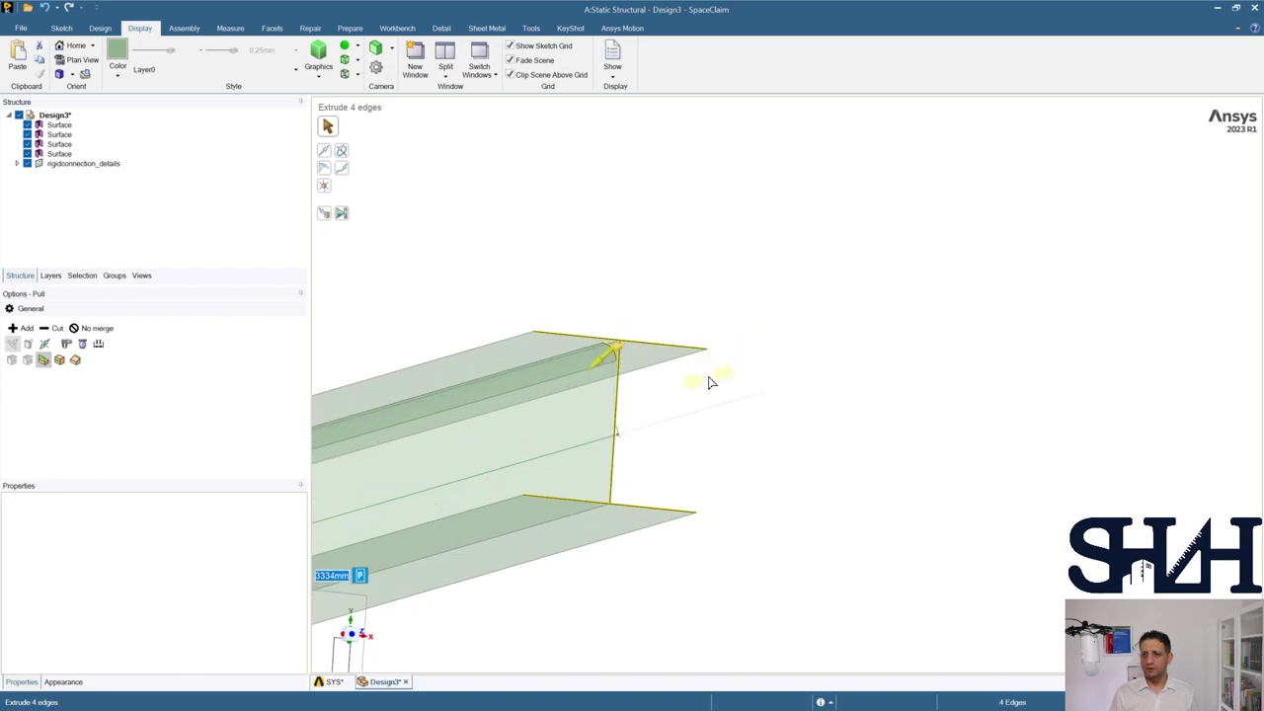
pyautogui.click(672, 375)
# Step: Move the upper fillet surface sideways, anchored at its lower arc endpoint, up to the web surface
pyautogui.scroll(3, 679, 367)
pyautogui.keyDown('shift'); pyautogui.moveTo(514, 203); pyautogui.dragTo(585, 190, button='middle'); pyautogui.keyUp('shift')
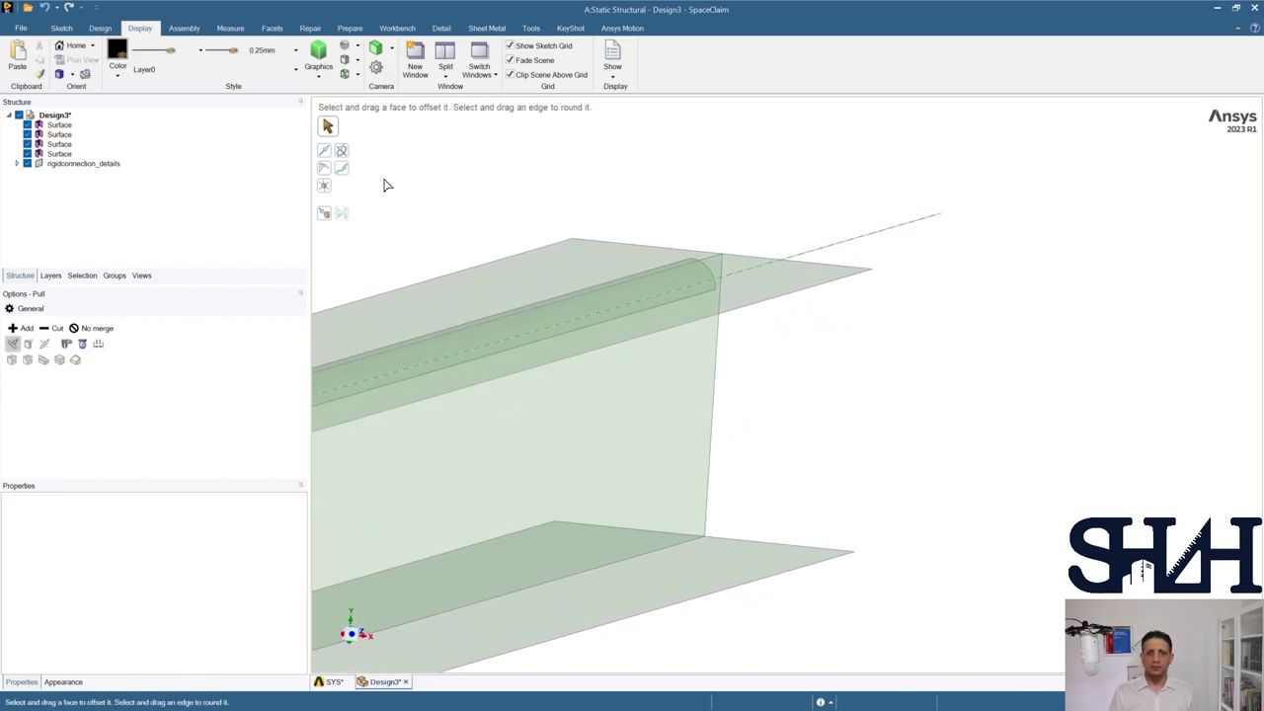
pyautogui.click(99, 27)
pyautogui.click(270, 60)
pyautogui.click(694, 329)
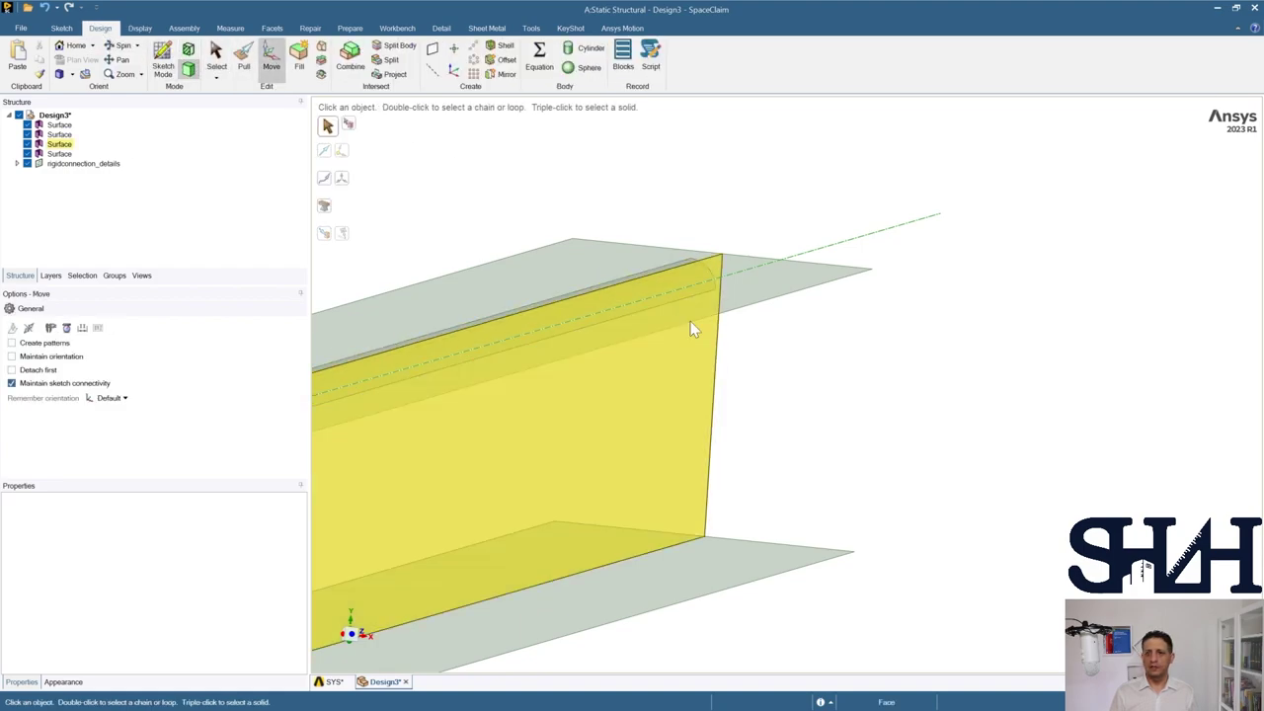
pyautogui.scroll(3, 694, 329)
pyautogui.click(677, 258)
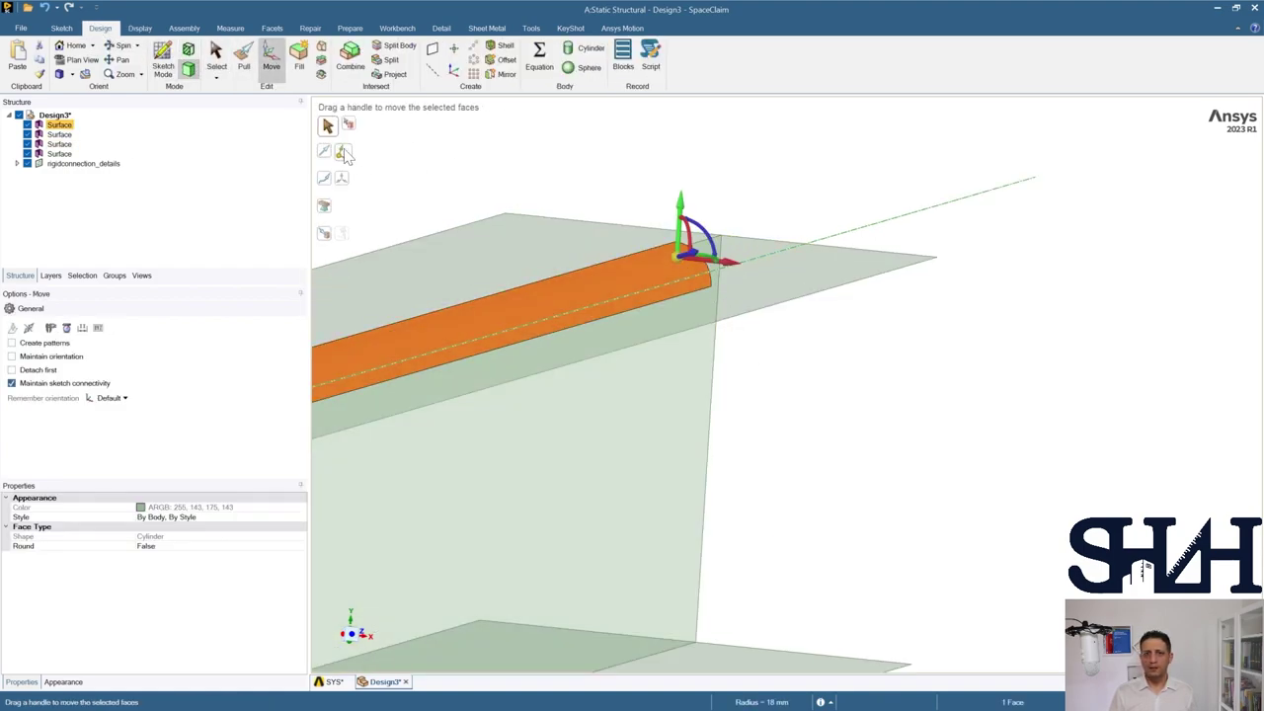
pyautogui.click(344, 153)
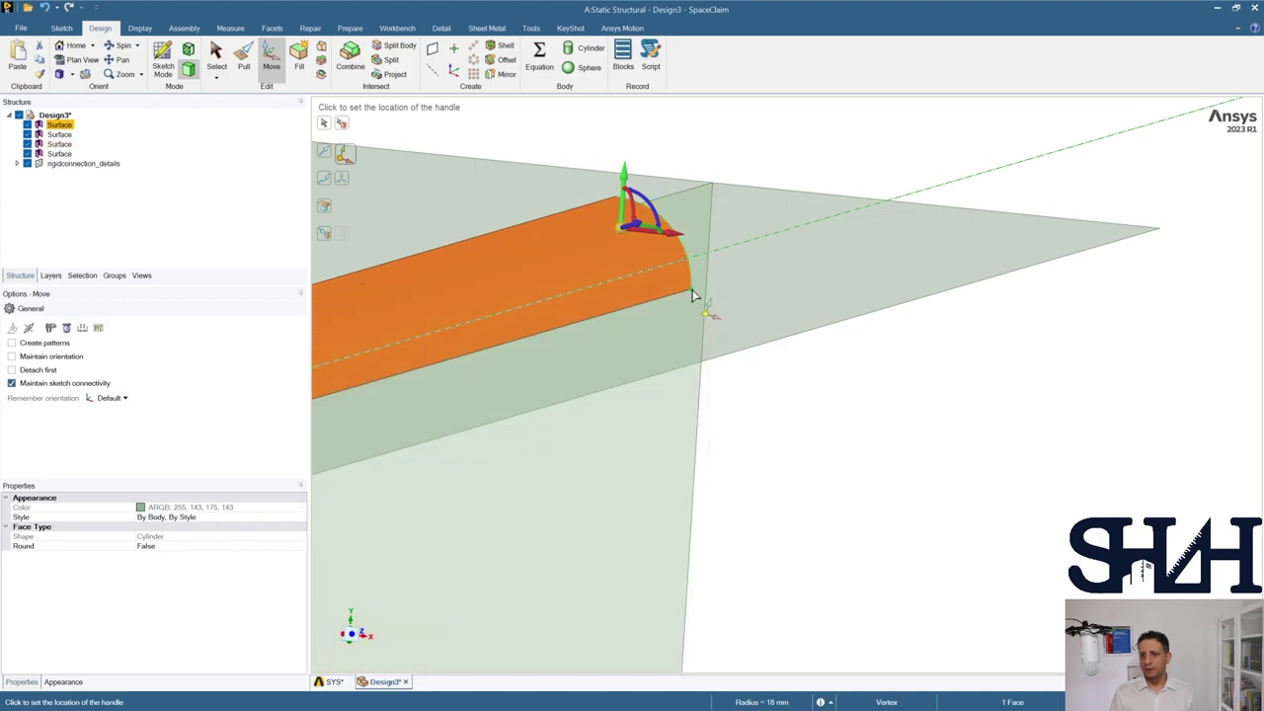
pyautogui.click(694, 295)
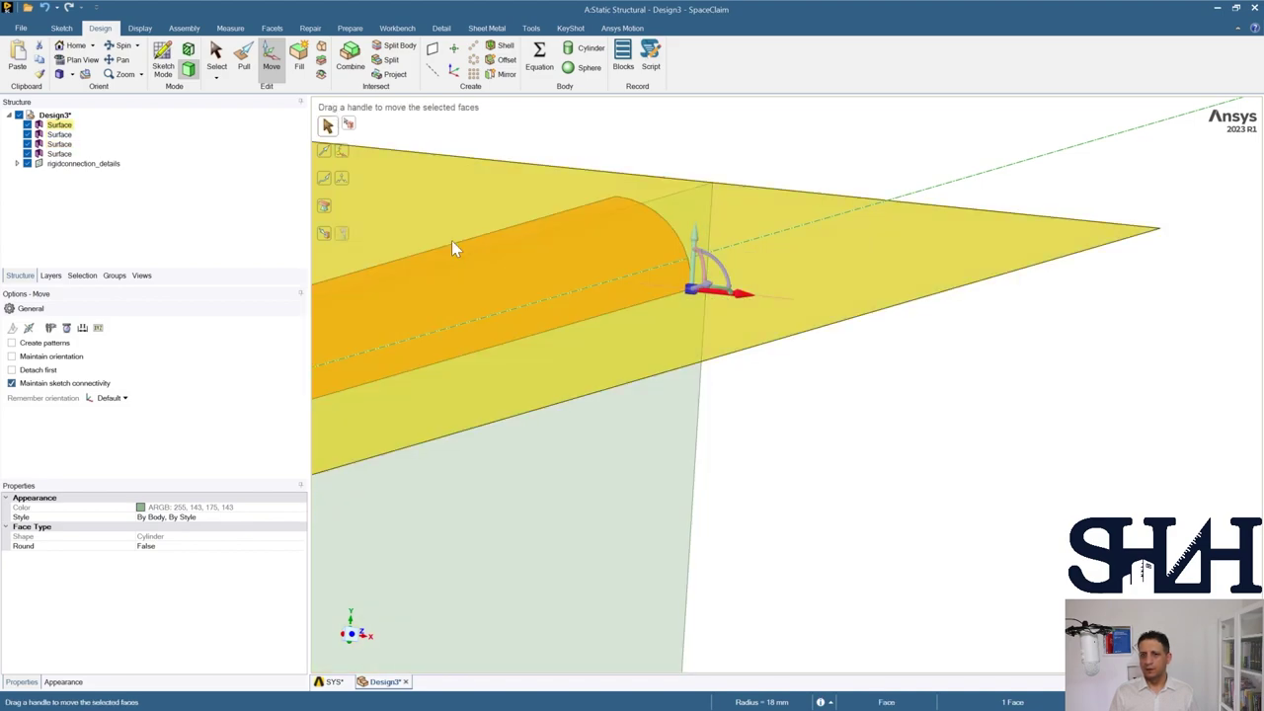
pyautogui.click(326, 237)
pyautogui.click(626, 465)
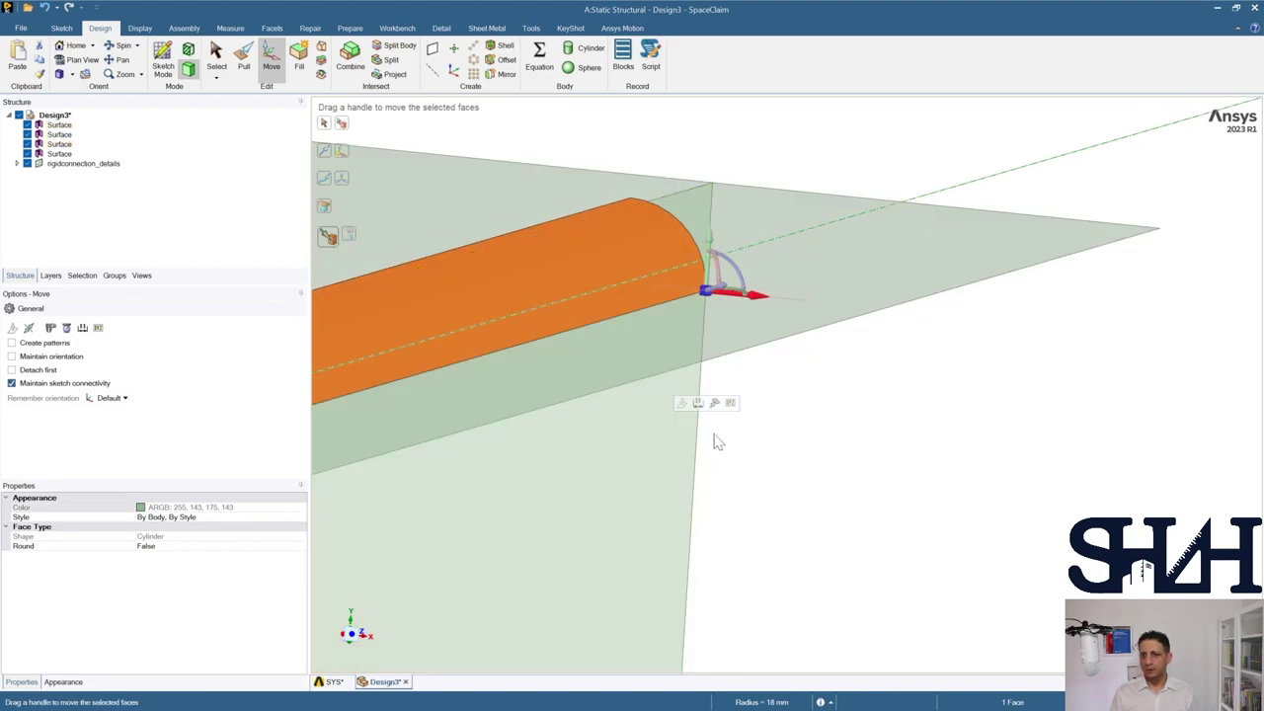
pyautogui.click(711, 440)
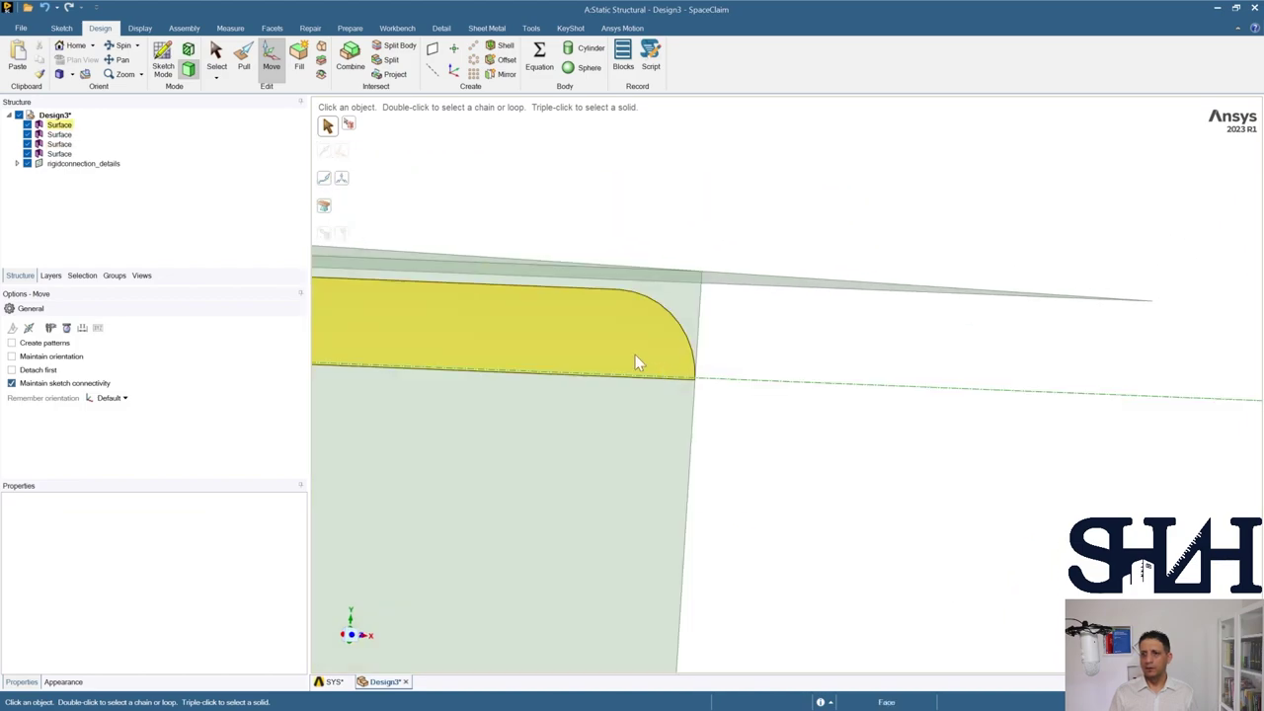
# Step: Move the upper fillet surface vertically, anchored at its upper arc endpoint, up to the upper flange surface
pyautogui.click(635, 354)
pyautogui.click(343, 153)
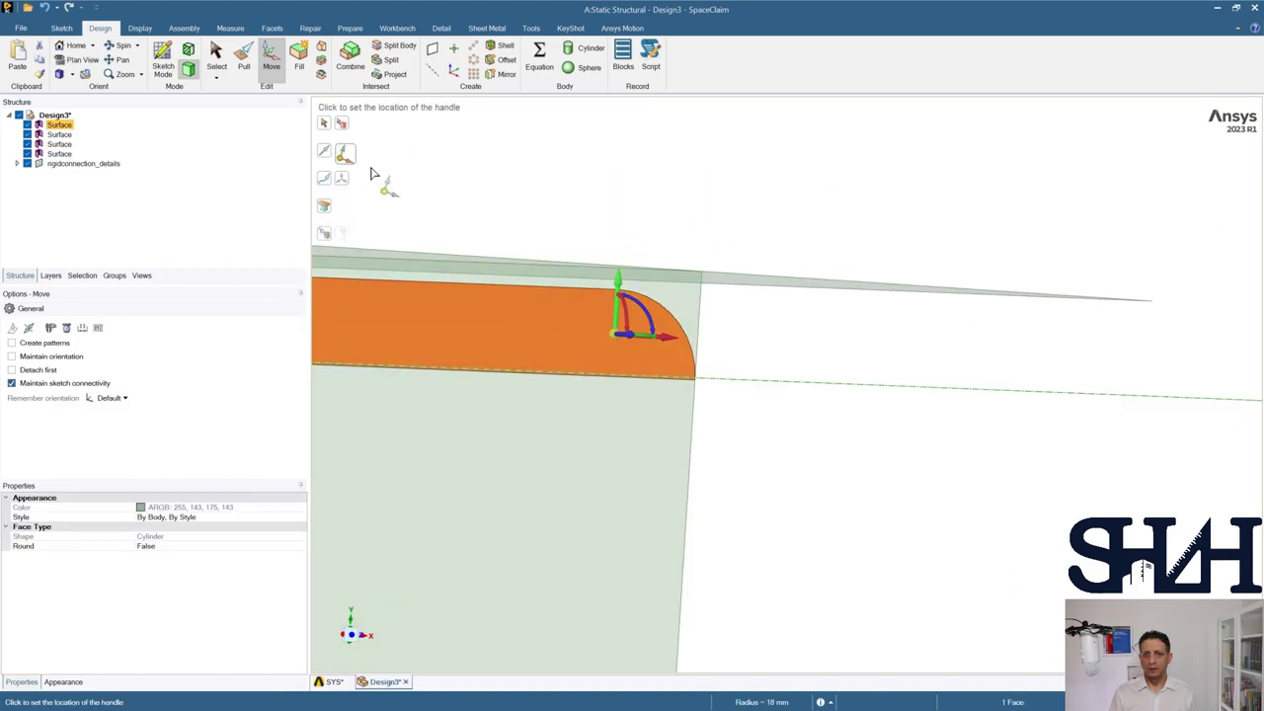
pyautogui.scroll(2, 626, 292)
pyautogui.scroll(1, 622, 296)
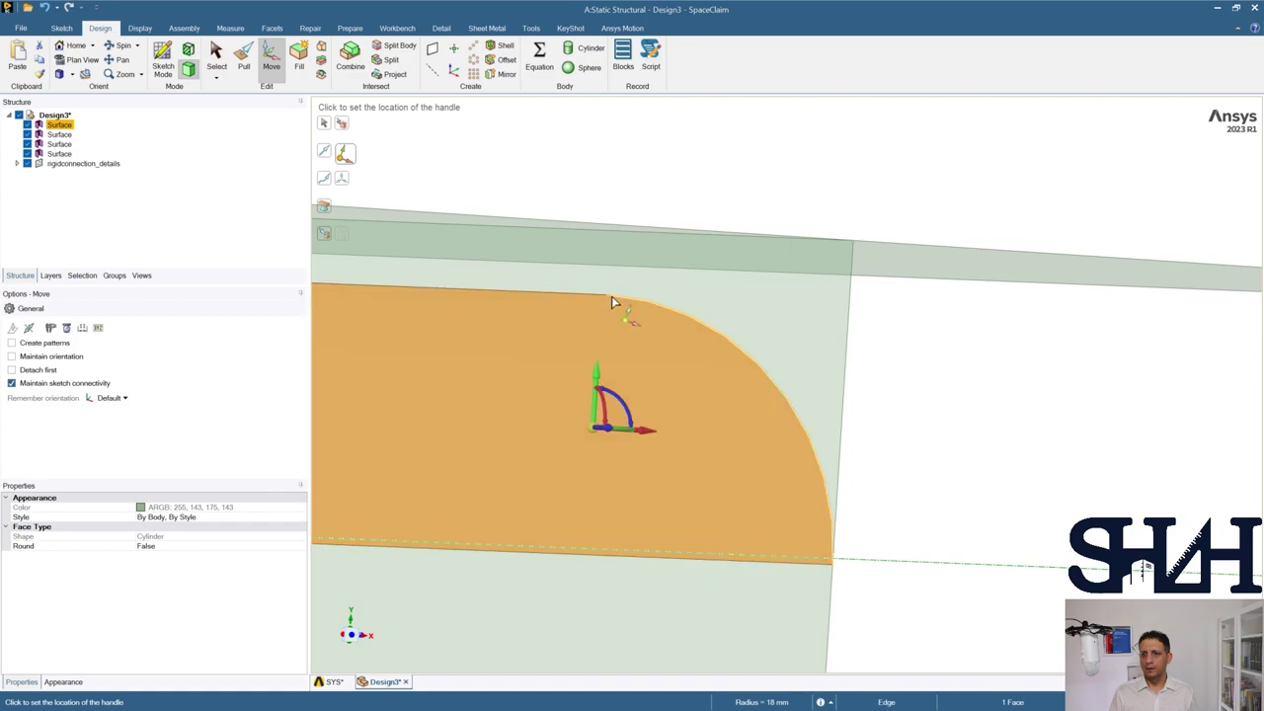
pyautogui.click(610, 295)
pyautogui.click(609, 287)
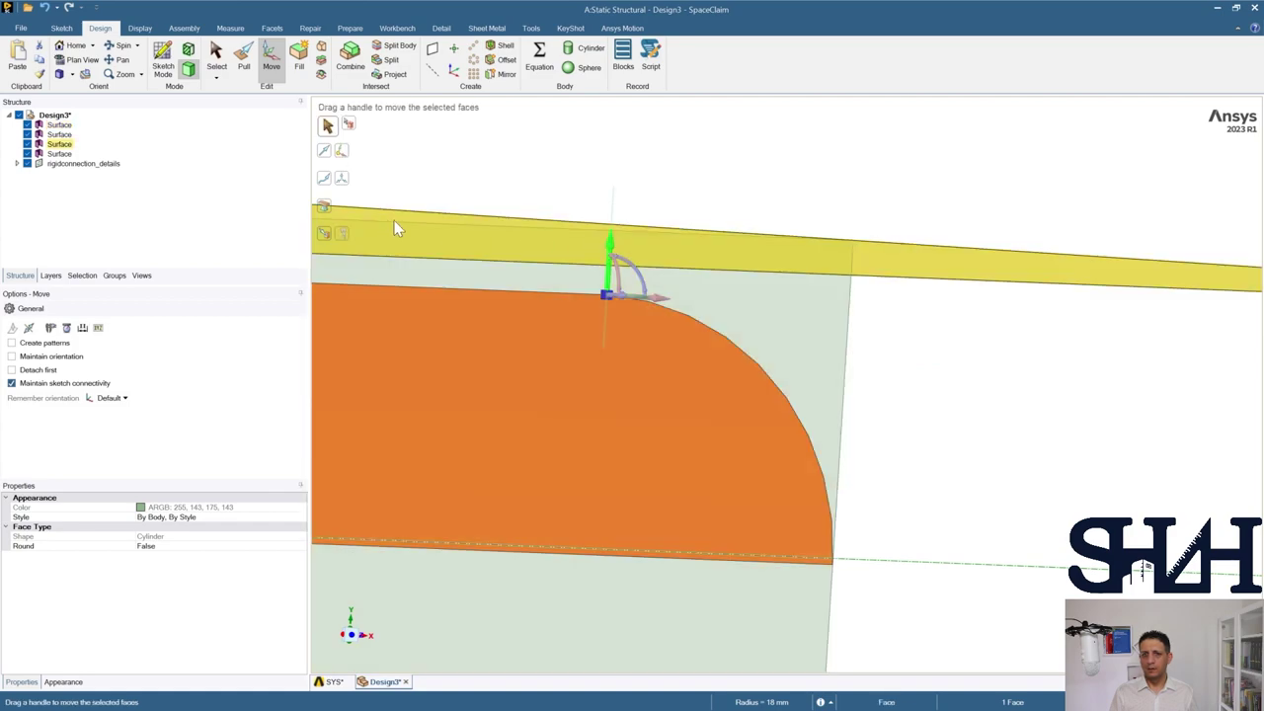
pyautogui.click(324, 234)
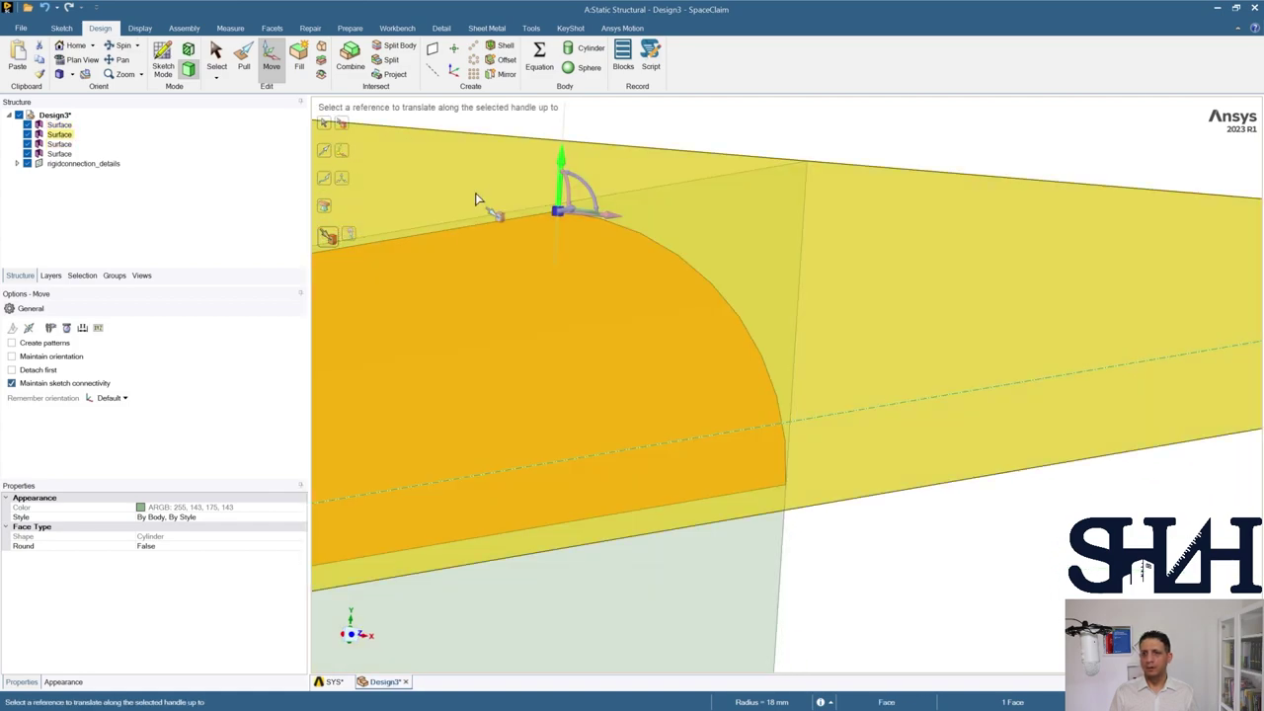
pyautogui.click(500, 182)
pyautogui.moveTo(705, 314); pyautogui.dragTo(714, 319, button='middle')
pyautogui.click(847, 446)
pyautogui.moveTo(846, 445)
pyautogui.mouseDown(button='middle')
pyautogui.moveTo(840, 488)
pyautogui.moveTo(853, 404)
pyautogui.moveTo(852, 426)
pyautogui.mouseUp(button='middle')
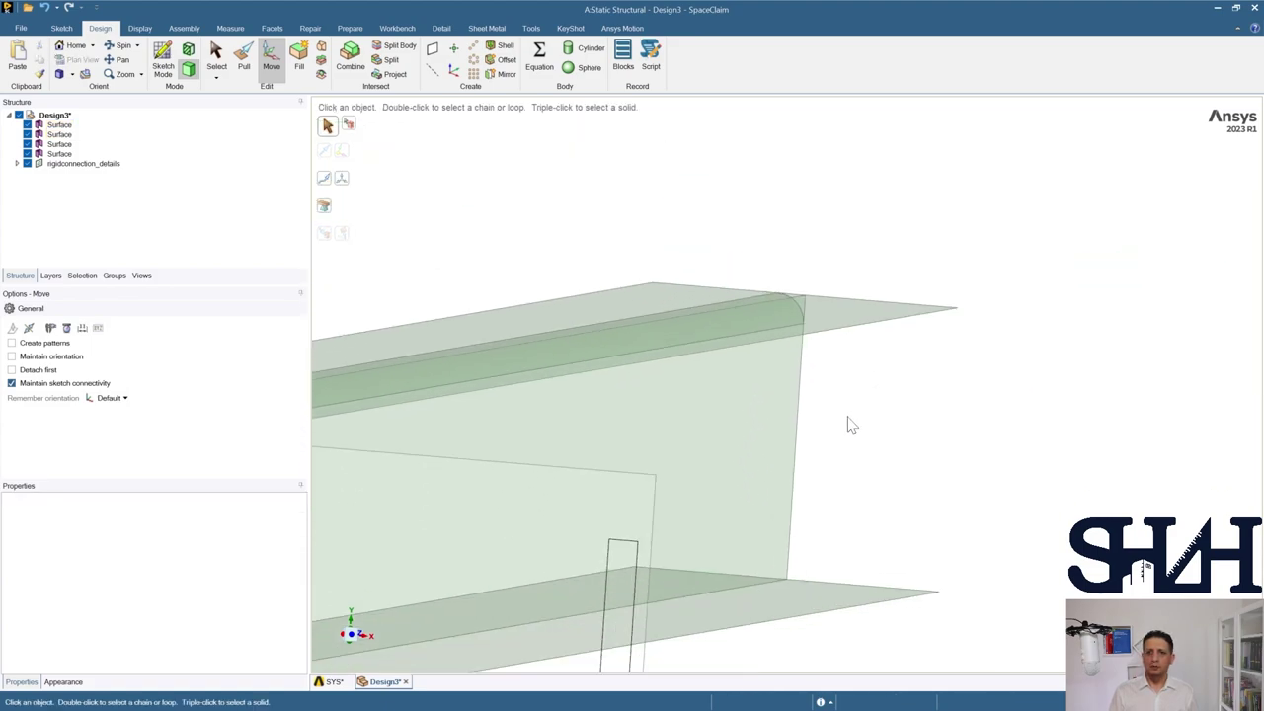
# Step: Mirror the upper fillet surface across the web without creating mirror relationships
pyautogui.click(502, 78)
pyautogui.click(44, 340)
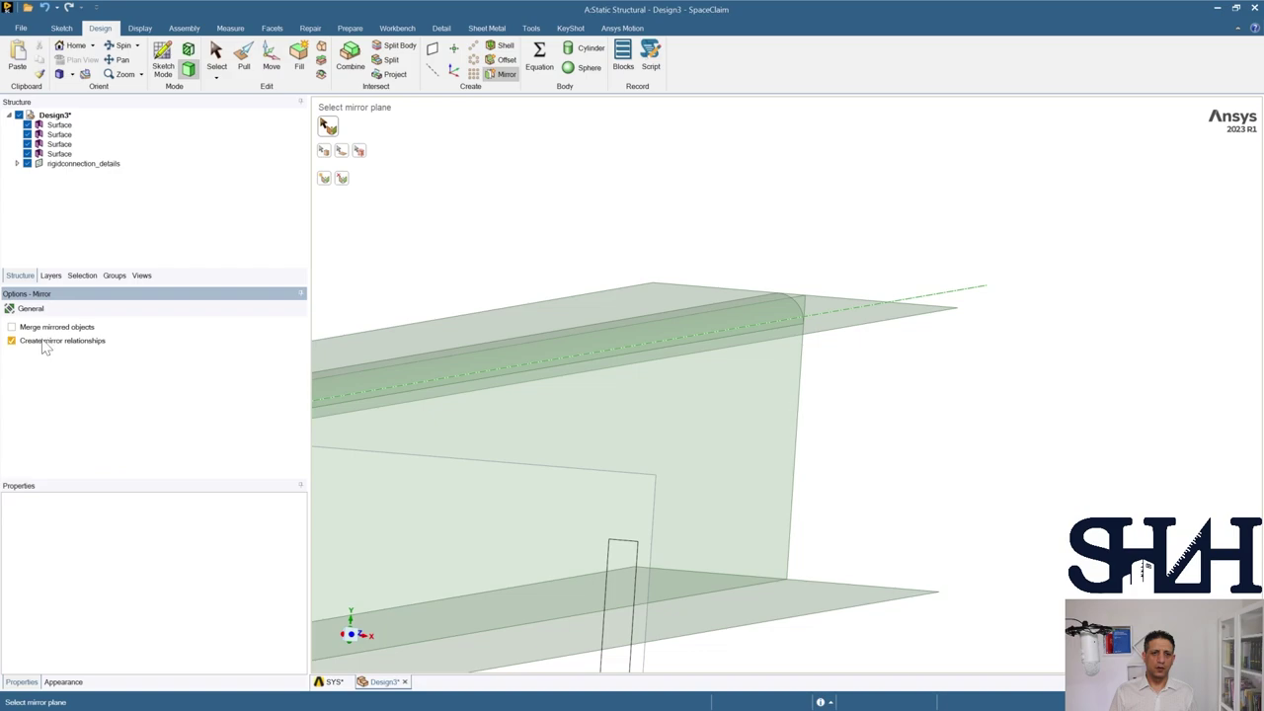
pyautogui.click(768, 388)
pyautogui.moveTo(780, 313); pyautogui.dragTo(817, 427, button='middle')
pyautogui.press('Escape')
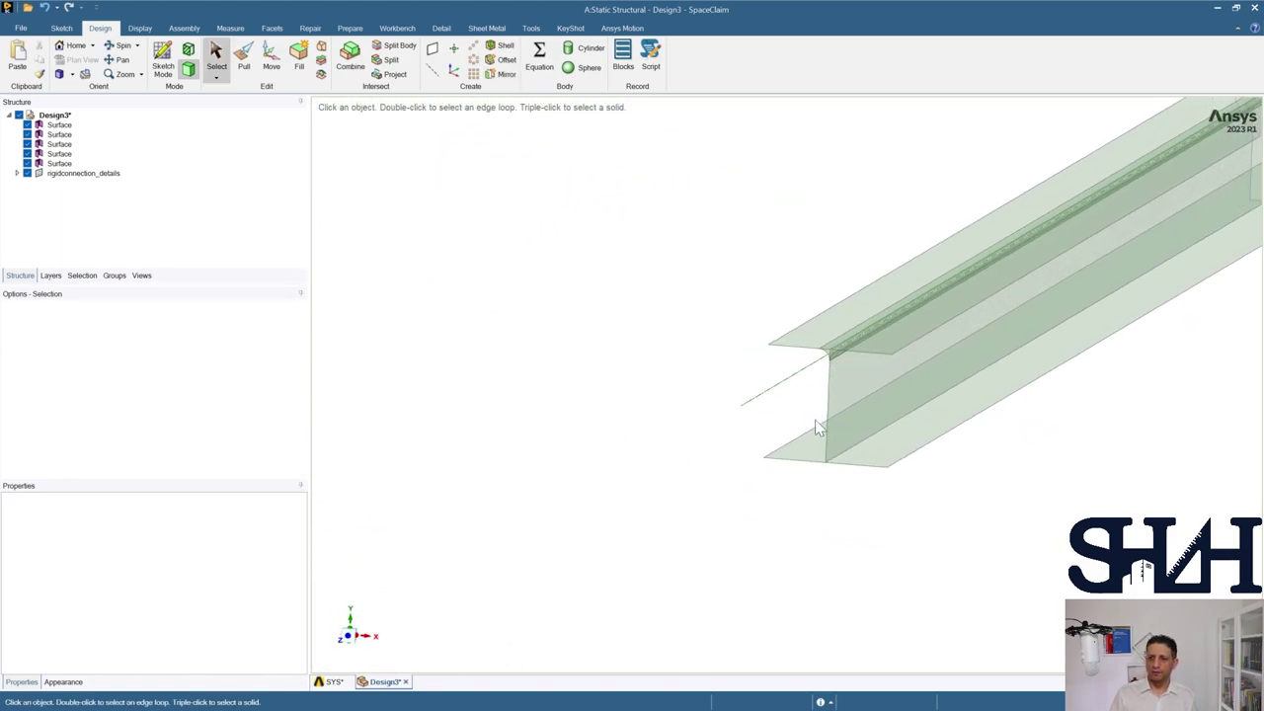
# Step: Create a plane on the beam's upper flange surface
pyautogui.moveTo(761, 505); pyautogui.dragTo(626, 460, button='middle')
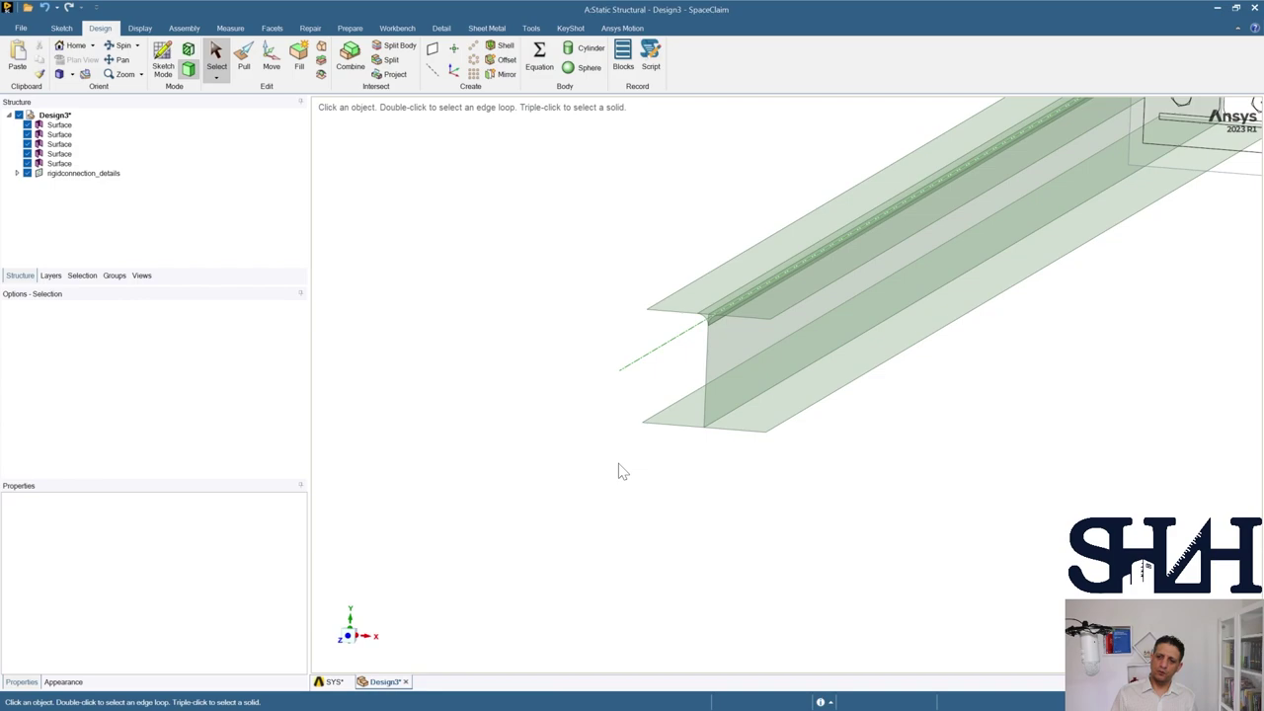
pyautogui.click(433, 50)
pyautogui.click(681, 239)
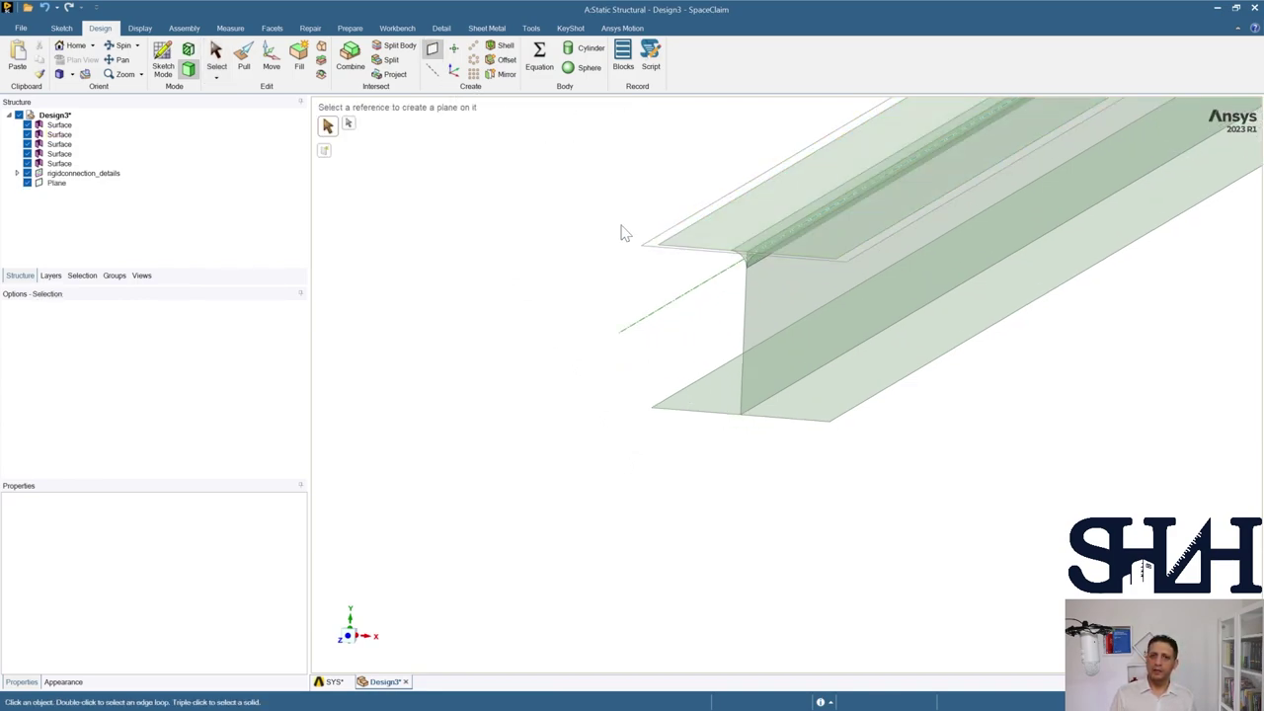
pyautogui.press('Escape')
# Step: Move the plane down from the upper flange up to the midpoint of the web's vertical end edge
pyautogui.click(658, 242)
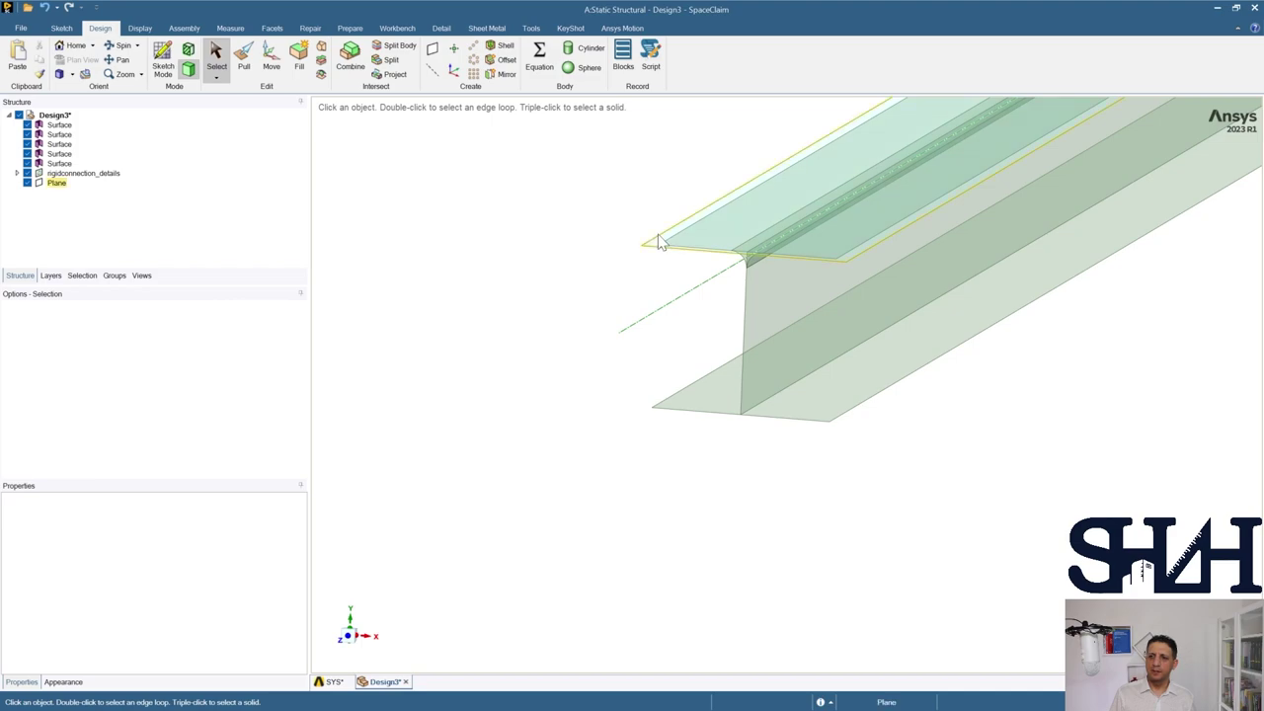
pyautogui.click(271, 59)
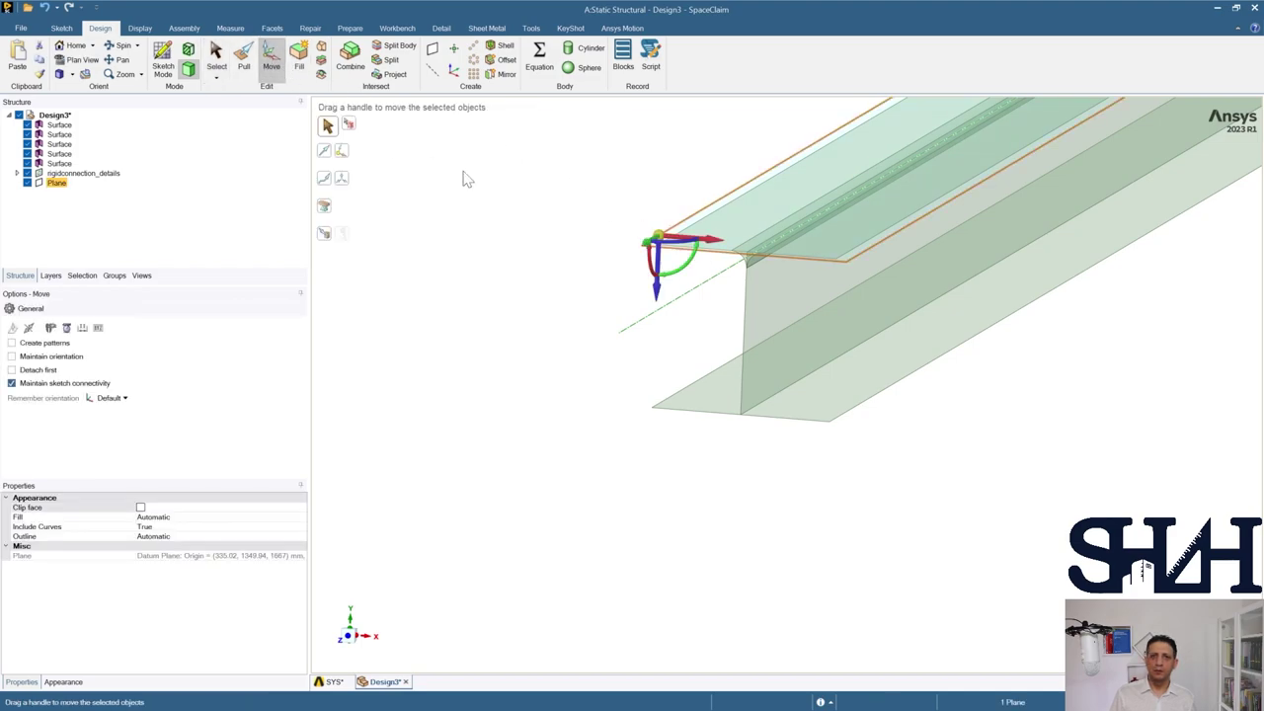
pyautogui.click(658, 289)
pyautogui.click(326, 237)
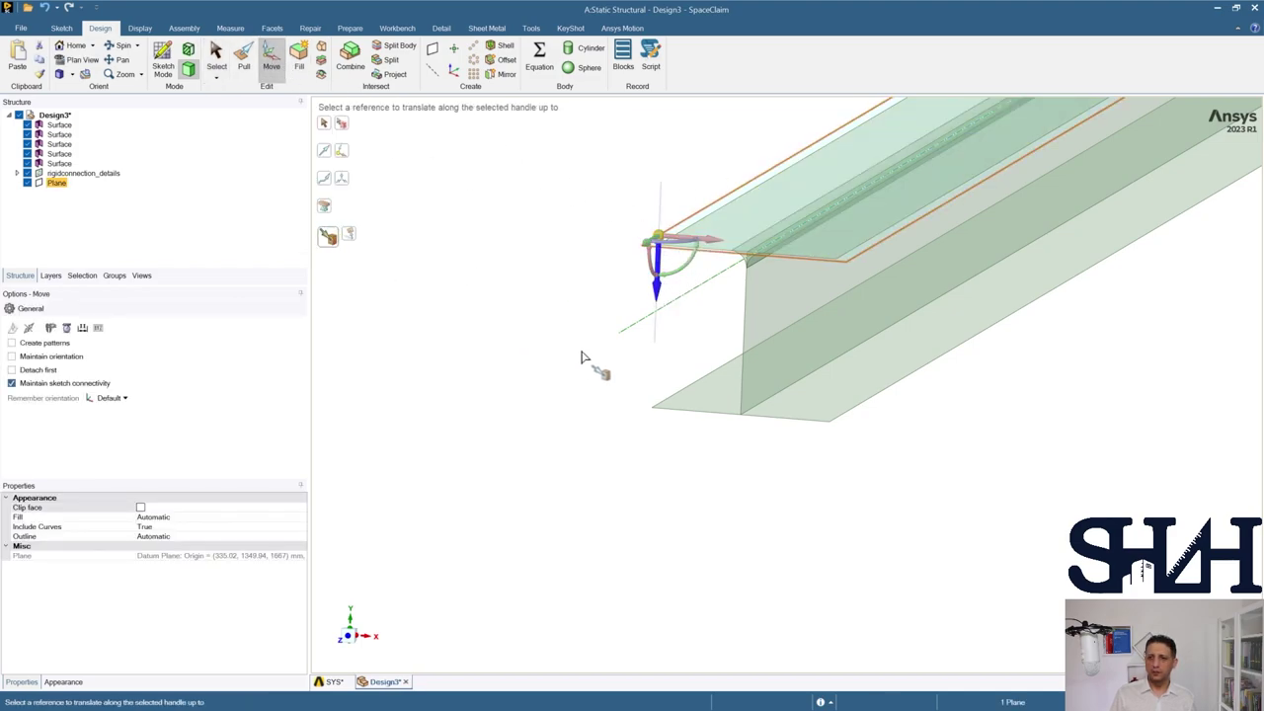
pyautogui.click(745, 339)
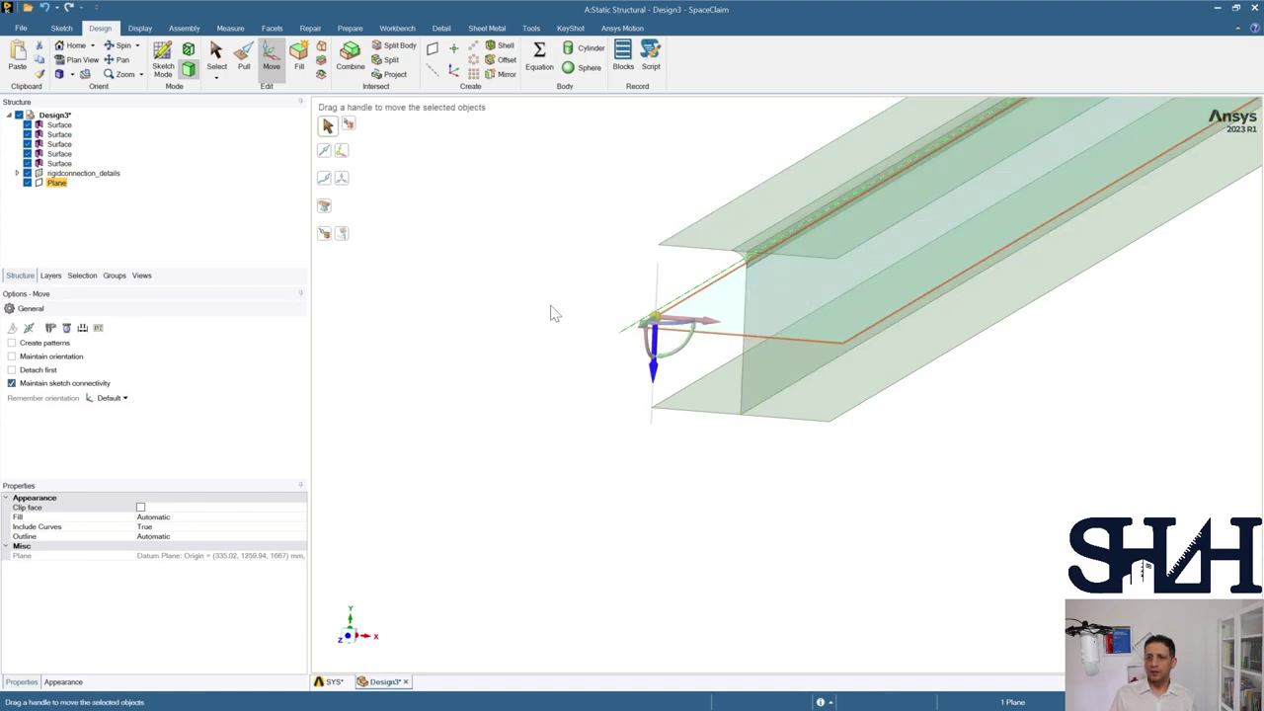
pyautogui.click(548, 275)
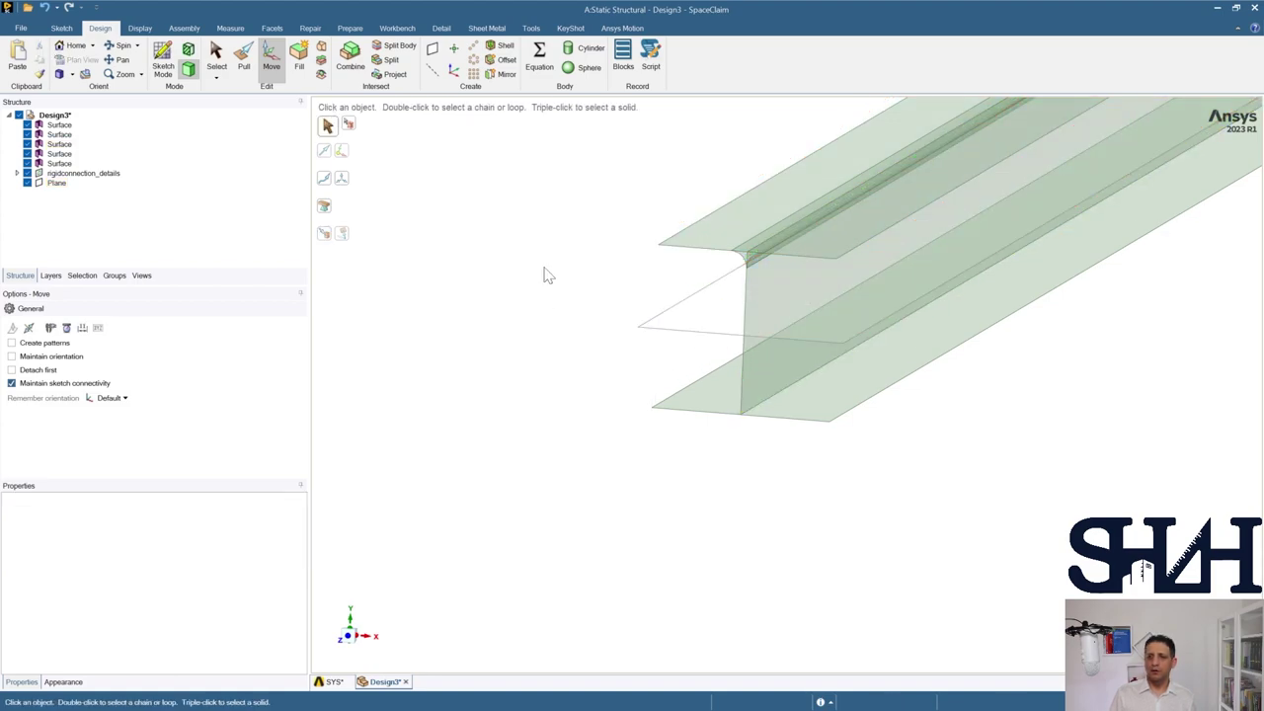
# Step: Mirror both upper fillet surfaces across the mid-height plane onto the lower flange
pyautogui.click(506, 76)
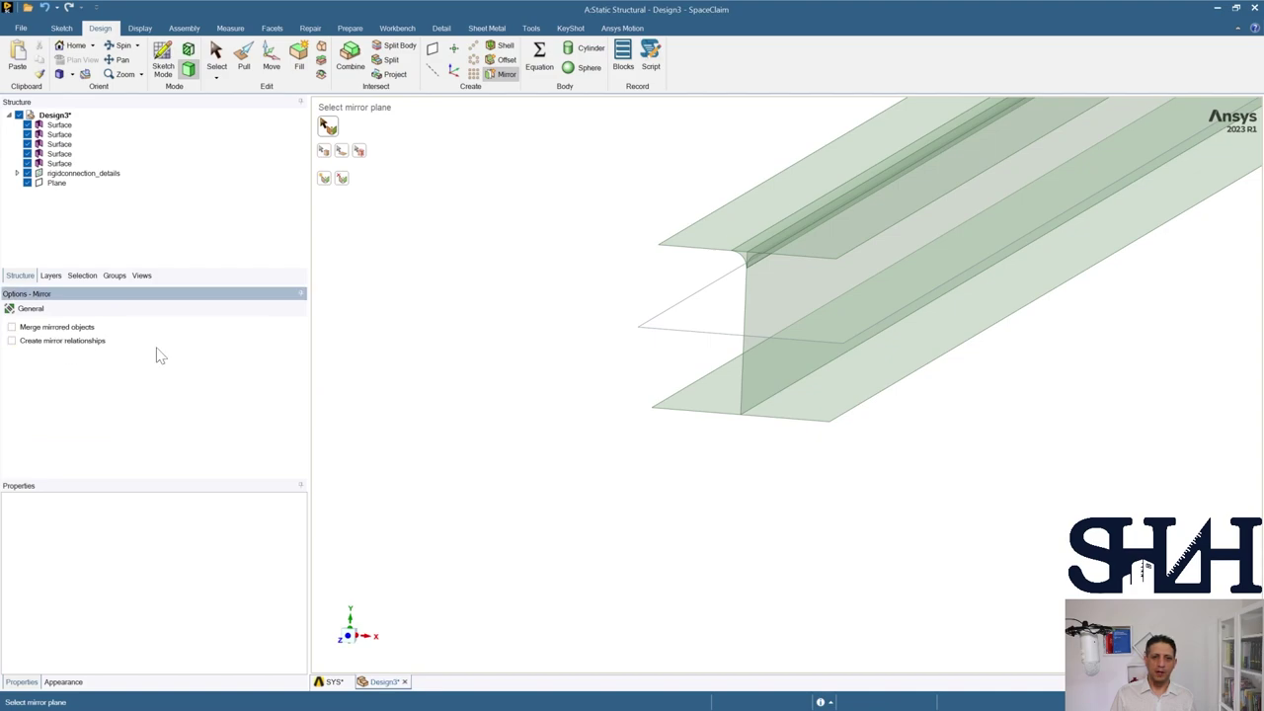
pyautogui.click(679, 349)
pyautogui.moveTo(679, 352); pyautogui.dragTo(729, 222, button='middle')
pyautogui.click(760, 242)
pyautogui.click(728, 222)
pyautogui.press('Escape')
# Step: Hide the mid-height plane and the rigidconnection_details drawing, and dismiss the physics suppression tip
pyautogui.moveTo(634, 381); pyautogui.dragTo(287, 222, button='middle')
pyautogui.click(28, 201)
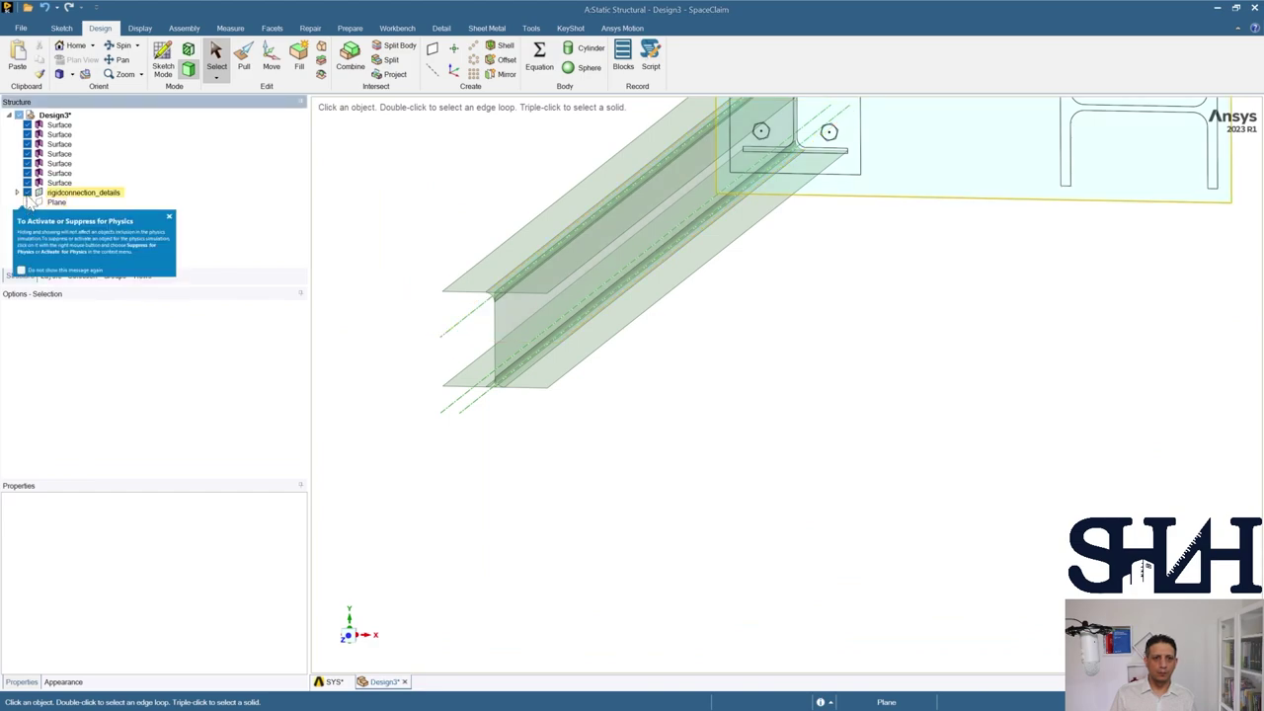
pyautogui.click(28, 193)
pyautogui.click(170, 217)
pyautogui.hotkey('ctrl', 'a')
pyautogui.scroll(-2, 546, 303)
pyautogui.moveTo(545, 303); pyautogui.dragTo(643, 424, button='middle')
pyautogui.click(581, 428)
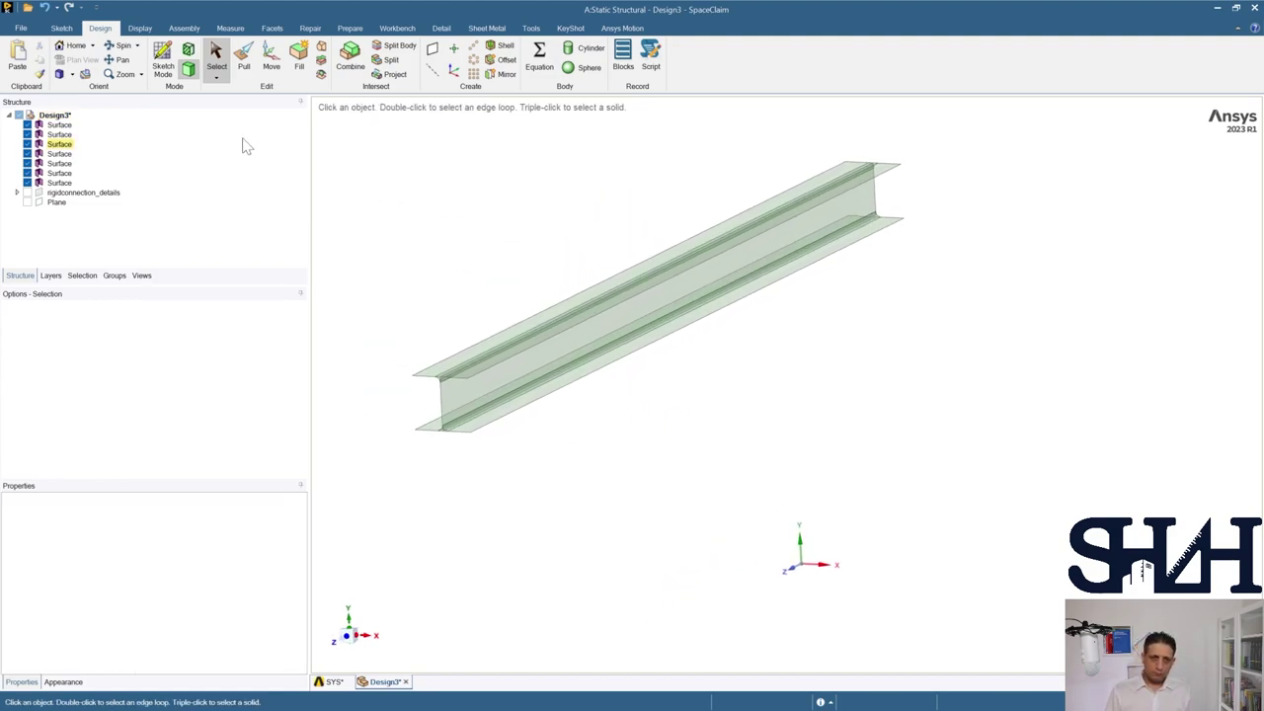
# Step: Set the thickness of the upper and lower flange surfaces to 10 mm
pyautogui.click(59, 124)
pyautogui.click(59, 135)
pyautogui.keyDown('ctrl'); pyautogui.click(59, 144); pyautogui.keyUp('ctrl')
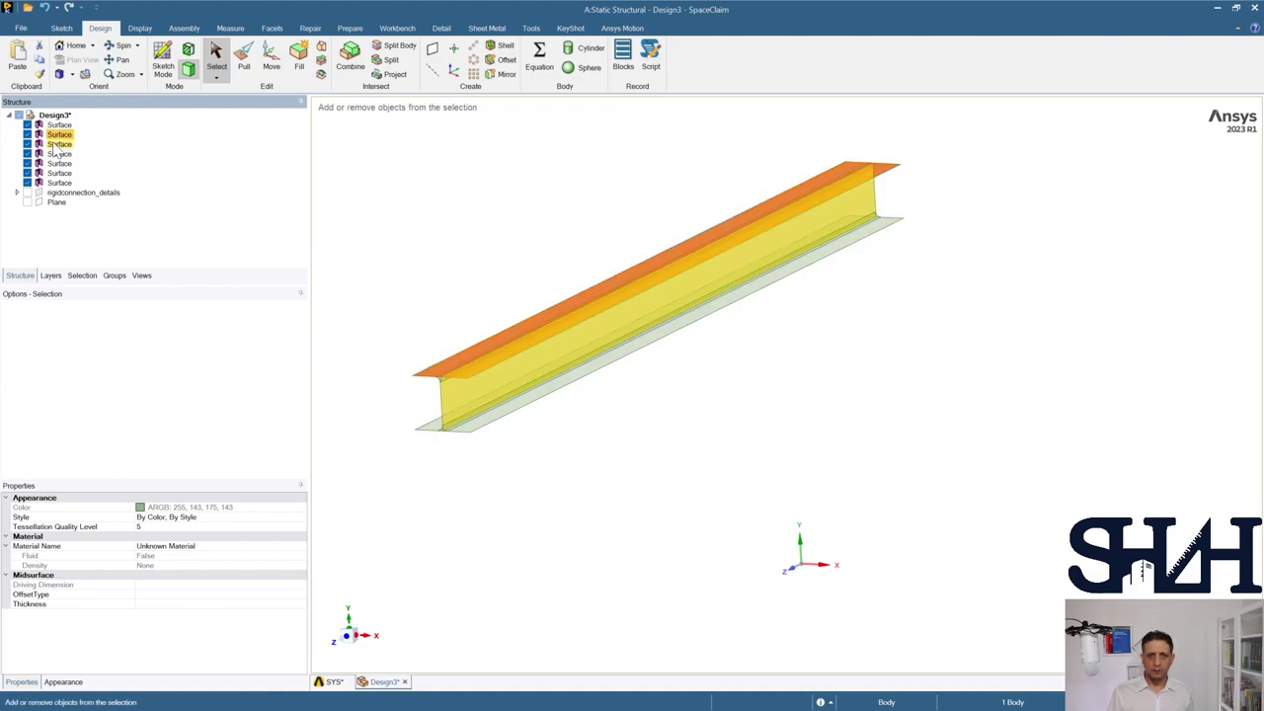
pyautogui.keyDown('ctrl'); pyautogui.click(57, 155); pyautogui.keyUp('ctrl')
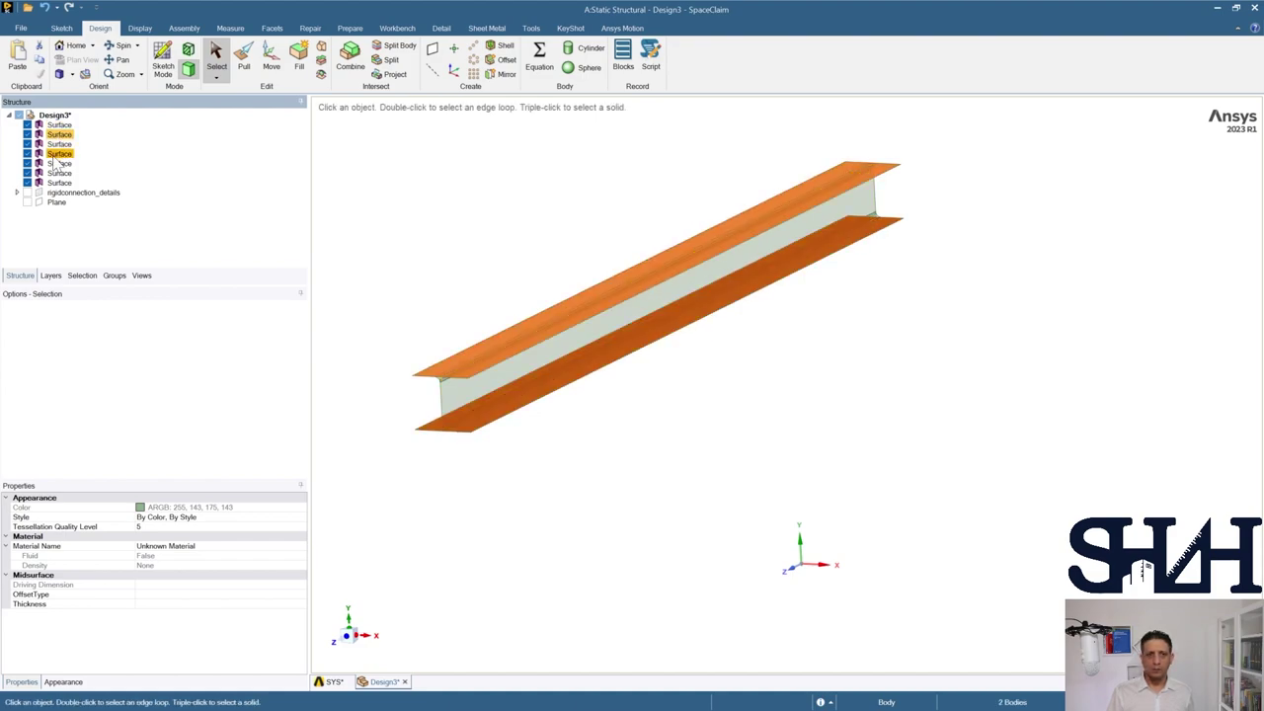
pyautogui.click(156, 603)
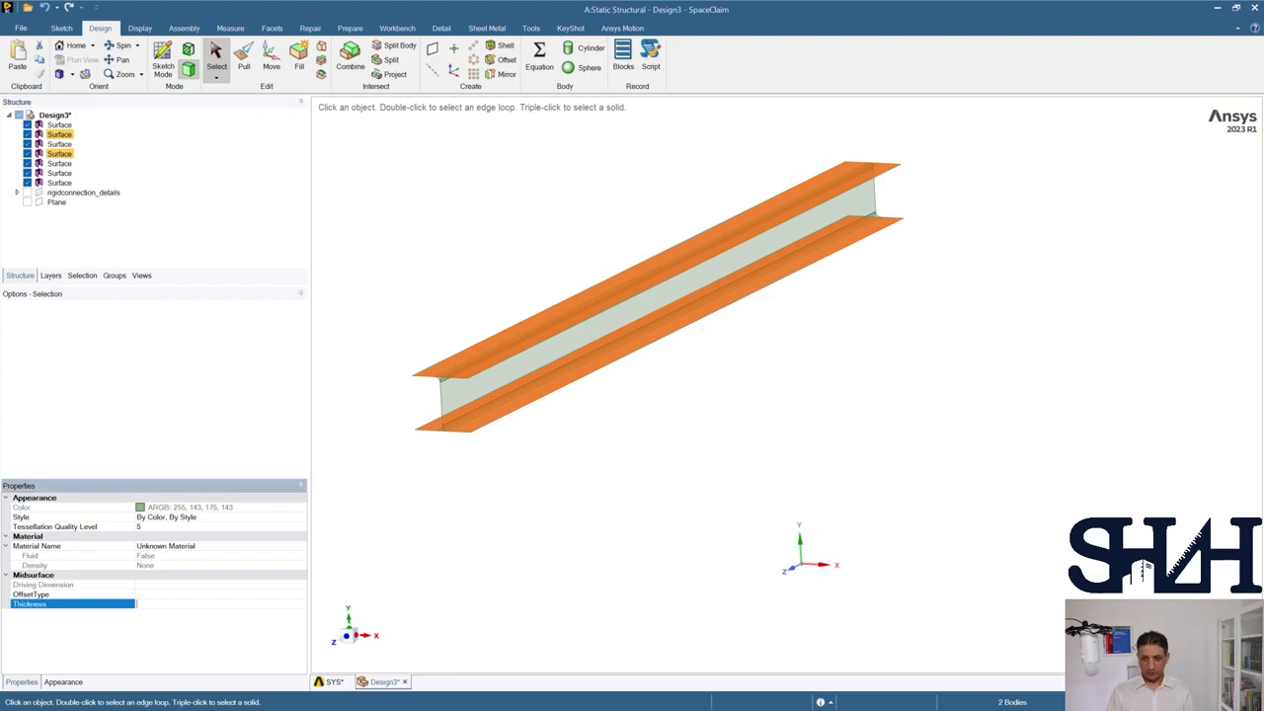
pyautogui.press('Return')
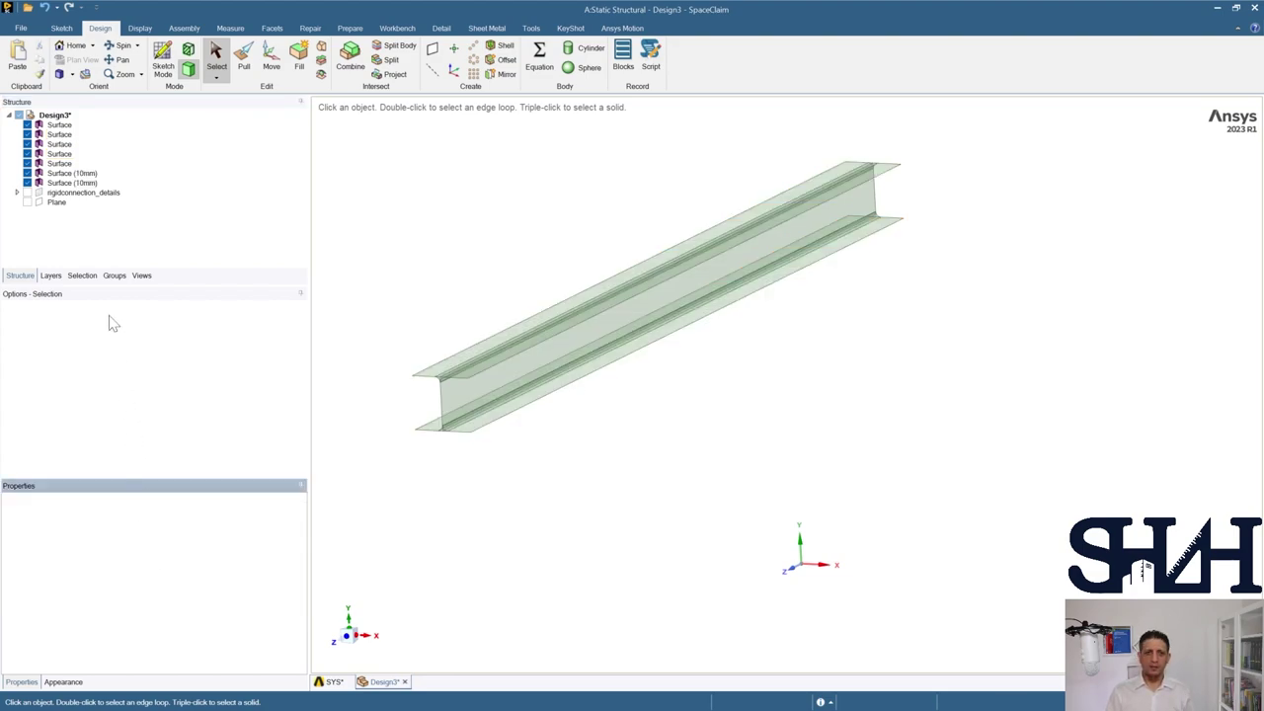
# Step: Set the thickness of the web and the four fillet surfaces to 6.5 mm
pyautogui.click(54, 114)
pyautogui.click(61, 125)
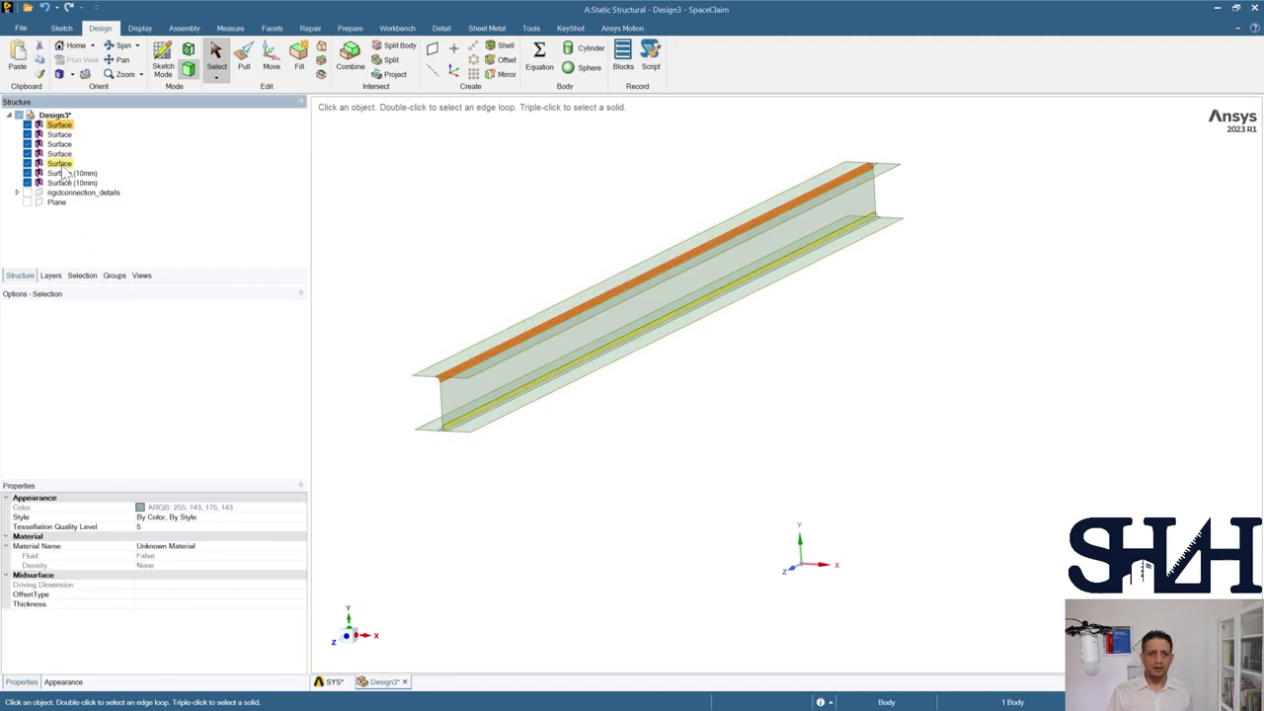
pyautogui.keyDown('shift'); pyautogui.click(59, 164); pyautogui.keyUp('shift')
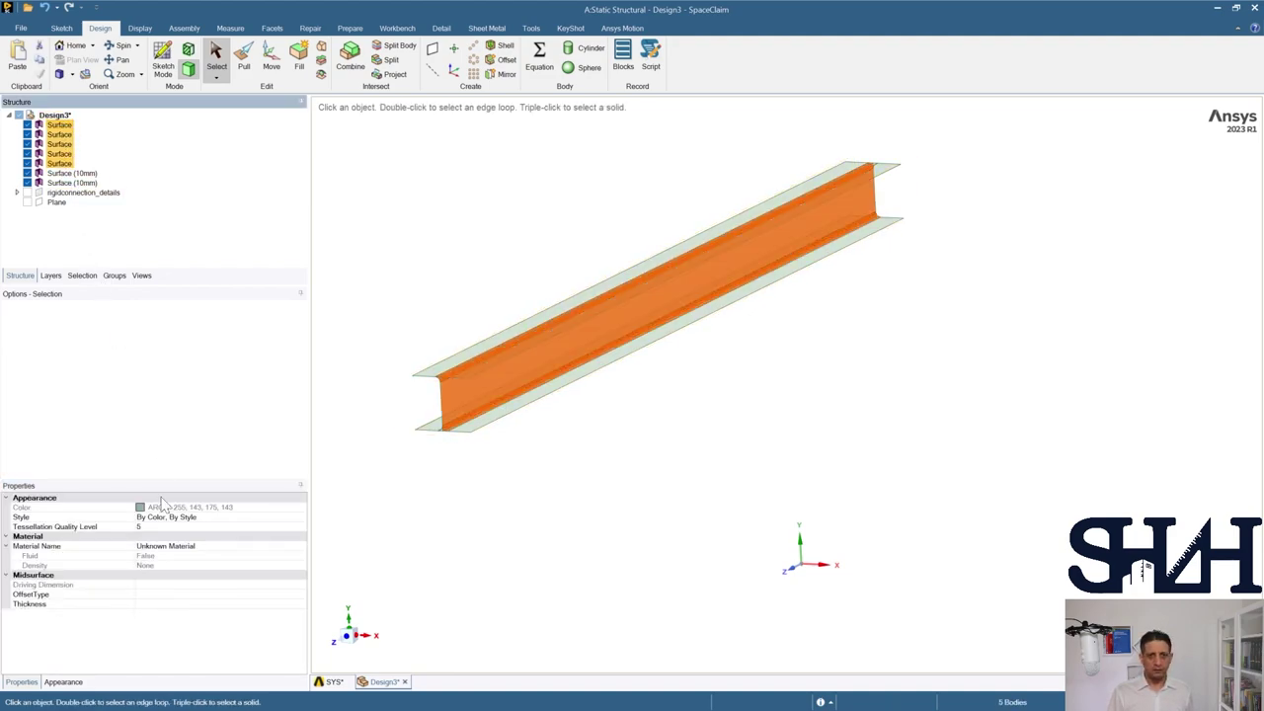
pyautogui.click(148, 603)
pyautogui.write('6.5')
pyautogui.press('Return')
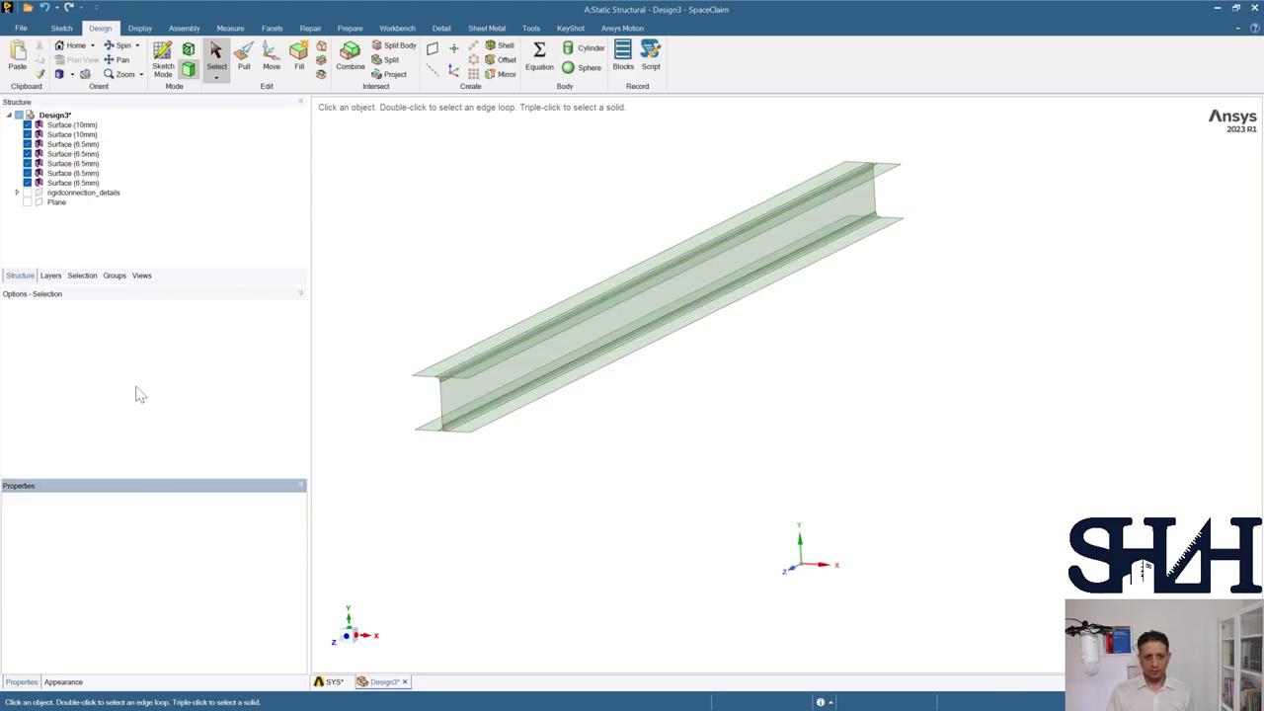
# Step: Copy all seven beam surfaces and paste them into the SYS design containing the rigidconnection drawing
pyautogui.click(99, 183)
pyautogui.click(489, 247)
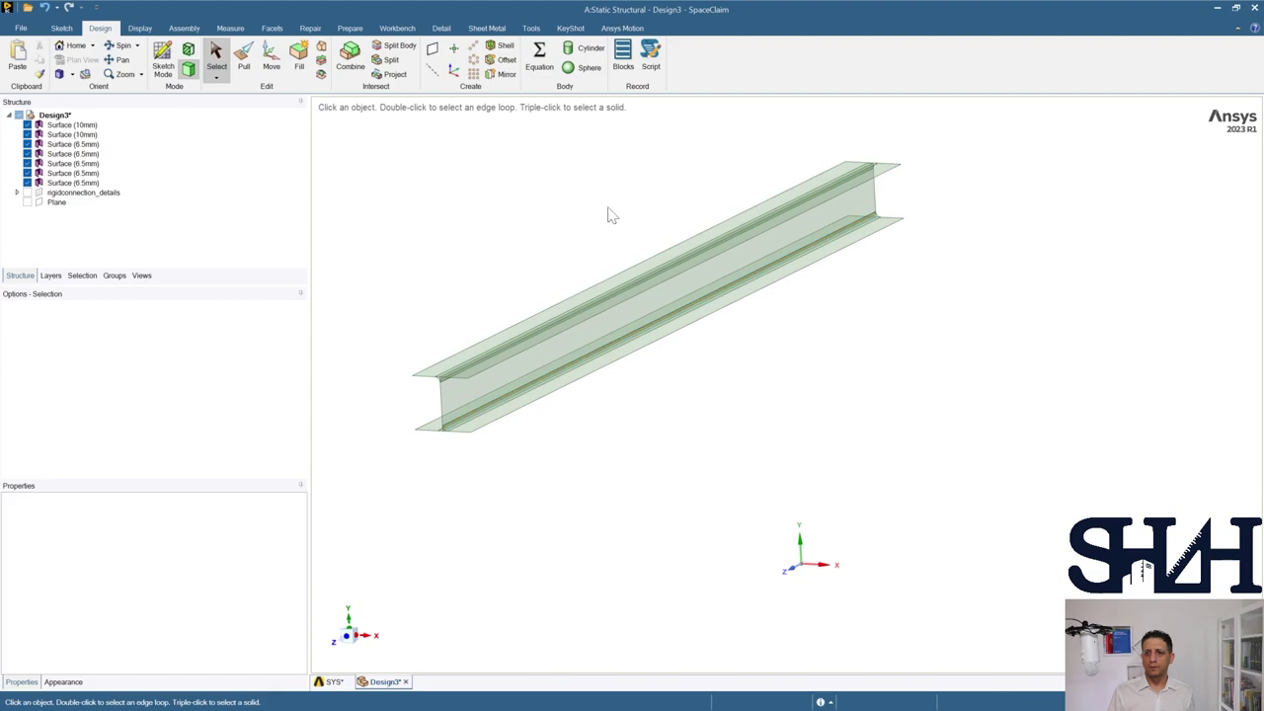
pyautogui.moveTo(606, 211); pyautogui.dragTo(464, 548)
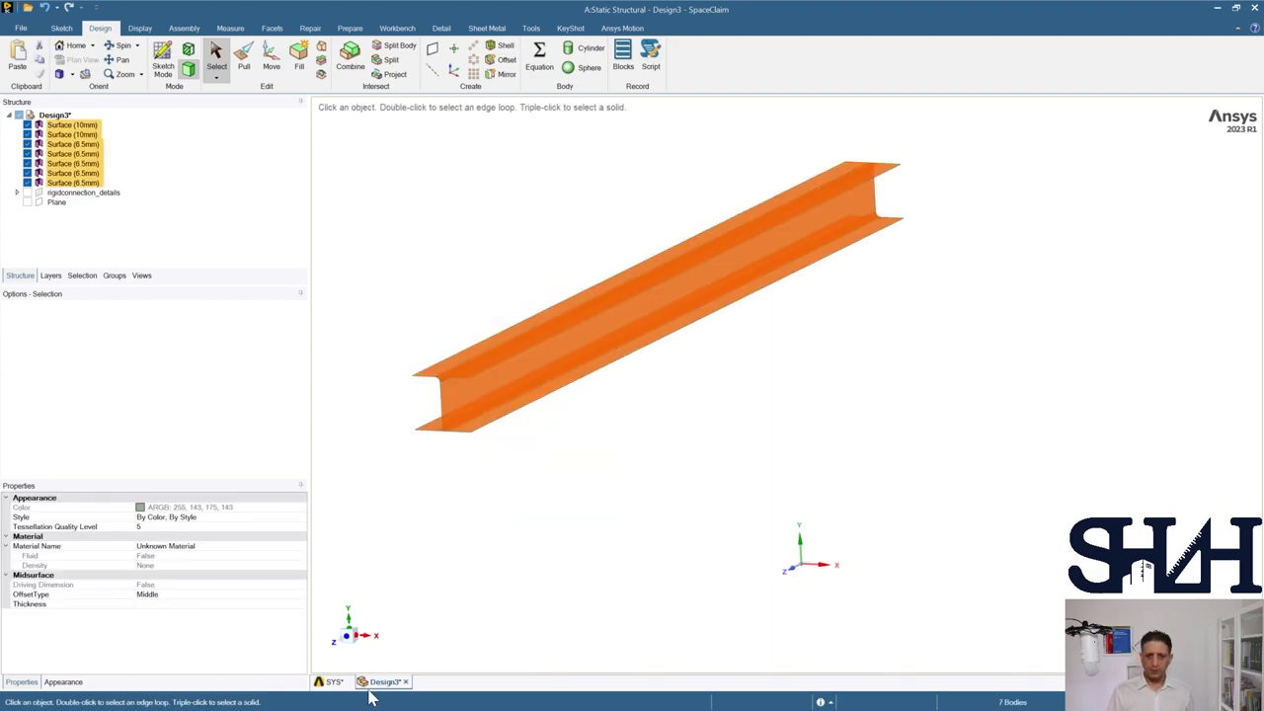
pyautogui.click(332, 682)
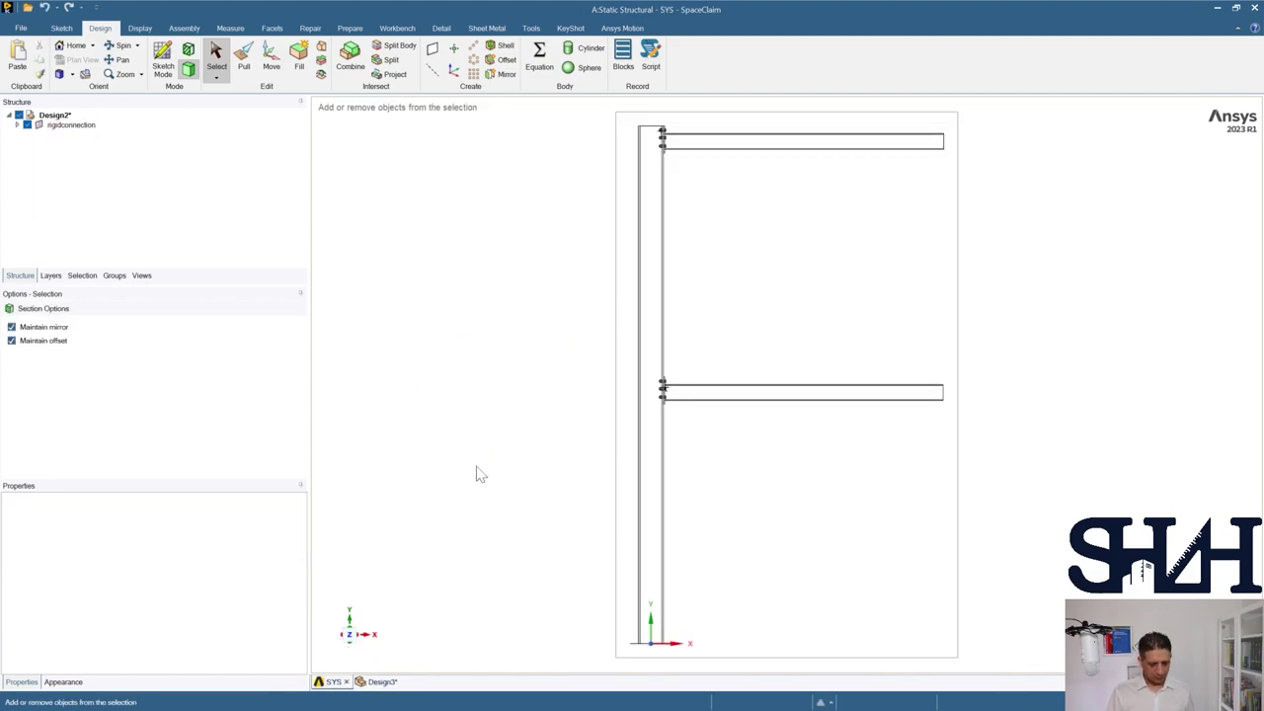
pyautogui.hotkey('ctrl', 'v')
pyautogui.scroll(-5, 530, 419)
pyautogui.moveTo(504, 422)
pyautogui.mouseDown(button='middle')
pyautogui.moveTo(474, 444)
pyautogui.moveTo(505, 406)
pyautogui.moveTo(488, 421)
pyautogui.mouseUp(button='middle')
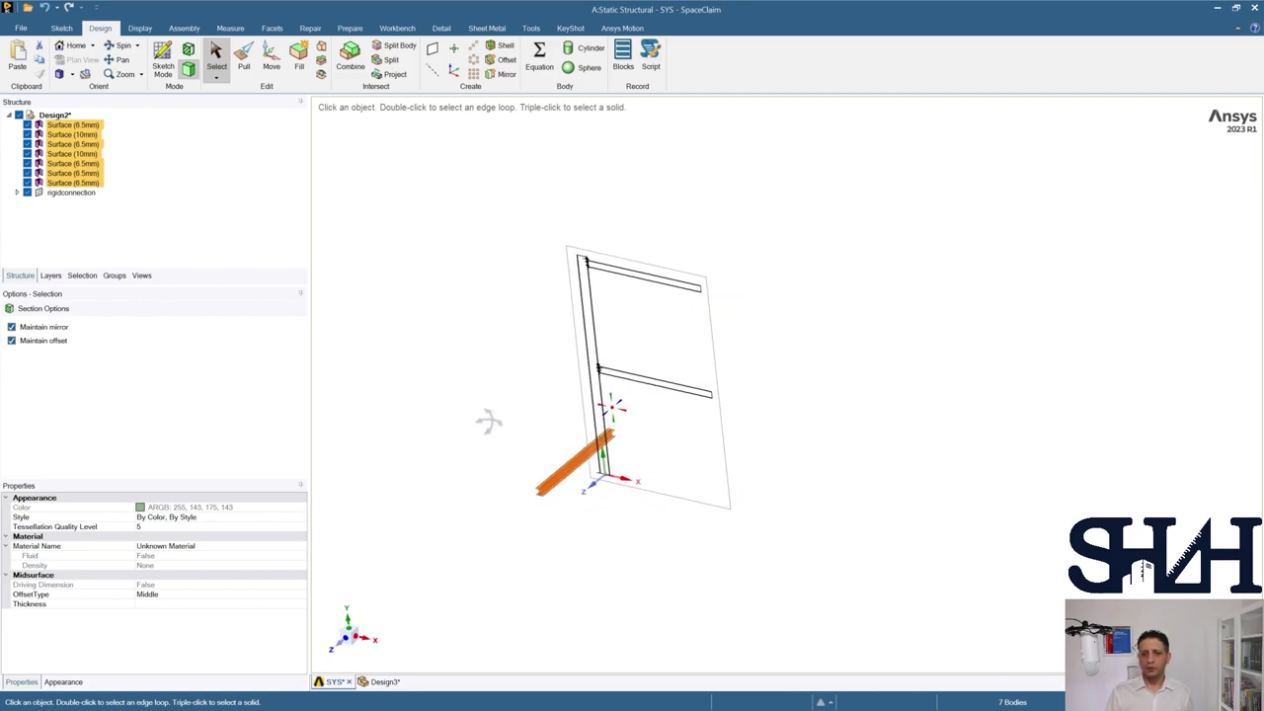
# Step: Rotate the seven pasted beam surfaces 90° about the vertical axis so the beam runs parallel to the drawing plane
pyautogui.click(273, 56)
pyautogui.scroll(3, 541, 458)
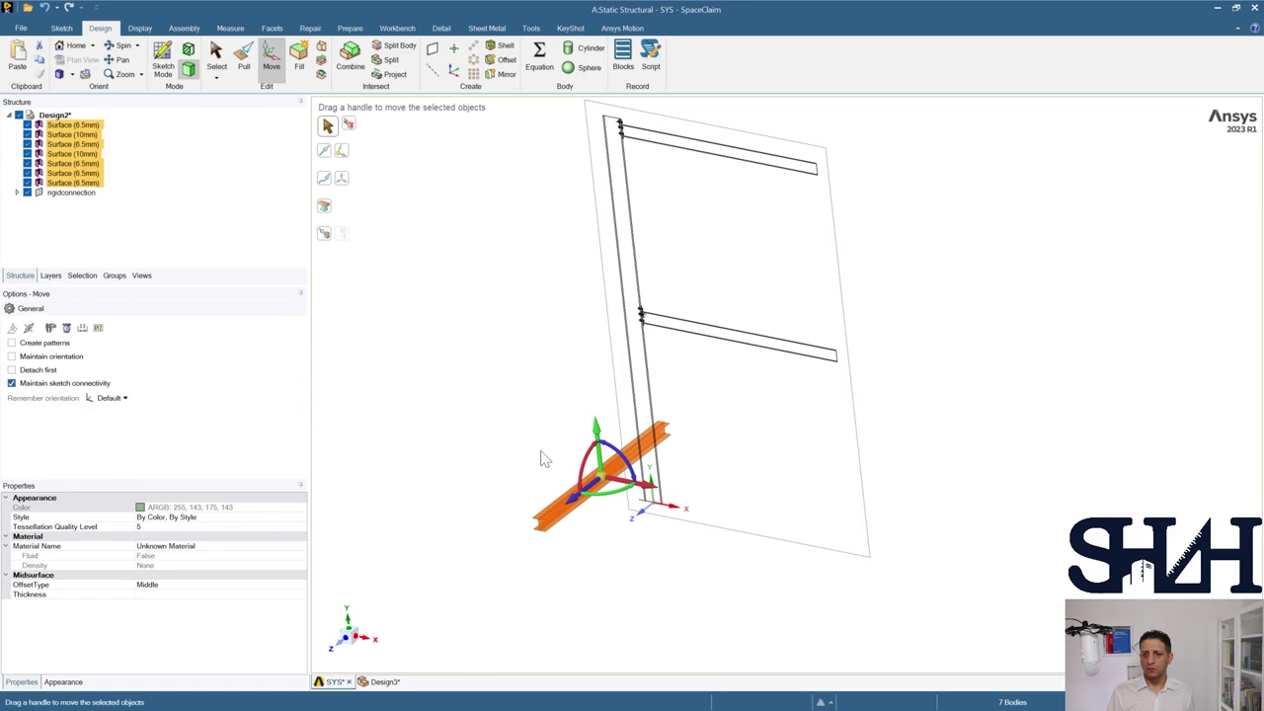
pyautogui.scroll(2, 541, 458)
pyautogui.moveTo(626, 503); pyautogui.dragTo(611, 479)
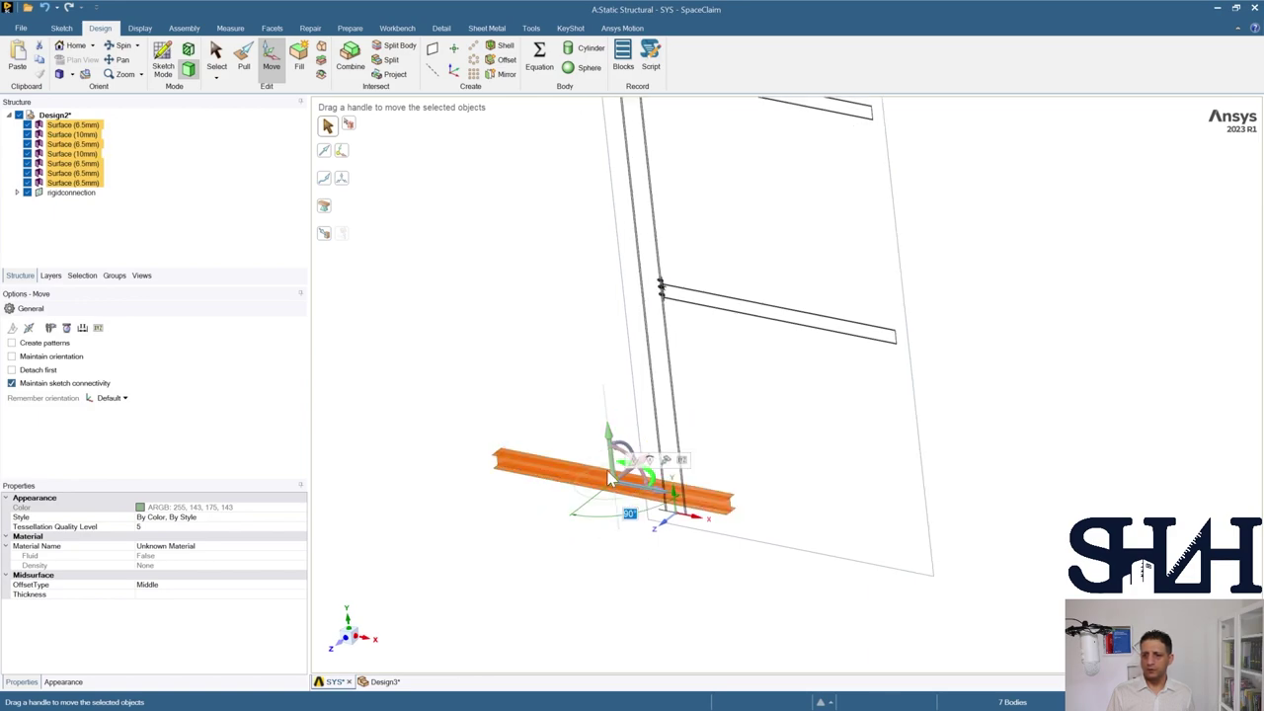
pyautogui.click(567, 385)
pyautogui.moveTo(526, 504); pyautogui.dragTo(500, 543)
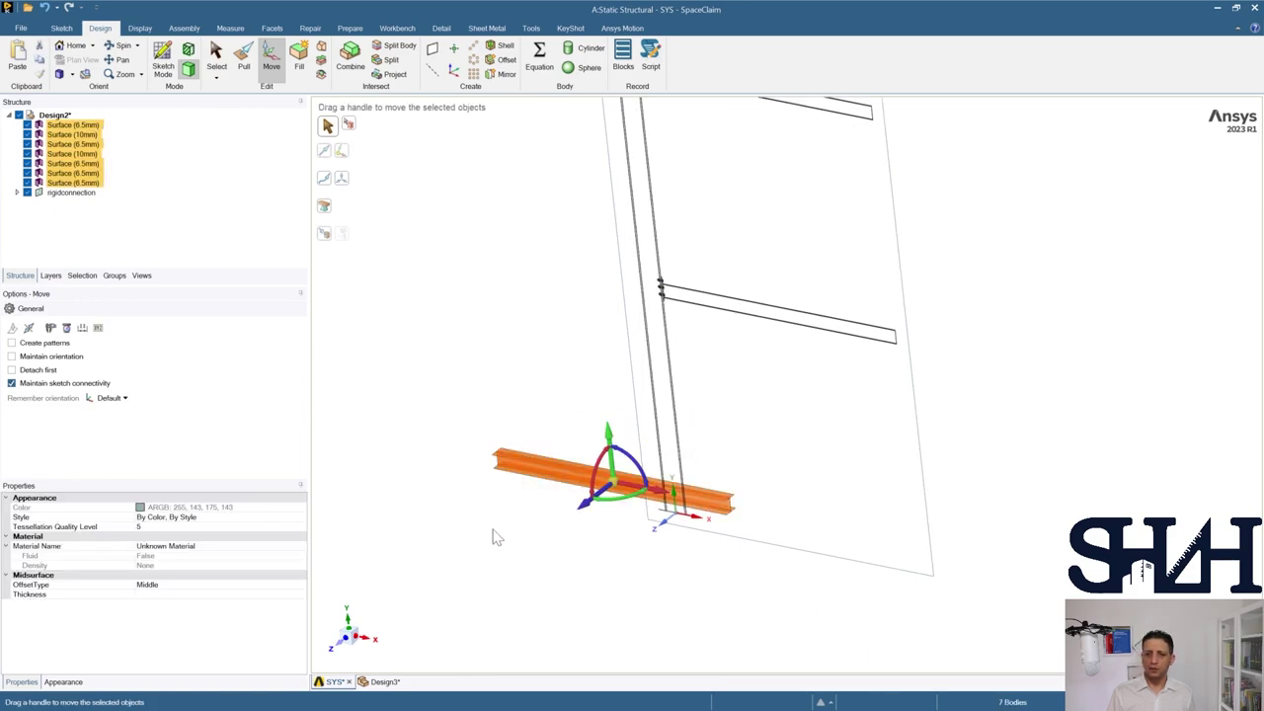
# Step: Anchor the move at the web-to-upper-flange vertex of the beam end and translate the beam up to the lower beam's upper corner at the end plate
pyautogui.click(343, 155)
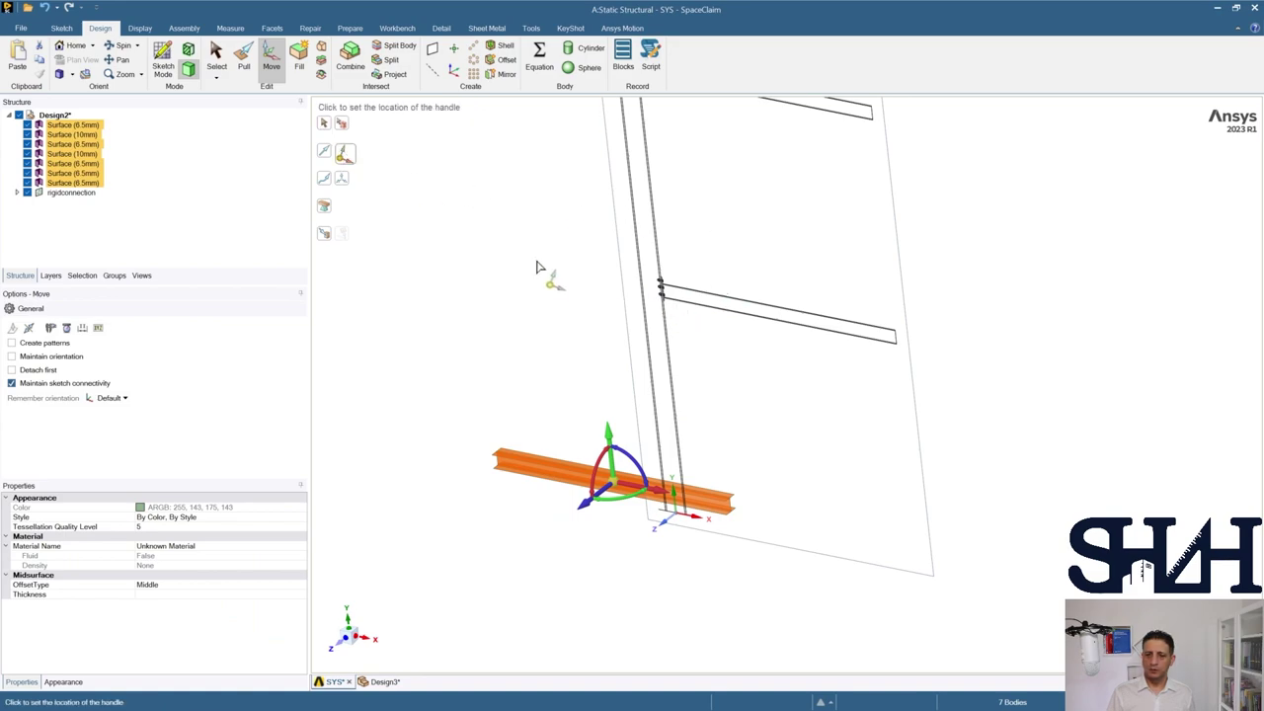
pyautogui.scroll(5, 483, 464)
pyautogui.scroll(5, 485, 358)
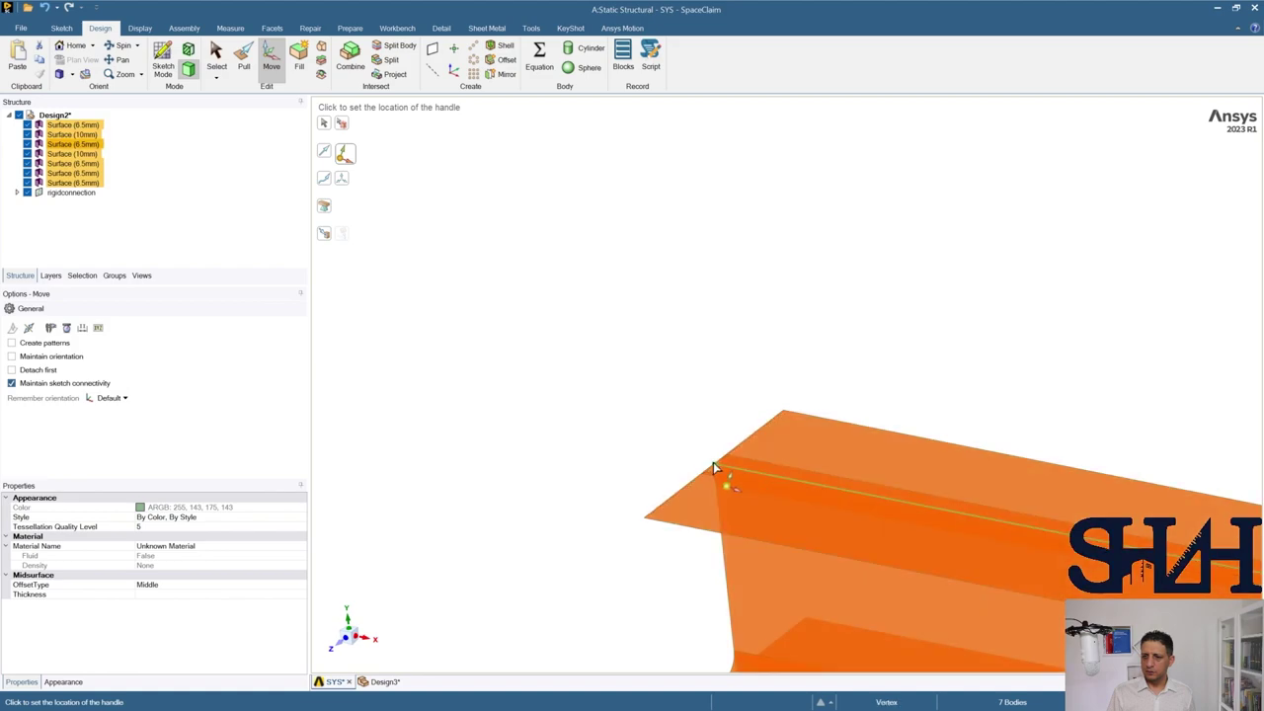
pyautogui.click(714, 464)
pyautogui.click(325, 237)
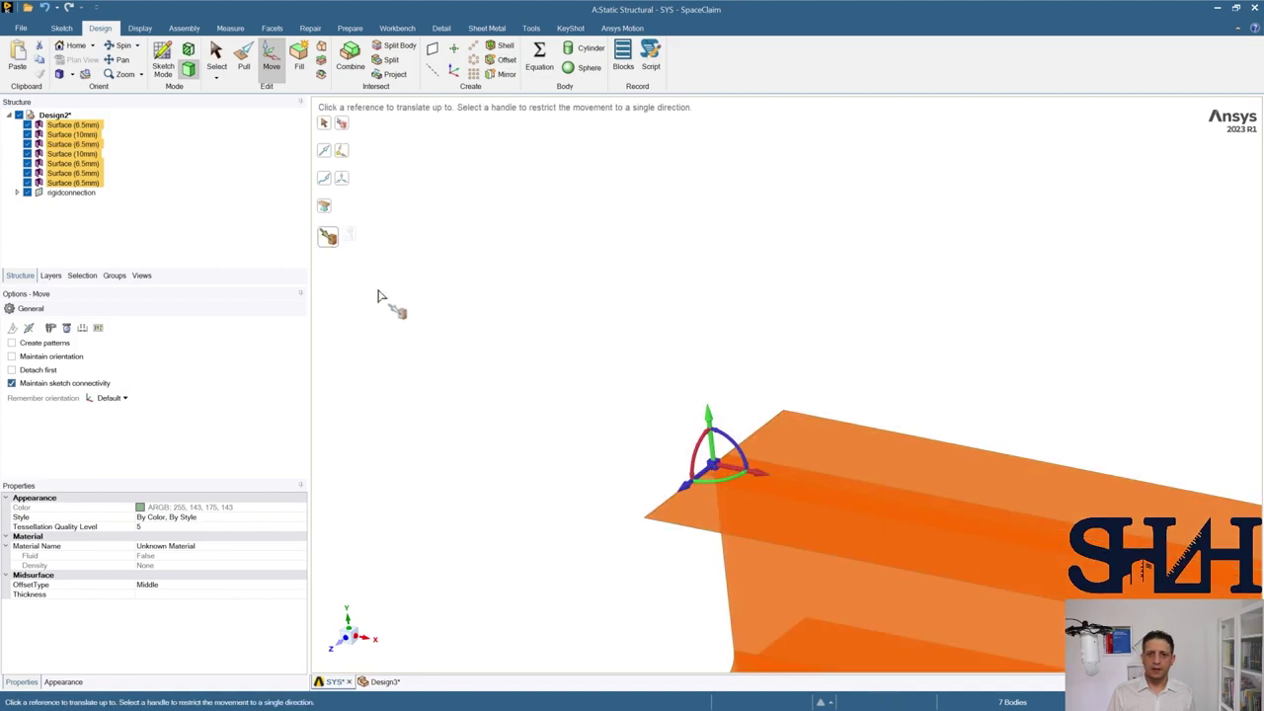
pyautogui.scroll(-6, 446, 428)
pyautogui.scroll(8, 606, 395)
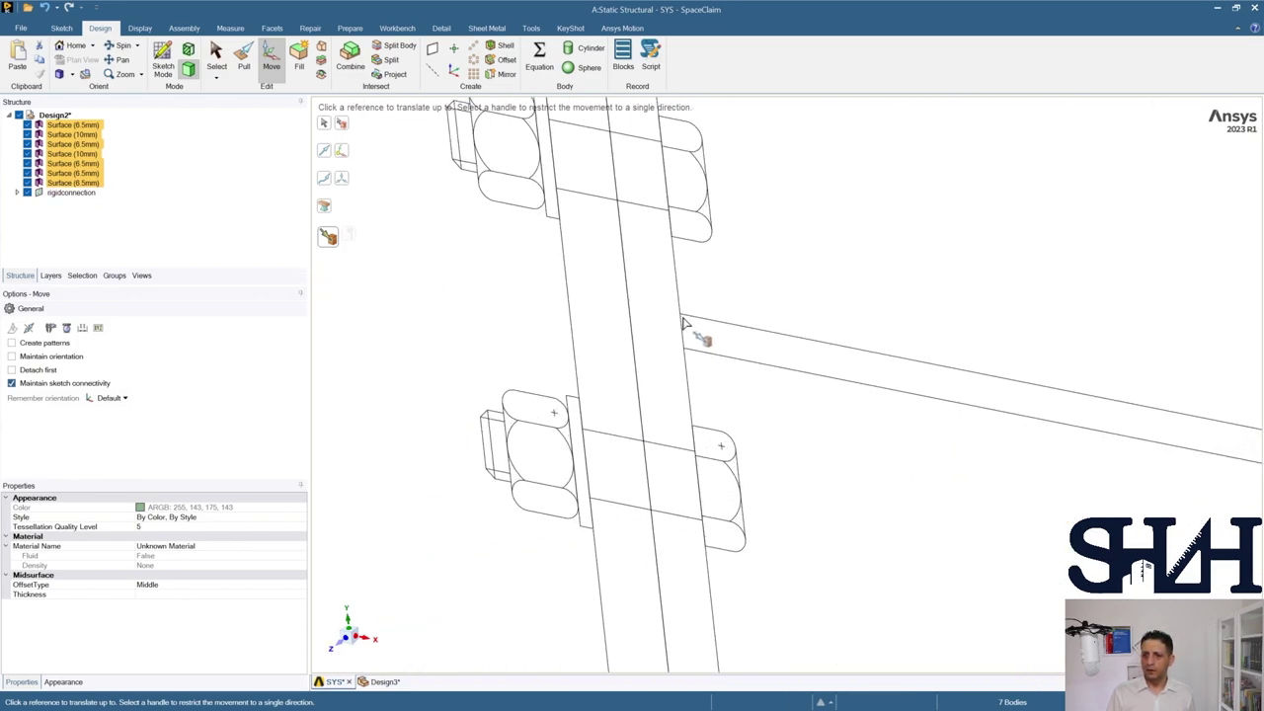
pyautogui.click(688, 329)
pyautogui.scroll(-5, 684, 330)
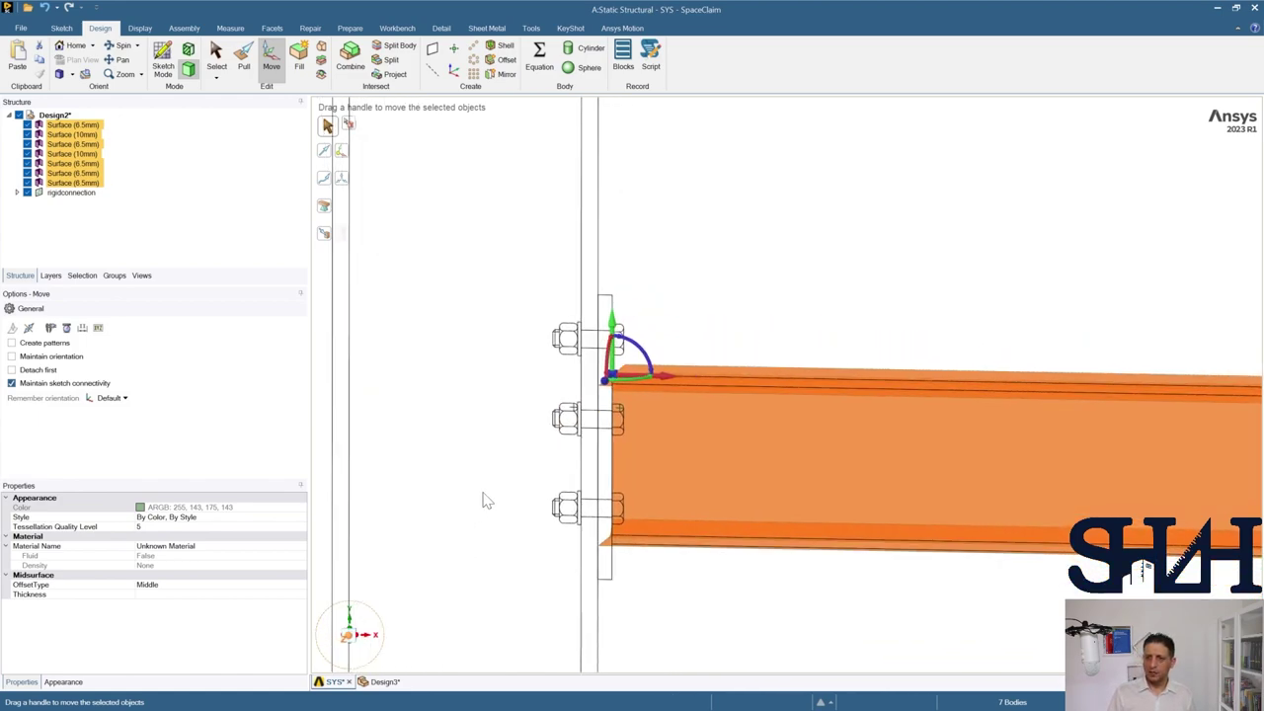
# Step: Move the beam surfaces down 5 mm so the upper flange lies on its mid-thickness line
pyautogui.scroll(1, 666, 343)
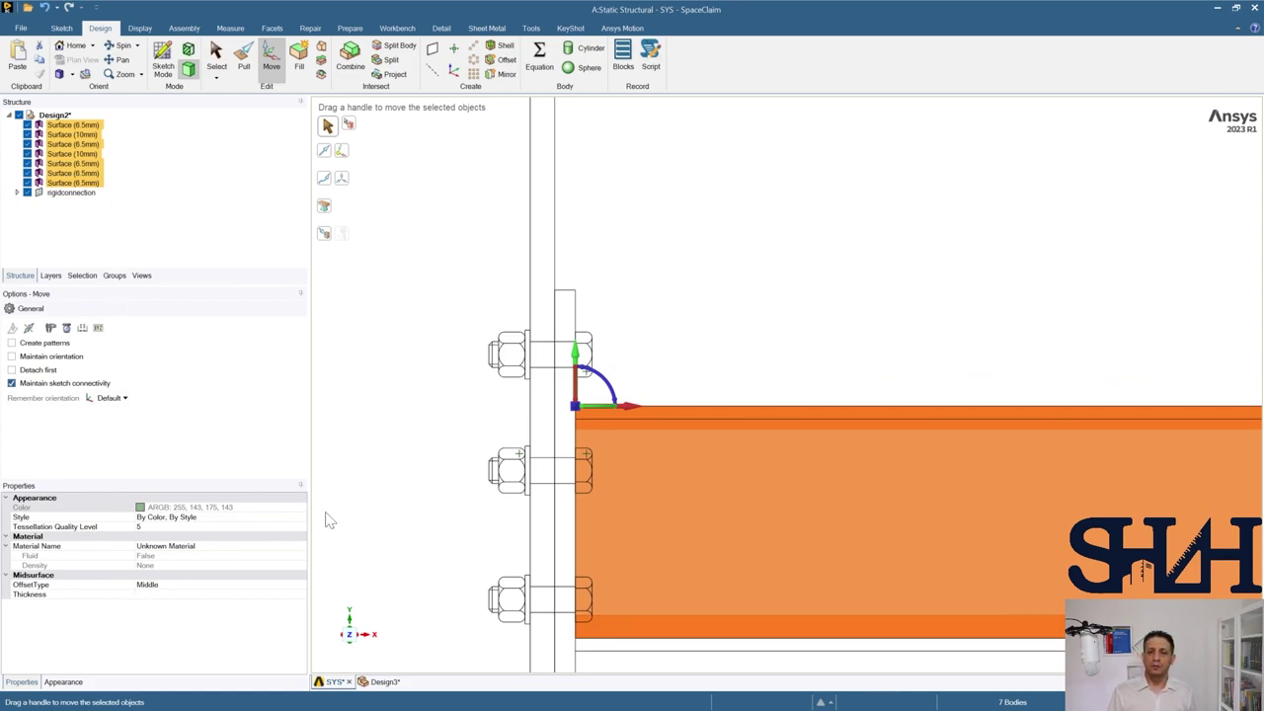
pyautogui.moveTo(583, 367); pyautogui.dragTo(581, 373)
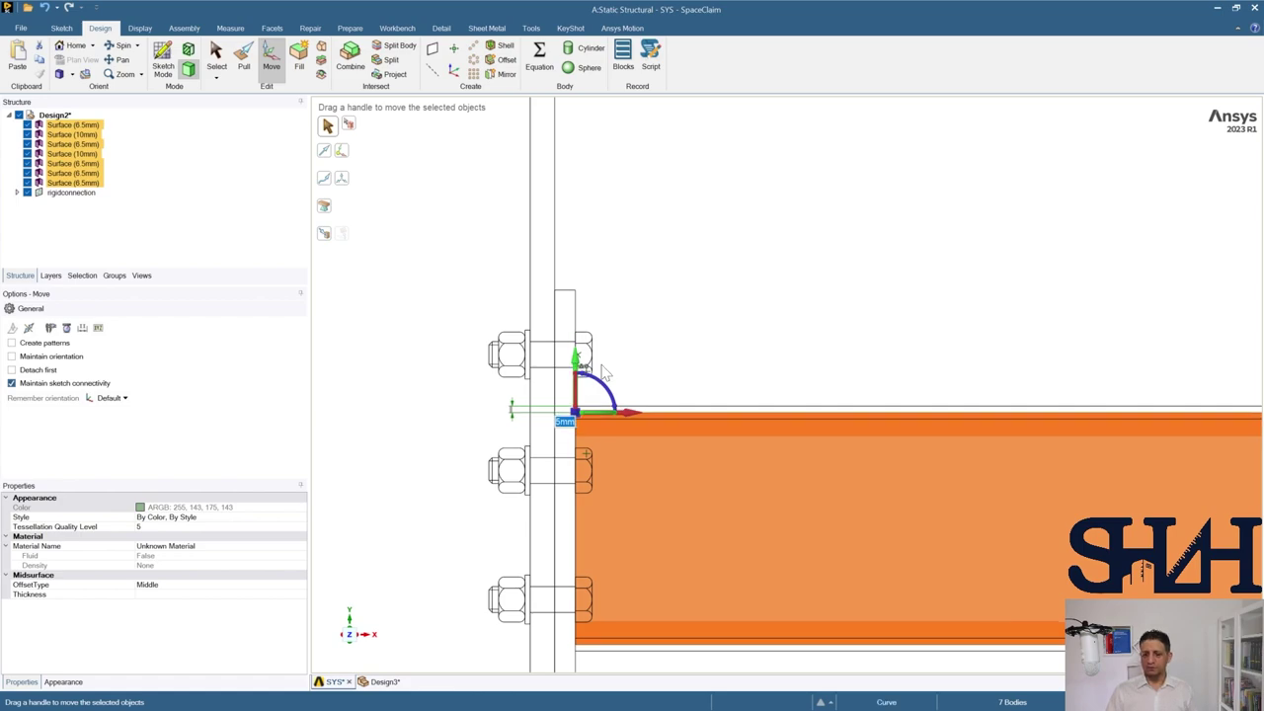
pyautogui.click(799, 281)
pyautogui.scroll(-2, 797, 274)
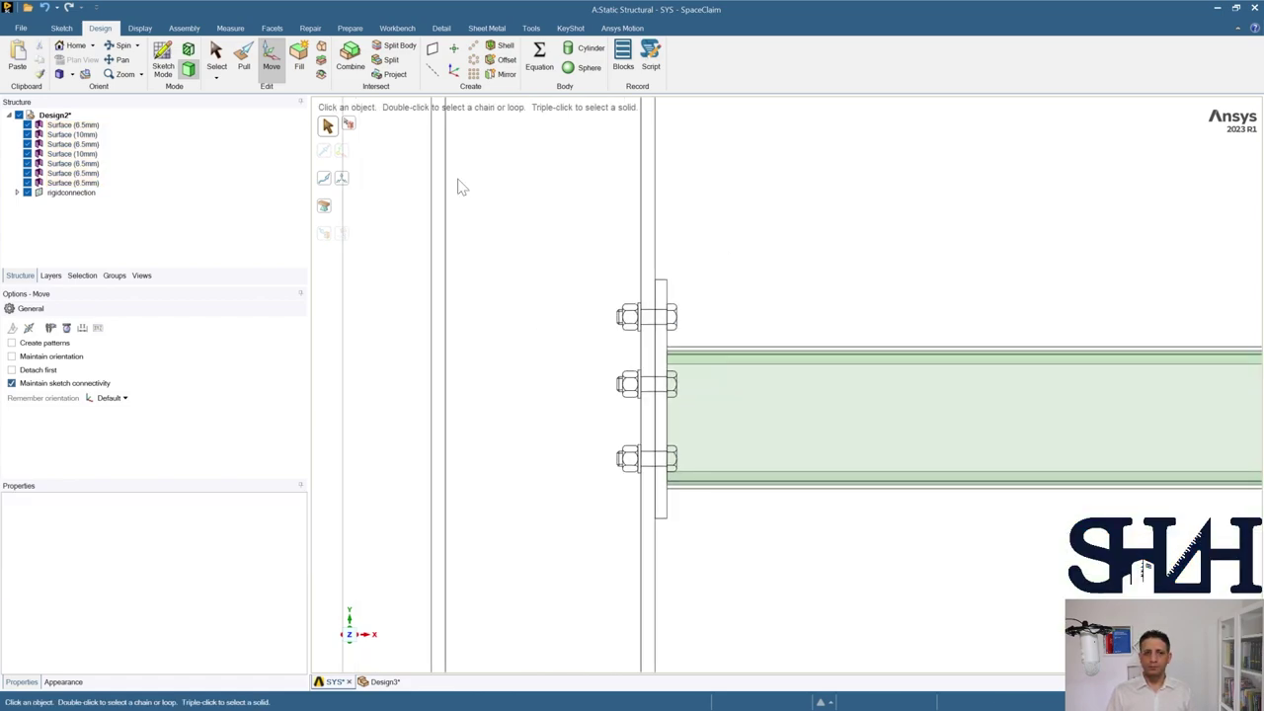
# Step: Group all seven beam surfaces into a new component named HEA200 and collapse it in the structure tree
pyautogui.click(73, 126)
pyautogui.keyDown('shift'); pyautogui.click(70, 183); pyautogui.keyUp('shift')
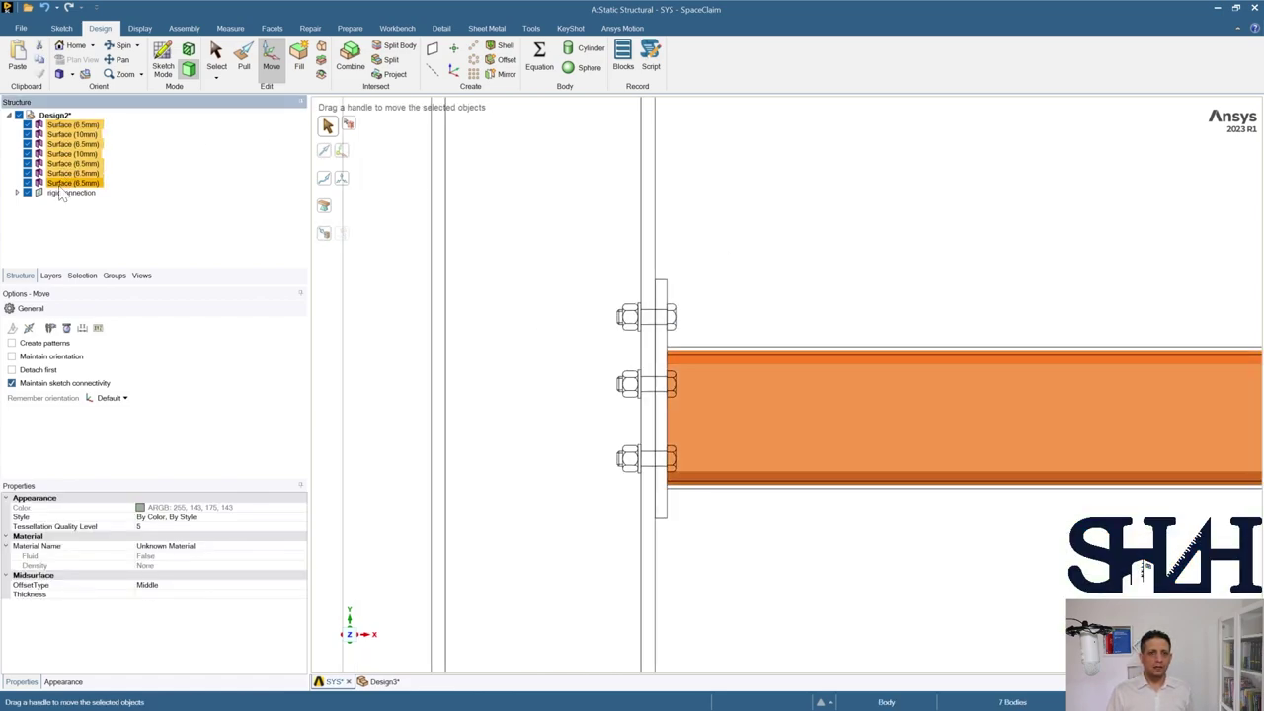
pyautogui.rightClick(61, 186)
pyautogui.click(98, 231)
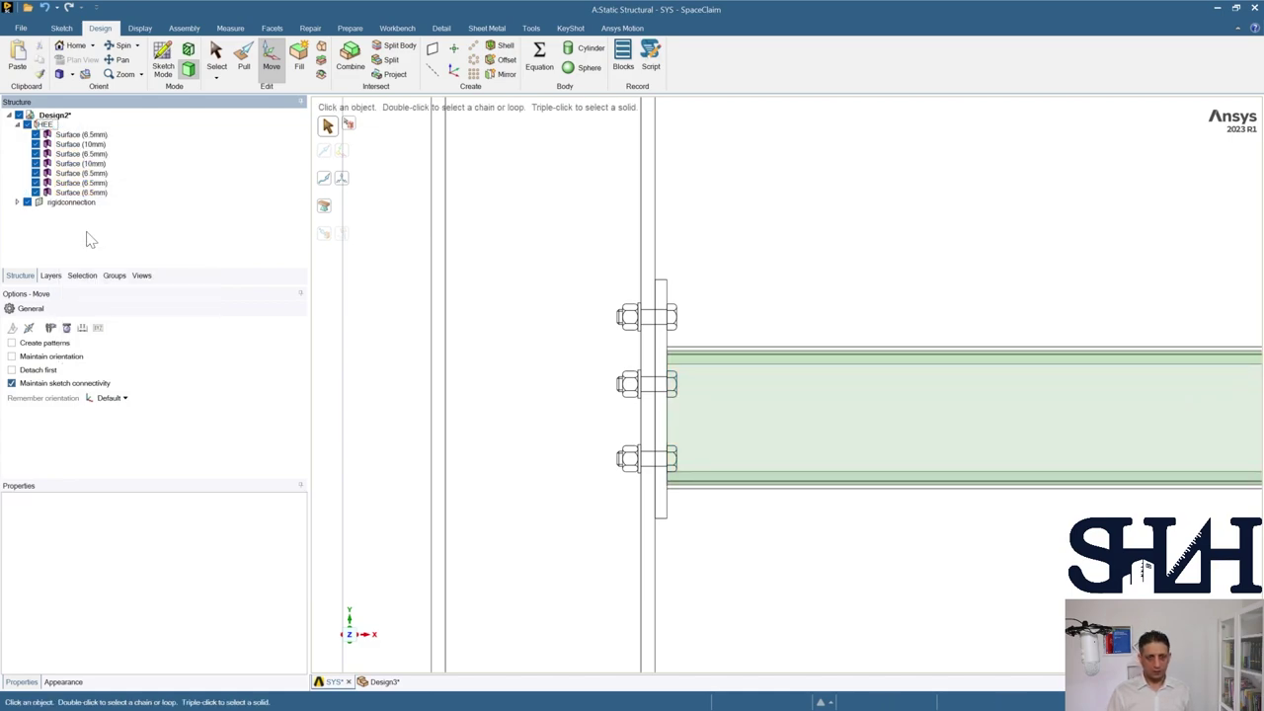
pyautogui.press('Return')
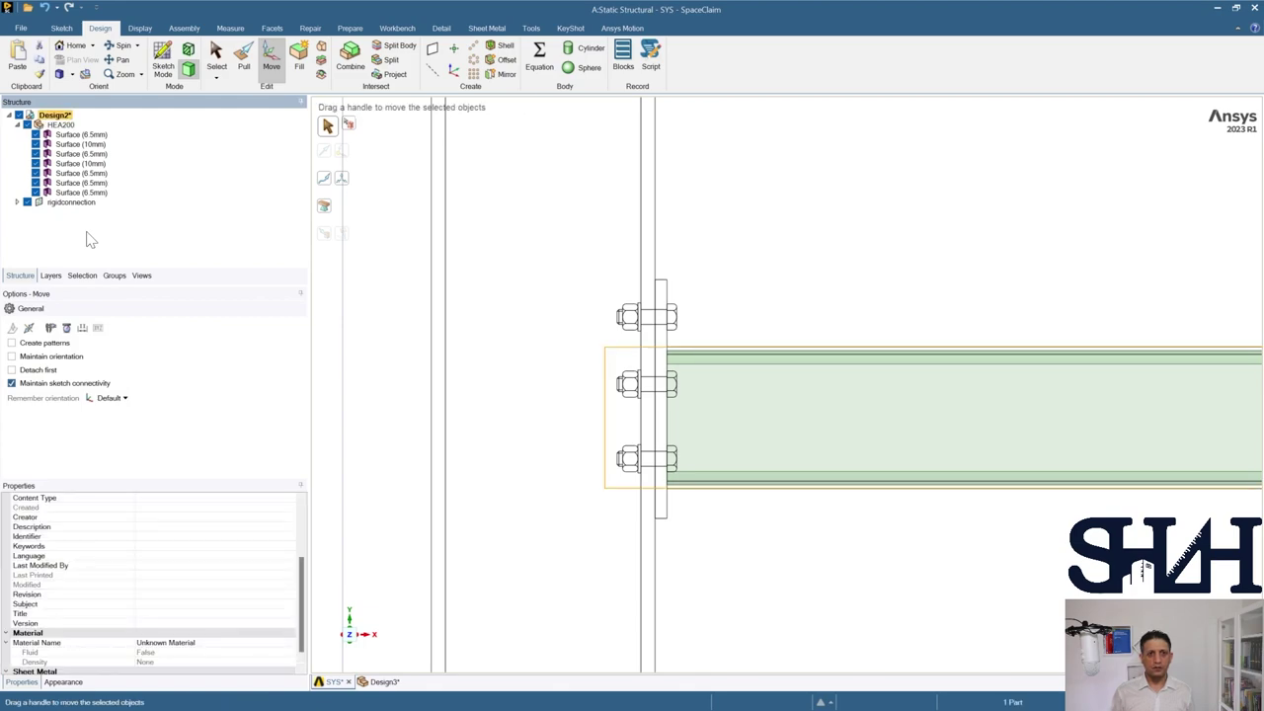
pyautogui.click(17, 124)
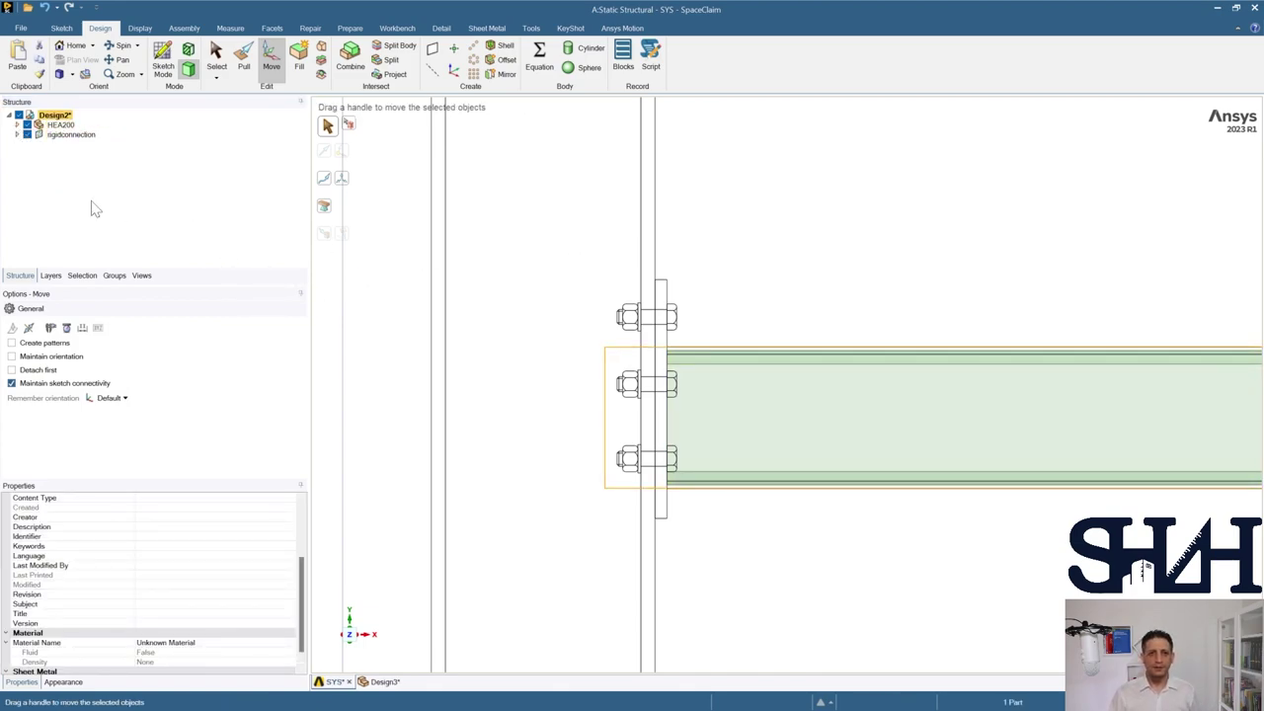
# Step: Duplicate the HEA200 component in the same design
pyautogui.click(59, 127)
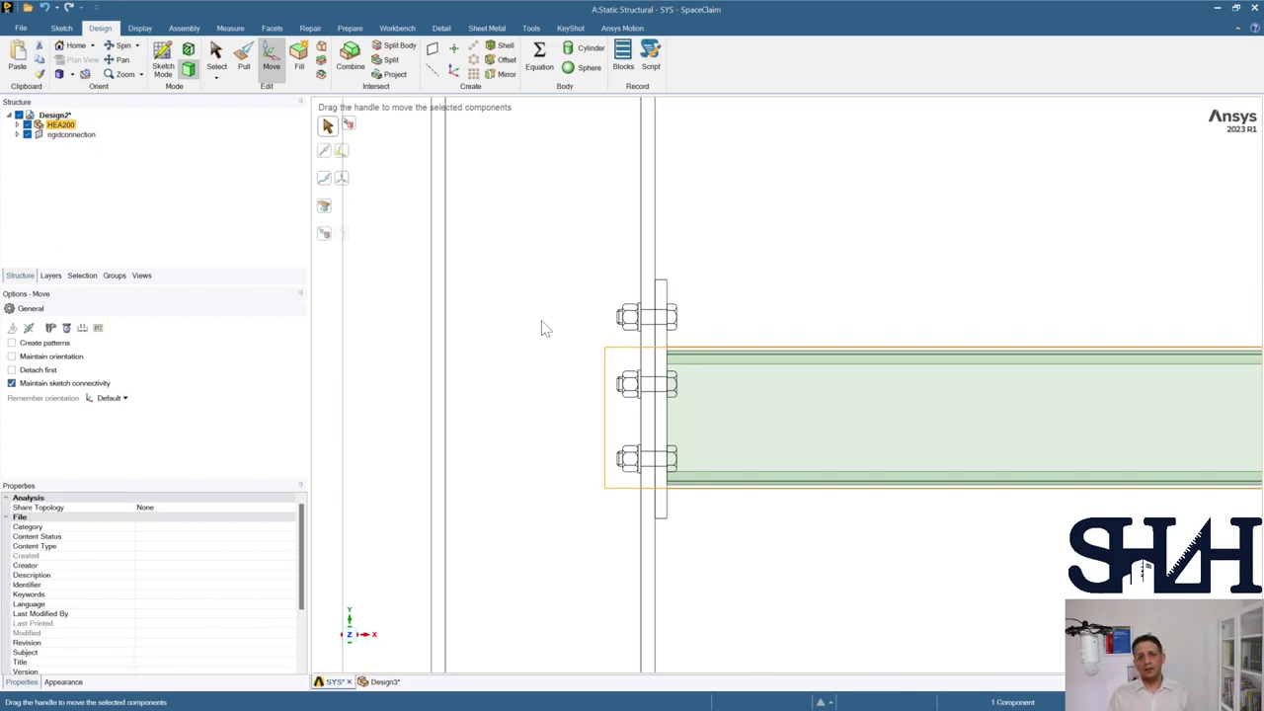
pyautogui.scroll(-3, 542, 325)
pyautogui.hotkey('ctrl', 'c')
pyautogui.hotkey('ctrl', 'v')
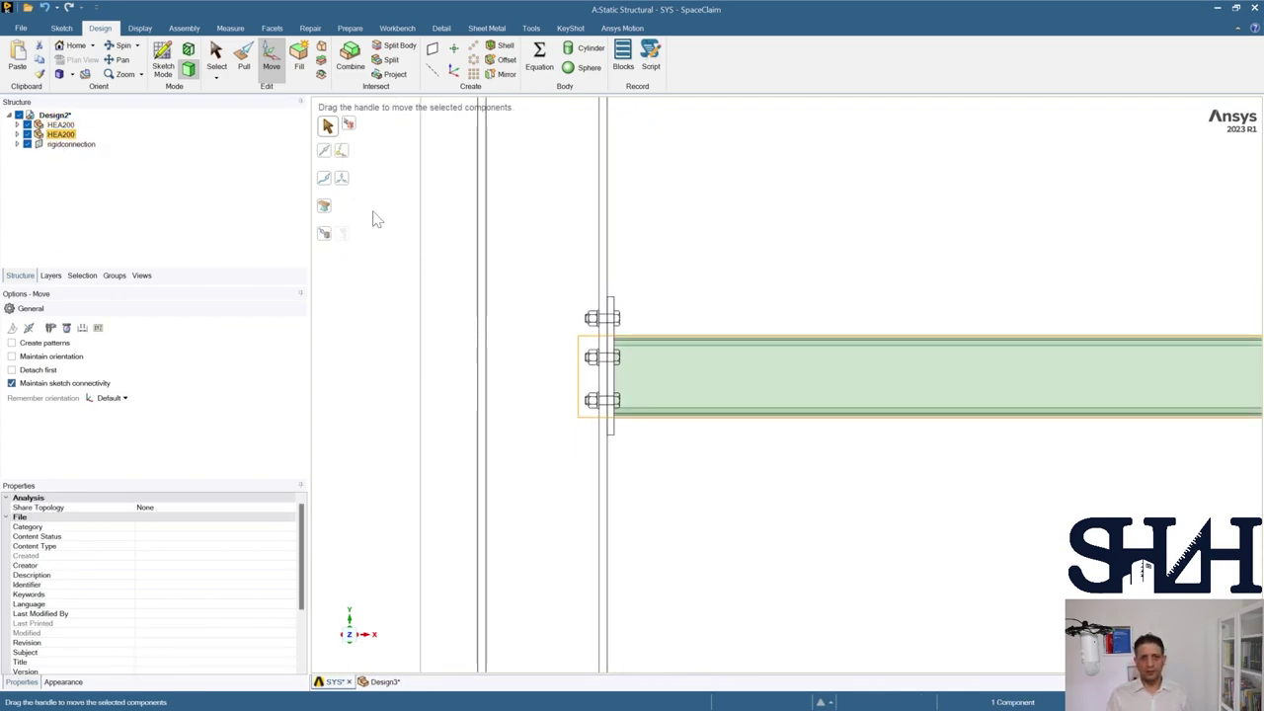
# Step: Move the copied HEA200 beam 3000 mm upward to the upper beam level and check its fit against the drawing
pyautogui.scroll(-2, 522, 299)
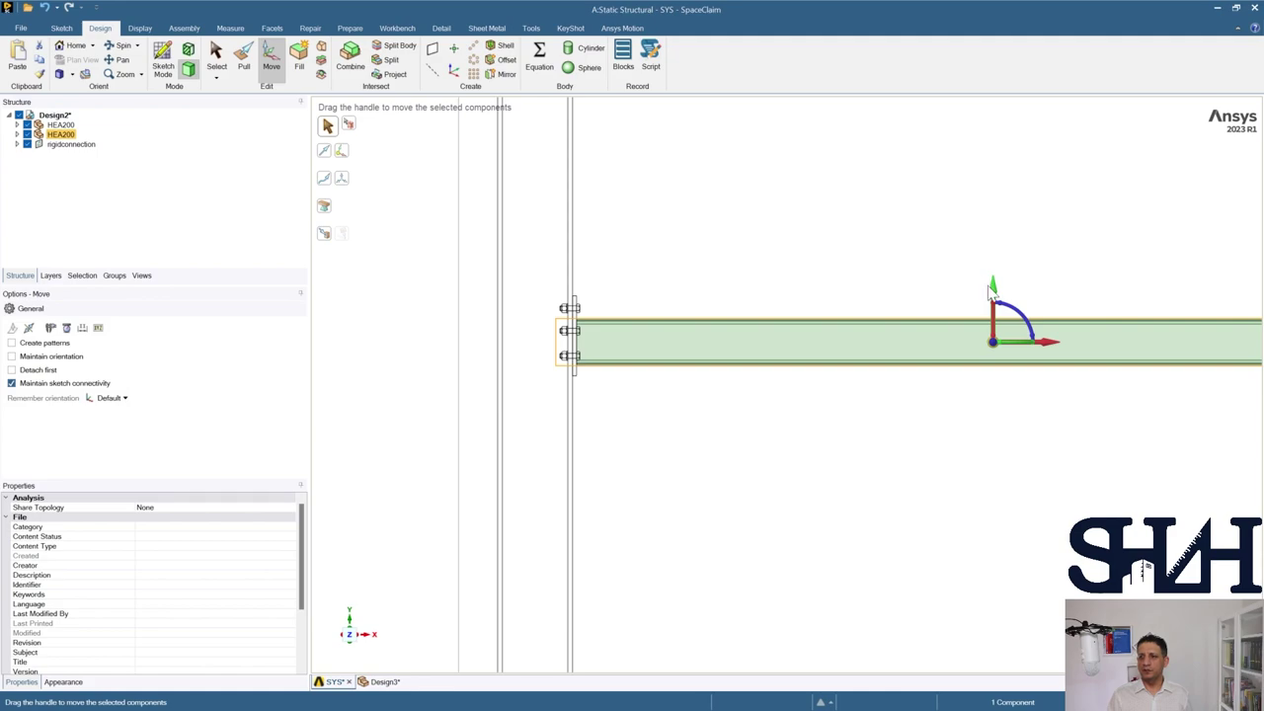
pyautogui.moveTo(995, 291); pyautogui.dragTo(978, 217)
pyautogui.write('3000')
pyautogui.press('Return')
pyautogui.scroll(-3, 830, 310)
pyautogui.scroll(-2, 795, 202)
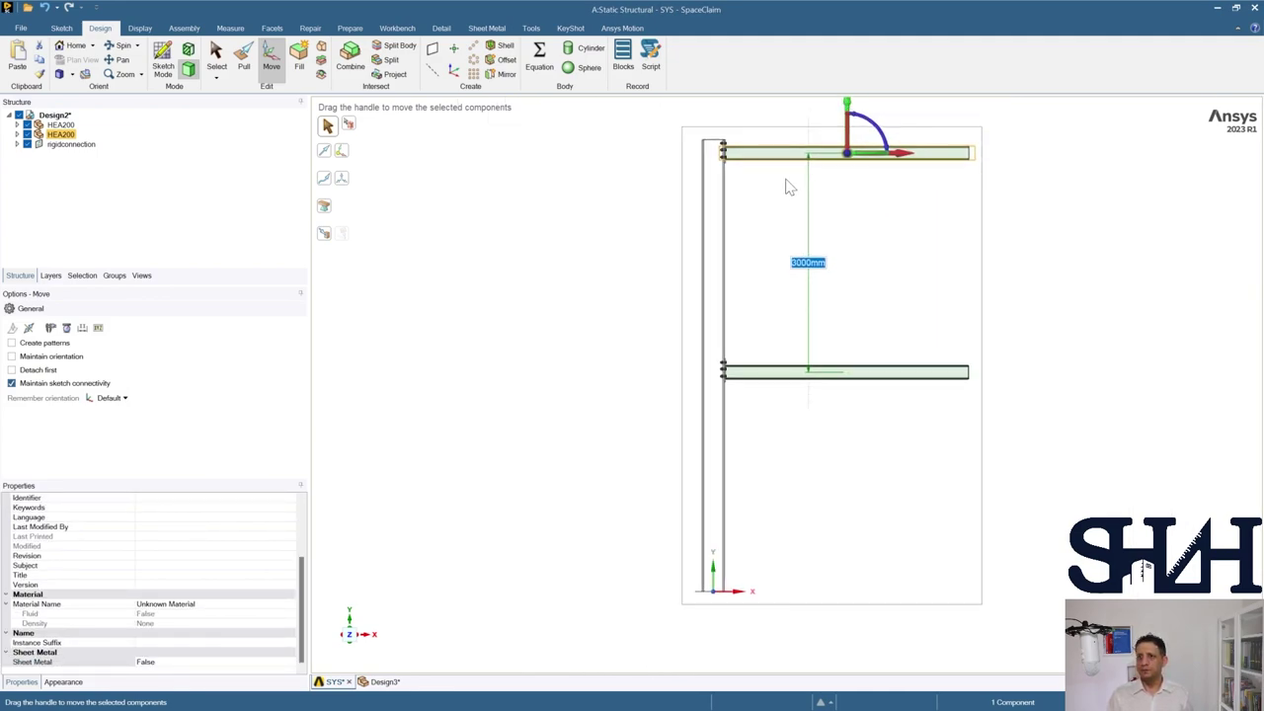
pyautogui.click(776, 200)
pyautogui.scroll(4, 784, 177)
pyautogui.scroll(5, 766, 170)
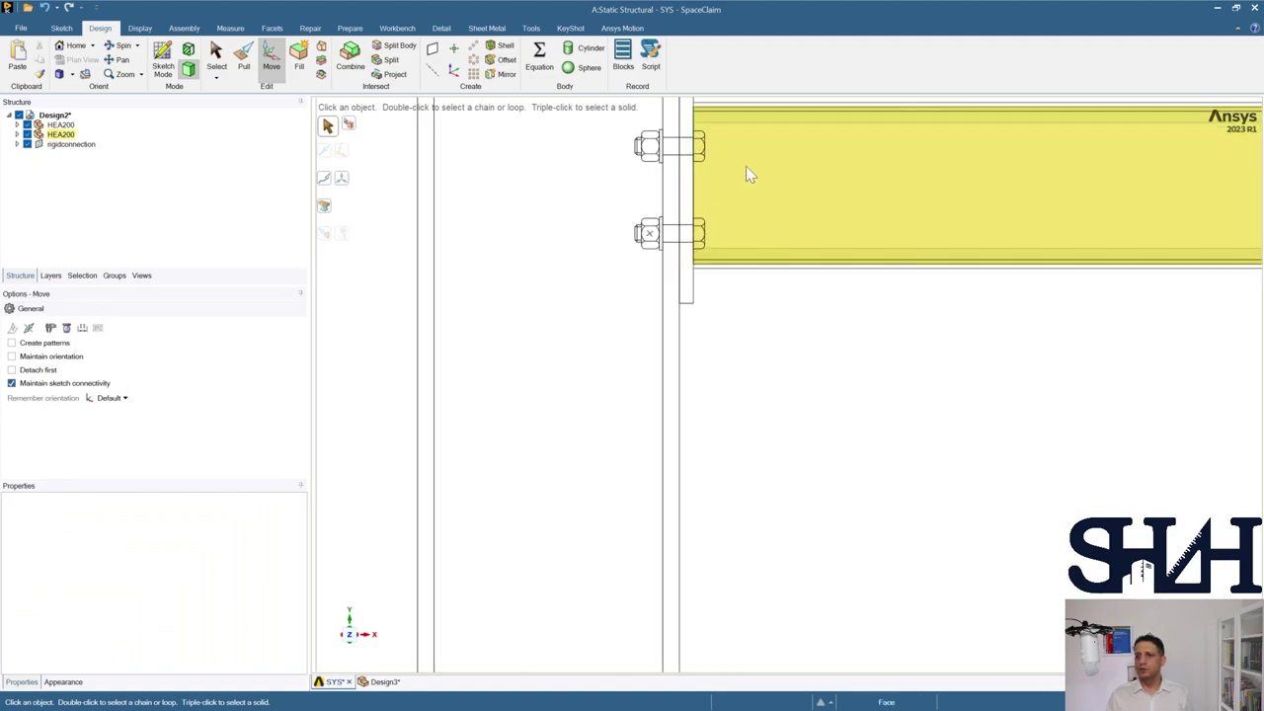
pyautogui.scroll(-3, 716, 296)
pyautogui.scroll(-5, 699, 345)
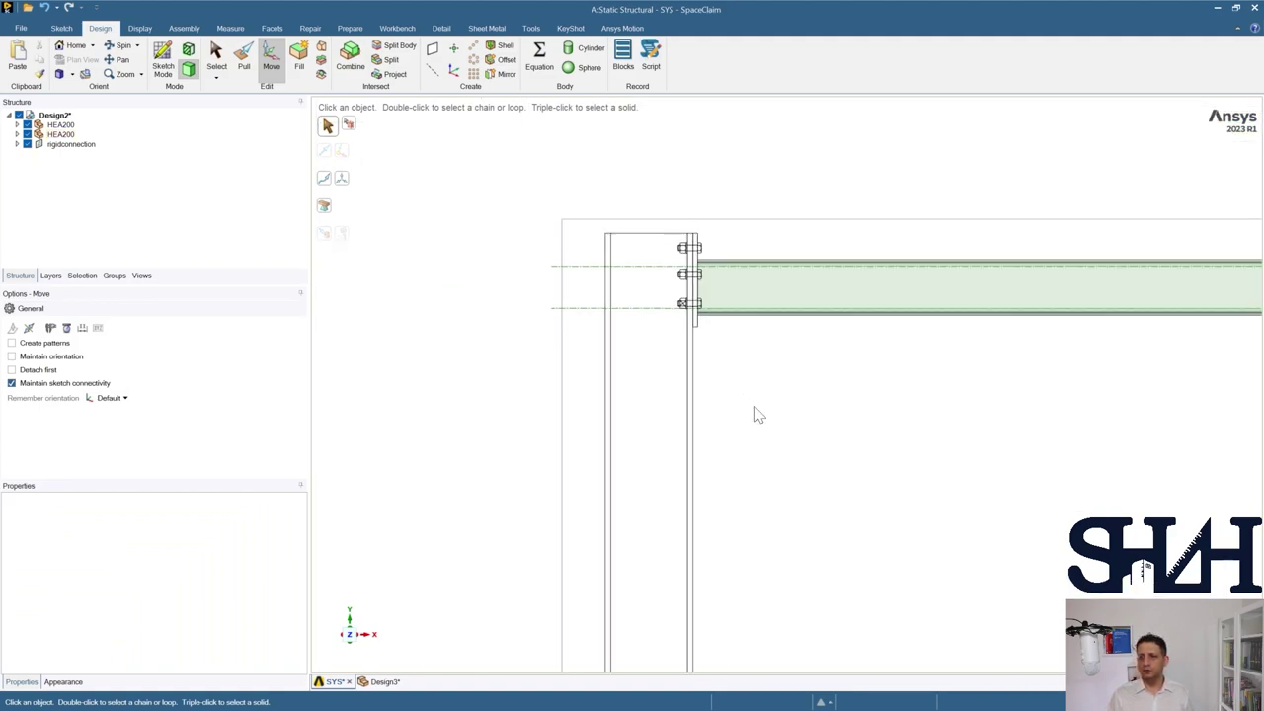
pyautogui.moveTo(607, 295); pyautogui.dragTo(570, 333, button='middle')
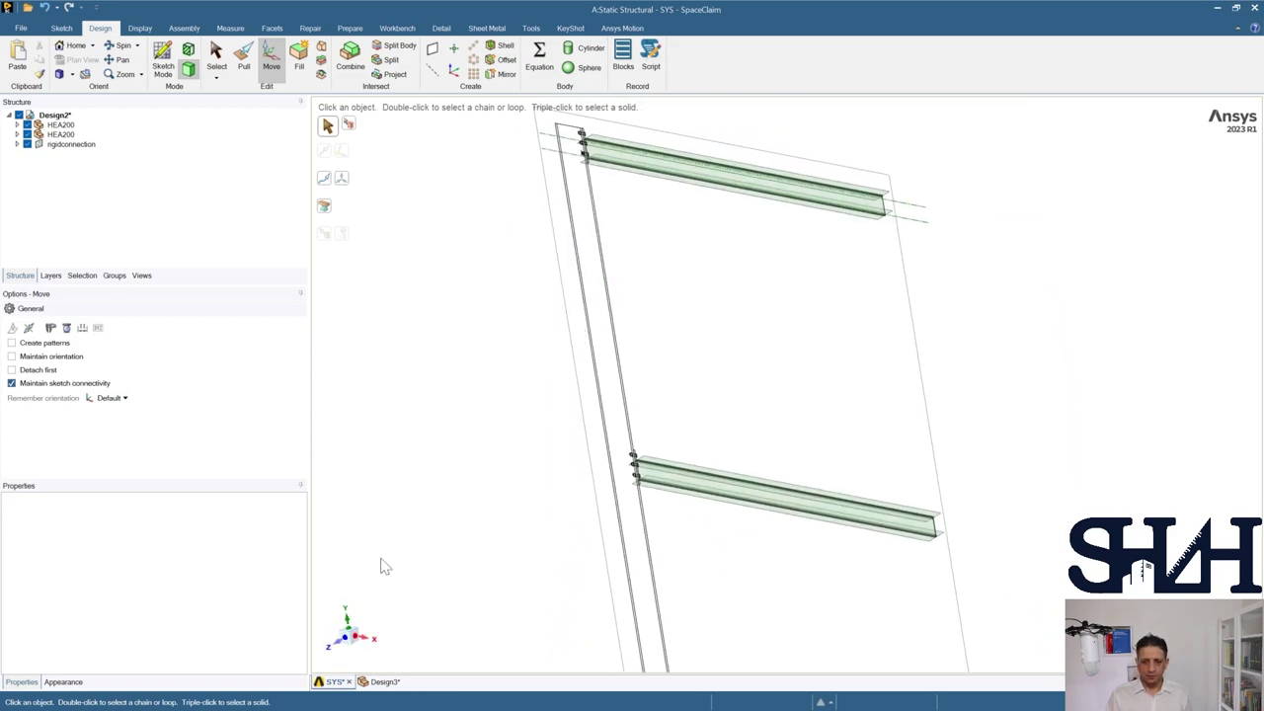
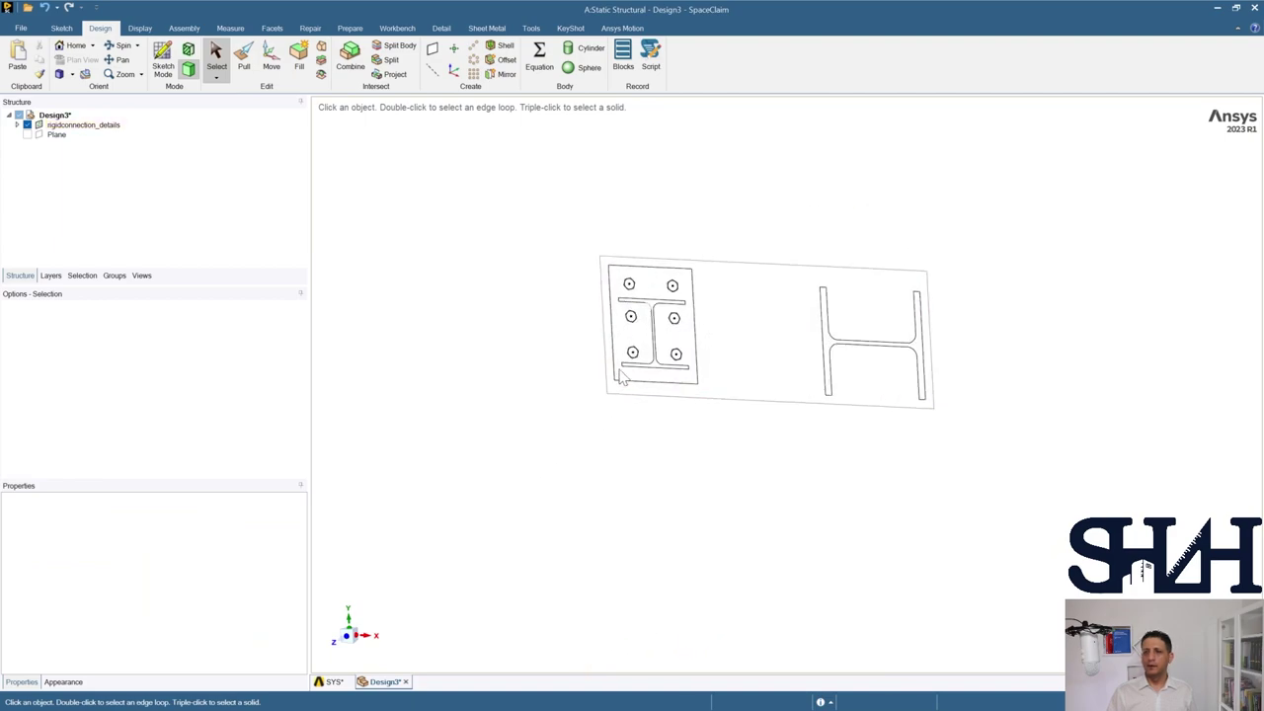
# Step: On the rigidconnection_details plane, sketch 300 mm midlines along the thickness centres of both flanges of the column's H-section
pyautogui.keyDown('shift'); pyautogui.moveTo(823, 346); pyautogui.dragTo(566, 367, button='middle'); pyautogui.keyUp('shift')
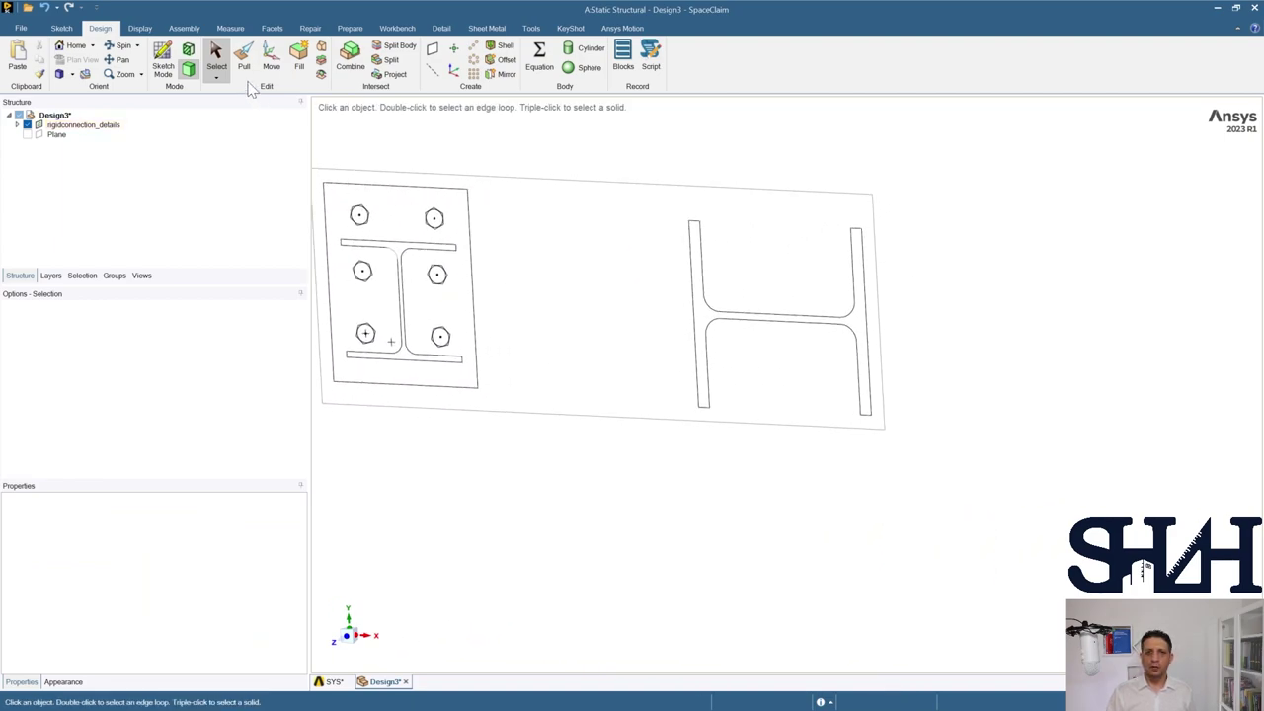
pyautogui.click(163, 58)
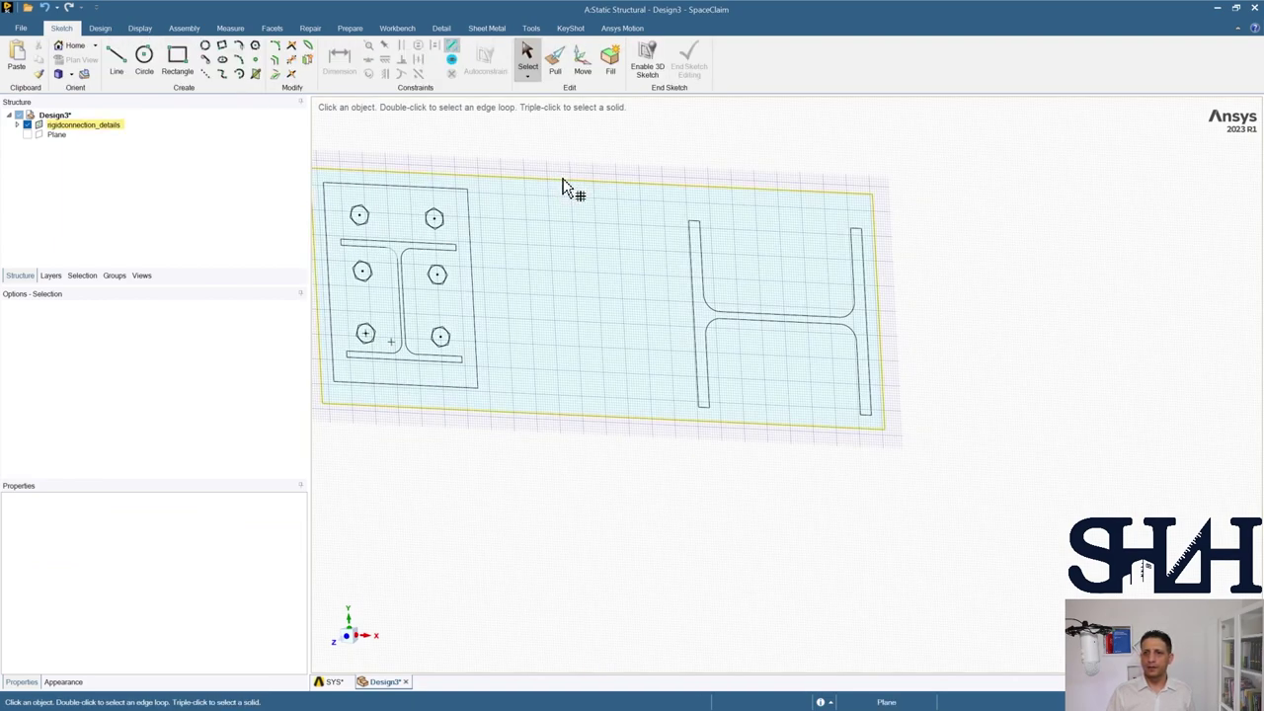
pyautogui.click(559, 191)
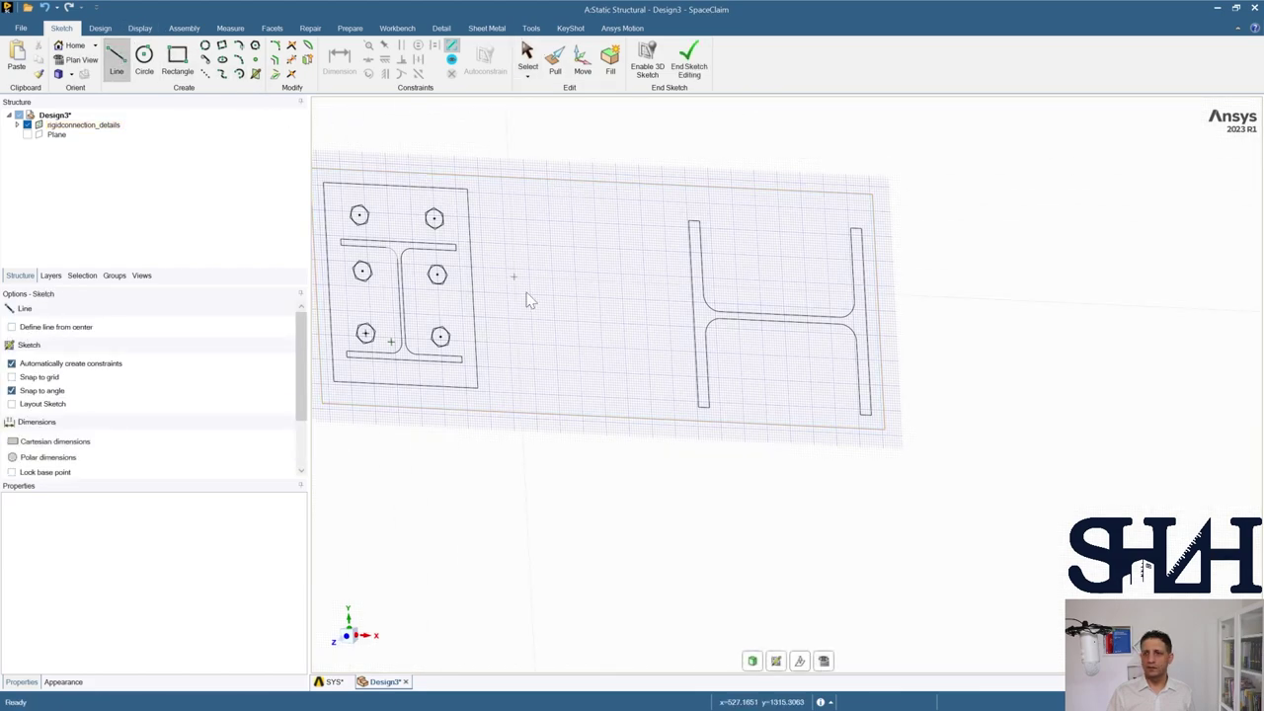
pyautogui.click(825, 661)
pyautogui.scroll(3, 707, 237)
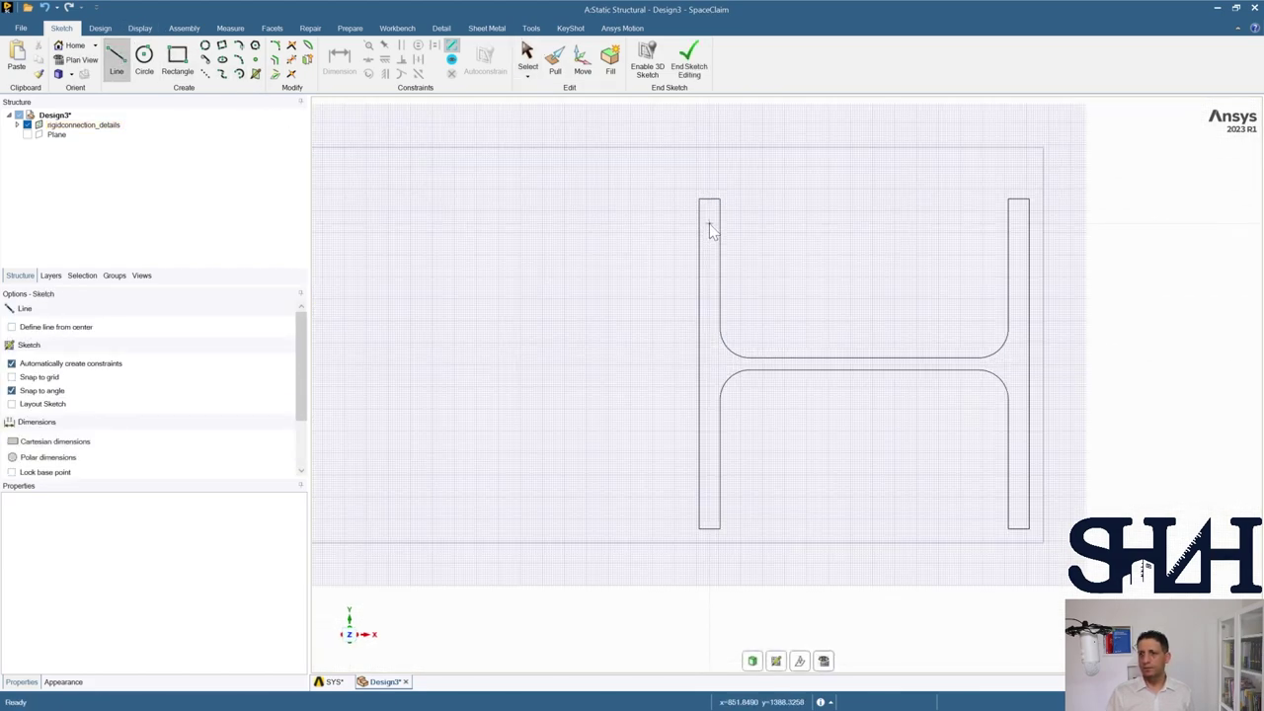
pyautogui.click(711, 201)
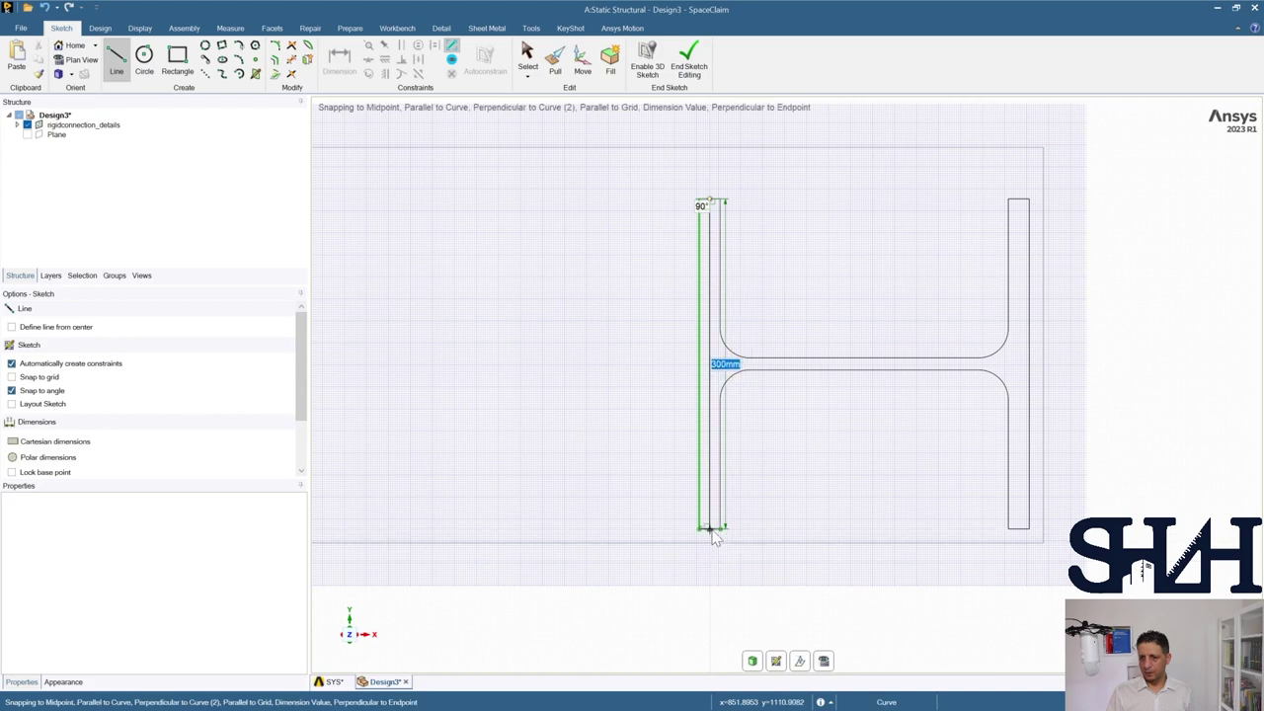
pyautogui.click(711, 529)
pyautogui.click(1018, 200)
pyautogui.click(1018, 529)
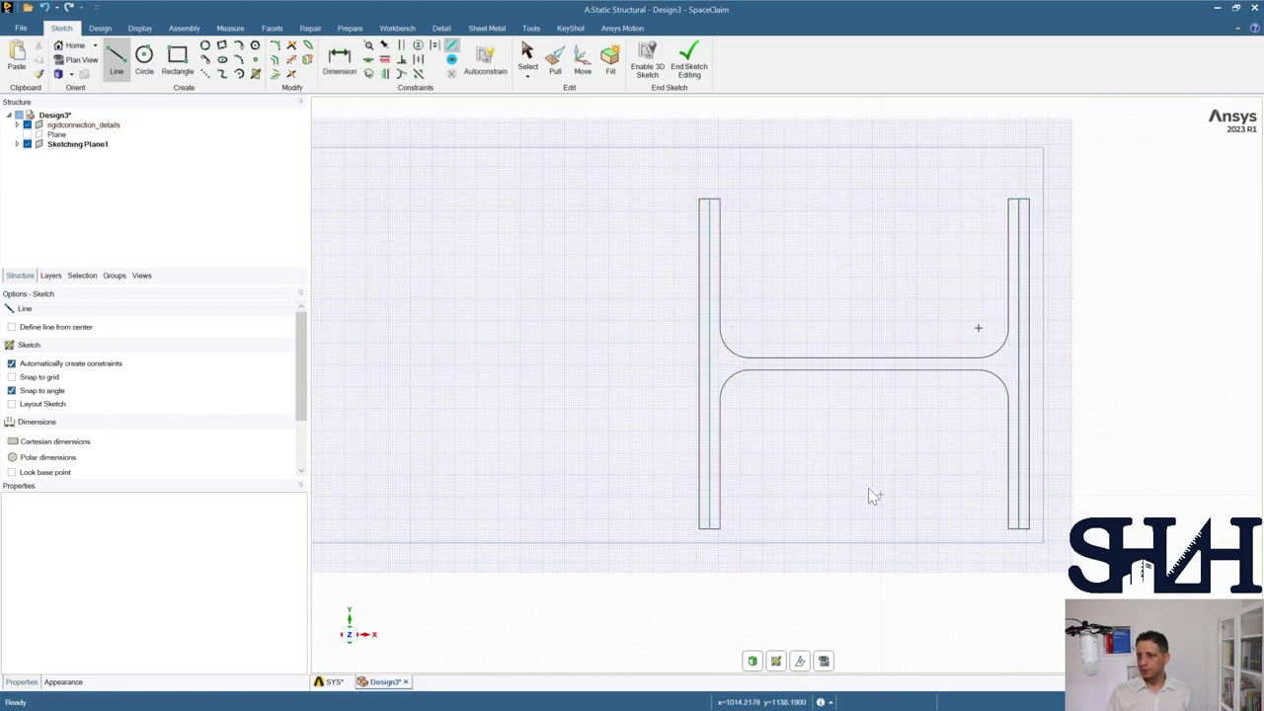
# Step: Sketch the web midline between the two flange midlines of the H-section and finish the sketch
pyautogui.click(711, 365)
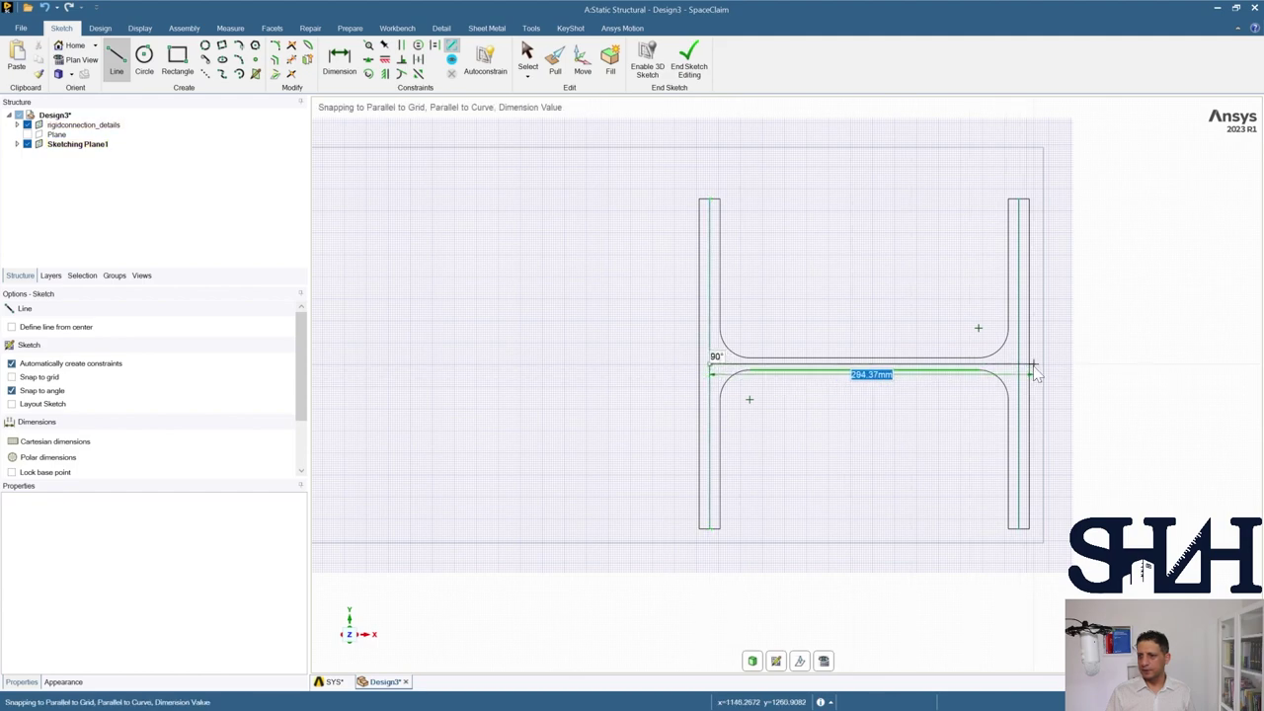
pyautogui.click(1018, 364)
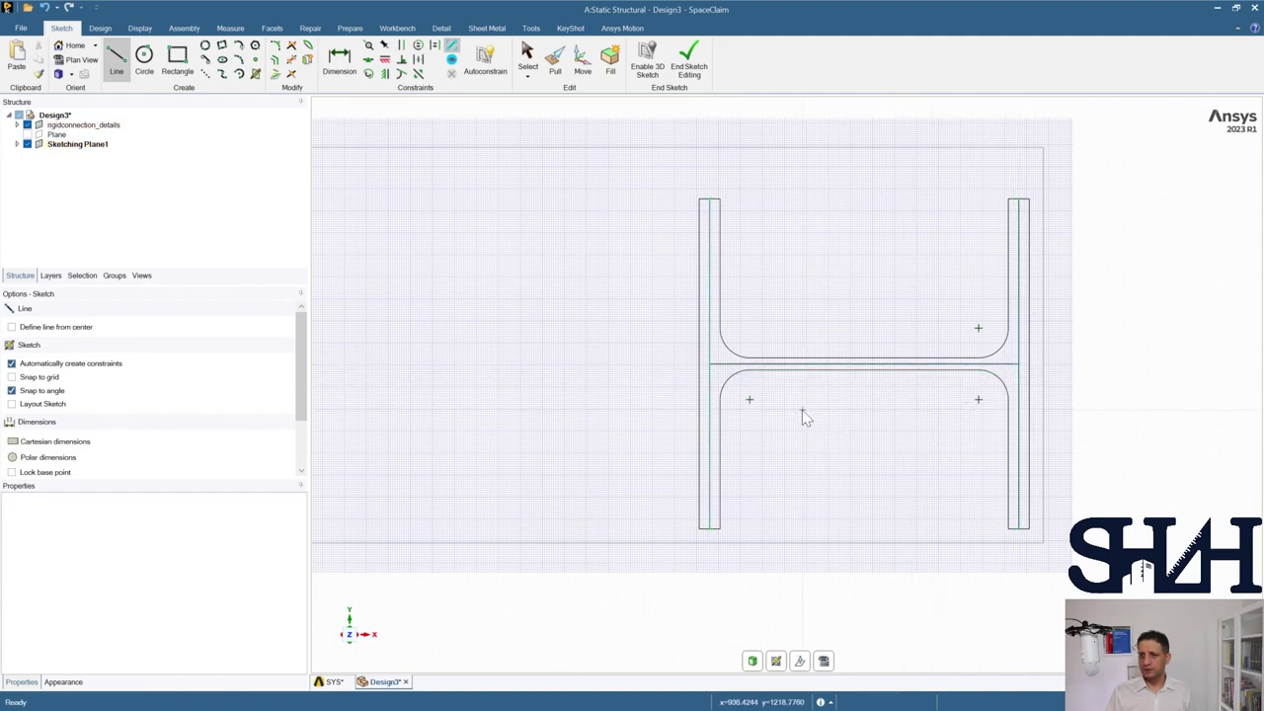
pyautogui.press('s')
pyautogui.click(725, 358)
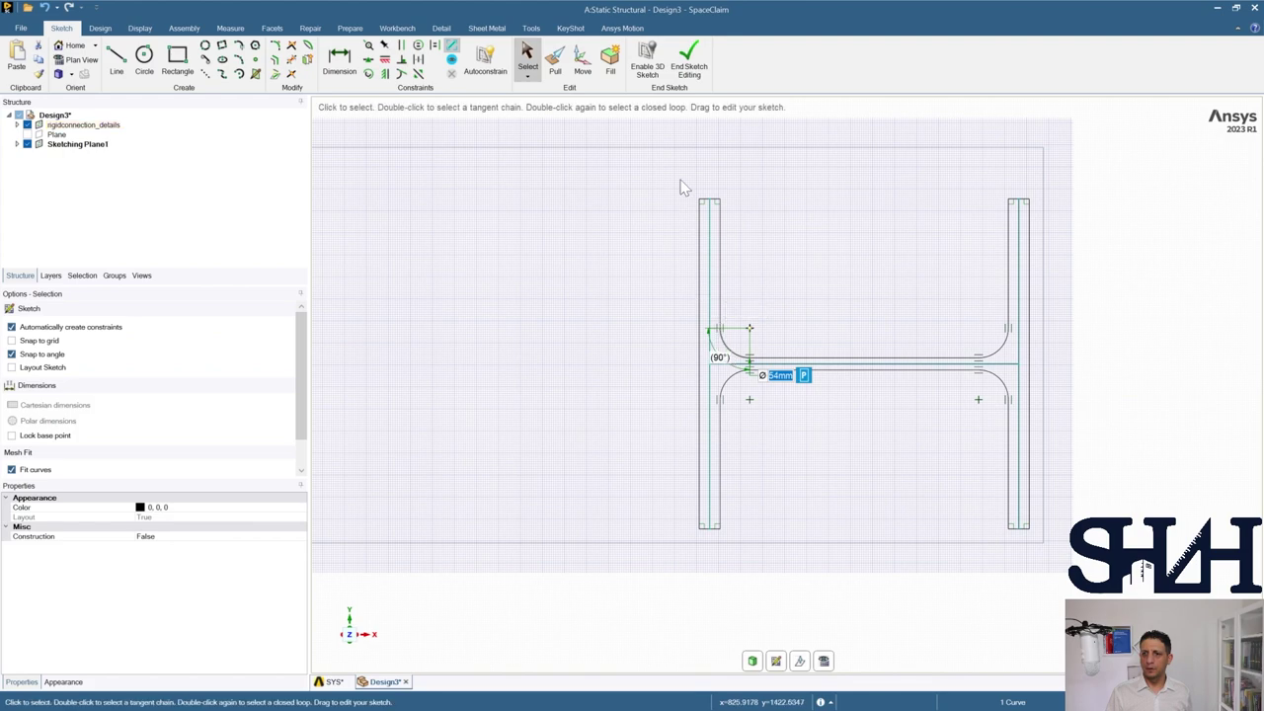
pyautogui.click(688, 67)
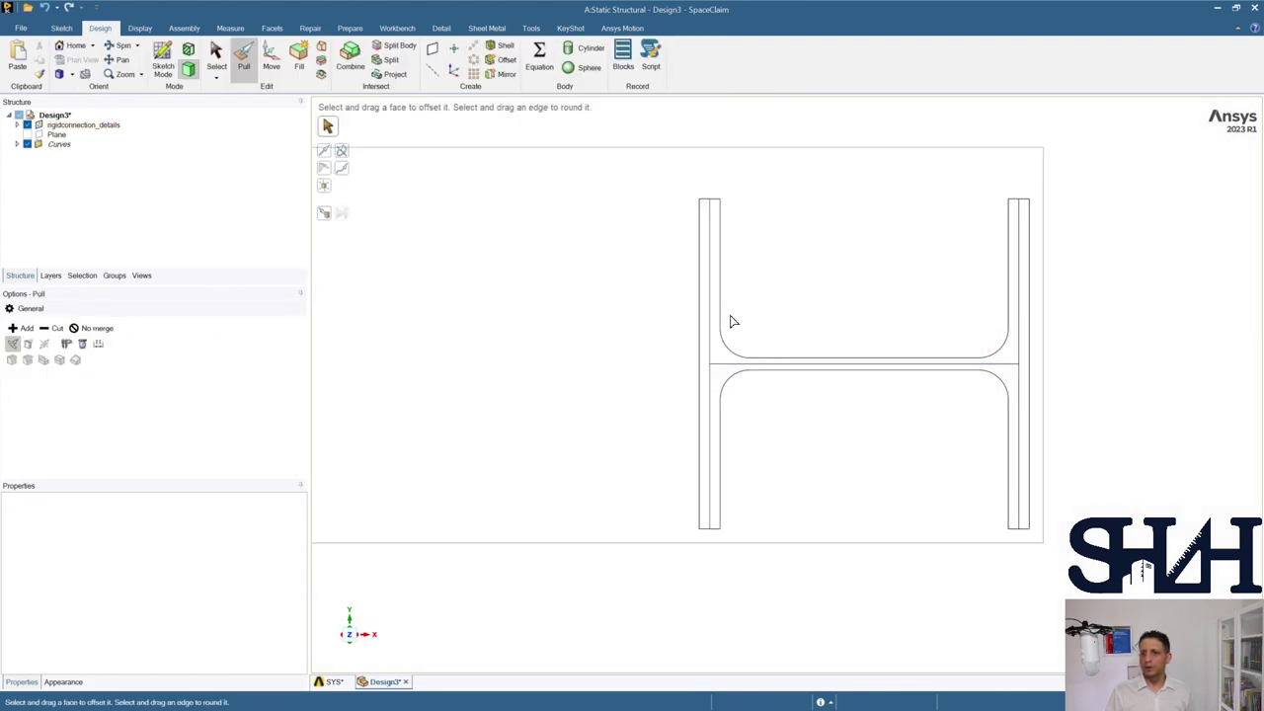
# Step: Pull the two flange midlines, the web midline and the upper fillet arc of the H-section into surfaces 6200 mm long
pyautogui.click(723, 357)
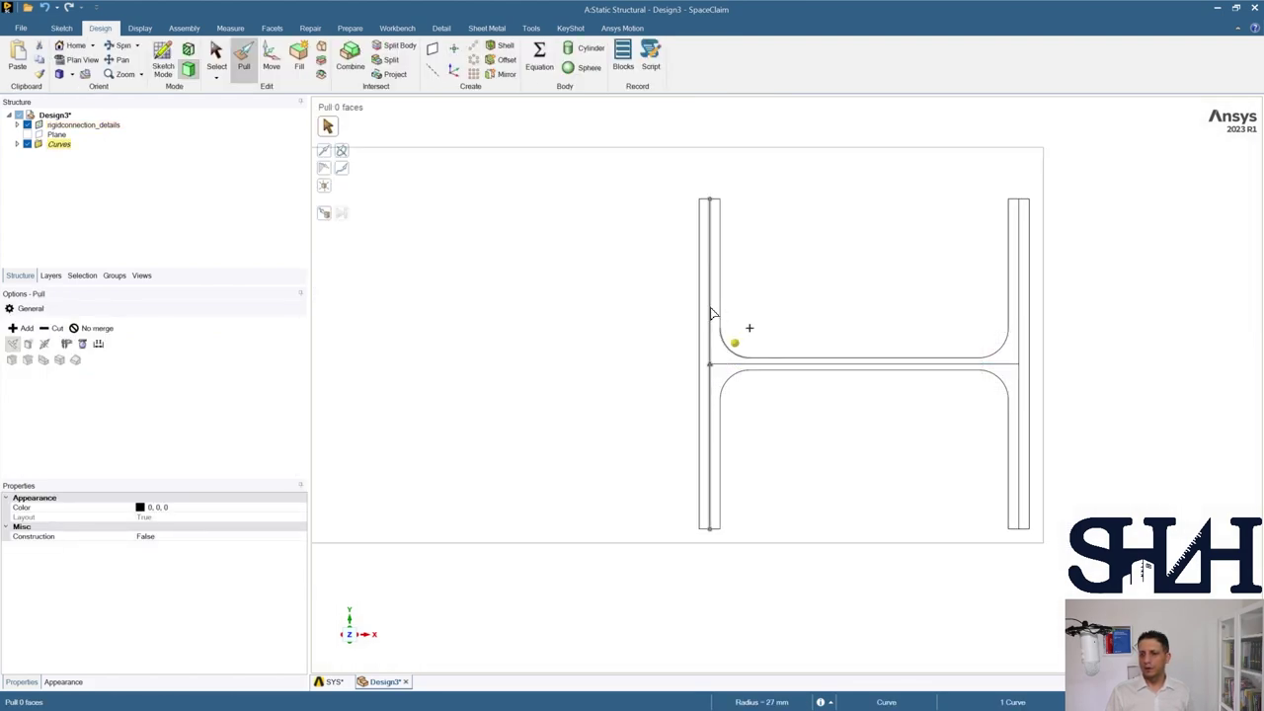
pyautogui.keyDown('ctrl'); pyautogui.click(1022, 333); pyautogui.keyUp('ctrl')
pyautogui.keyDown('ctrl'); pyautogui.click(583, 151); pyautogui.keyUp('ctrl')
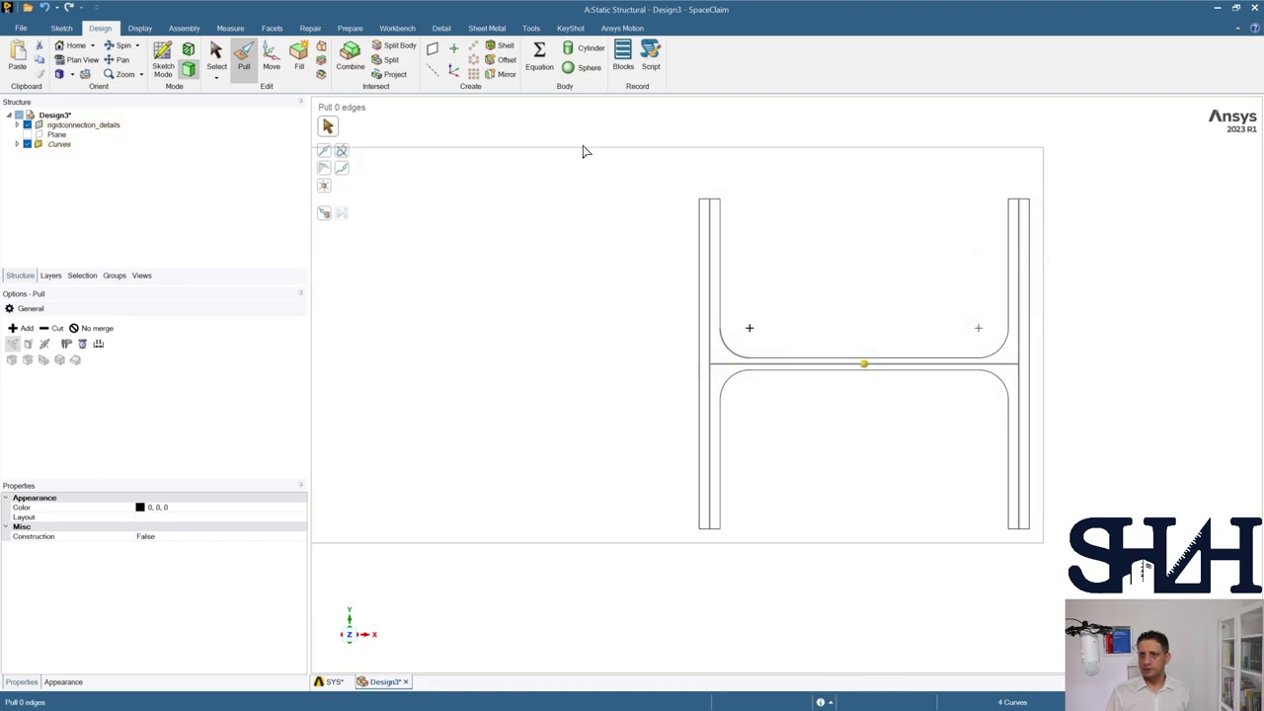
pyautogui.click(139, 28)
pyautogui.click(117, 59)
pyautogui.click(168, 106)
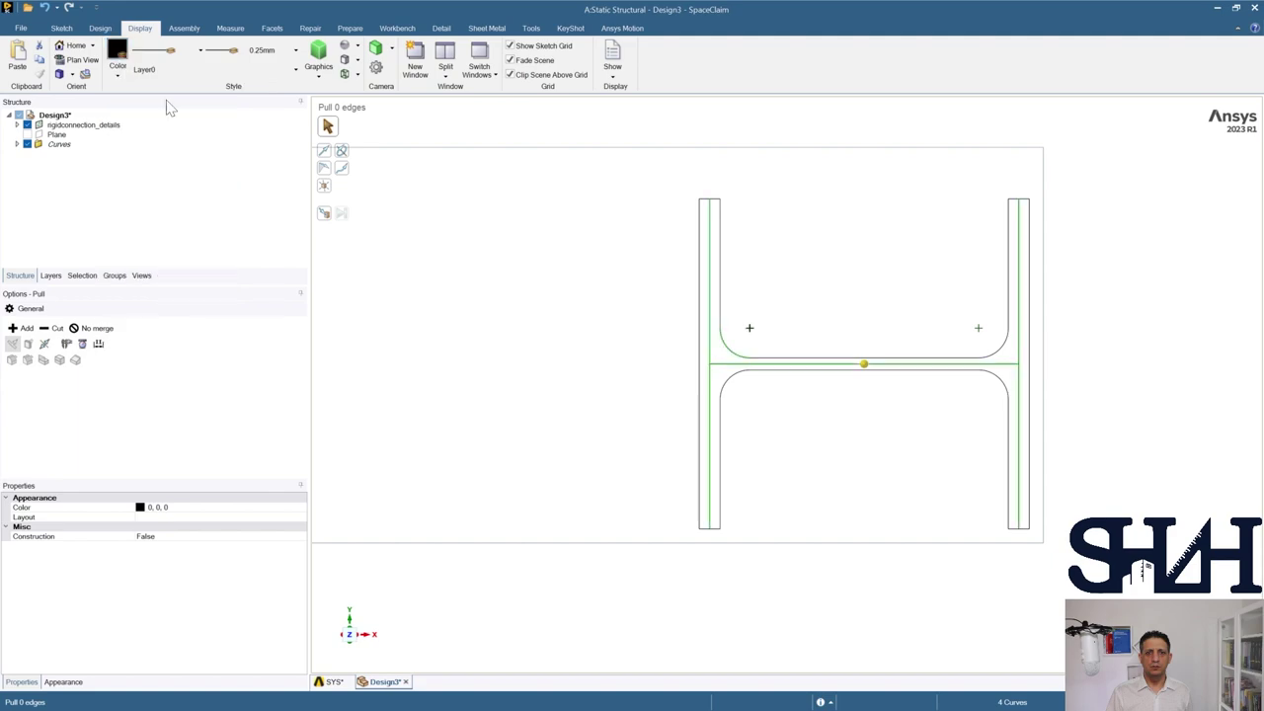
pyautogui.click(99, 27)
pyautogui.moveTo(457, 226); pyautogui.dragTo(488, 288, button='middle')
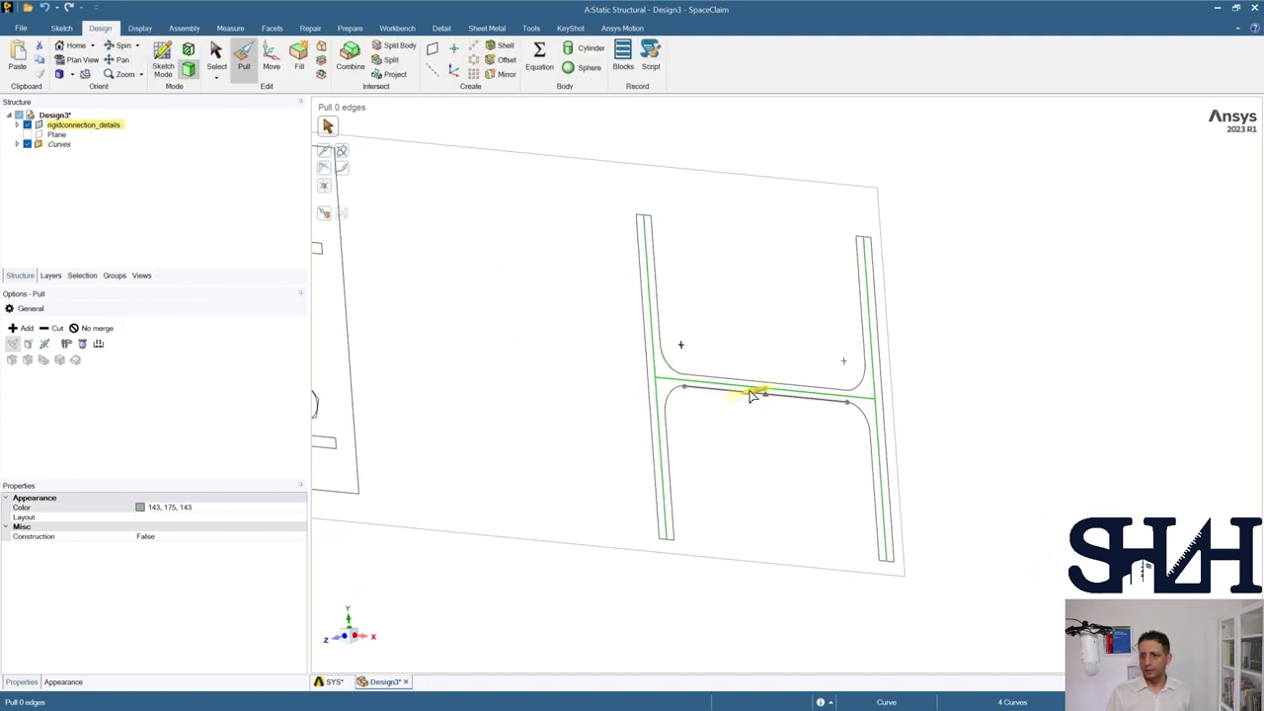
pyautogui.moveTo(750, 394); pyautogui.dragTo(579, 445)
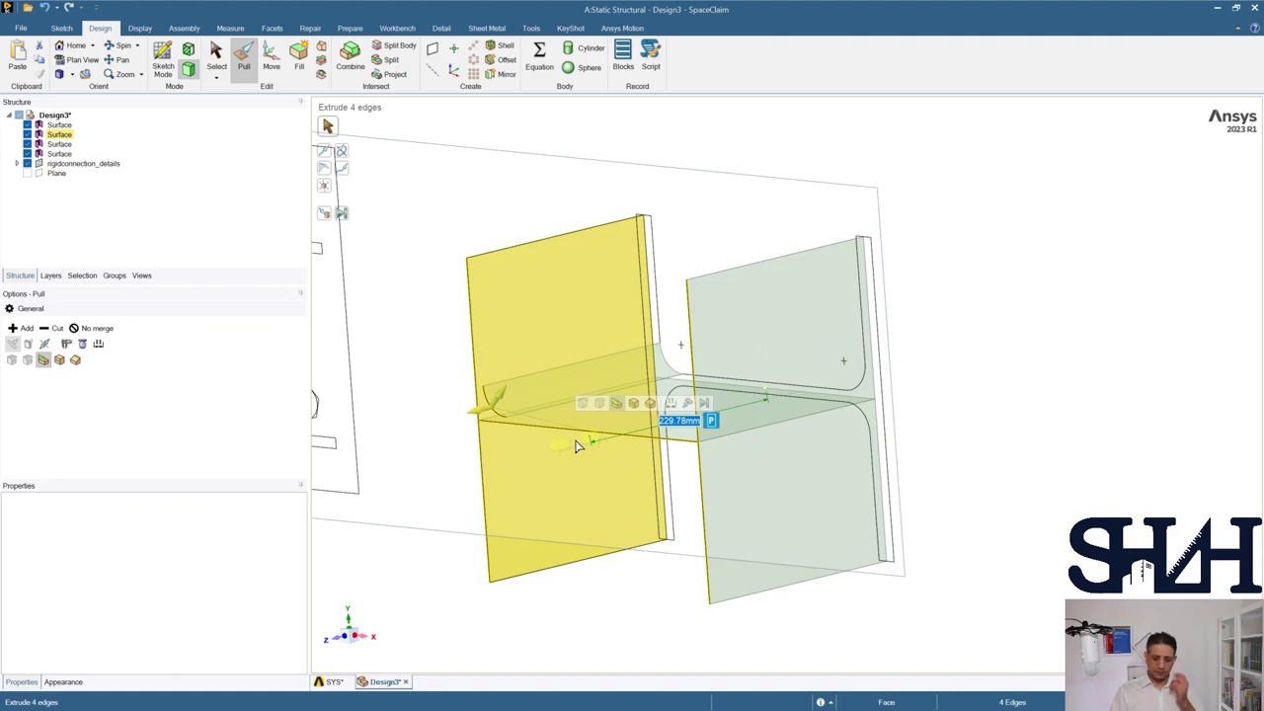
pyautogui.write('6200')
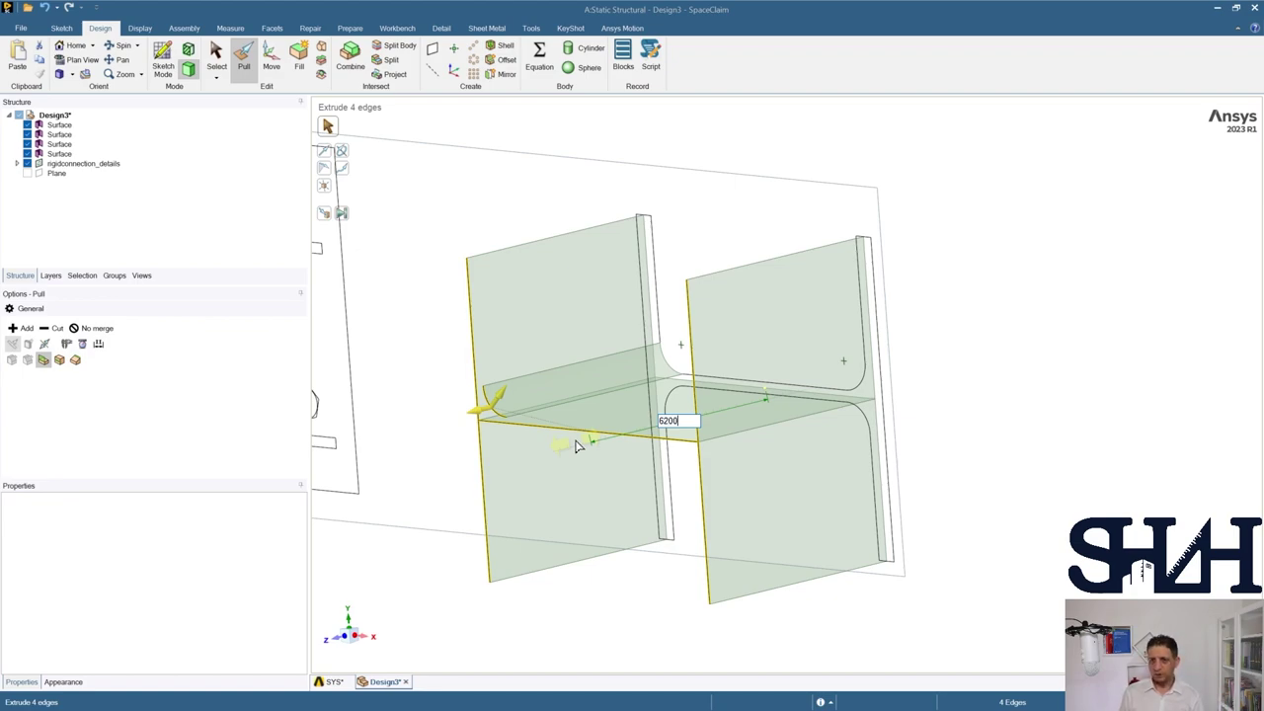
pyautogui.press('Return')
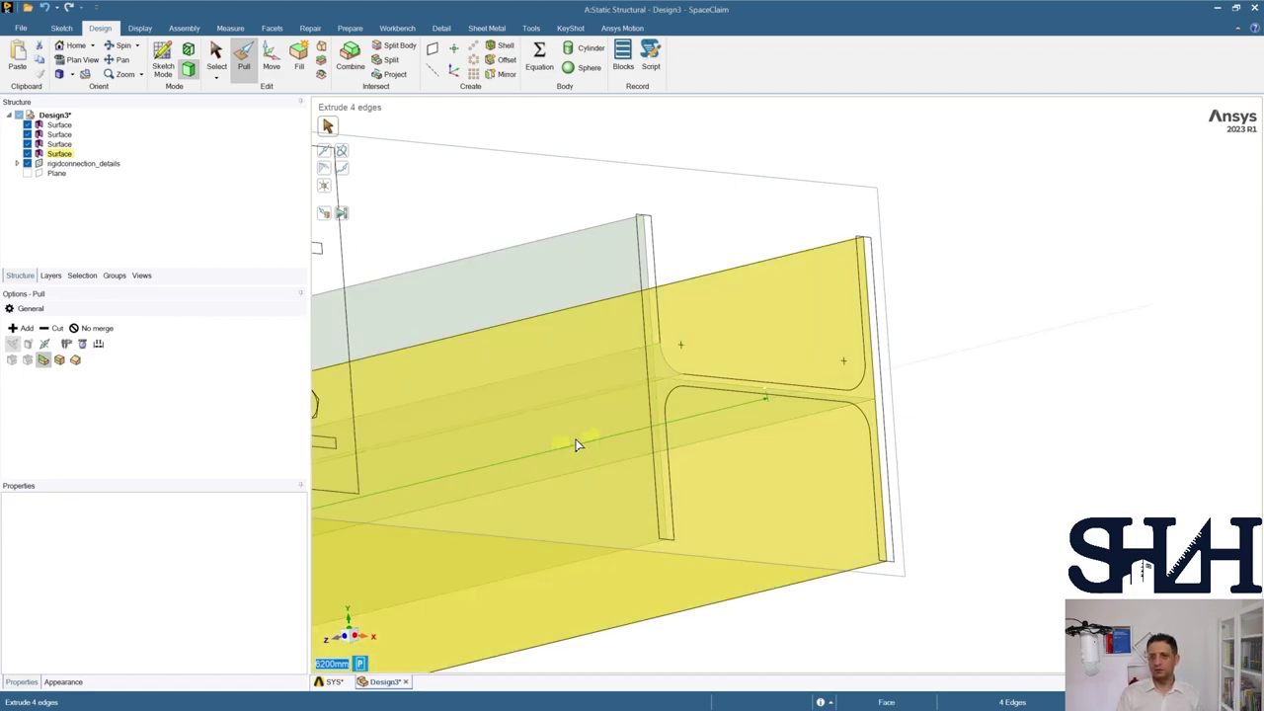
# Step: Move the curved fillet surface sideways from its upper end corner up to the adjacent flange surface
pyautogui.scroll(-5, 576, 444)
pyautogui.keyDown('shift'); pyautogui.moveTo(482, 407); pyautogui.dragTo(849, 251, button='middle'); pyautogui.keyUp('shift')
pyautogui.keyDown('shift'); pyautogui.moveTo(639, 289); pyautogui.dragTo(564, 330, button='middle'); pyautogui.keyUp('shift')
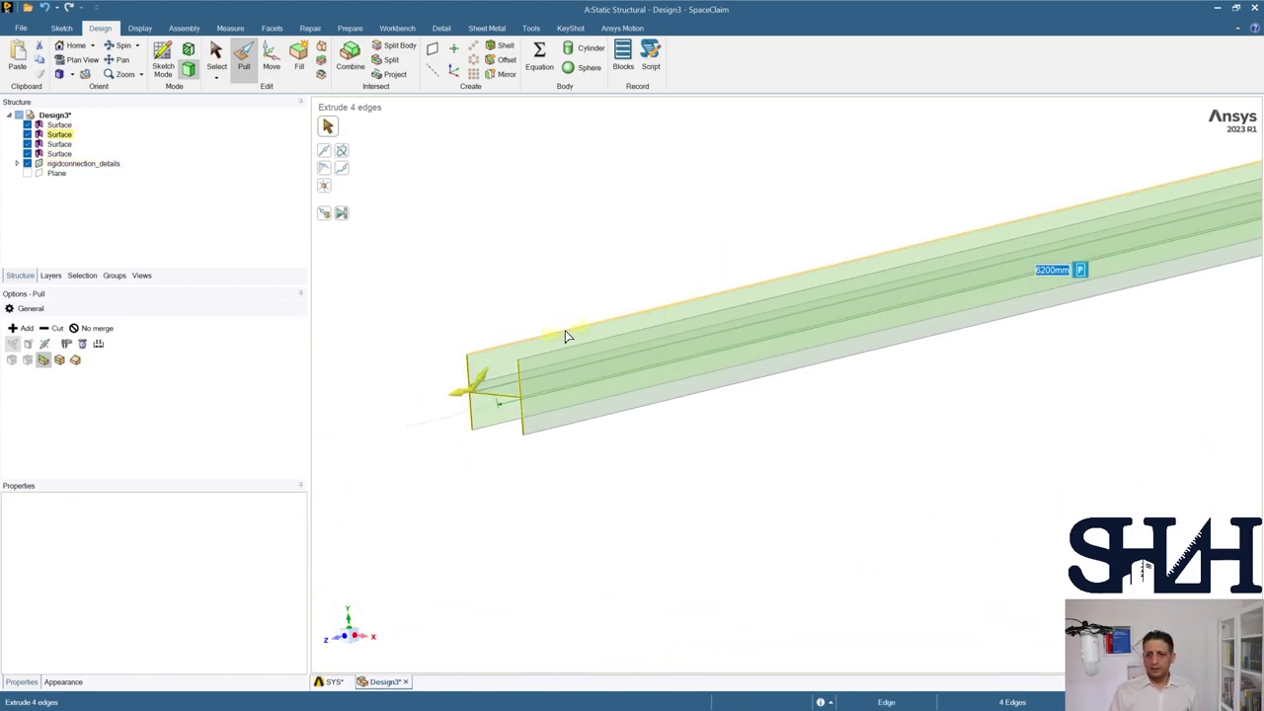
pyautogui.scroll(4, 494, 332)
pyautogui.keyDown('shift'); pyautogui.moveTo(418, 333); pyautogui.dragTo(885, 277, button='middle'); pyautogui.keyUp('shift')
pyautogui.scroll(2, 885, 277)
pyautogui.keyDown('shift'); pyautogui.moveTo(700, 365); pyautogui.dragTo(494, 316, button='middle'); pyautogui.keyUp('shift')
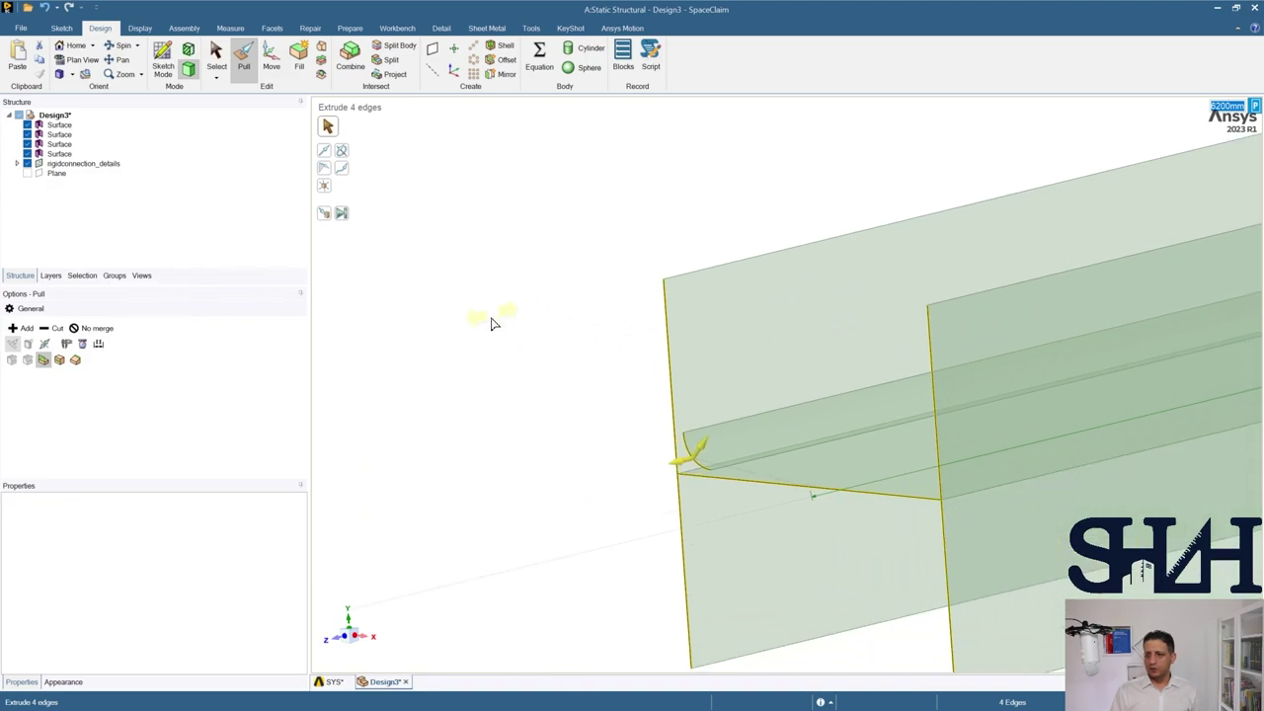
pyautogui.click(609, 428)
pyautogui.scroll(2, 609, 429)
pyautogui.click(816, 475)
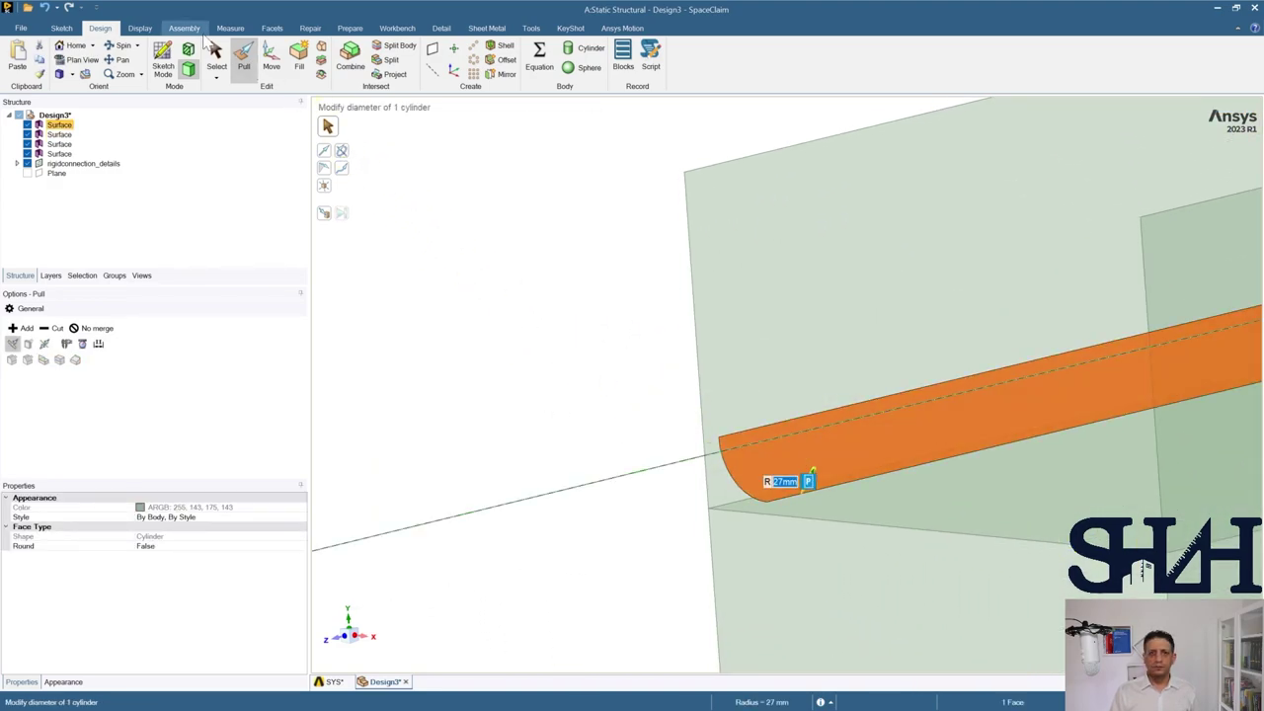
pyautogui.click(268, 60)
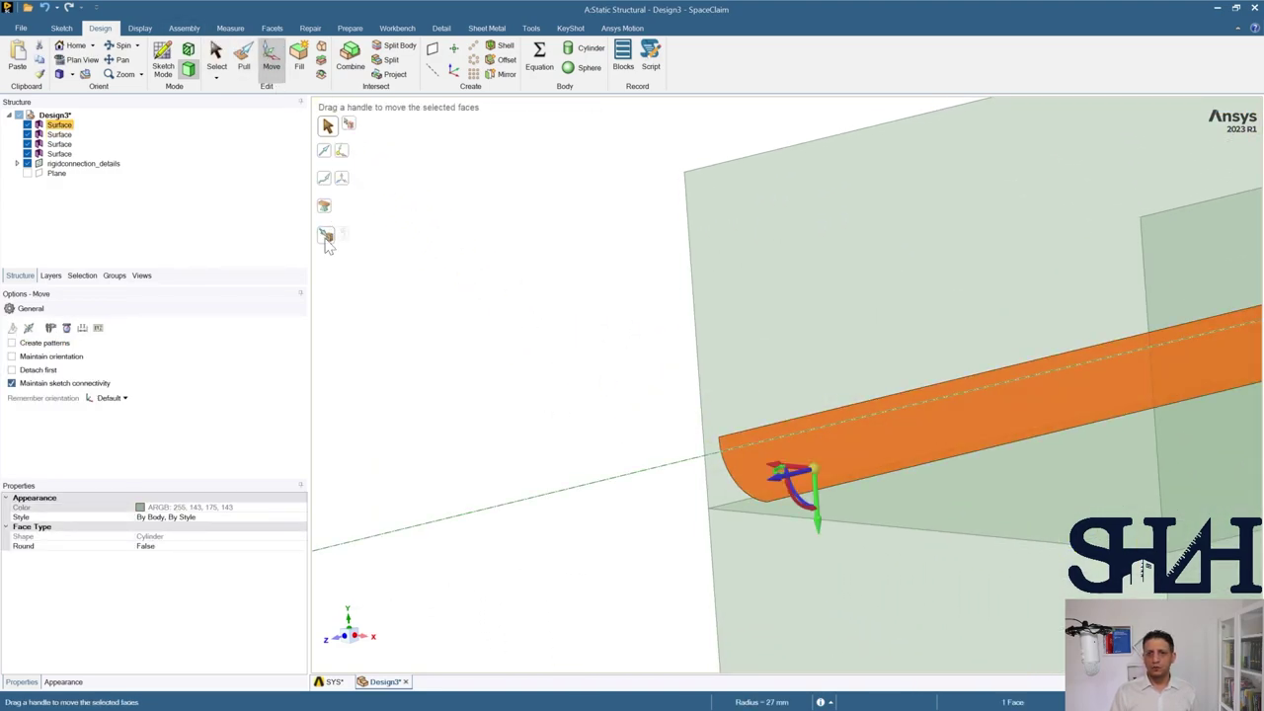
pyautogui.click(343, 154)
pyautogui.scroll(4, 606, 418)
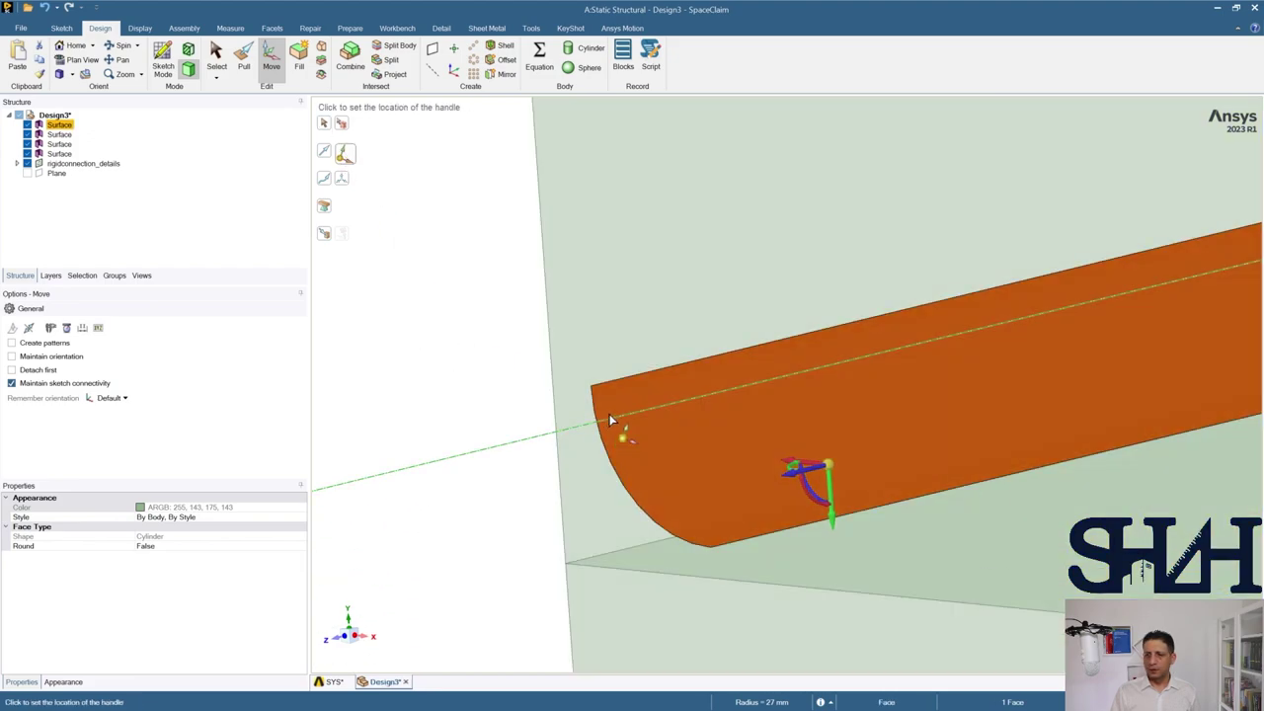
pyautogui.click(585, 391)
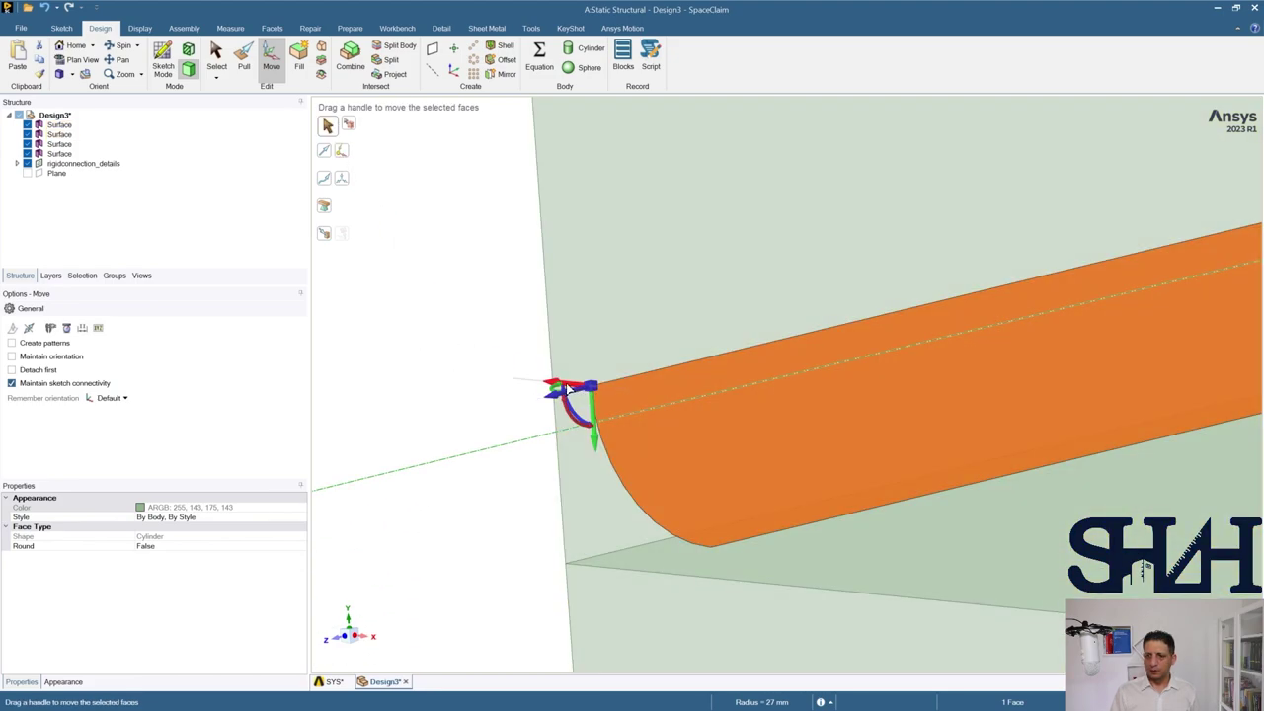
pyautogui.click(326, 237)
pyautogui.click(494, 316)
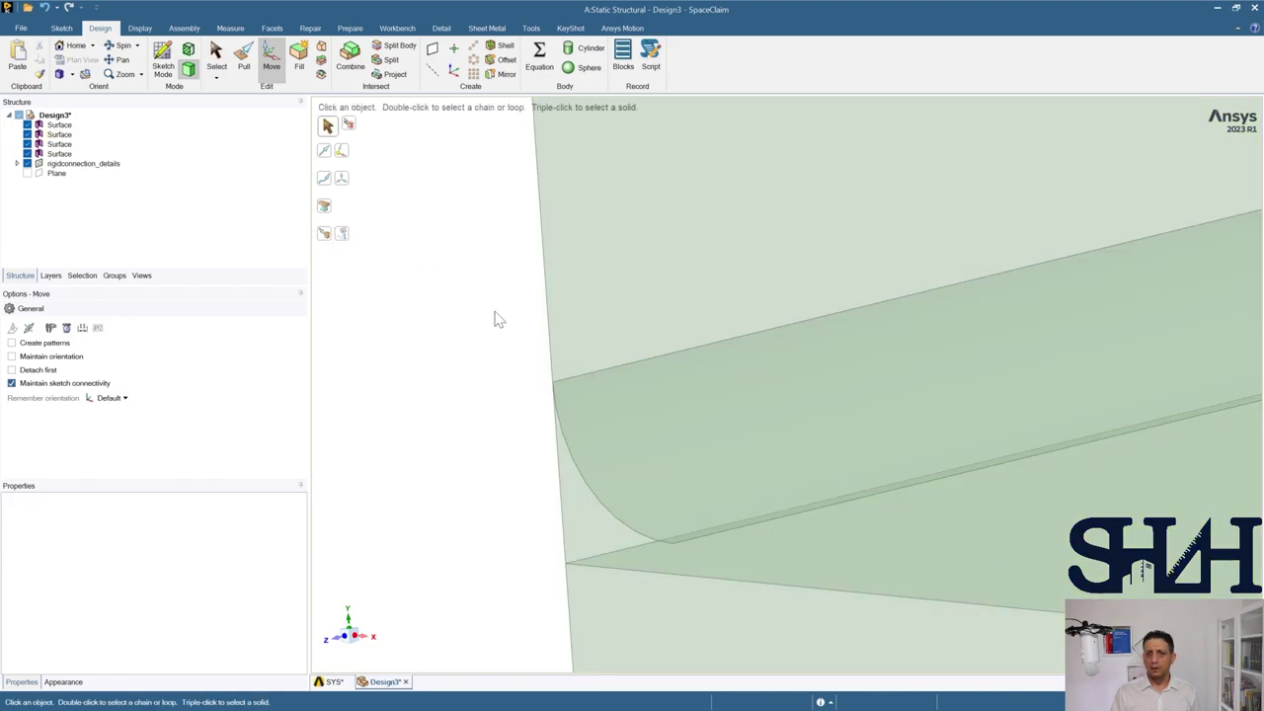
pyautogui.click(589, 405)
pyautogui.click(343, 154)
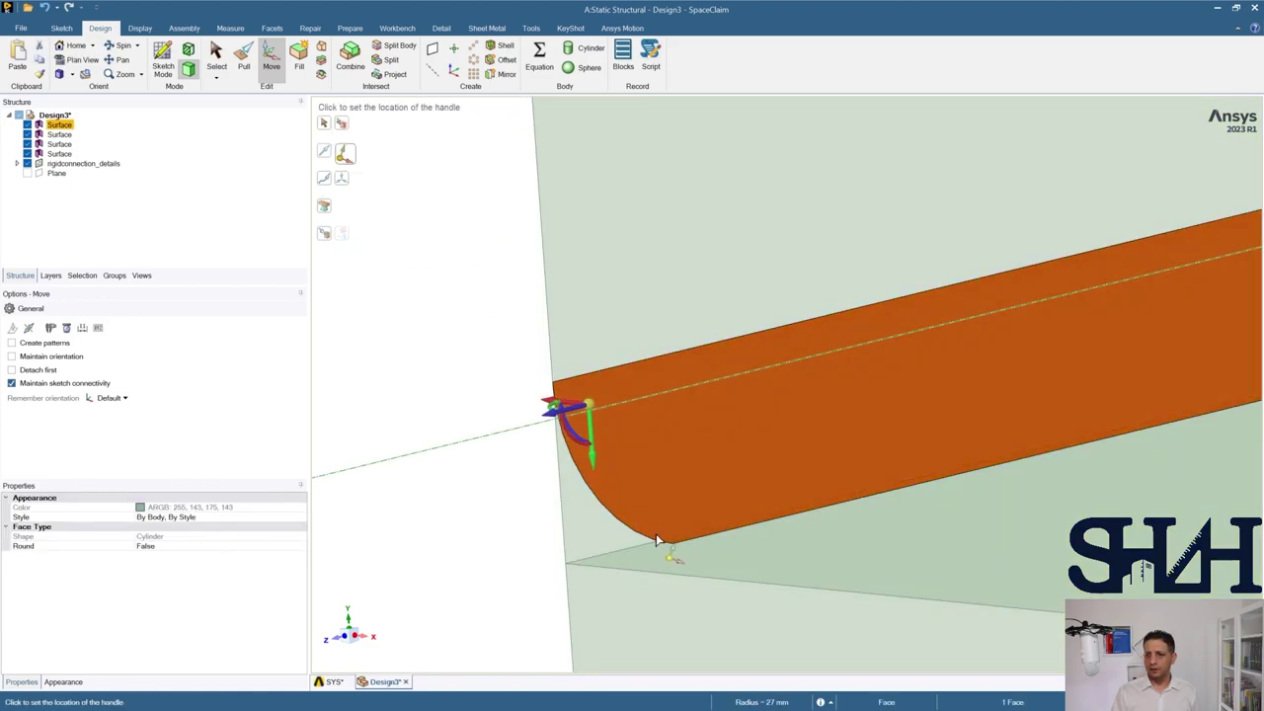
pyautogui.click(672, 549)
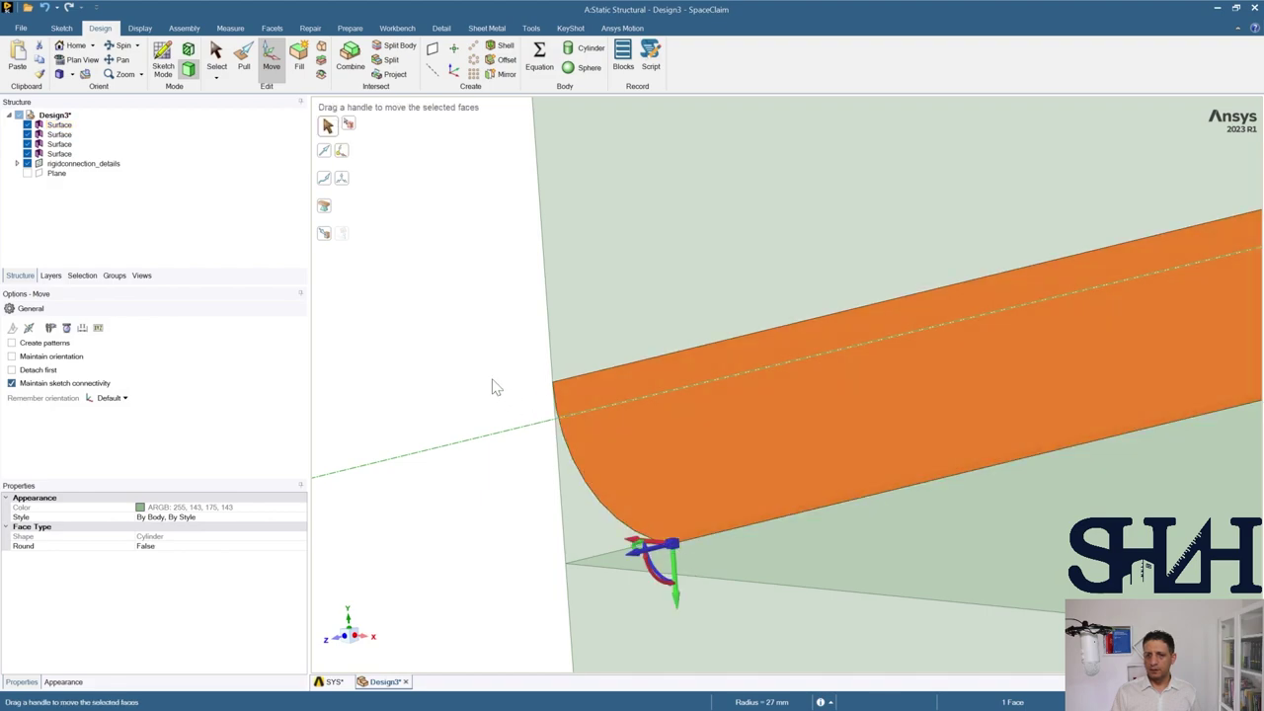
pyautogui.click(675, 591)
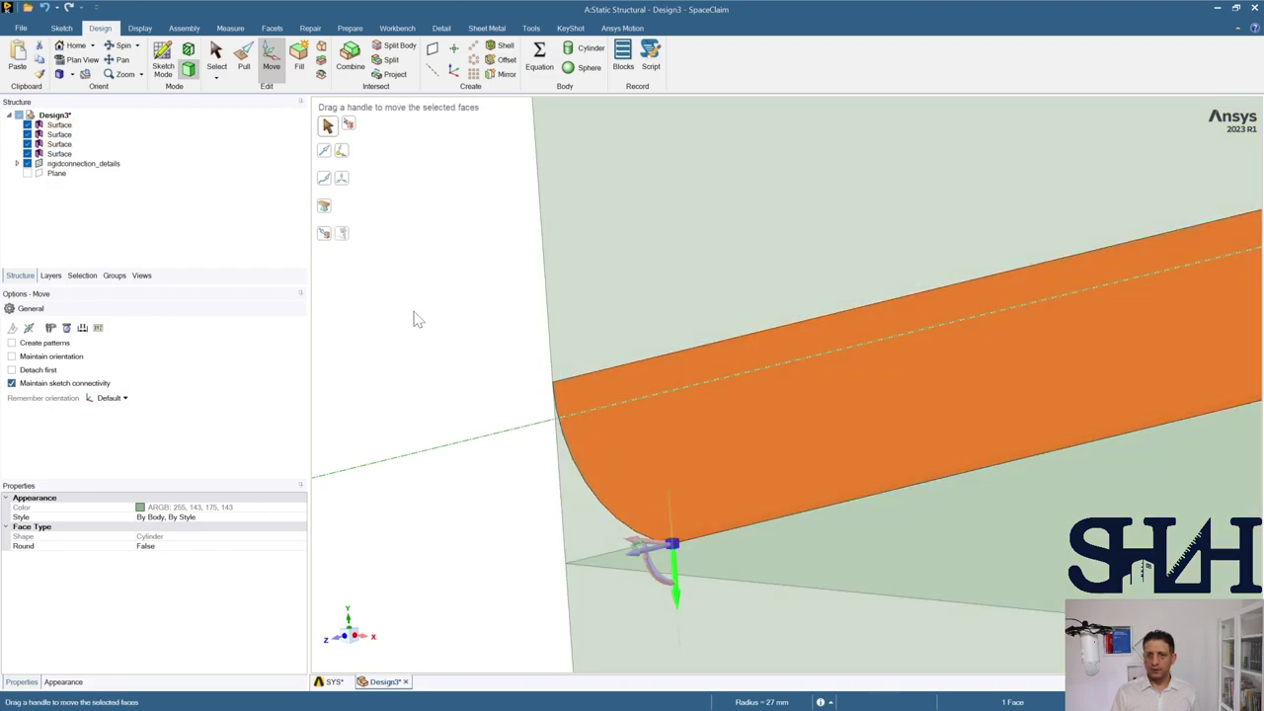
pyautogui.press('Escape')
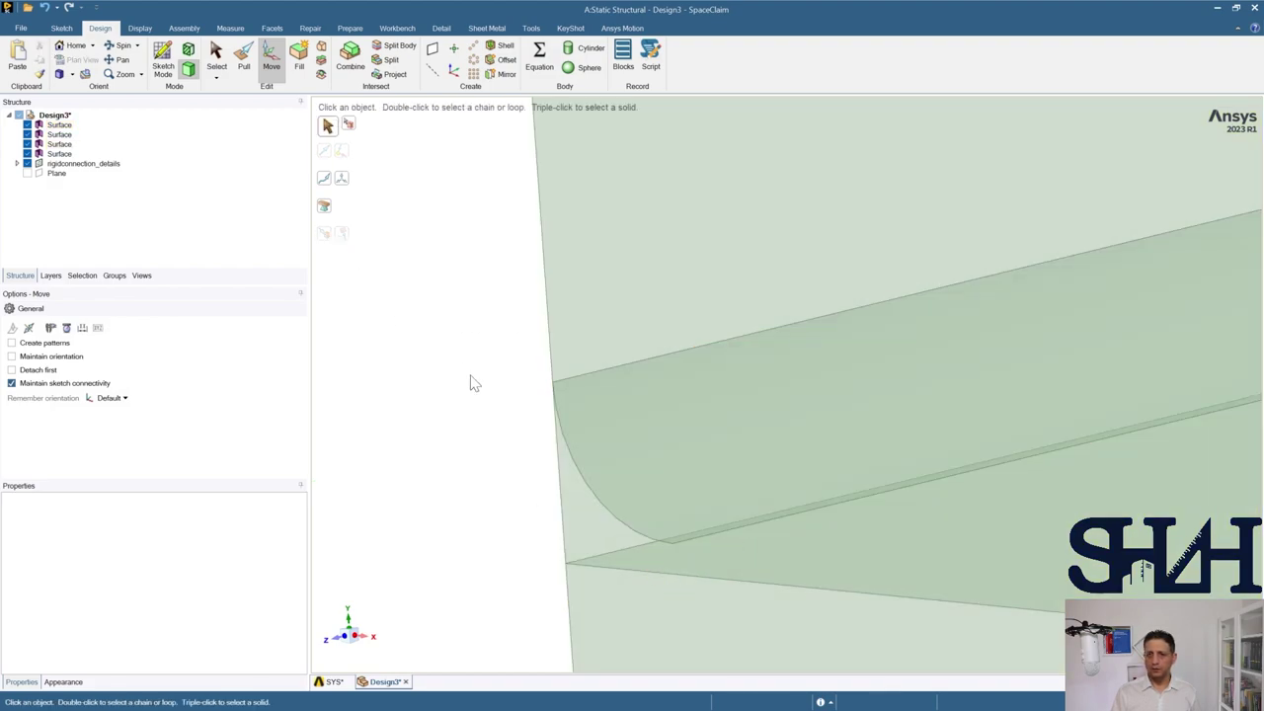
# Step: Move the fillet surface vertically from its lower end corner down to the web surface
pyautogui.click(707, 453)
pyautogui.click(342, 151)
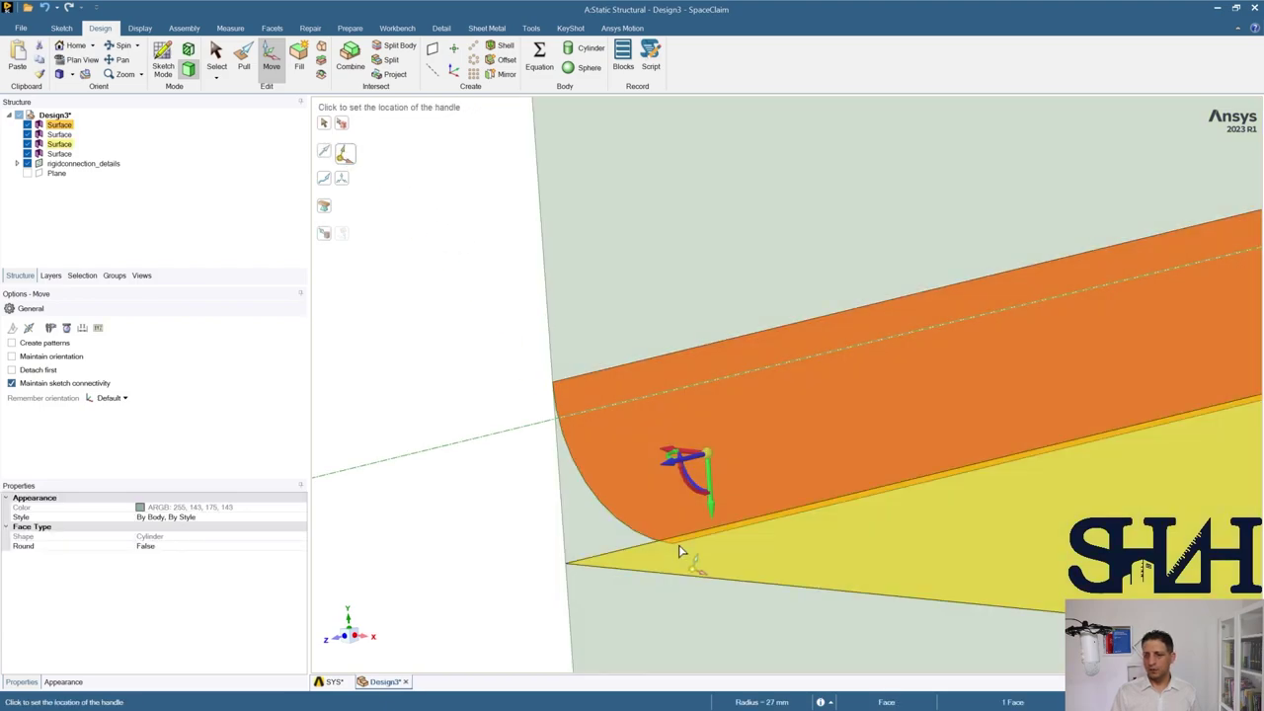
pyautogui.click(675, 549)
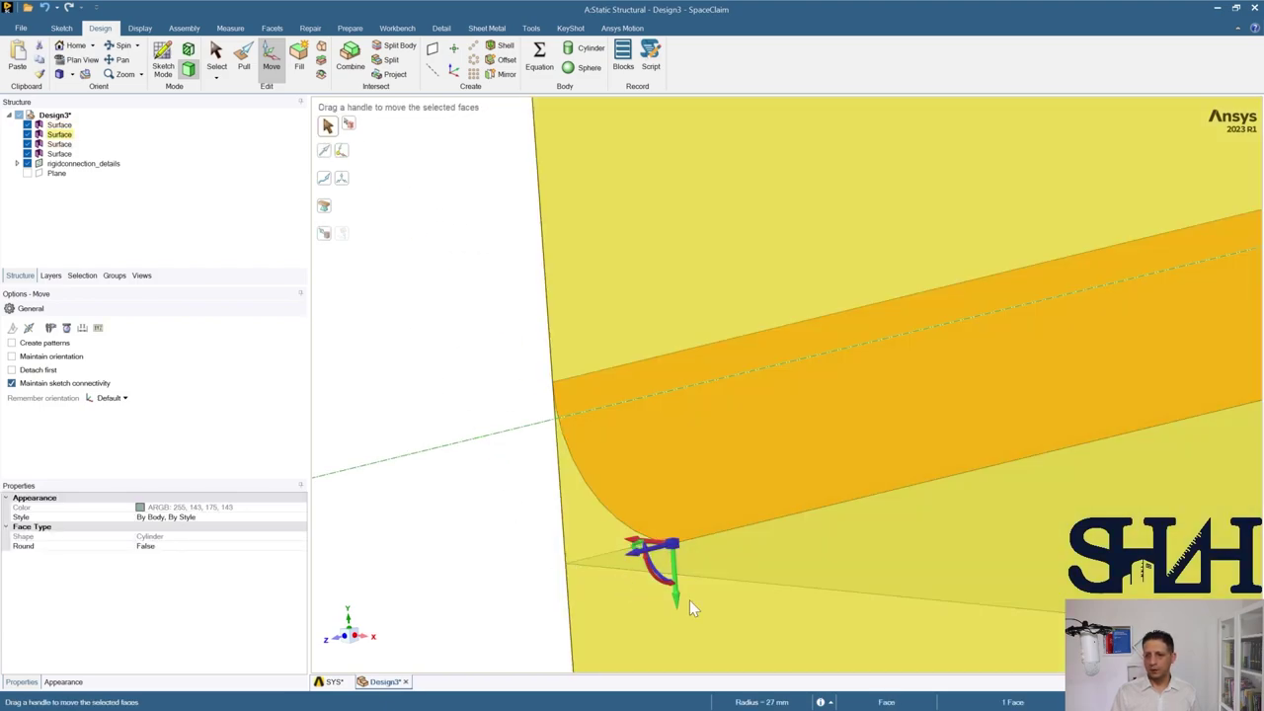
pyautogui.click(672, 592)
pyautogui.click(326, 234)
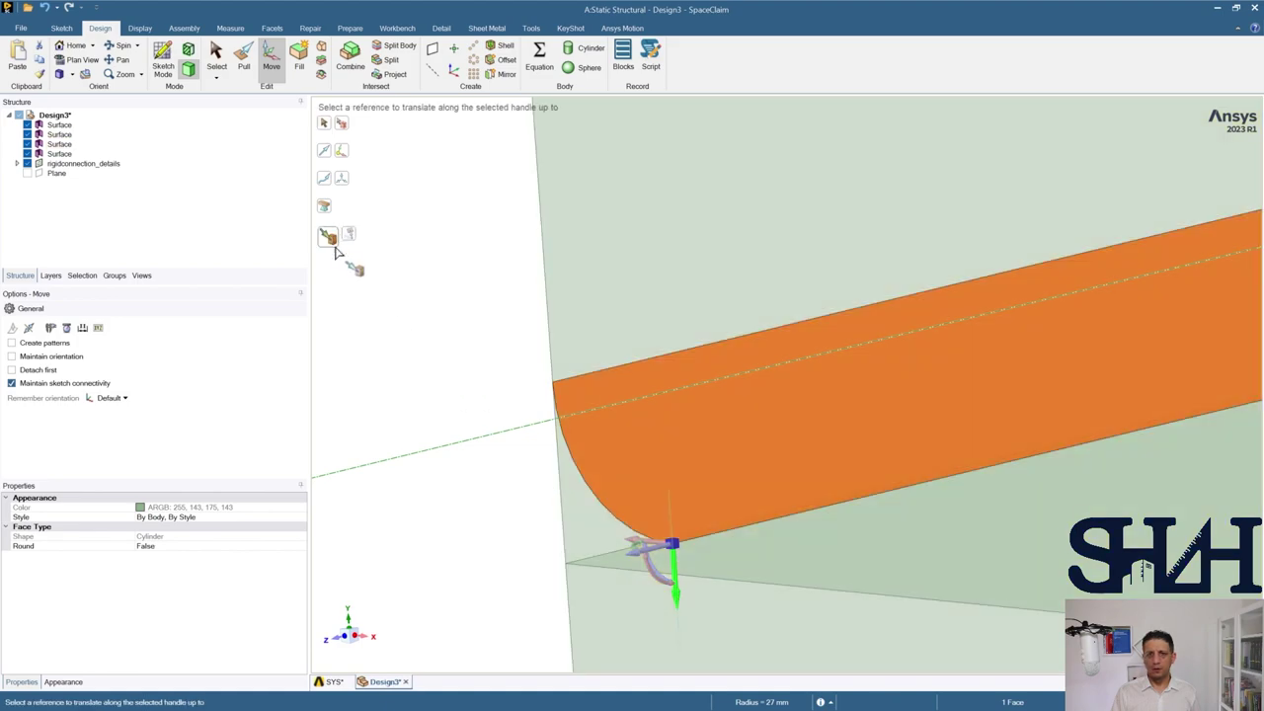
pyautogui.click(616, 571)
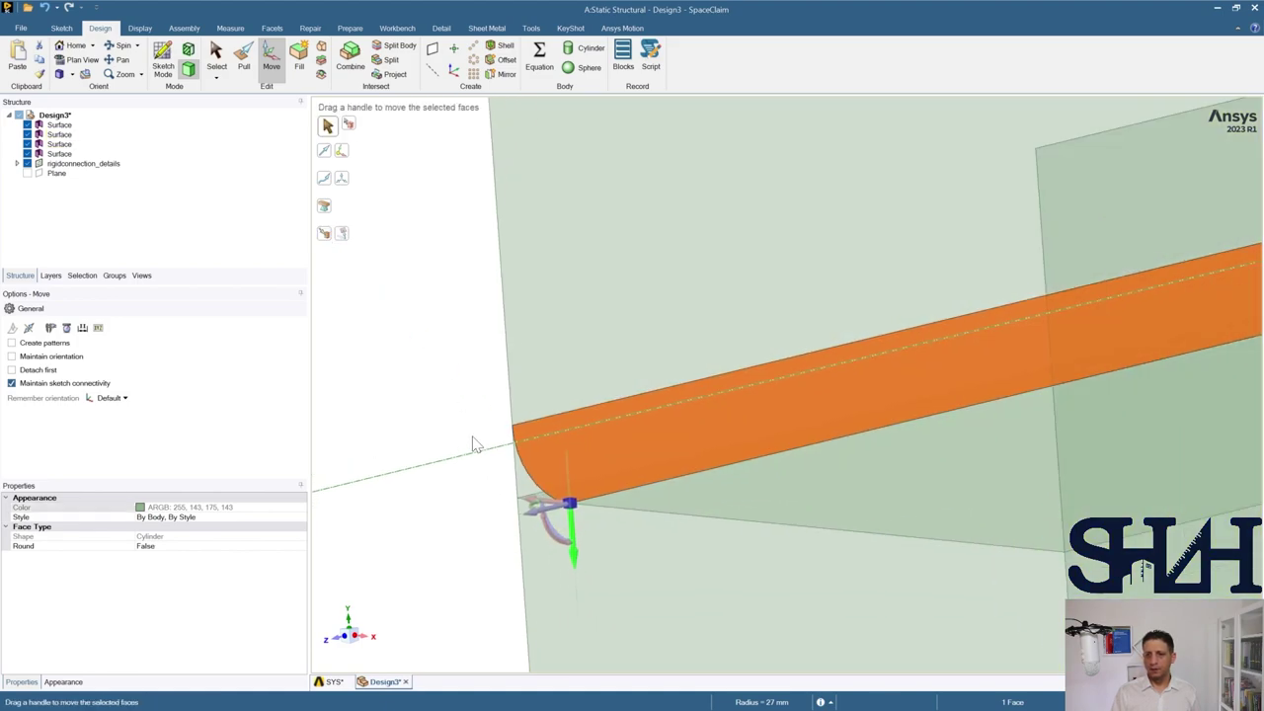
pyautogui.click(471, 395)
# Step: Mirror the fillet surface about the web surface, with merging of mirrored objects and mirror relationships turned off
pyautogui.moveTo(501, 412); pyautogui.dragTo(515, 449, button='middle')
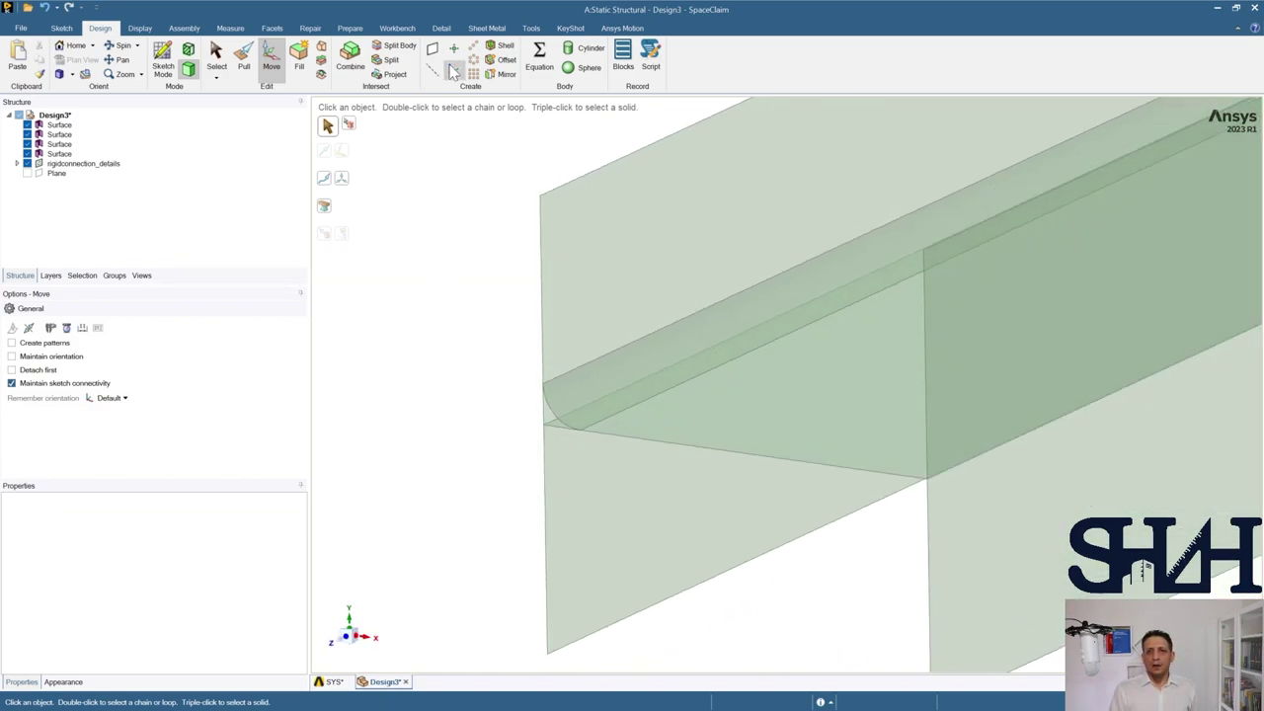
pyautogui.click(504, 74)
pyautogui.click(63, 329)
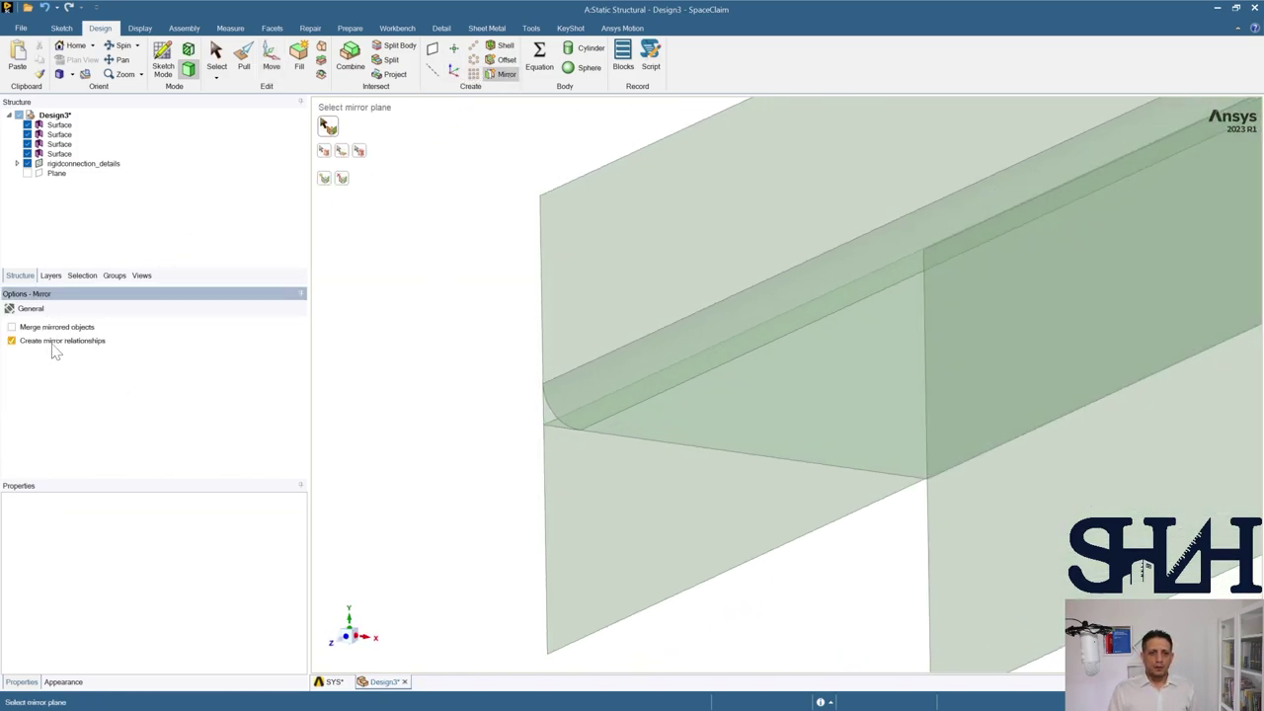
pyautogui.click(655, 428)
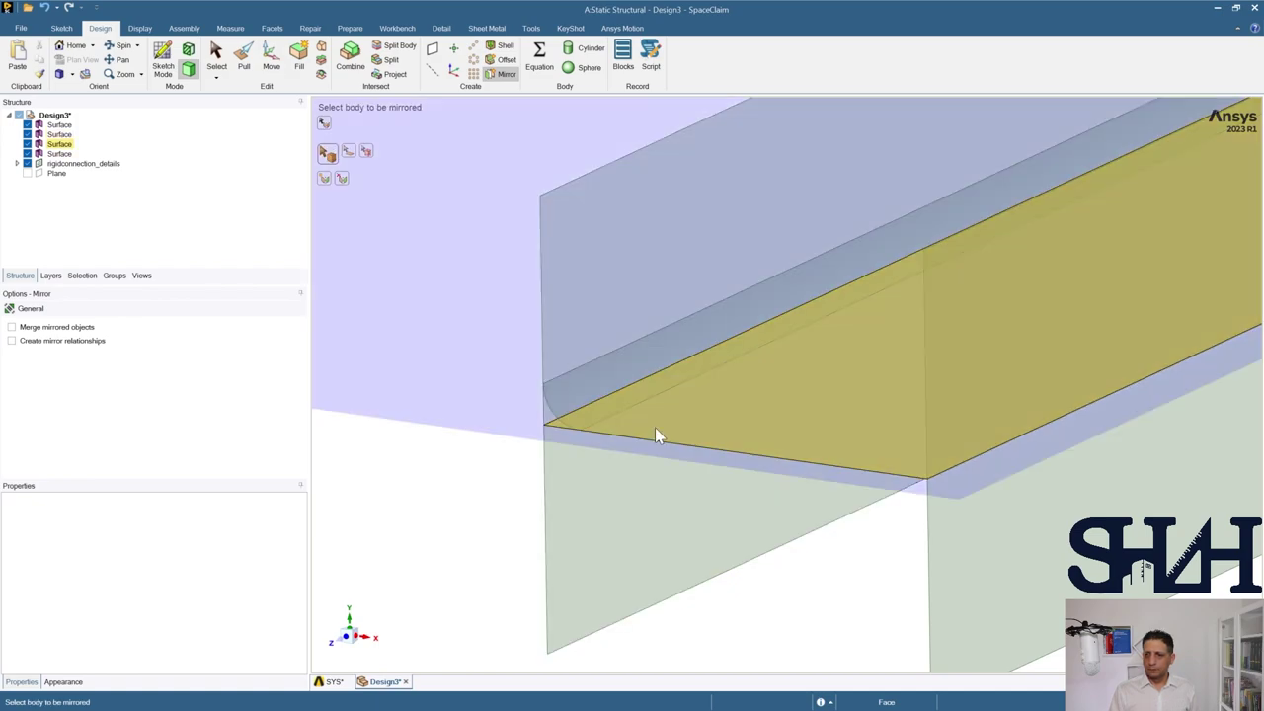
pyautogui.click(581, 405)
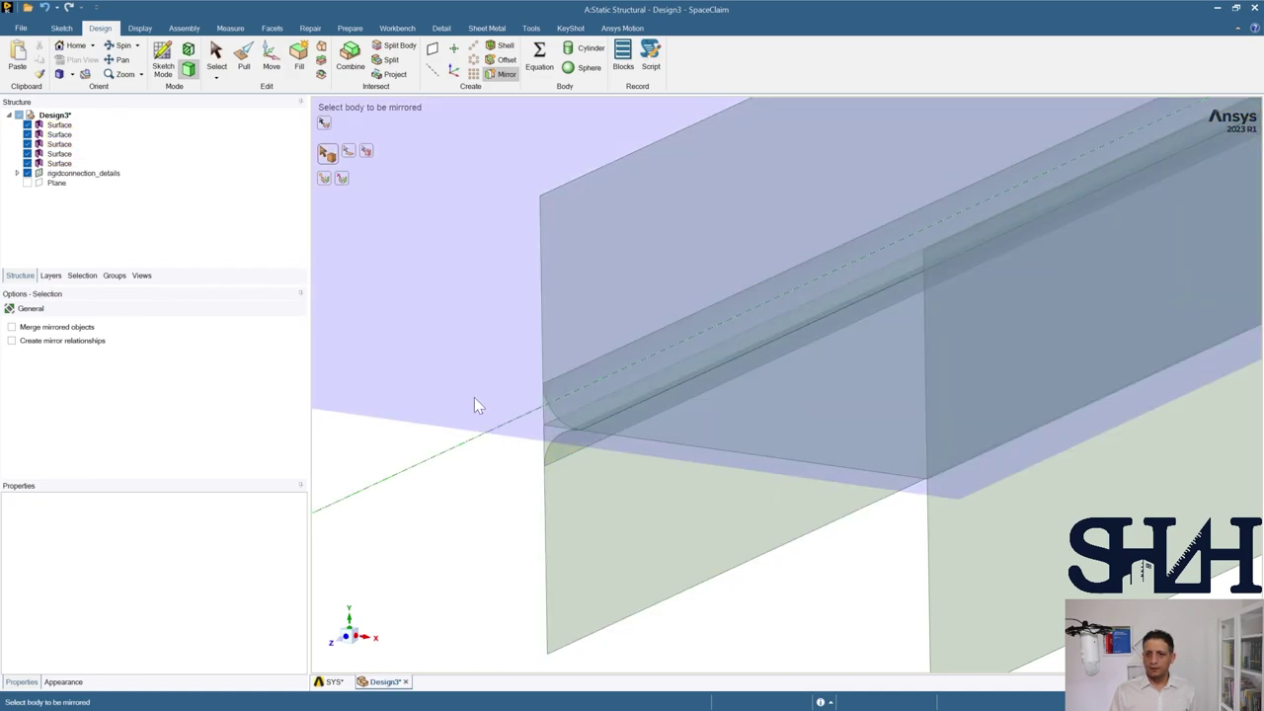
pyautogui.press('Escape')
# Step: Create a plane on the flange surface opposite the fillets and move it to the midpoint of the web's end edge
pyautogui.moveTo(512, 416)
pyautogui.mouseDown(button='middle')
pyautogui.moveTo(499, 361)
pyautogui.moveTo(496, 386)
pyautogui.moveTo(520, 395)
pyautogui.moveTo(507, 396)
pyautogui.mouseUp(button='middle')
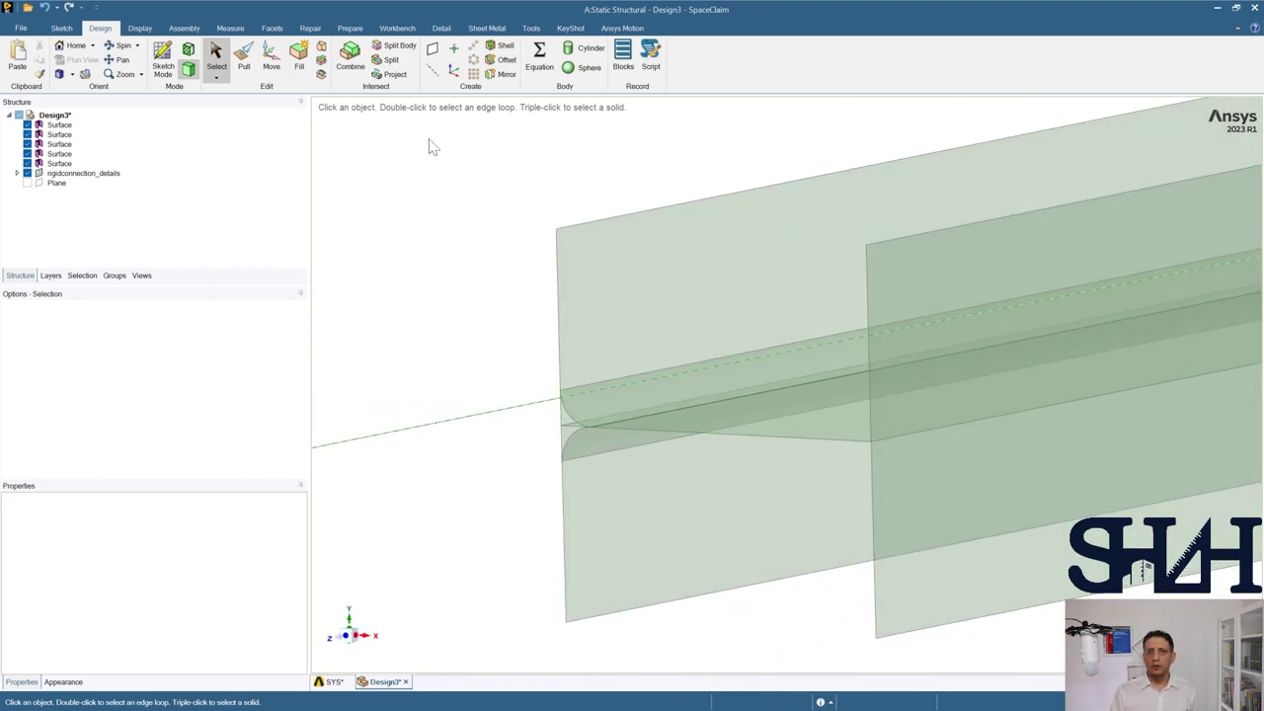
pyautogui.click(431, 49)
pyautogui.click(959, 296)
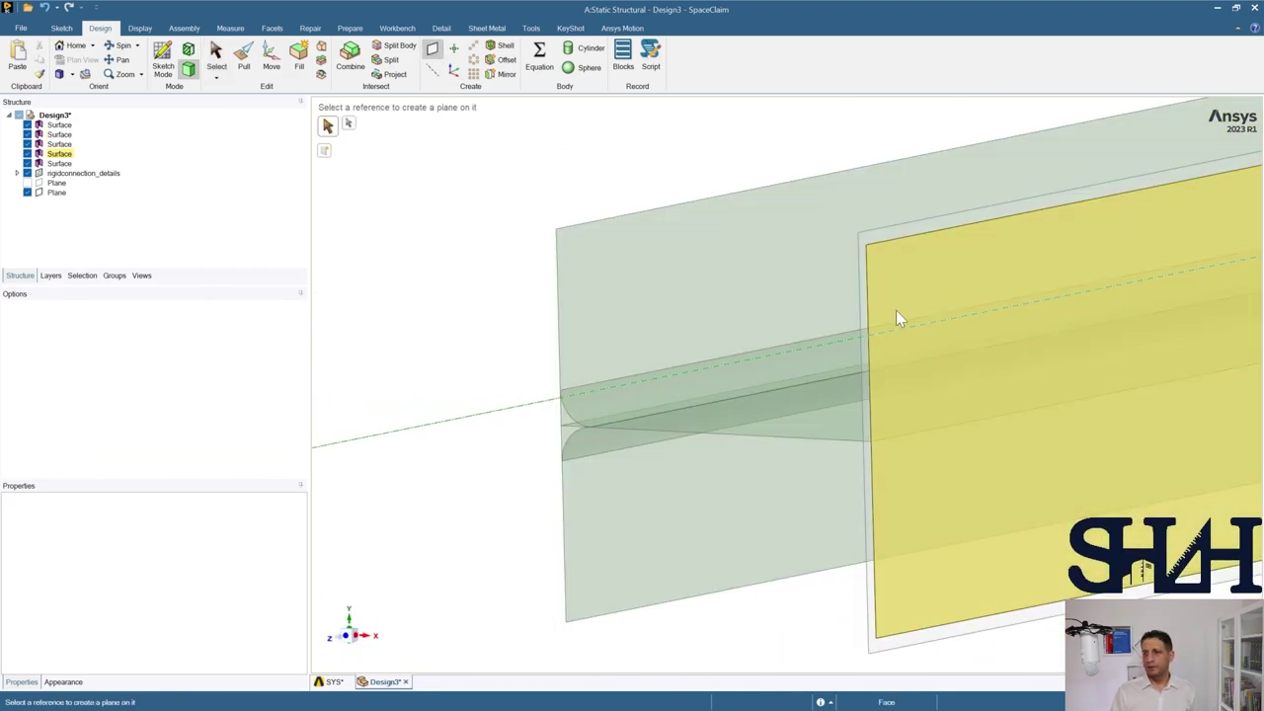
pyautogui.click(872, 230)
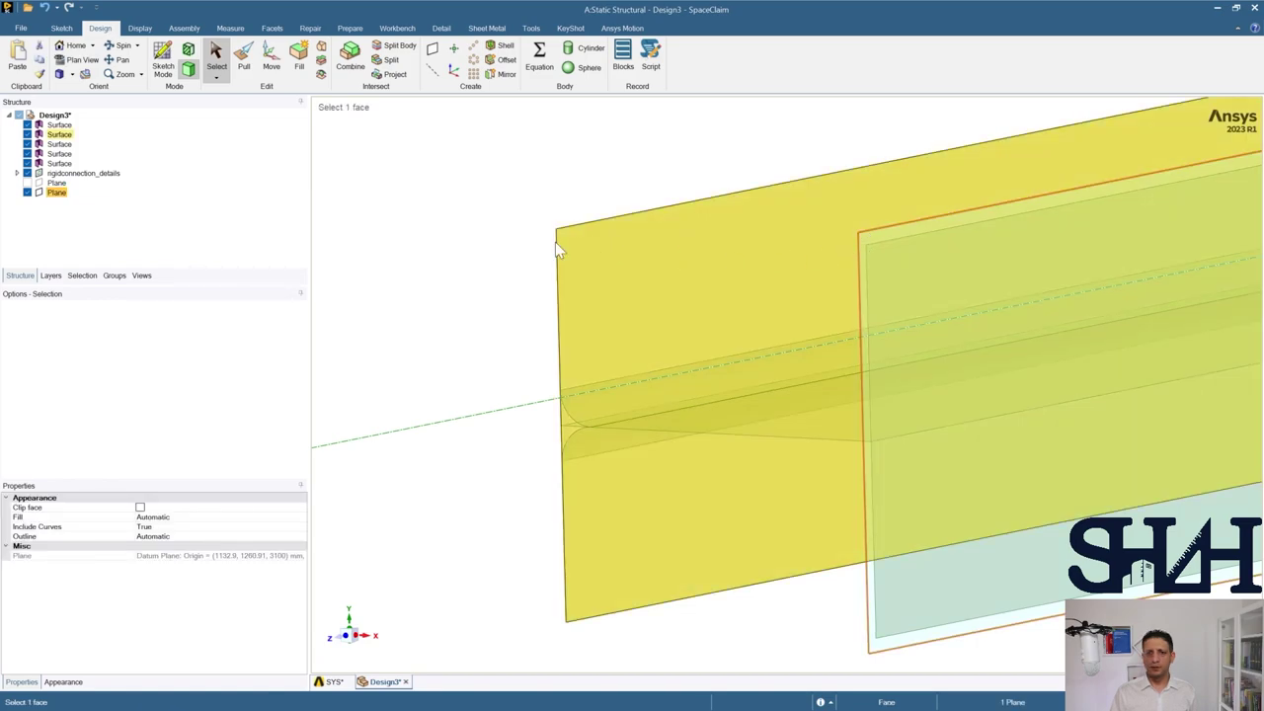
pyautogui.click(270, 59)
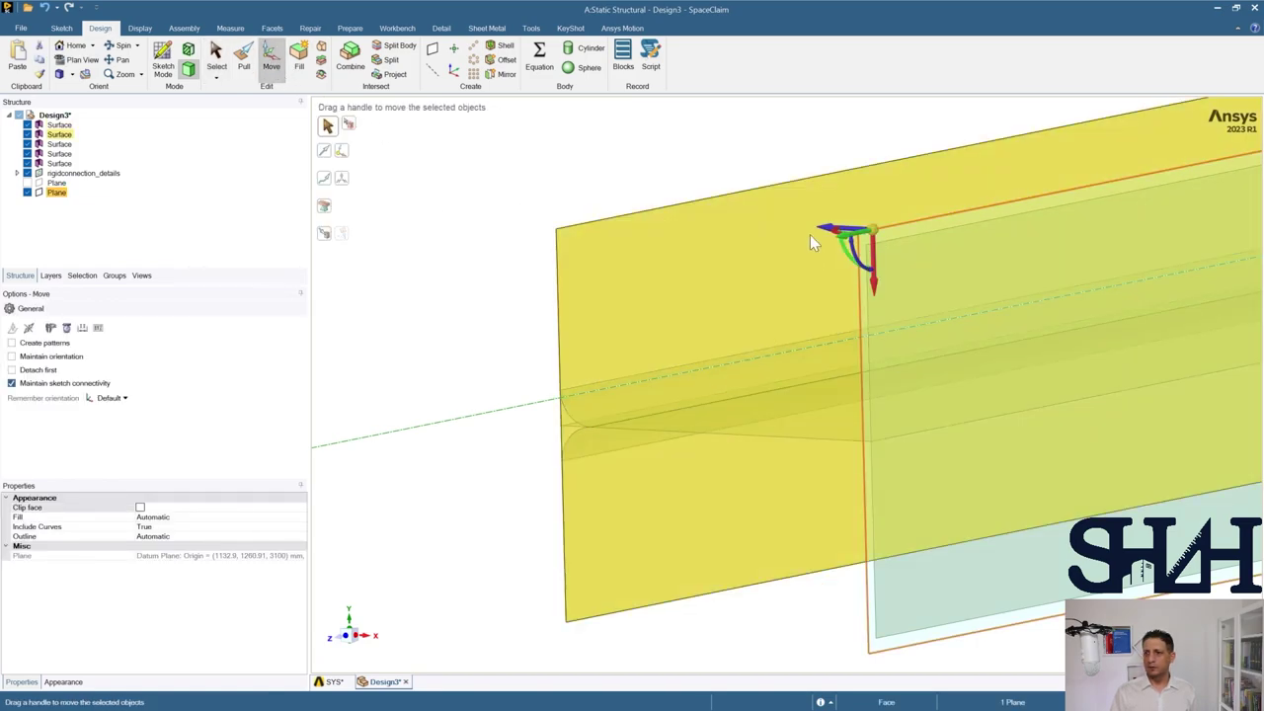
pyautogui.click(334, 239)
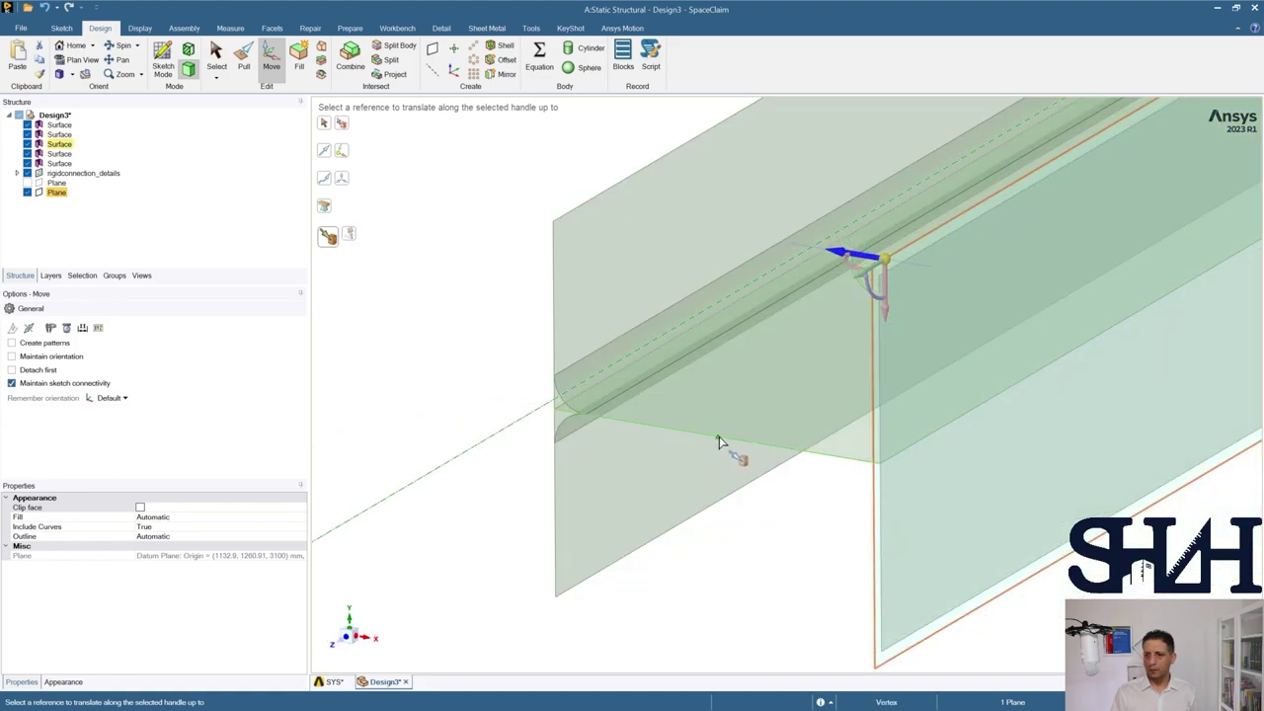
pyautogui.click(718, 444)
pyautogui.press('Escape')
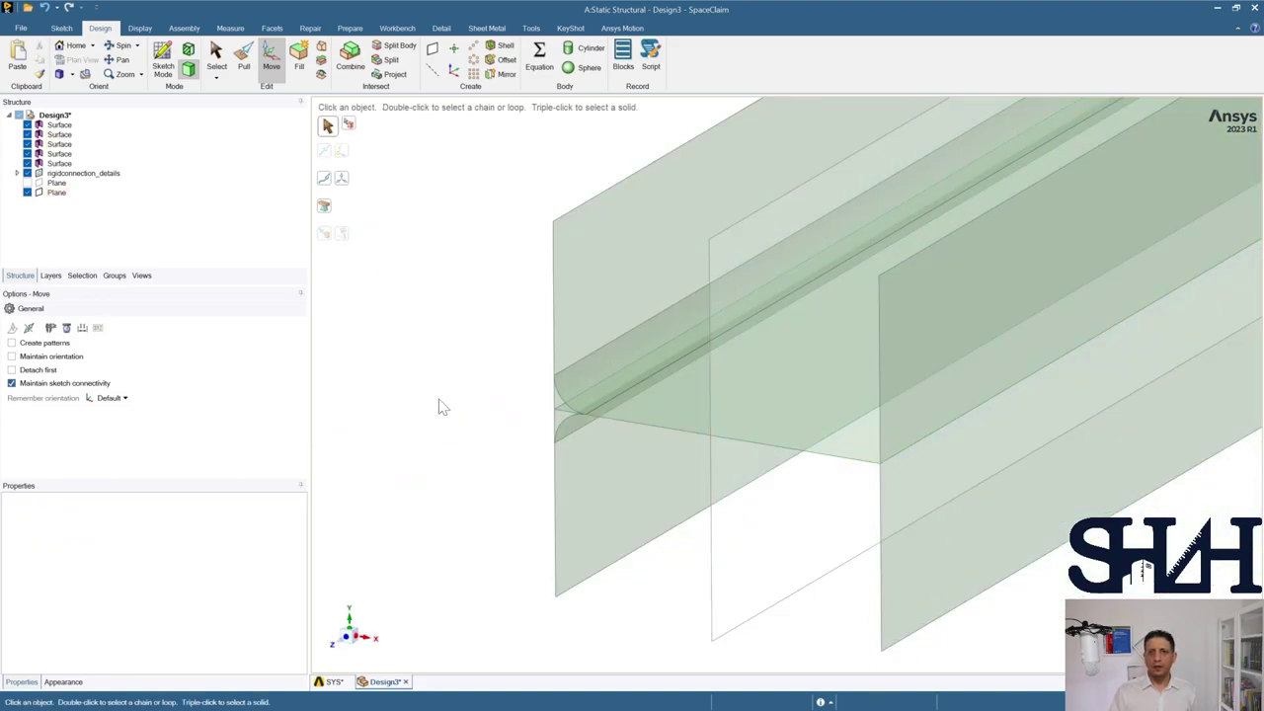
# Step: Mirror both fillet surfaces about the mid-web plane, with merging of mirrored objects and mirror relationships turned off
pyautogui.click(505, 75)
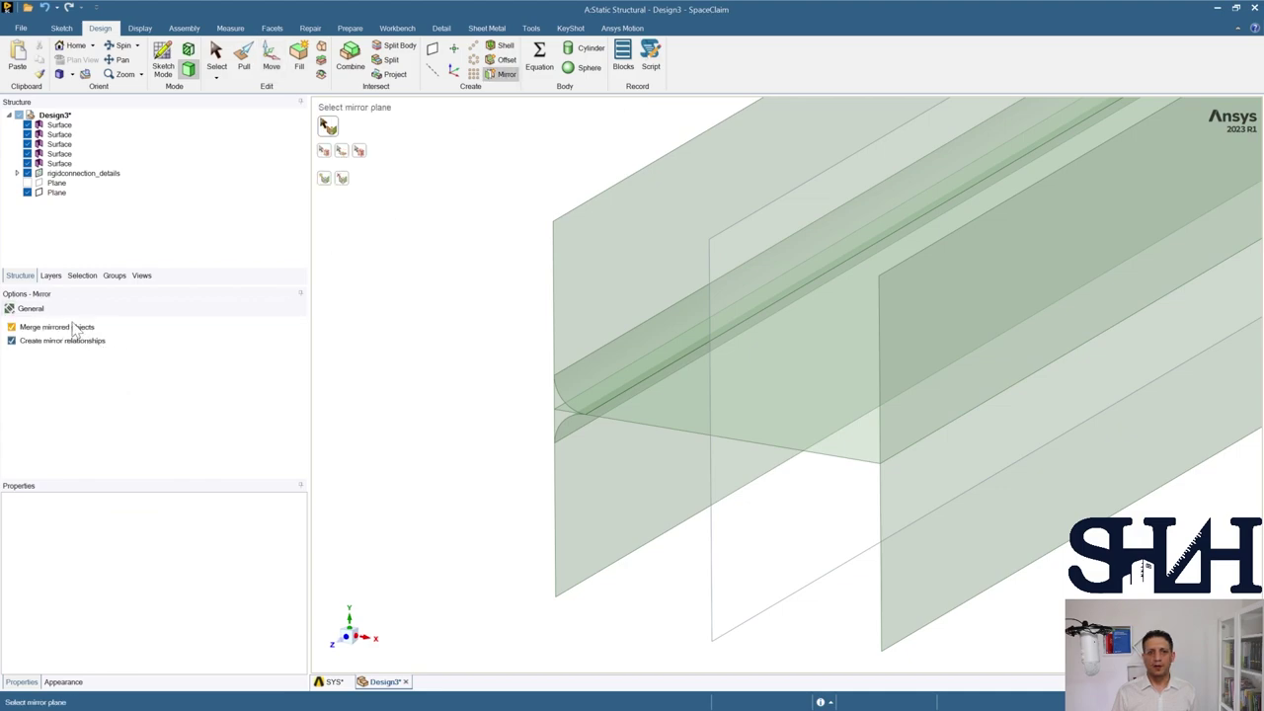
pyautogui.click(38, 328)
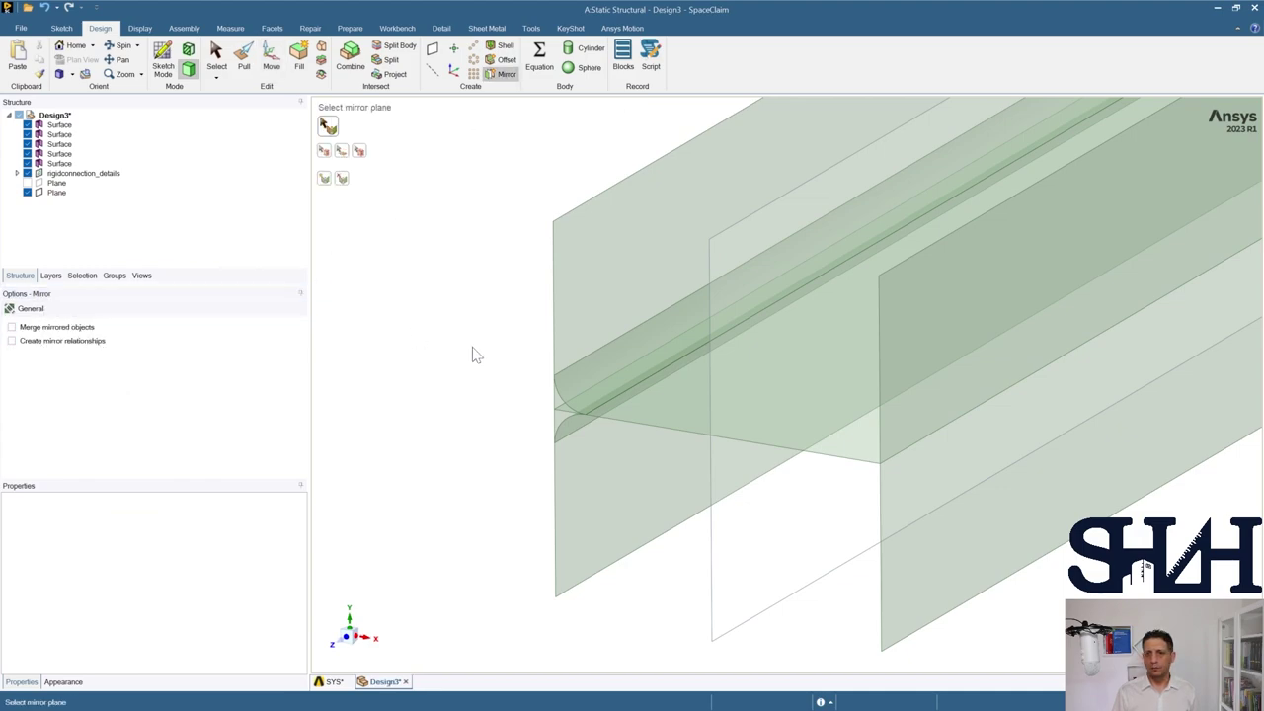
pyautogui.click(712, 364)
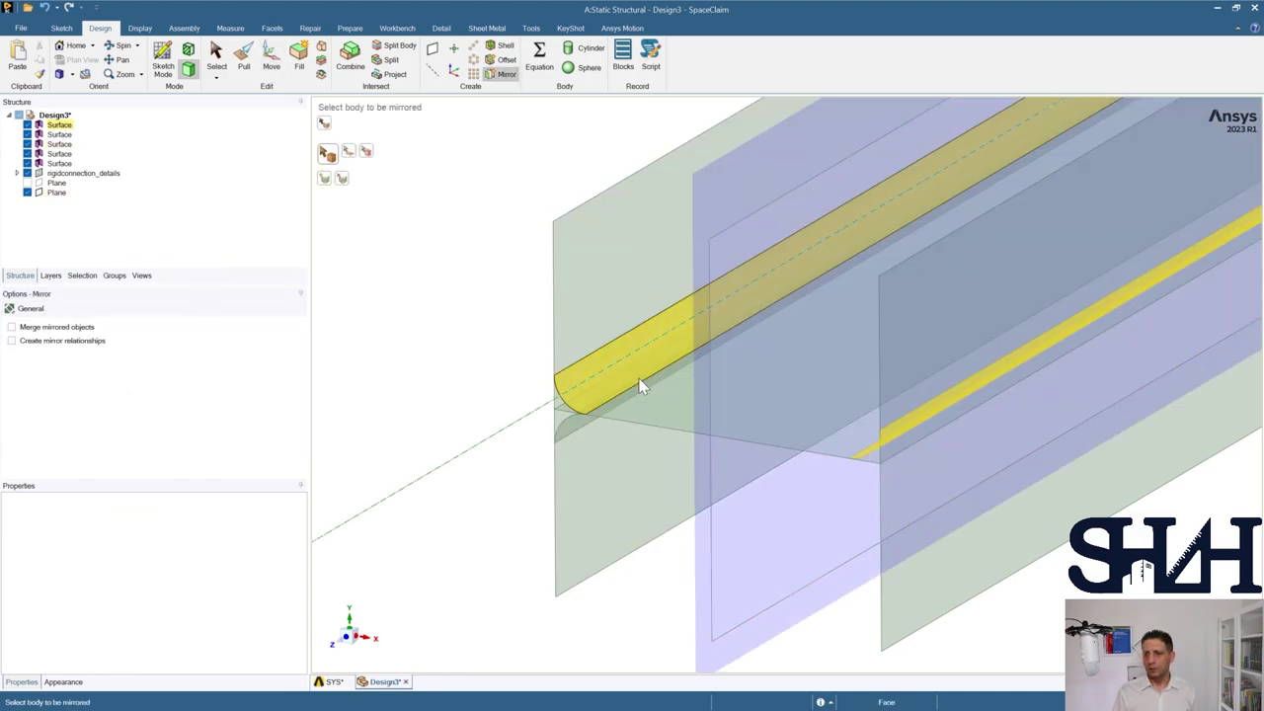
pyautogui.click(614, 383)
pyautogui.moveTo(614, 383); pyautogui.dragTo(570, 366, button='middle')
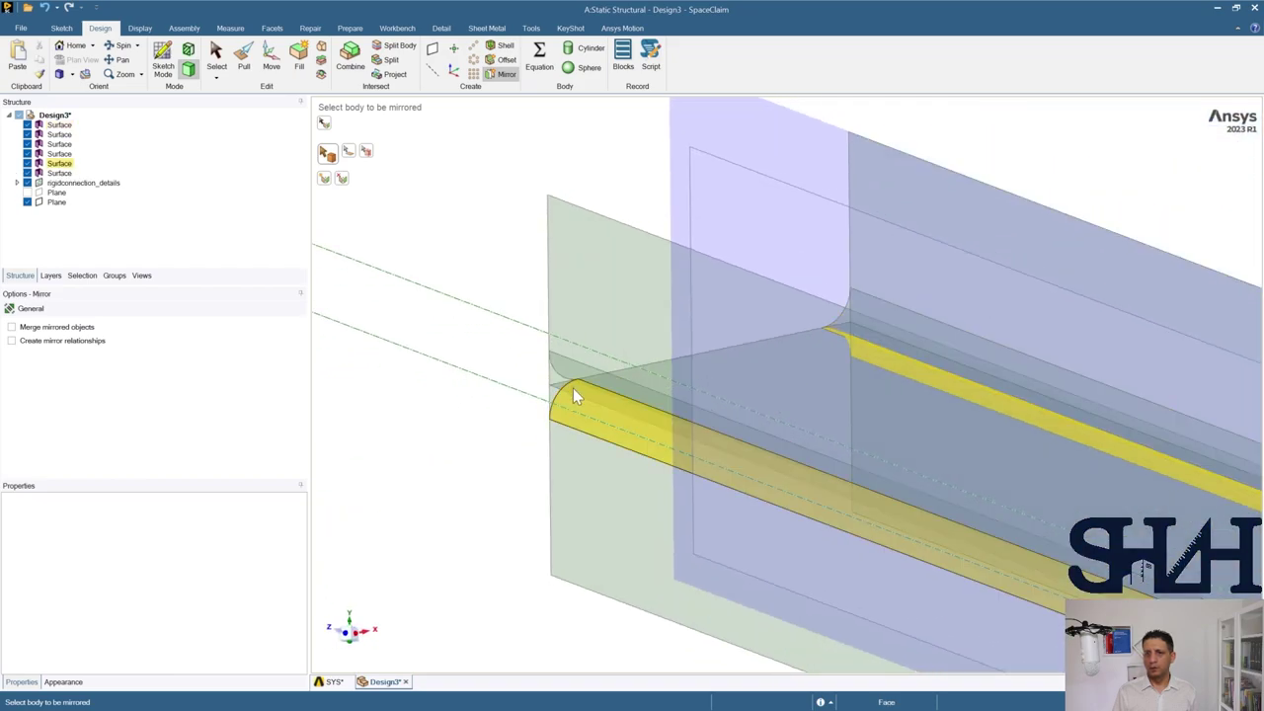
pyautogui.moveTo(511, 304); pyautogui.dragTo(668, 428, button='middle')
pyautogui.press('Escape')
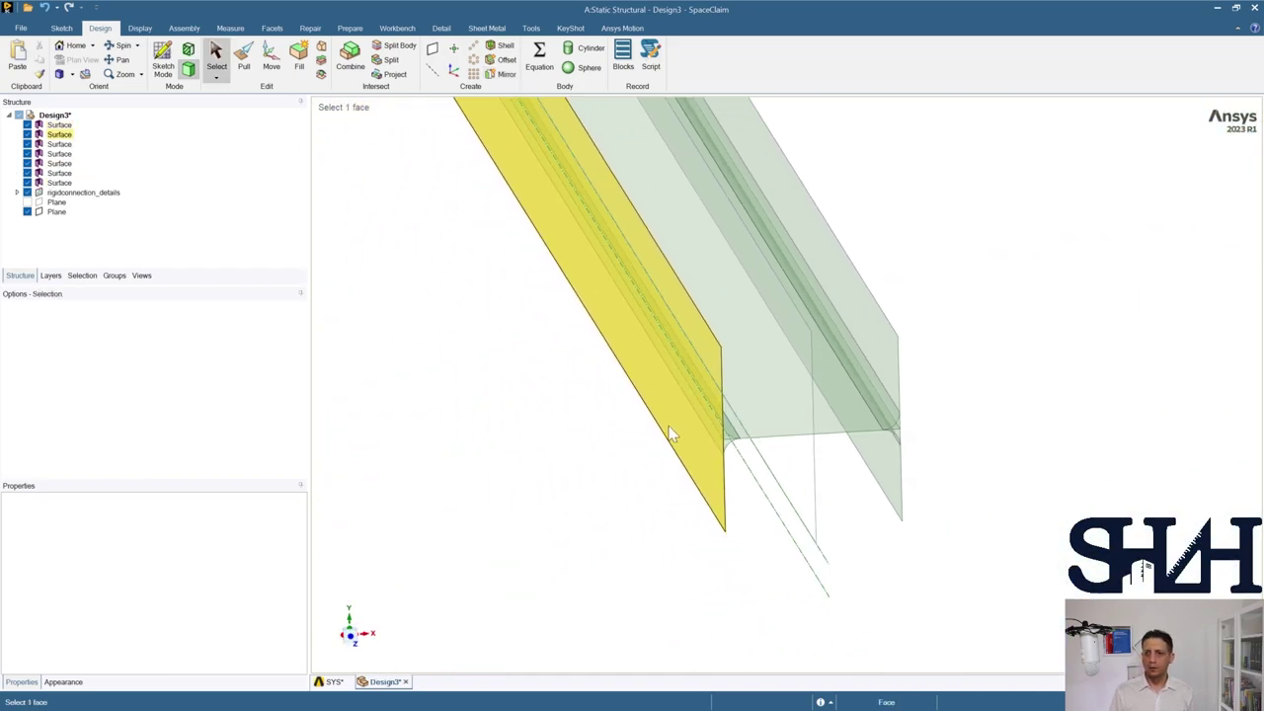
# Step: Set the thickness of the two flange surfaces to 19 mm
pyautogui.click(65, 135)
pyautogui.keyDown('ctrl'); pyautogui.click(64, 154); pyautogui.keyUp('ctrl')
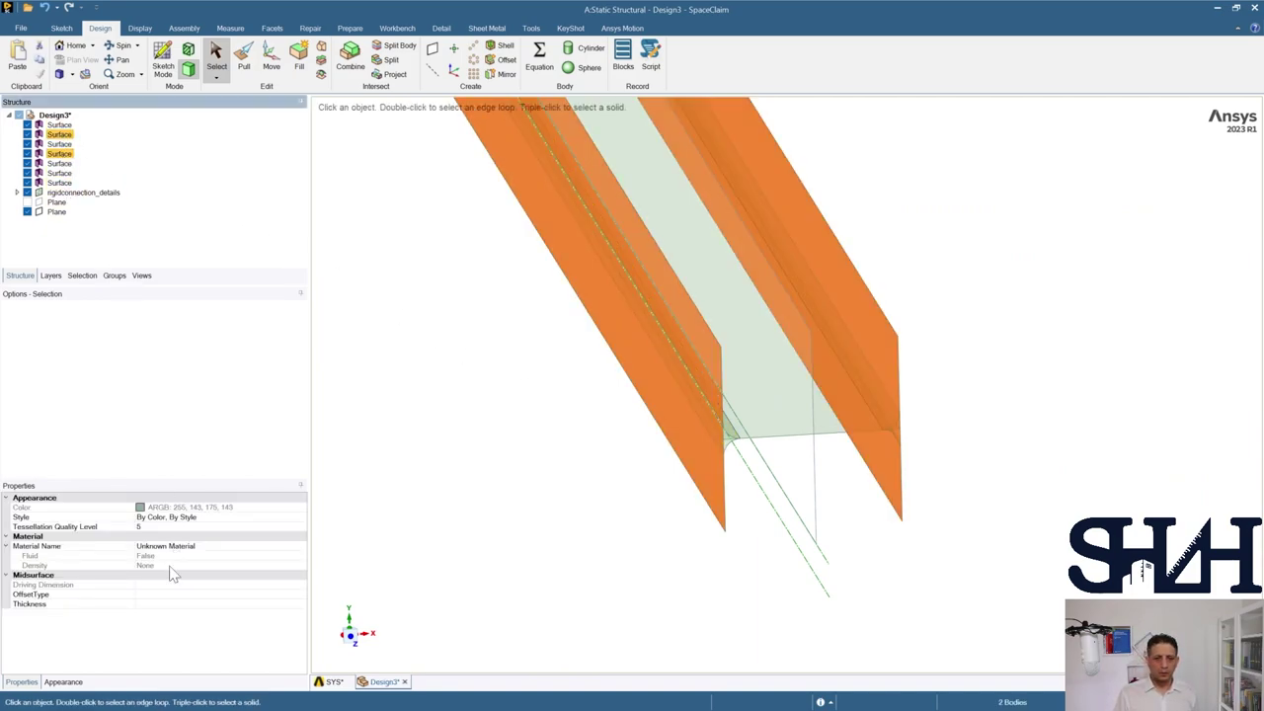
pyautogui.click(148, 604)
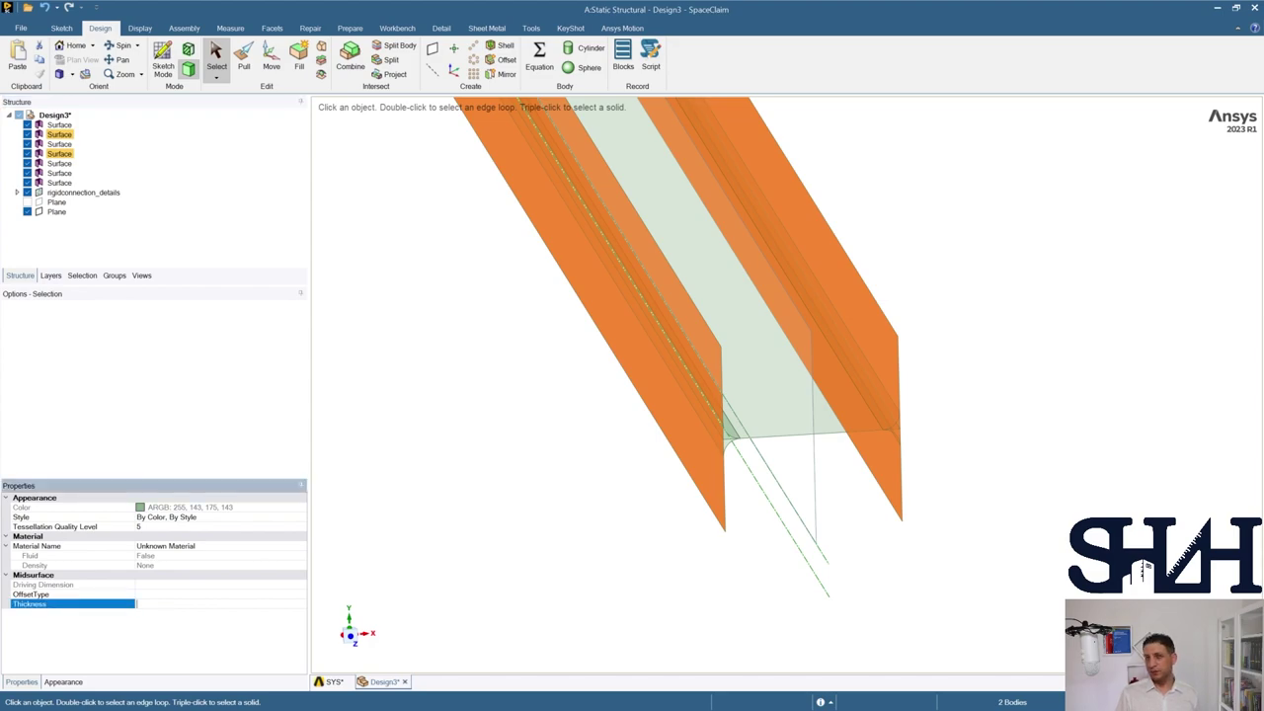
pyautogui.write('19')
pyautogui.press('Return')
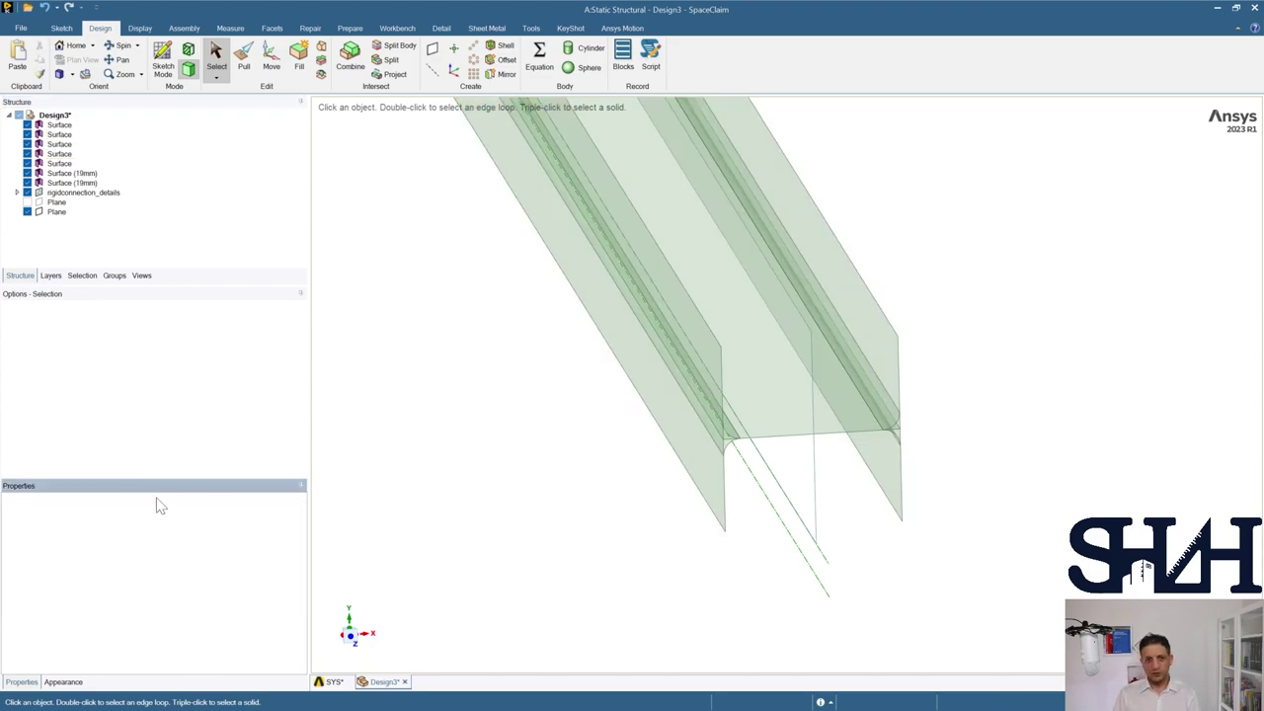
# Step: Set the thickness of the web surface and the four fillet surfaces to 11 mm
pyautogui.click(59, 125)
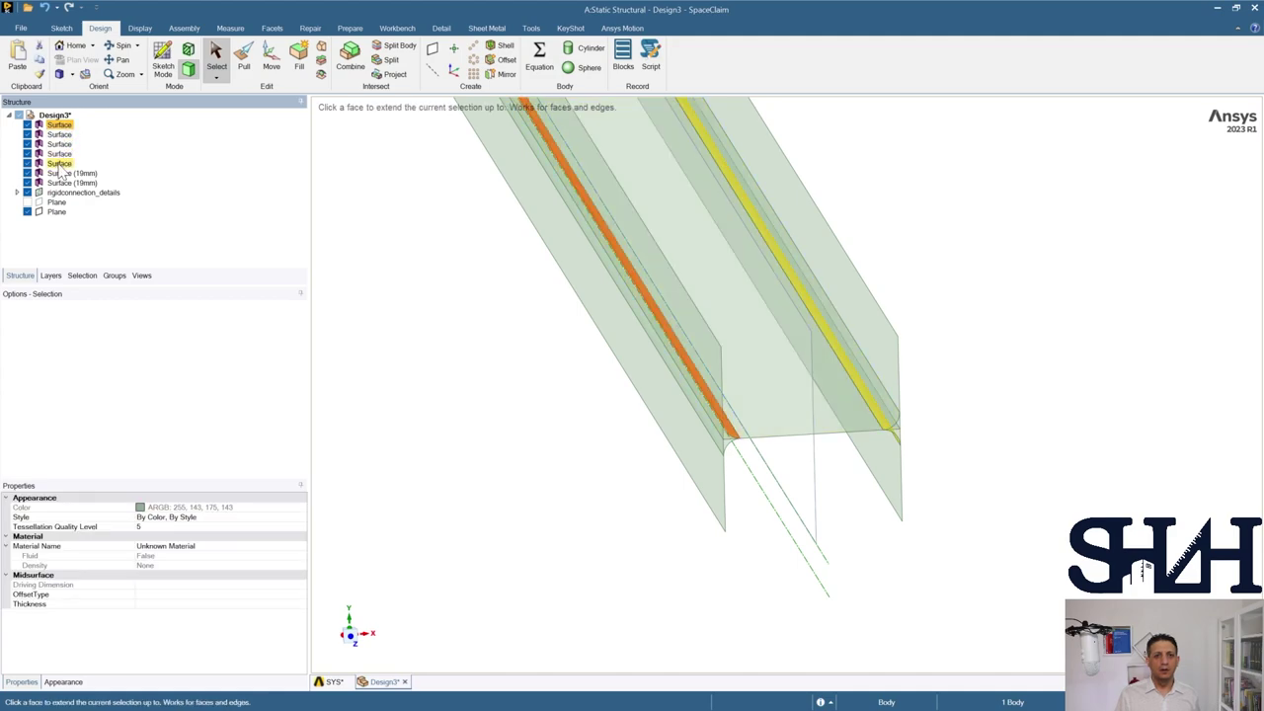
pyautogui.keyDown('shift'); pyautogui.click(59, 163); pyautogui.keyUp('shift')
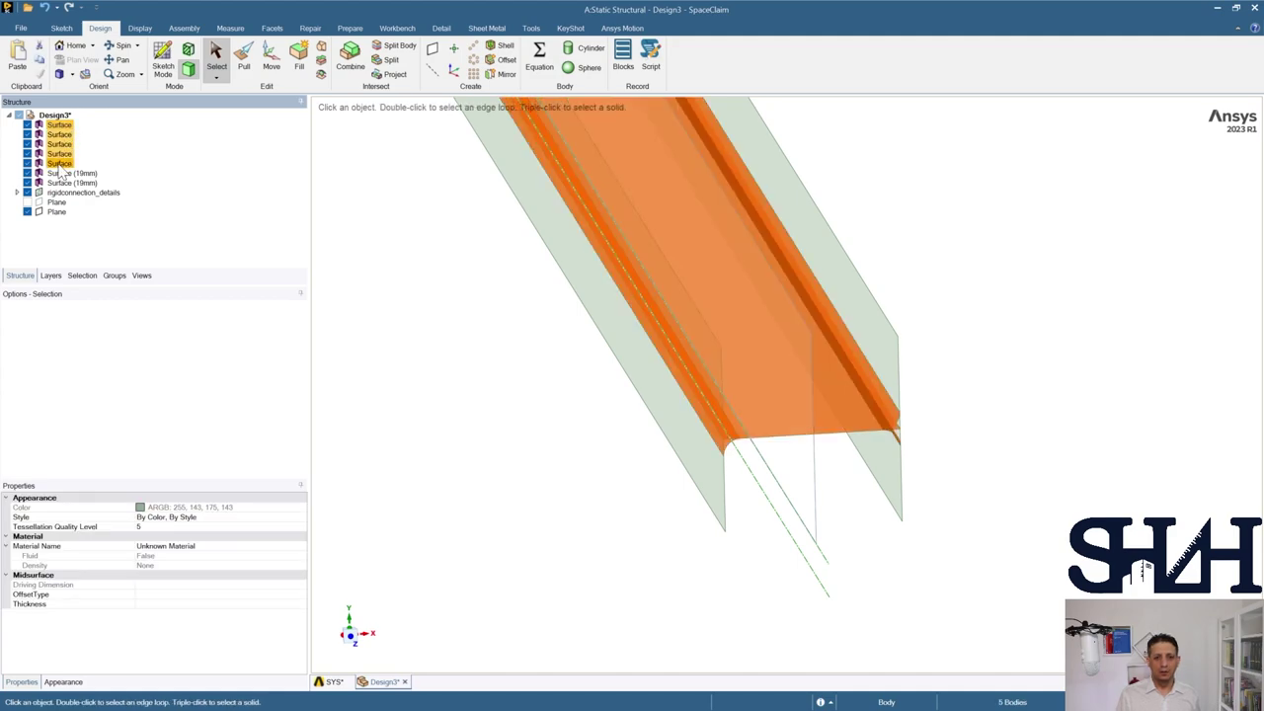
pyautogui.click(132, 603)
pyautogui.press('Return')
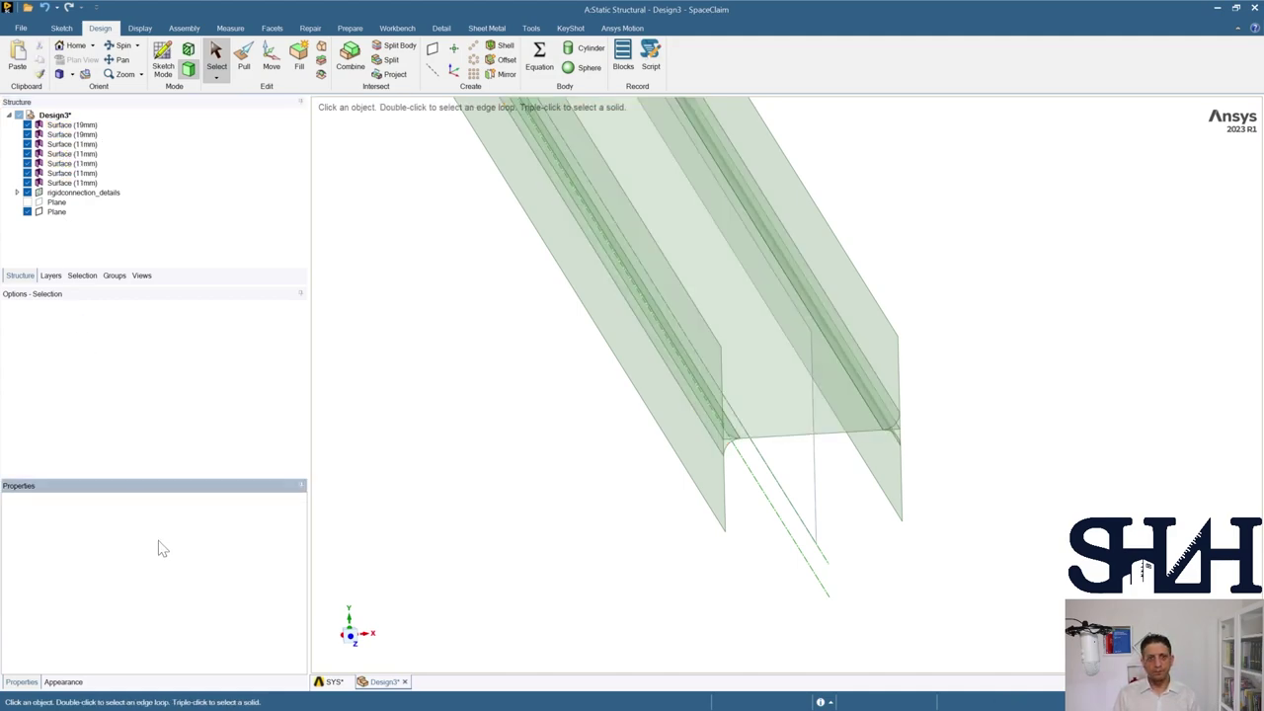
# Step: Hide the mid-web plane and copy all seven column surfaces
pyautogui.scroll(-4, 599, 293)
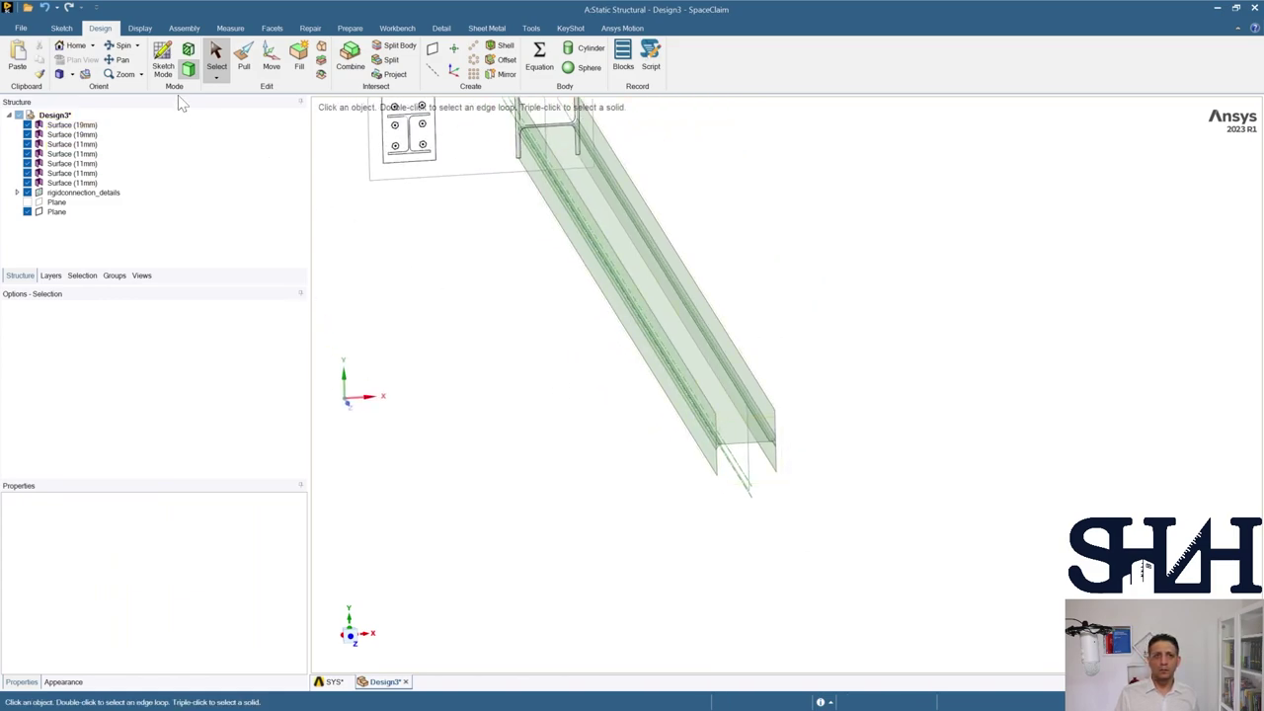
pyautogui.click(77, 46)
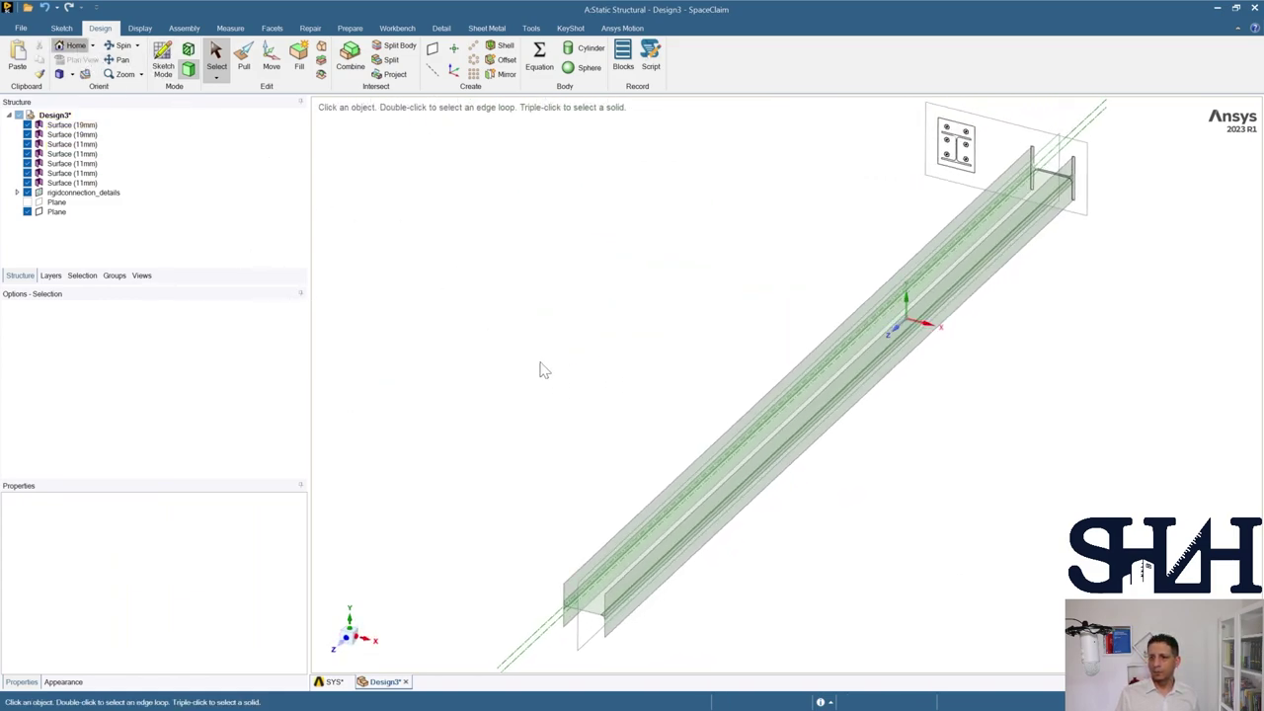
pyautogui.keyDown('shift'); pyautogui.moveTo(603, 434); pyautogui.dragTo(556, 369, button='middle'); pyautogui.keyUp('shift')
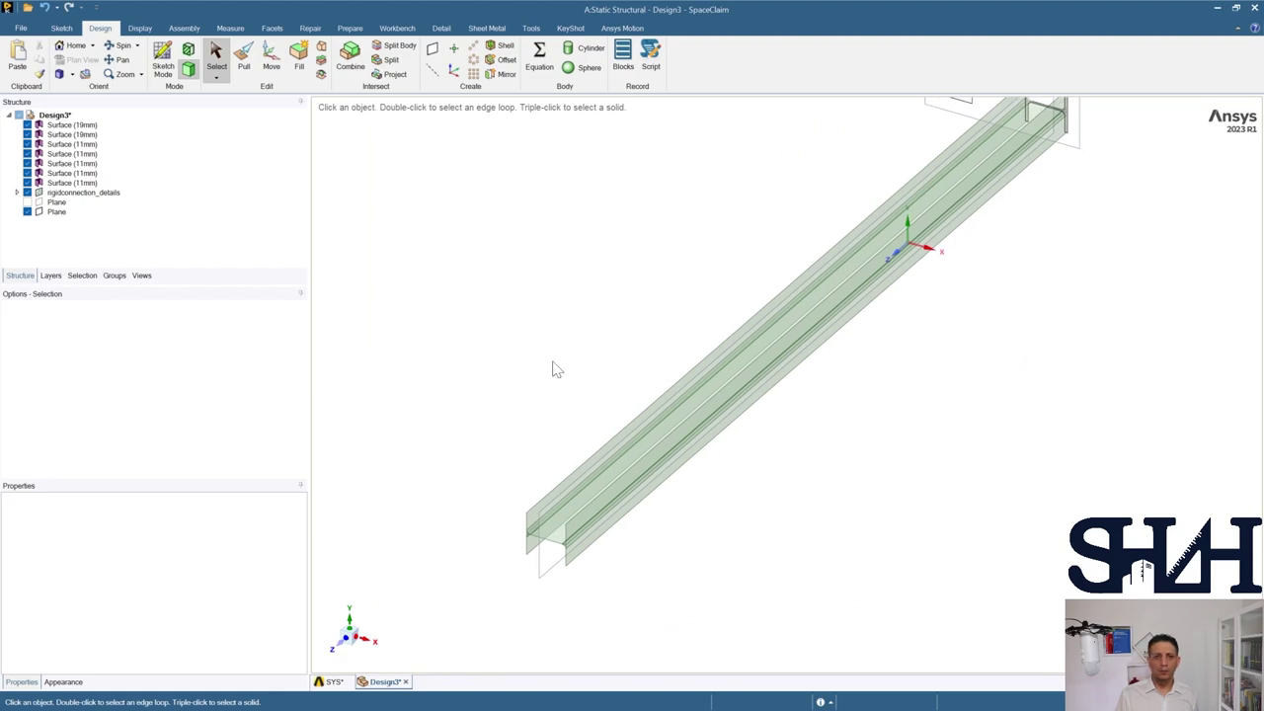
pyautogui.click(26, 212)
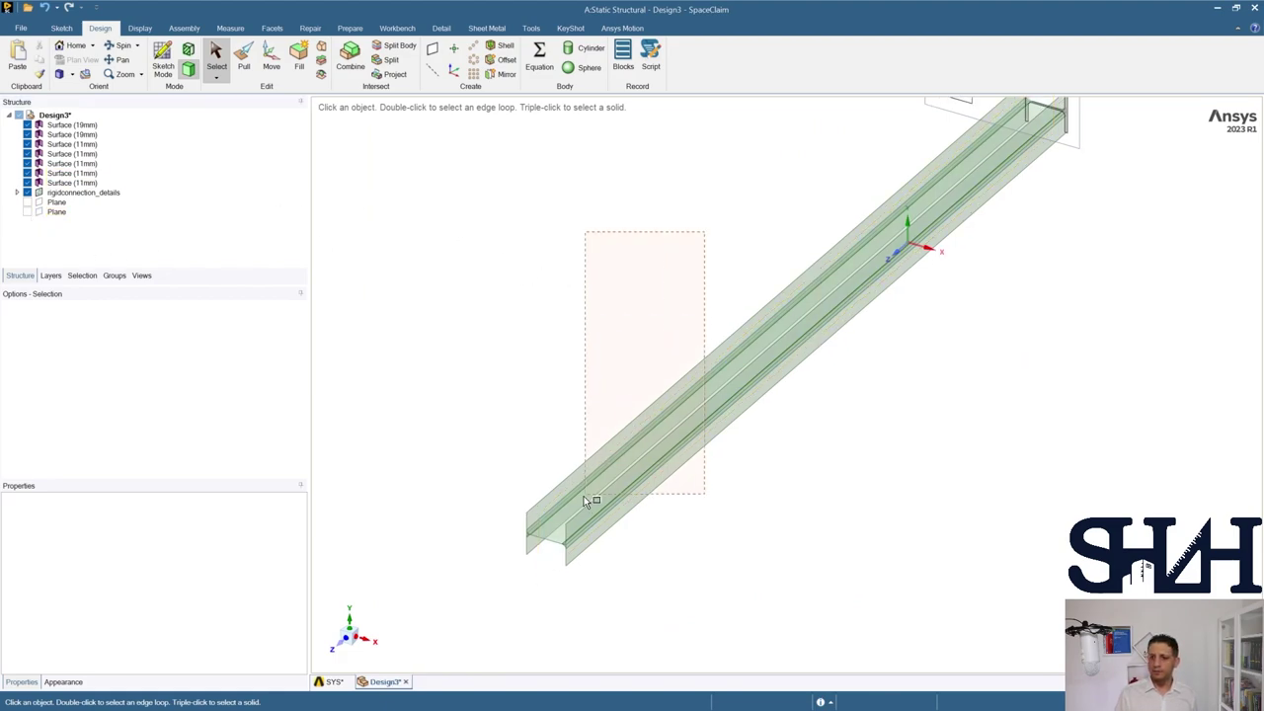
pyautogui.moveTo(584, 498); pyautogui.dragTo(585, 496)
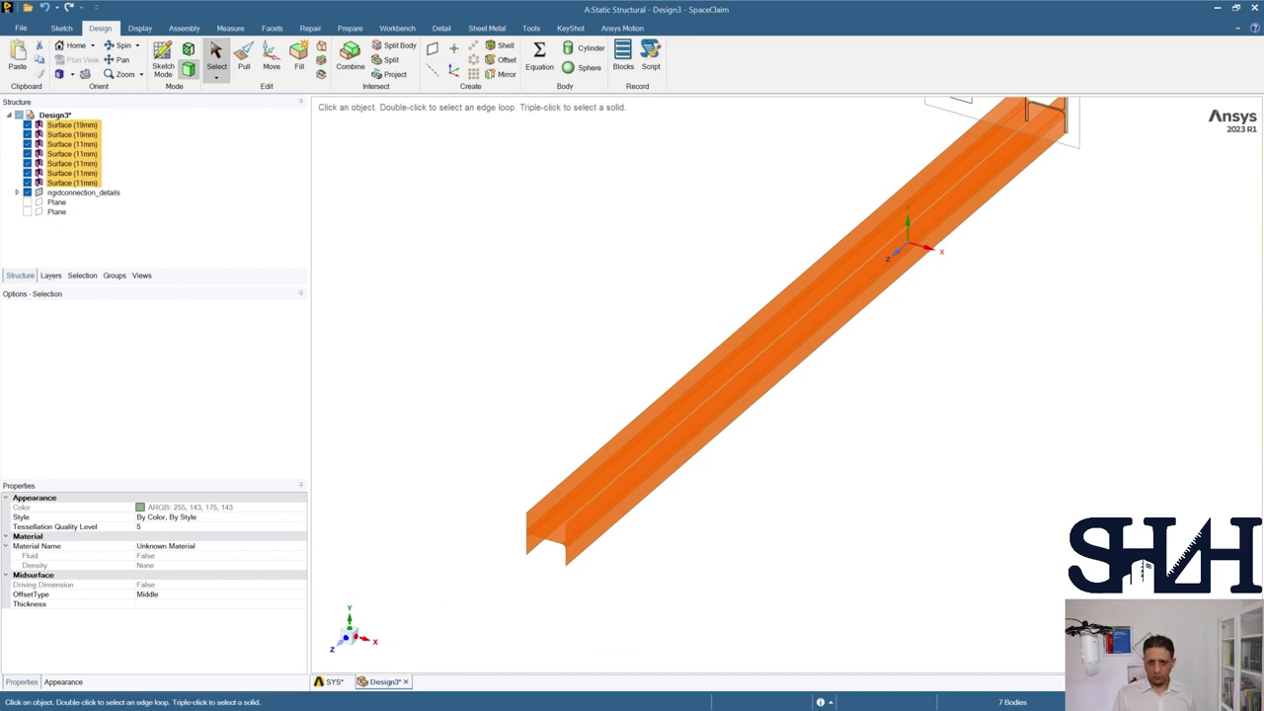
# Step: Paste the column surfaces into the SYS design and rotate them 90° so the column stands vertically
pyautogui.click(333, 681)
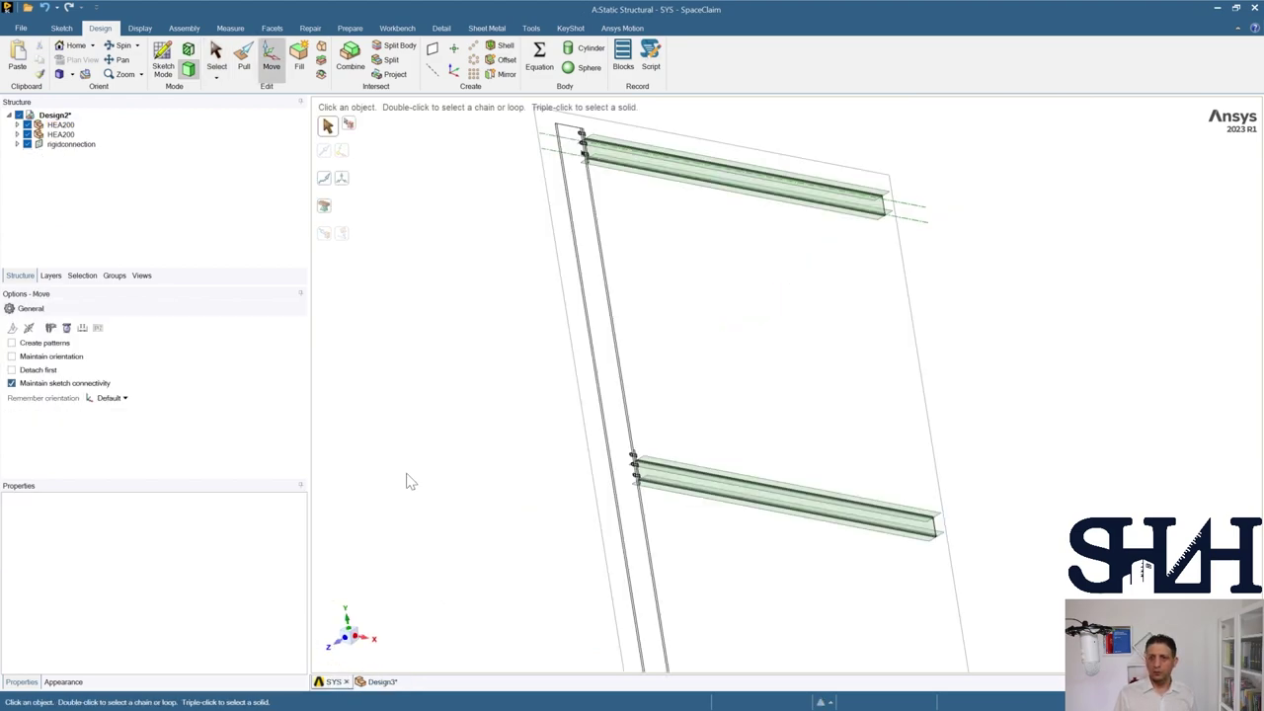
pyautogui.scroll(3, 414, 472)
pyautogui.scroll(-6, 432, 465)
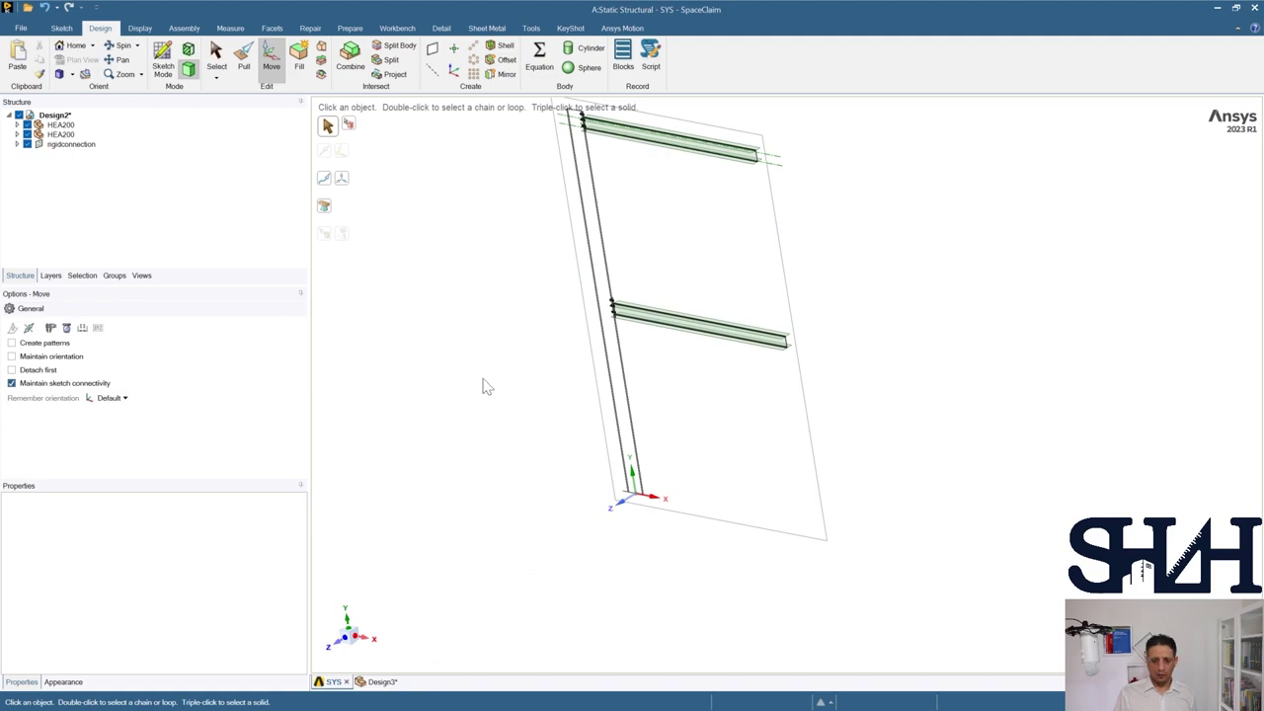
pyautogui.hotkey('ctrl', 'v')
pyautogui.keyDown('shift'); pyautogui.moveTo(484, 422); pyautogui.dragTo(512, 373, button='middle'); pyautogui.keyUp('shift')
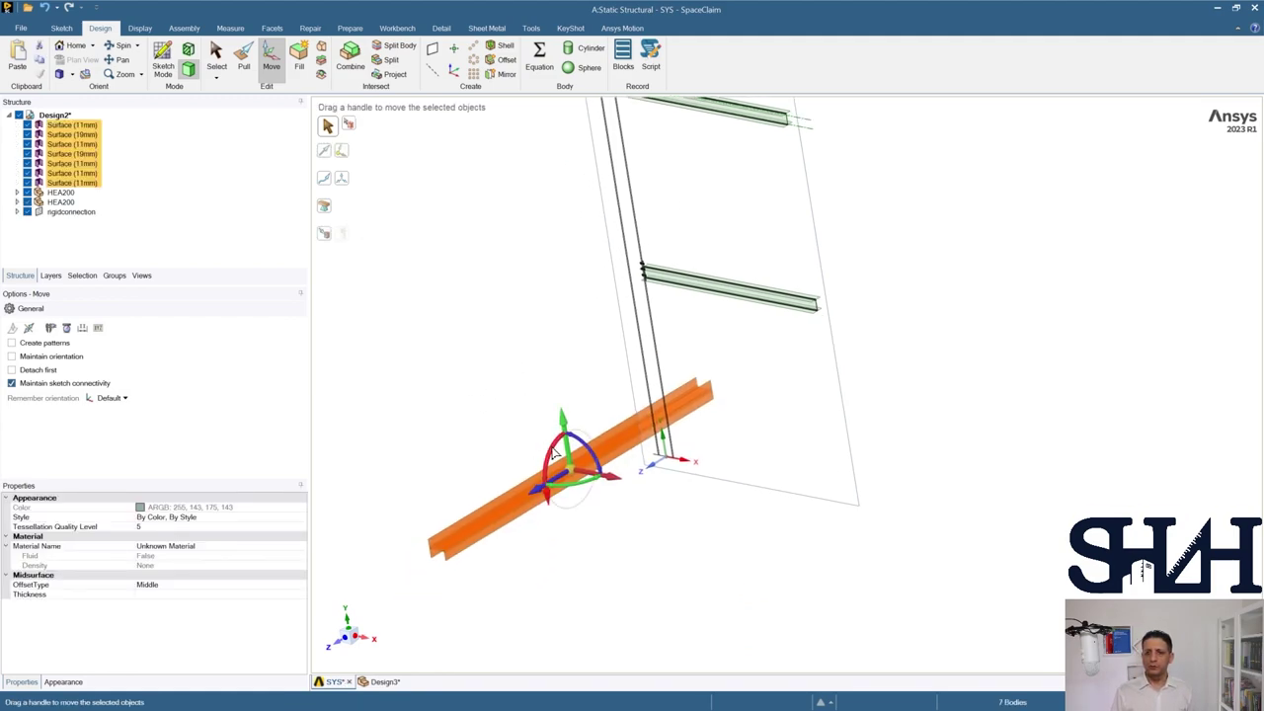
pyautogui.moveTo(555, 453); pyautogui.dragTo(504, 343)
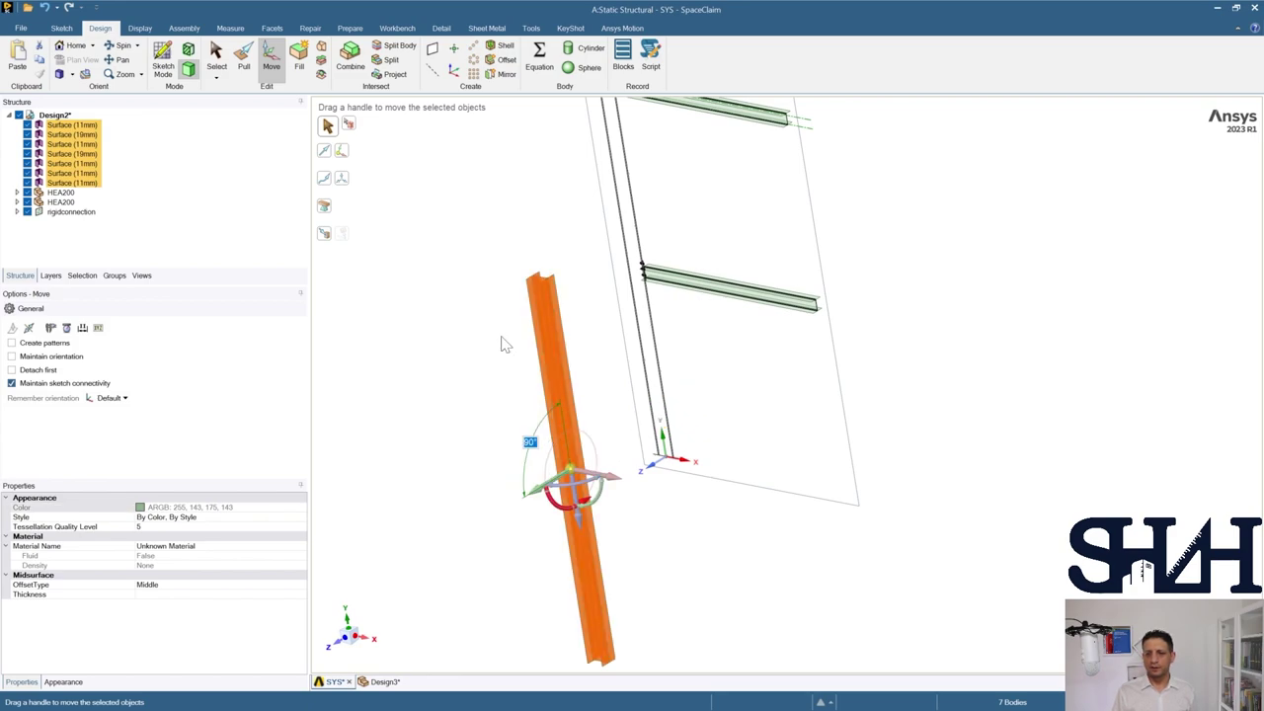
pyautogui.press('Escape')
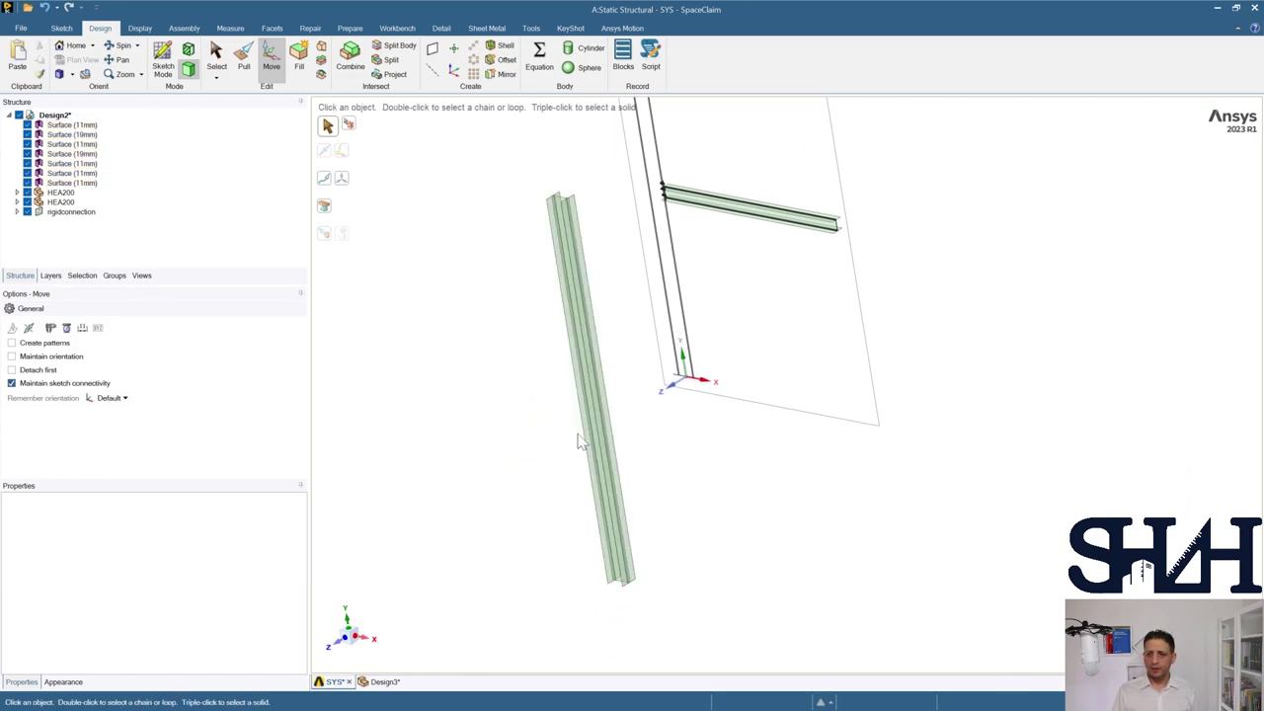
# Step: Move the column surfaces from the midpoint of the web's bottom edge to the midpoint of the drawing's column base line
pyautogui.click(561, 468)
pyautogui.click(343, 154)
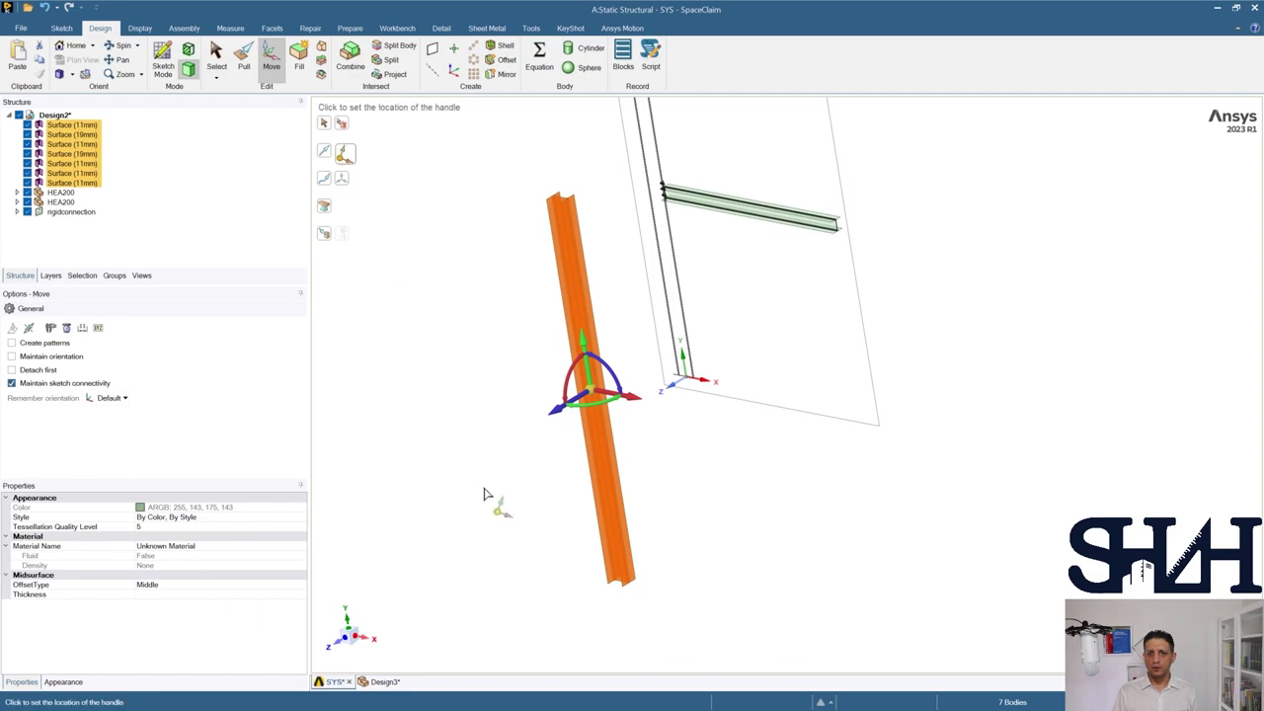
pyautogui.scroll(6, 601, 592)
pyautogui.click(697, 540)
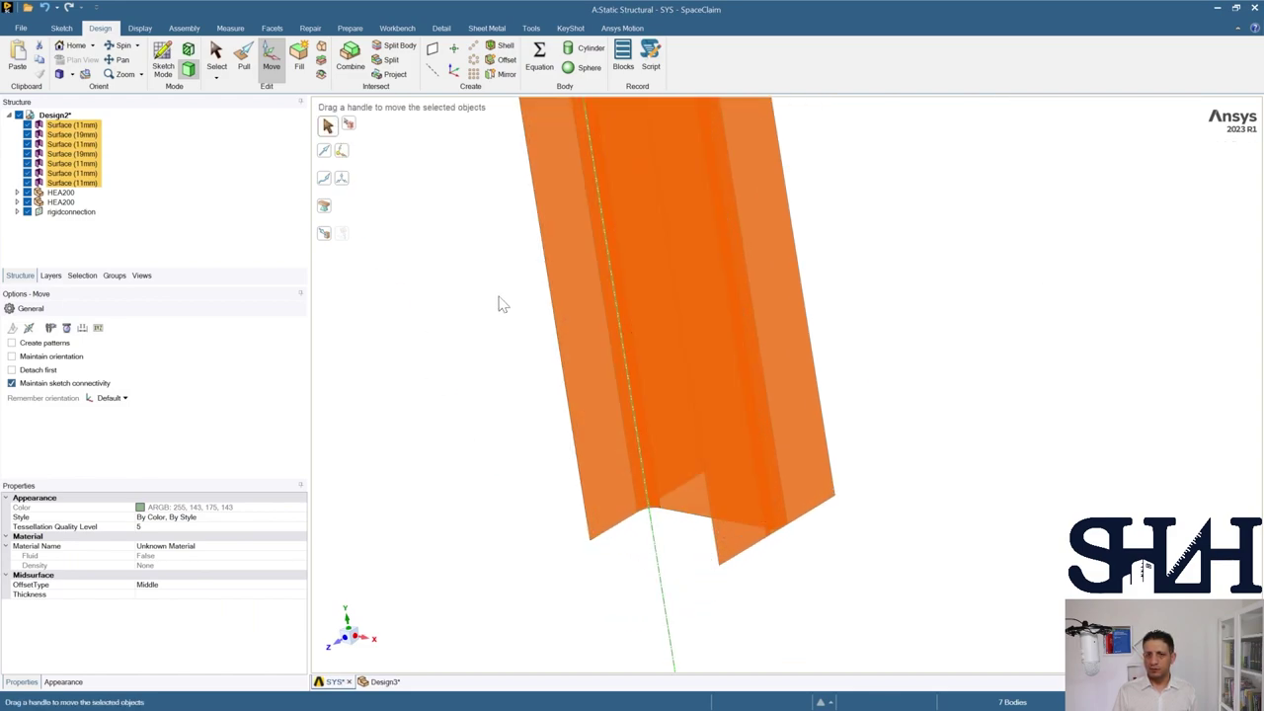
pyautogui.click(345, 156)
pyautogui.click(691, 523)
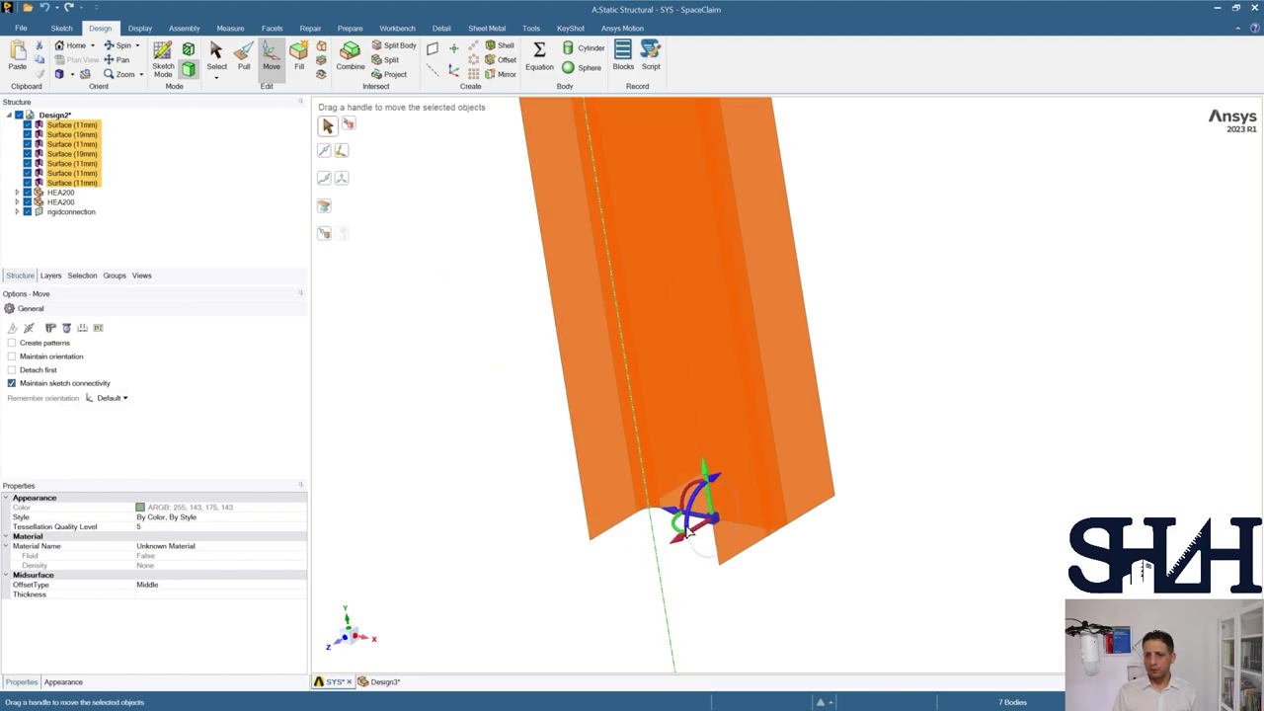
pyautogui.click(327, 237)
pyautogui.scroll(-8, 417, 480)
pyautogui.scroll(5, 553, 415)
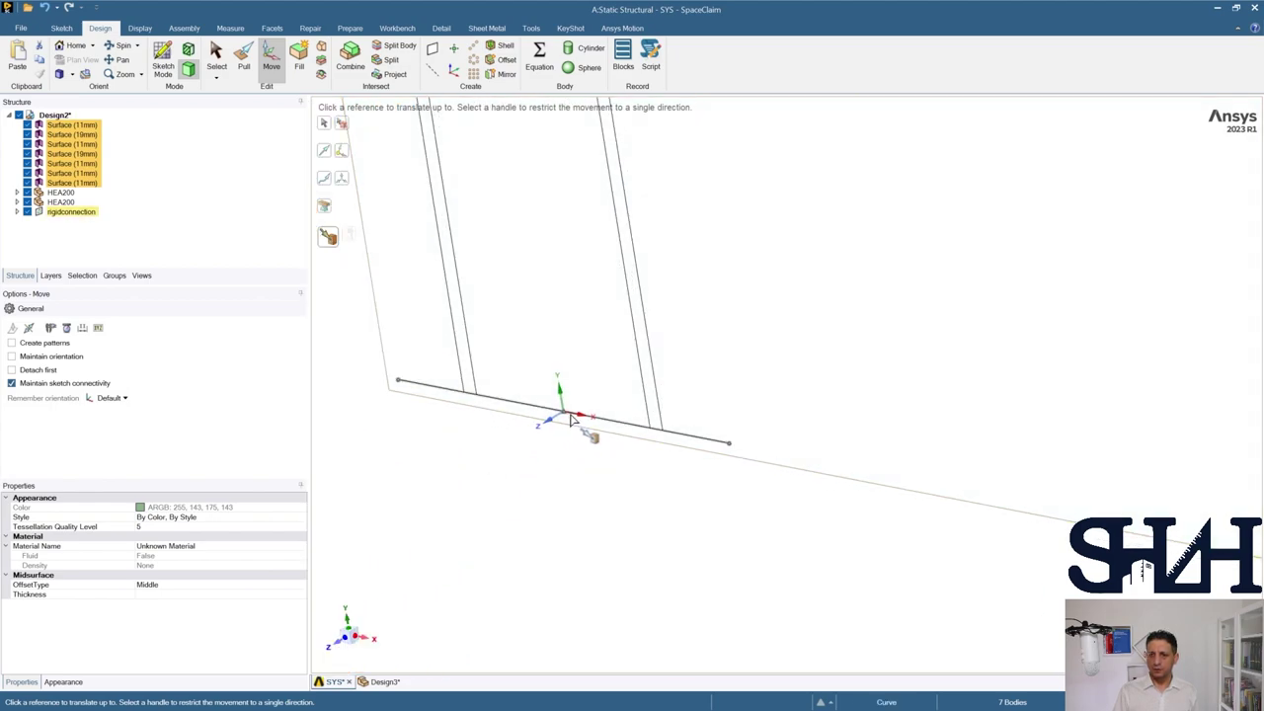
pyautogui.click(571, 420)
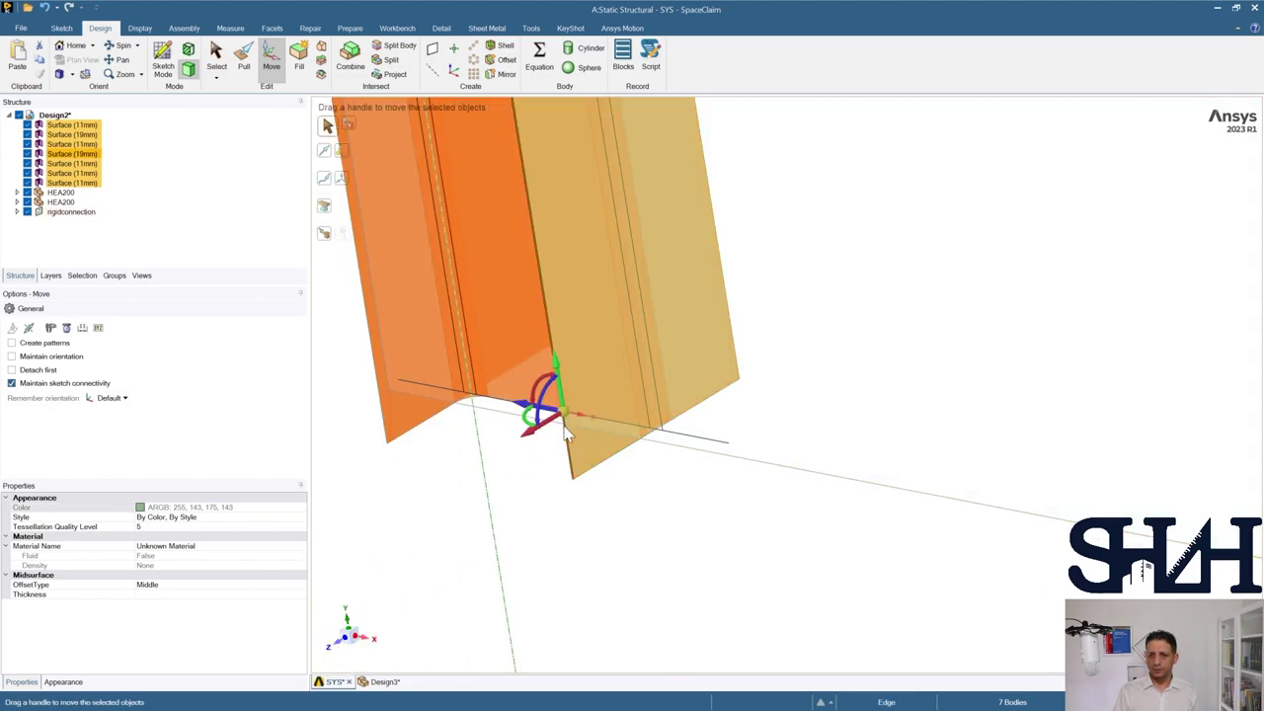
# Step: Move the column's seven top edges vertically down to the top line of the column in the drawing
pyautogui.click(344, 644)
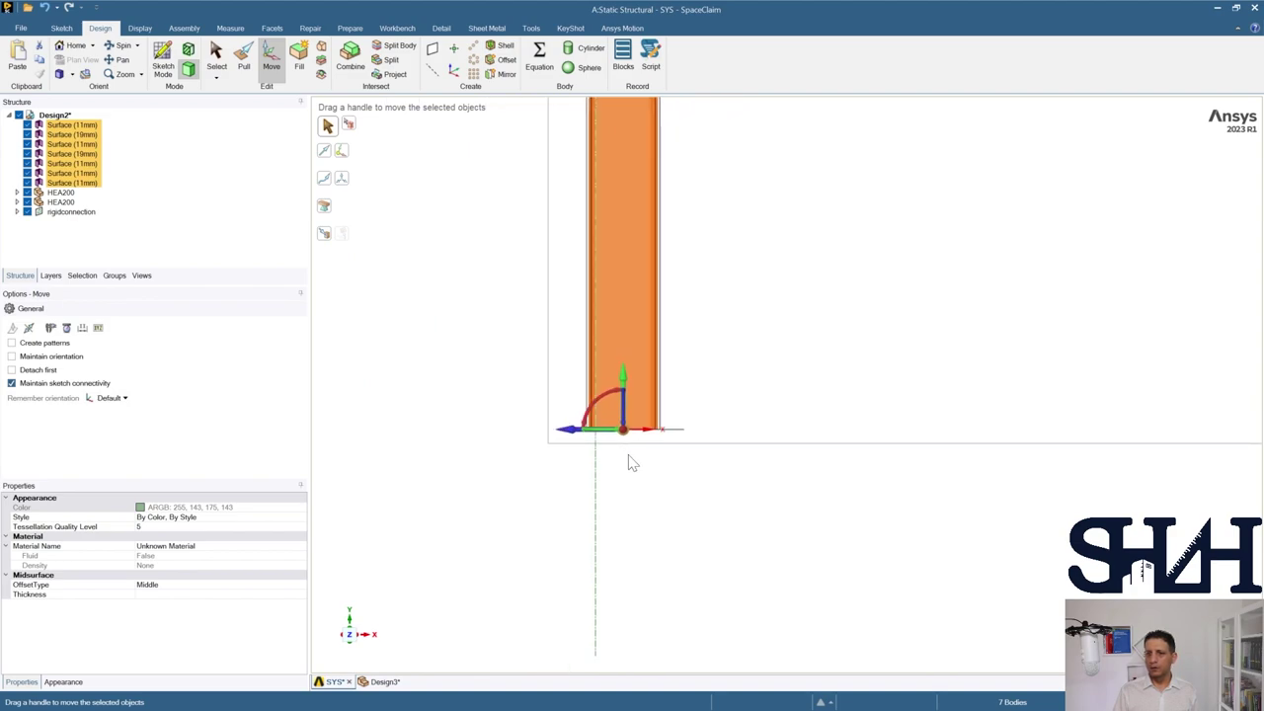
pyautogui.scroll(4, 584, 335)
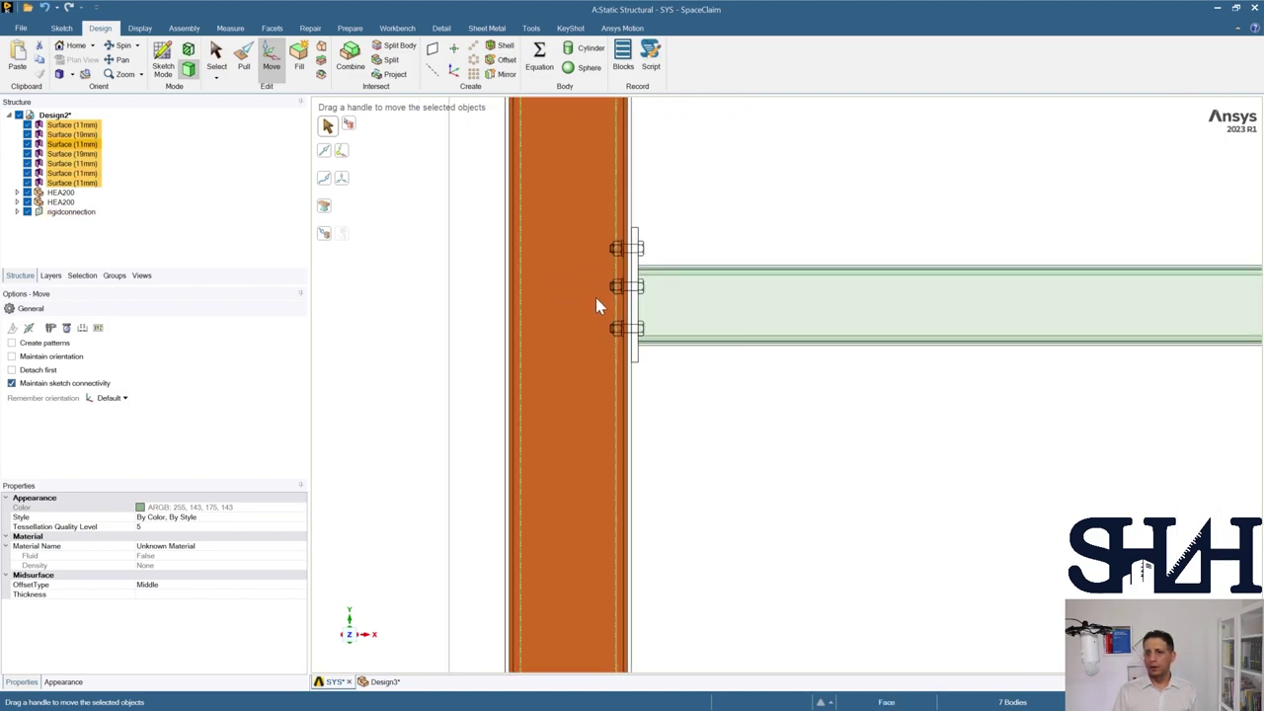
pyautogui.moveTo(674, 223); pyautogui.dragTo(480, 215, button='middle')
pyautogui.click(442, 268)
pyautogui.scroll(2, 442, 267)
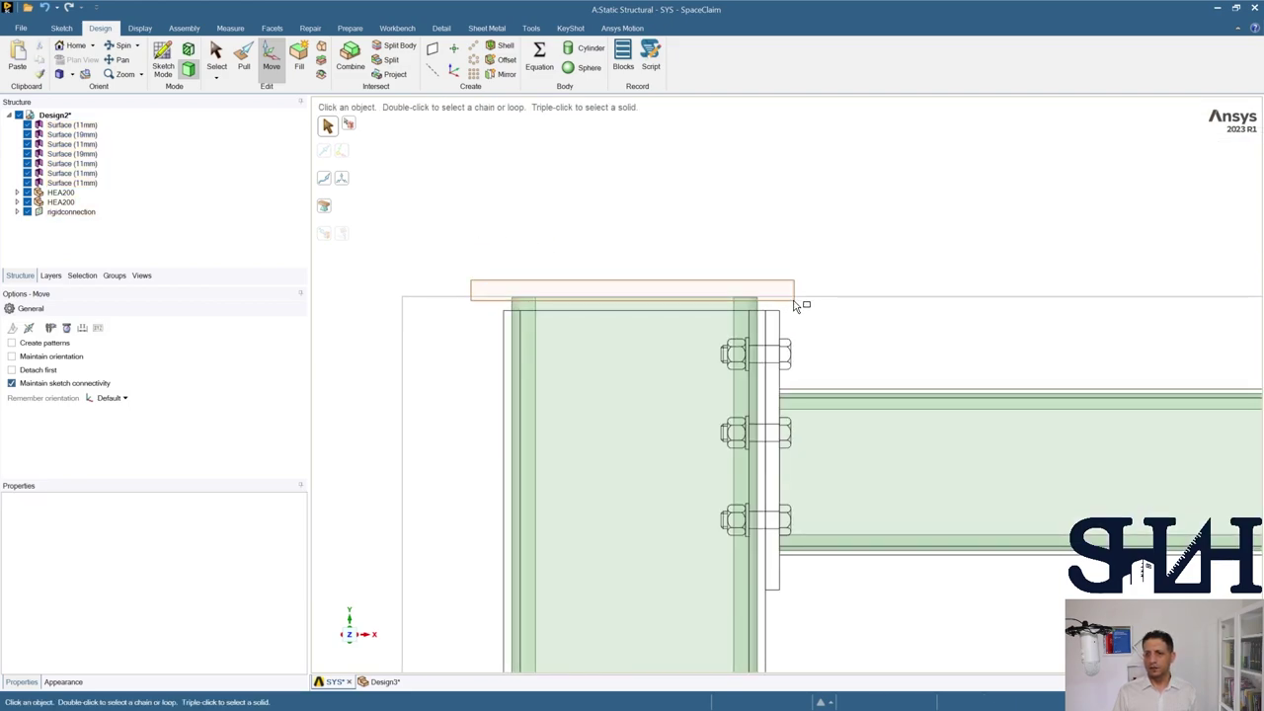
pyautogui.doubleClick(788, 298)
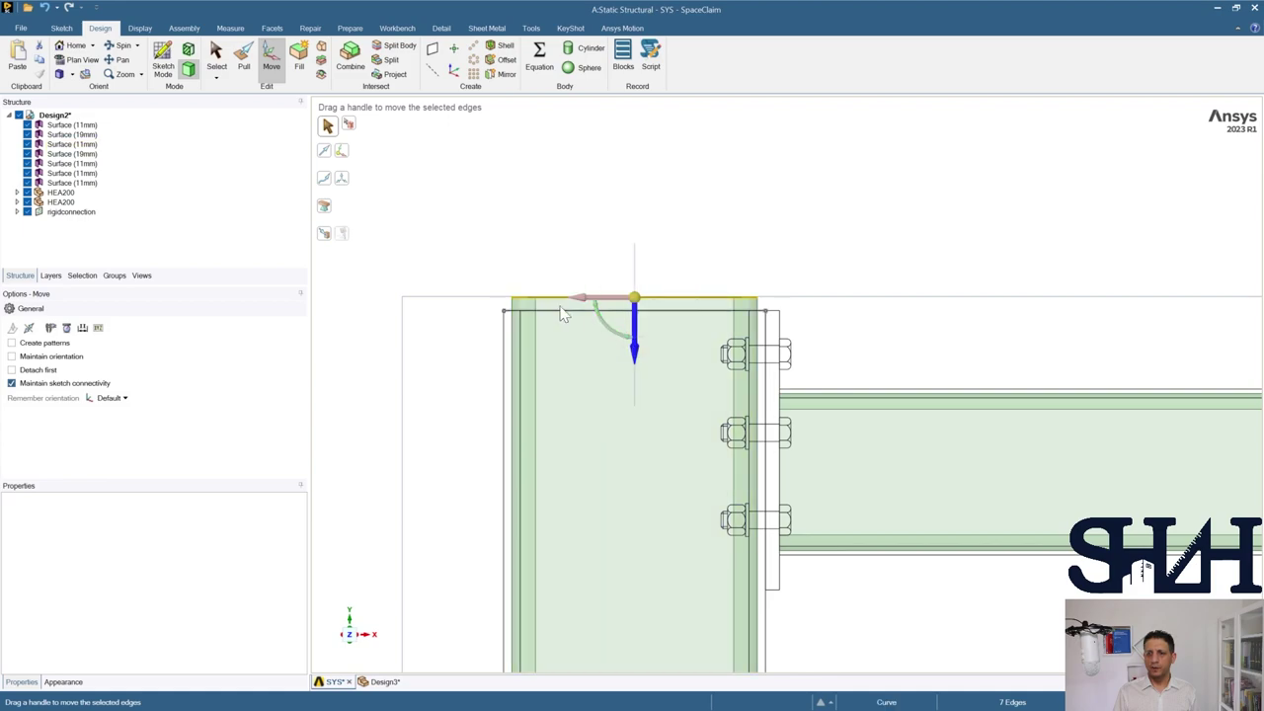
pyautogui.click(328, 236)
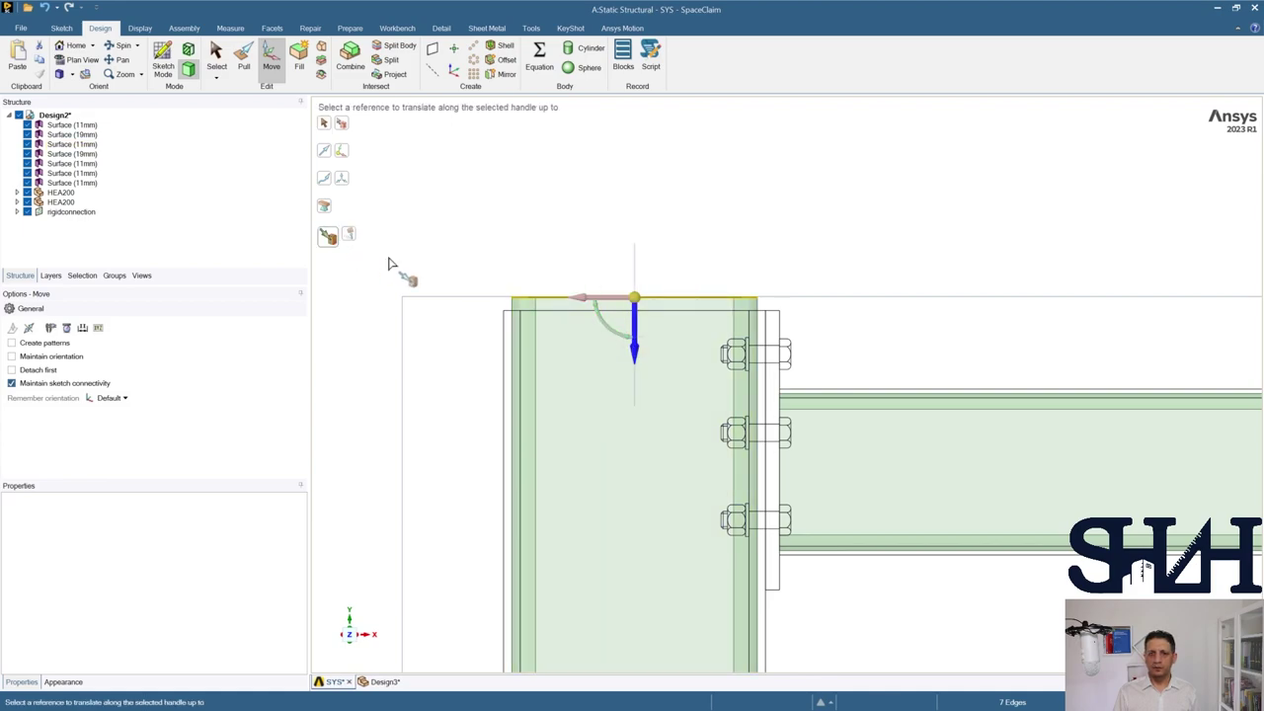
pyautogui.click(510, 313)
pyautogui.click(501, 252)
pyautogui.scroll(-3, 506, 251)
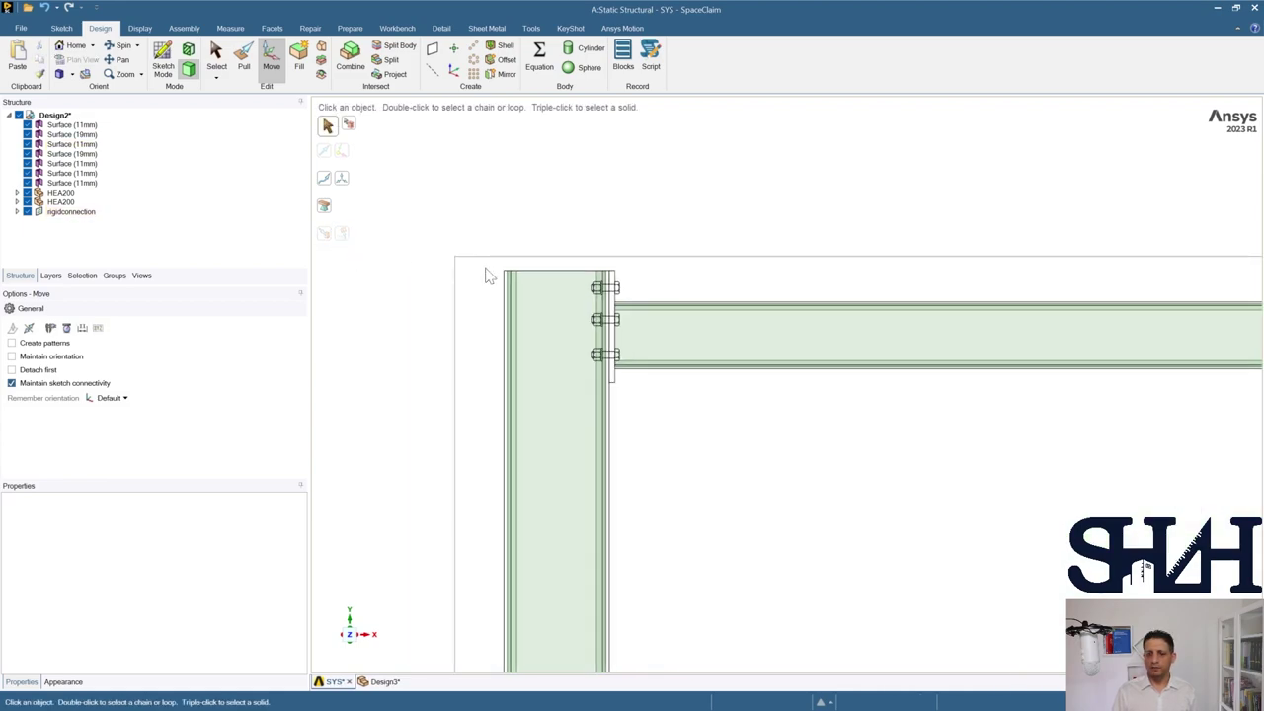
# Step: Group the seven column surfaces in a new component
pyautogui.click(87, 136)
pyautogui.click(74, 125)
pyautogui.keyDown('ctrl'); pyautogui.click(74, 183); pyautogui.keyUp('ctrl')
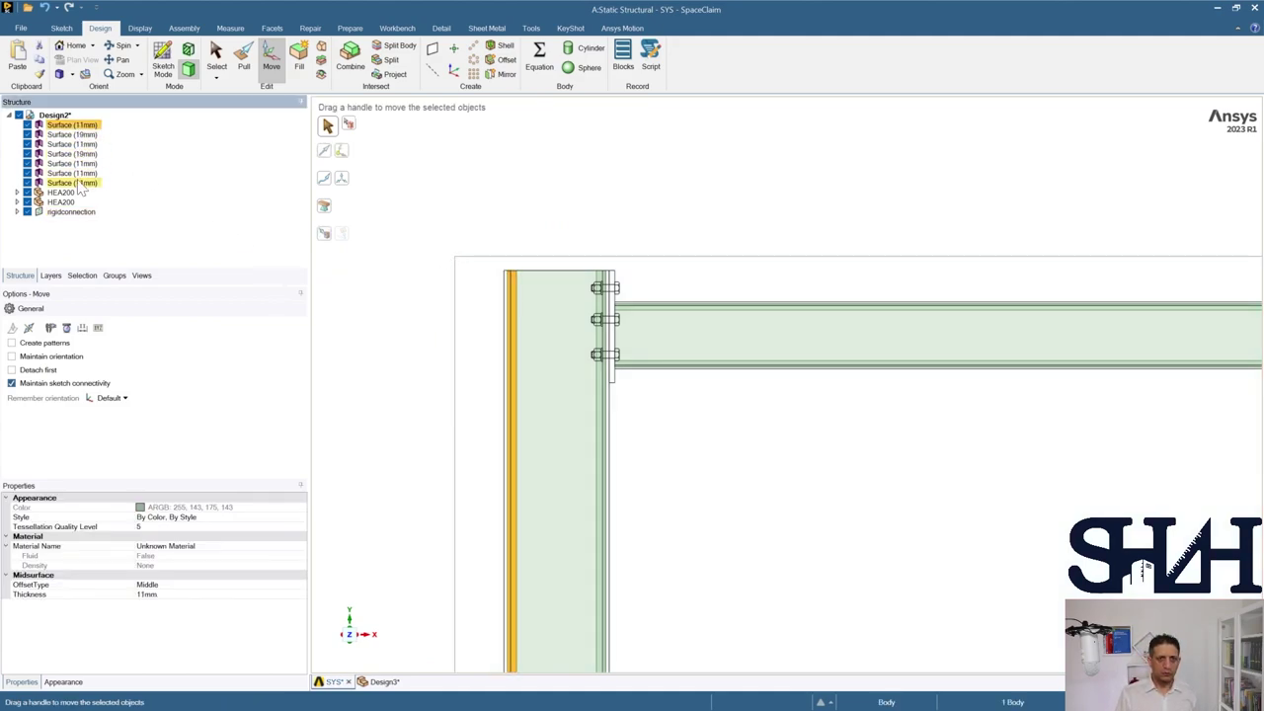
pyautogui.keyDown('shift'); pyautogui.click(79, 183); pyautogui.keyUp('shift')
pyautogui.rightClick(79, 185)
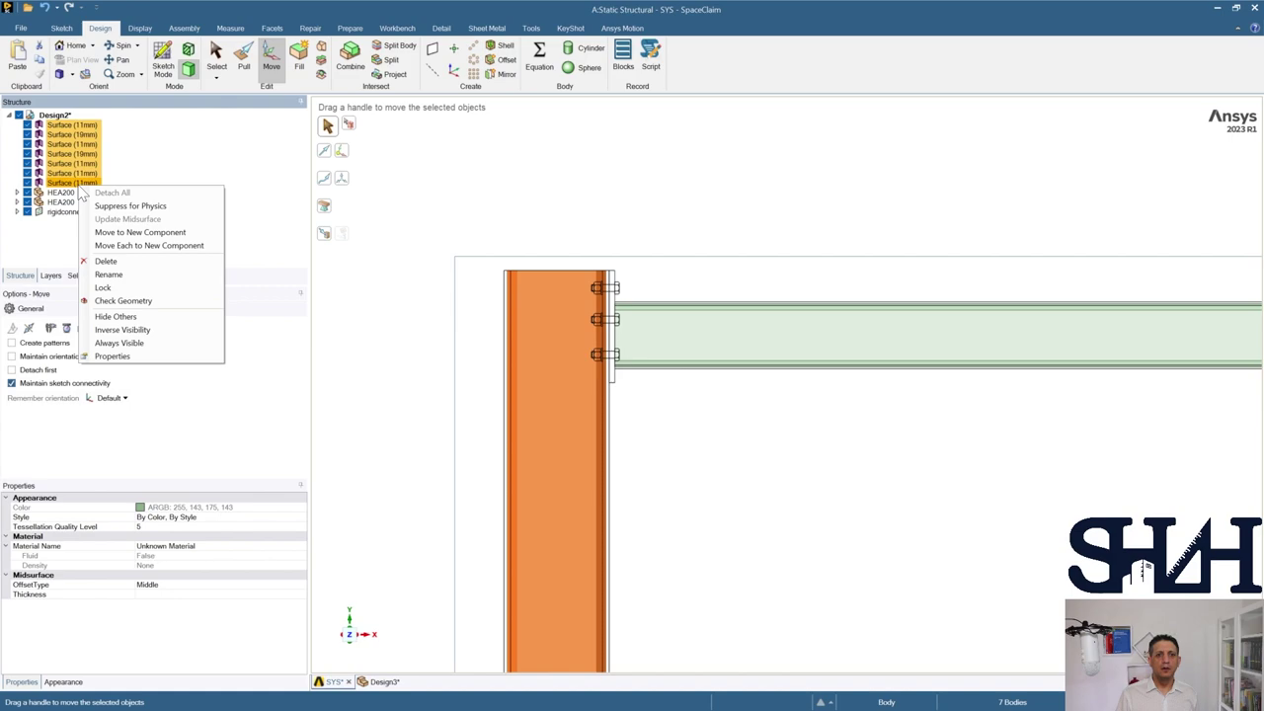
pyautogui.click(103, 233)
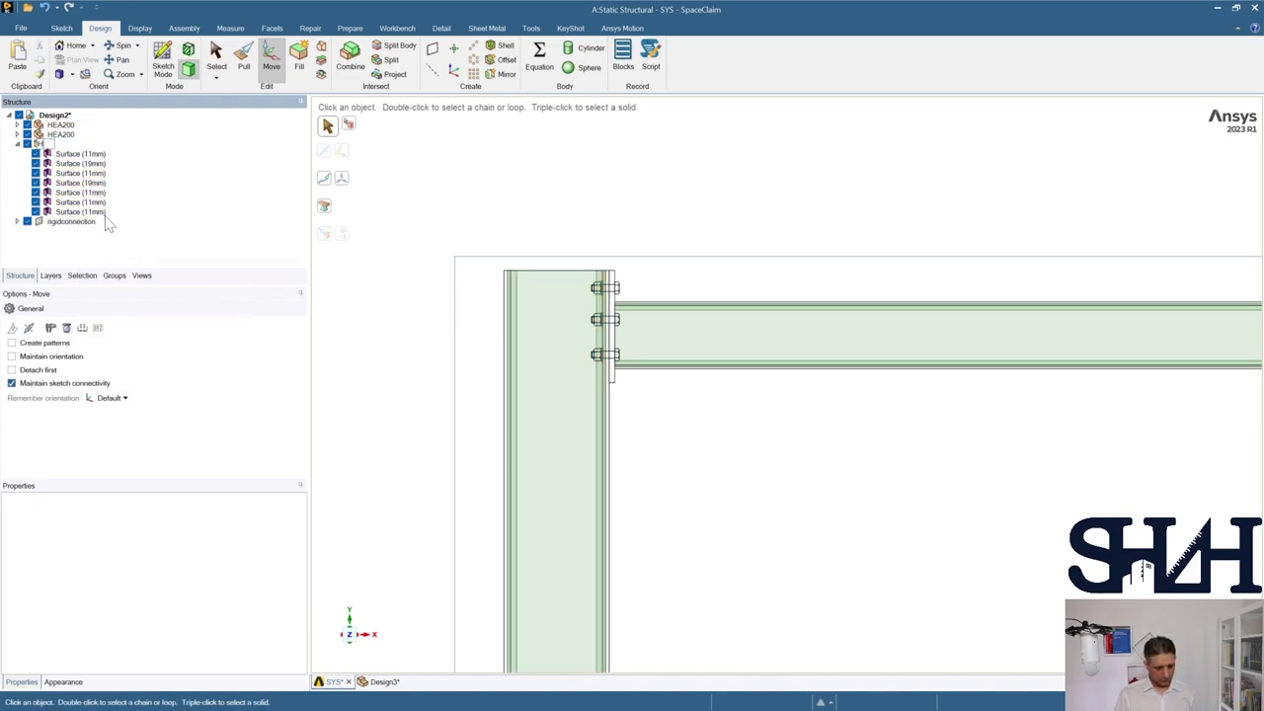
# Step: Name the new column component HEB300 and collapse its surface list
pyautogui.write('00')
pyautogui.press('Return')
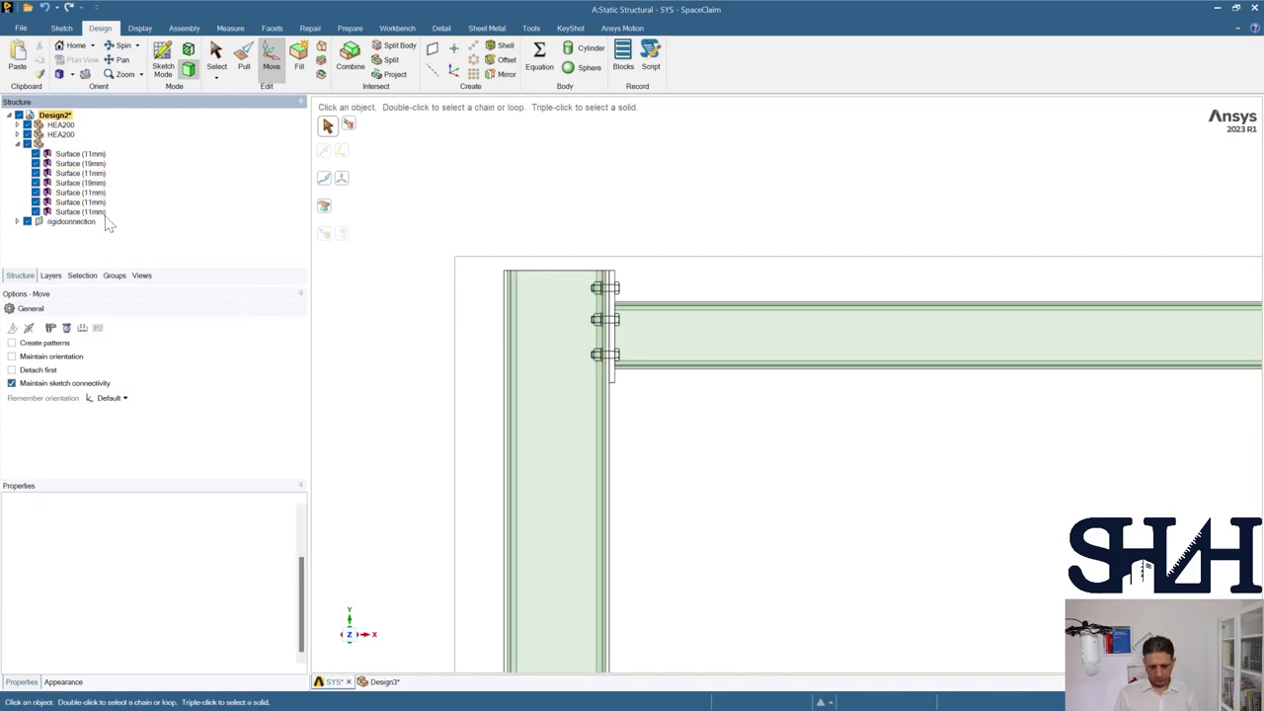
pyautogui.click(69, 154)
pyautogui.click(16, 144)
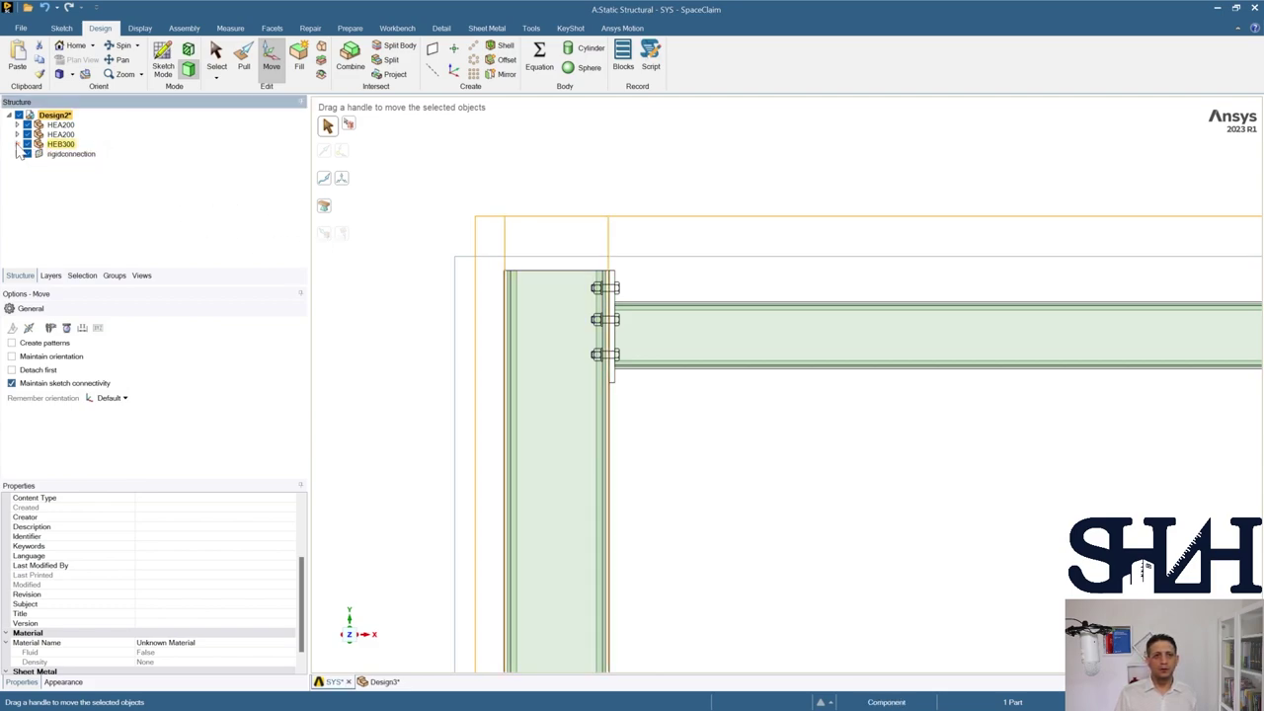
pyautogui.click(409, 271)
pyautogui.scroll(-3, 416, 258)
pyautogui.moveTo(416, 258); pyautogui.dragTo(517, 221, button='middle')
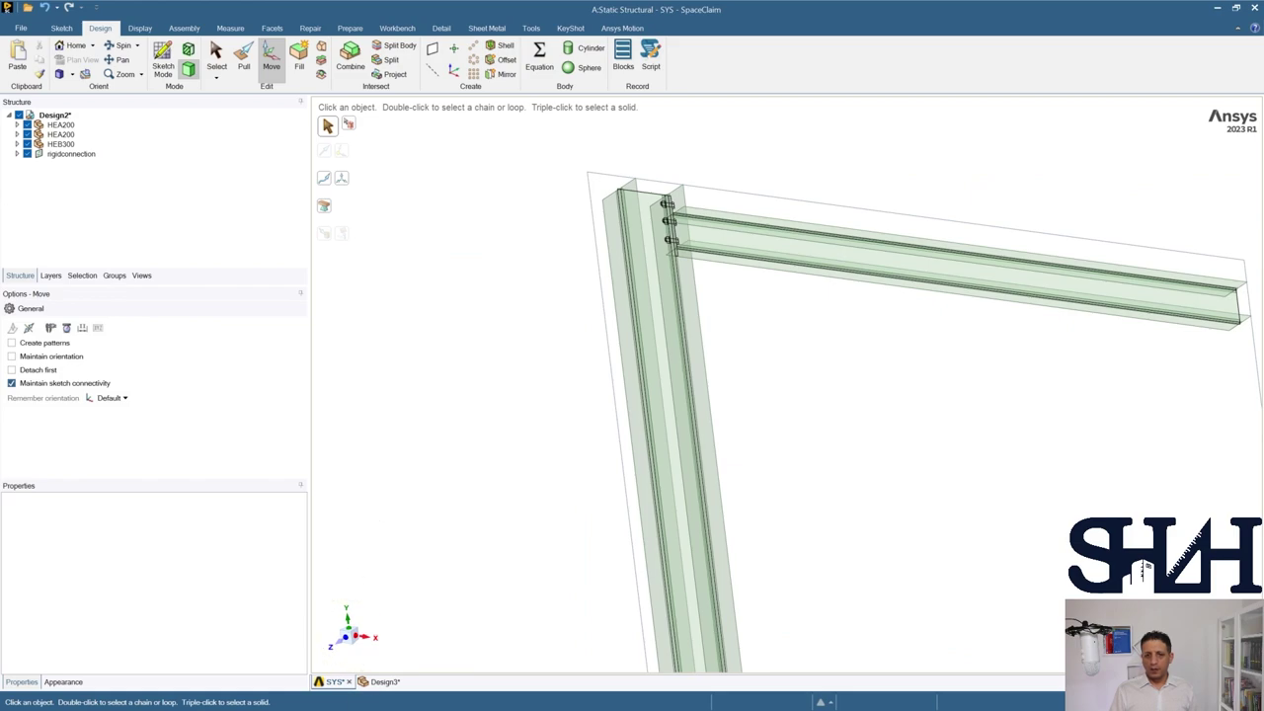
# Step: Delete the seven leftover column surfaces from Design3, keeping only the rigidconnection_details drawing
pyautogui.click(380, 684)
pyautogui.click(480, 404)
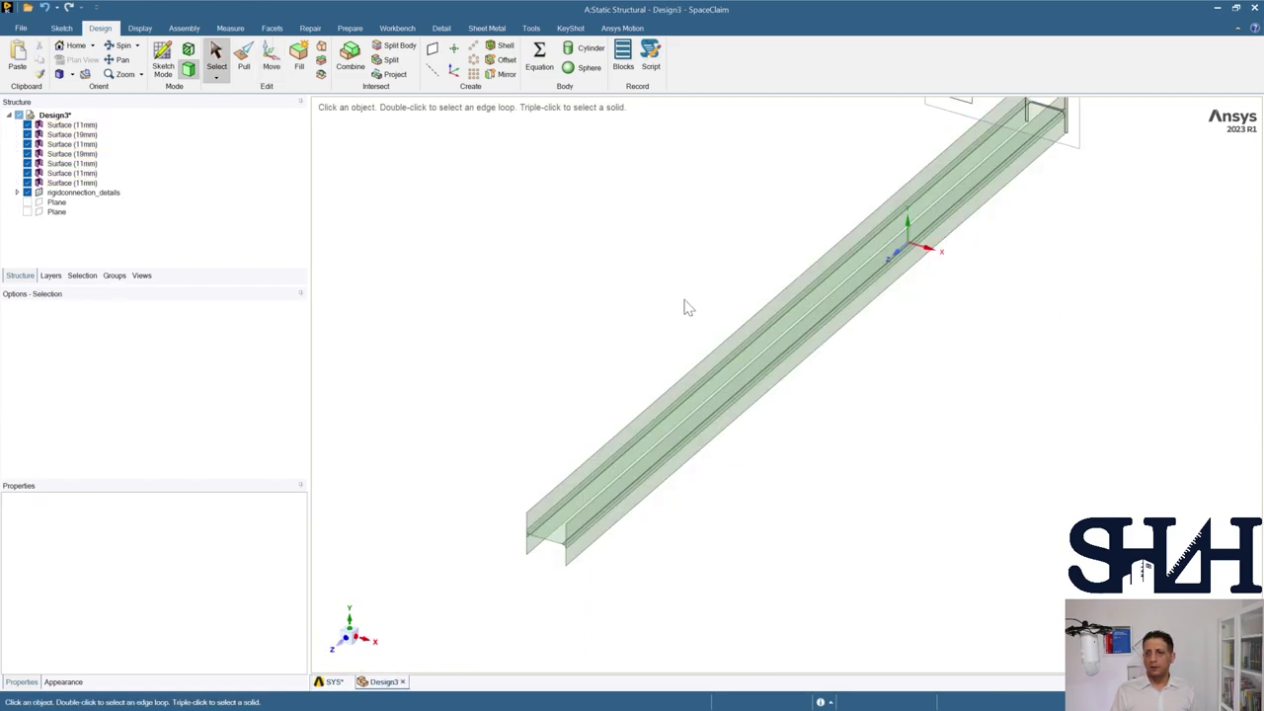
pyautogui.moveTo(686, 296); pyautogui.dragTo(555, 532)
pyautogui.press('Delete')
pyautogui.press('z')
pyautogui.scroll(8, 894, 370)
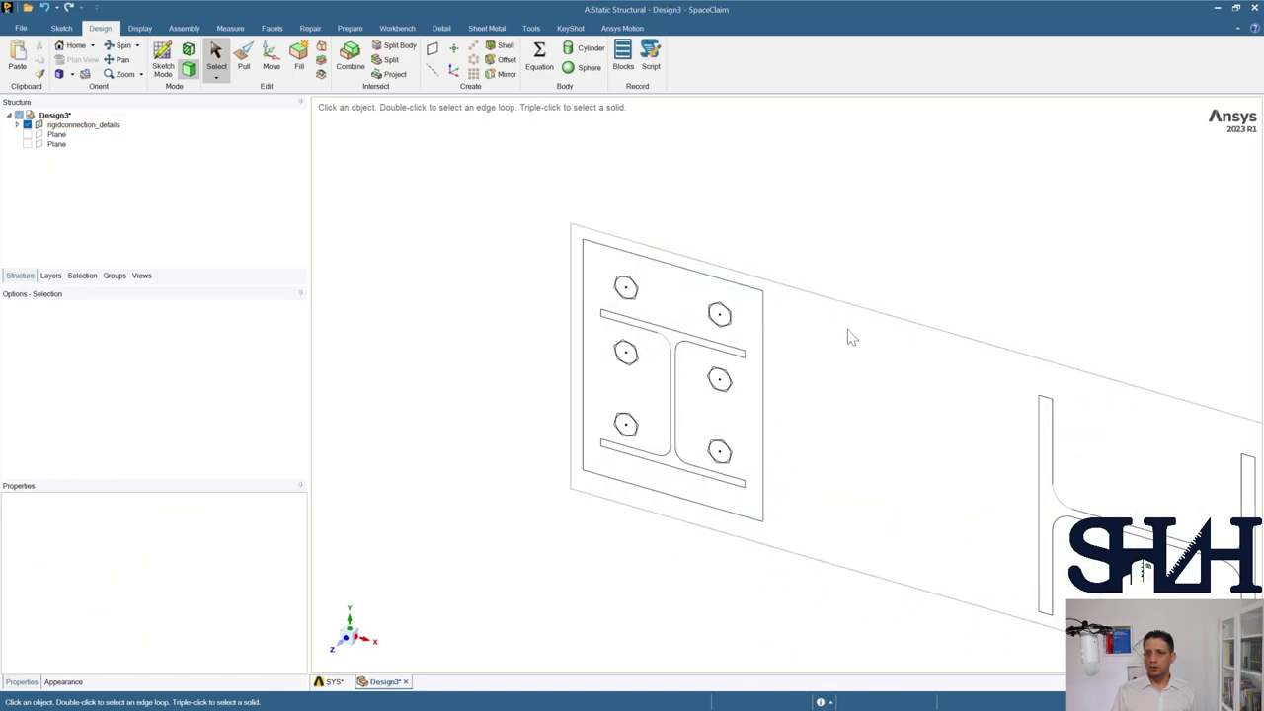
# Step: Start a sketch on the plane of the details drawing and trace the end plate's outline with a rectangle
pyautogui.moveTo(795, 368); pyautogui.dragTo(804, 325, button='middle')
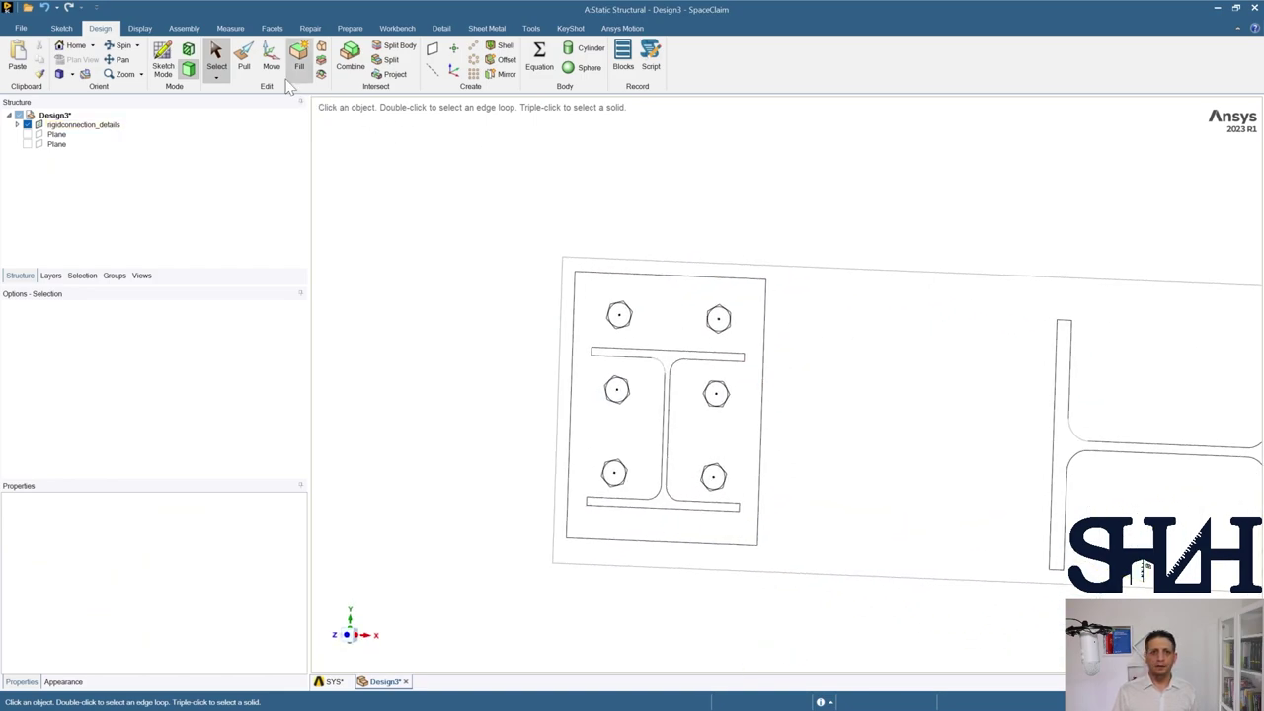
pyautogui.click(160, 61)
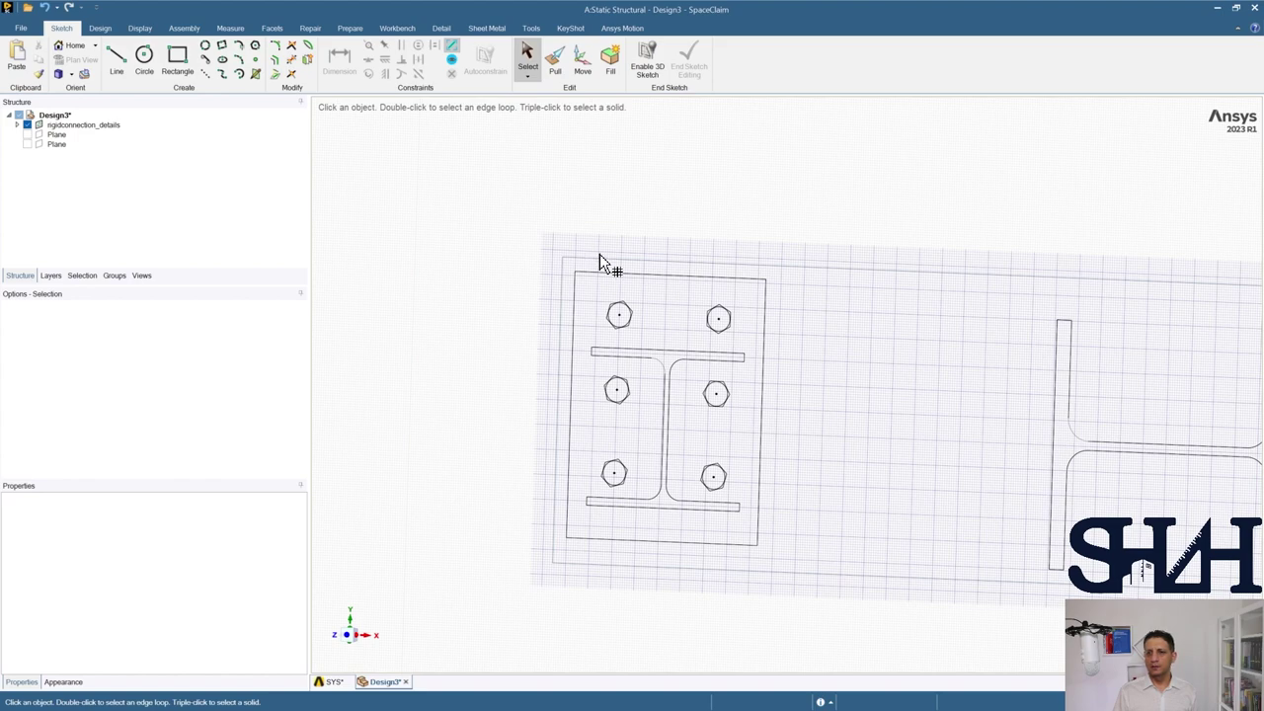
pyautogui.click(599, 259)
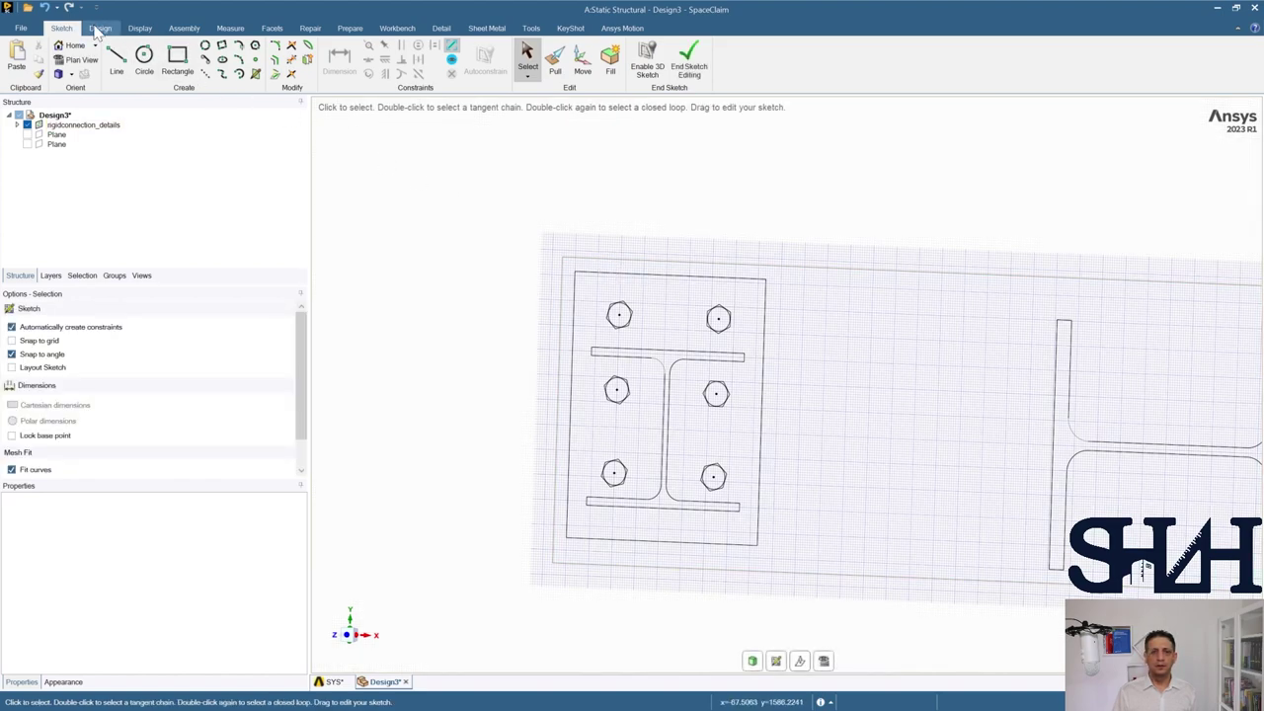
pyautogui.click(178, 61)
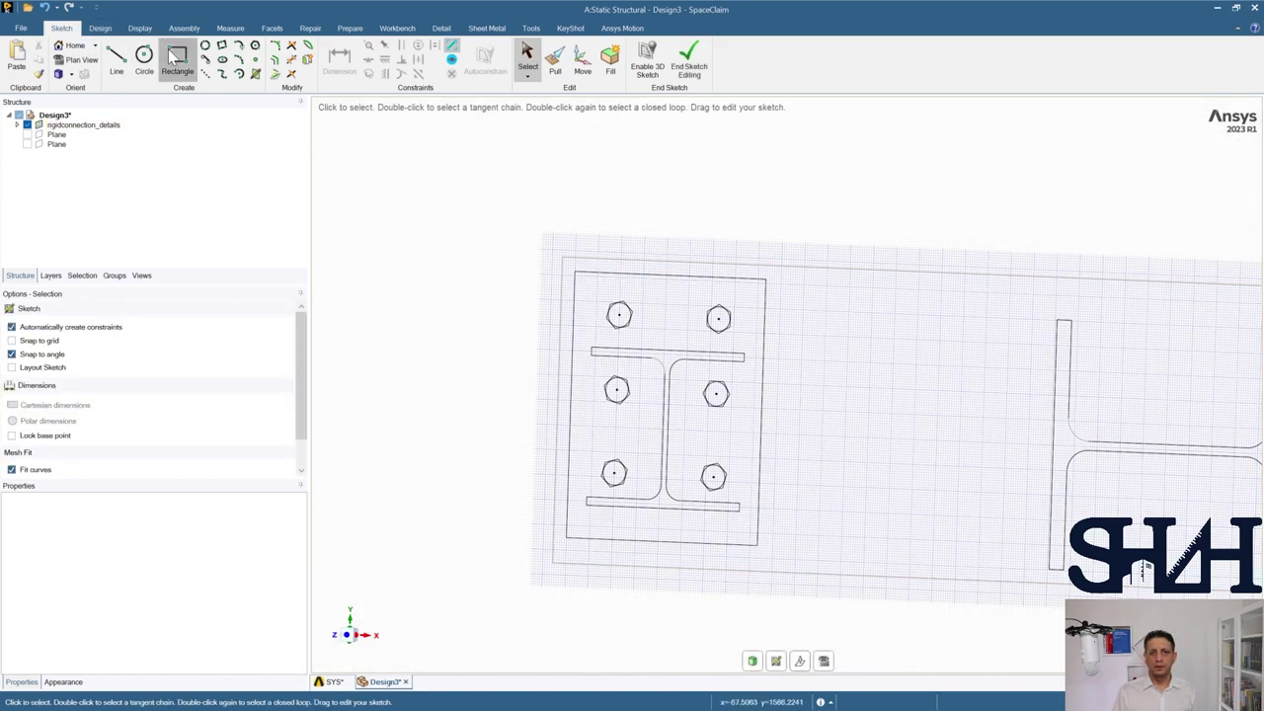
pyautogui.click(575, 272)
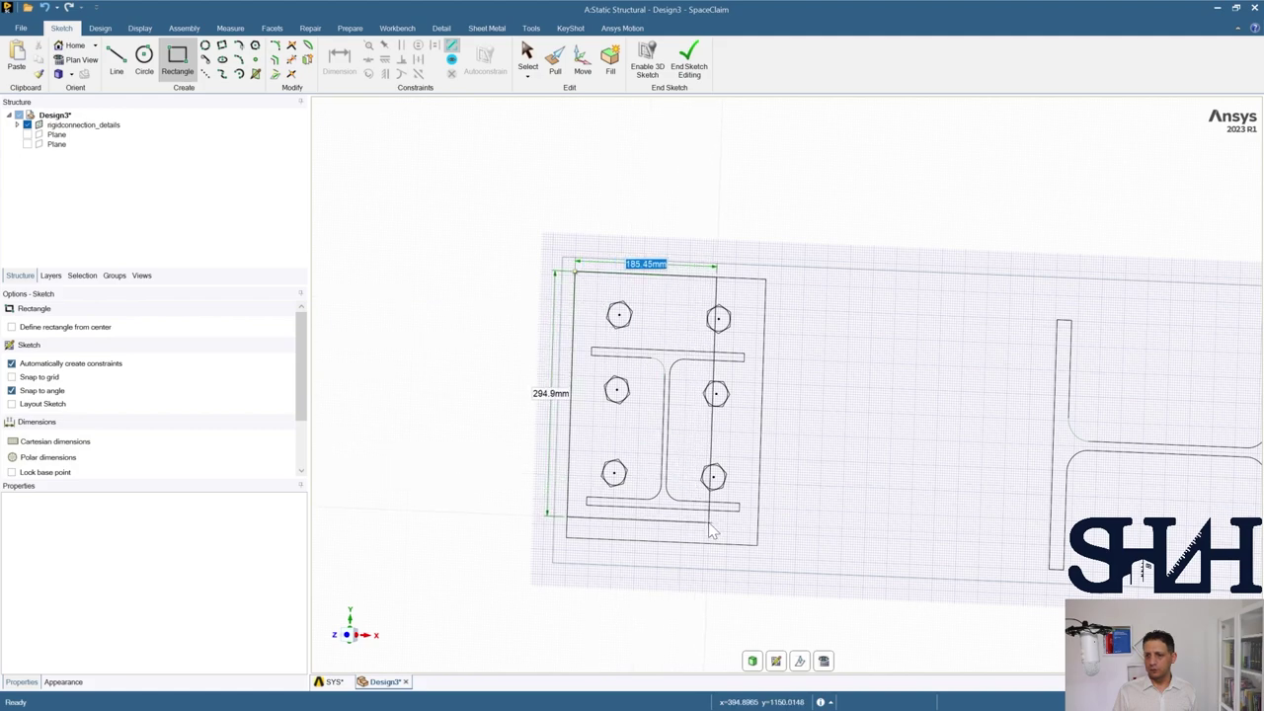
pyautogui.click(757, 546)
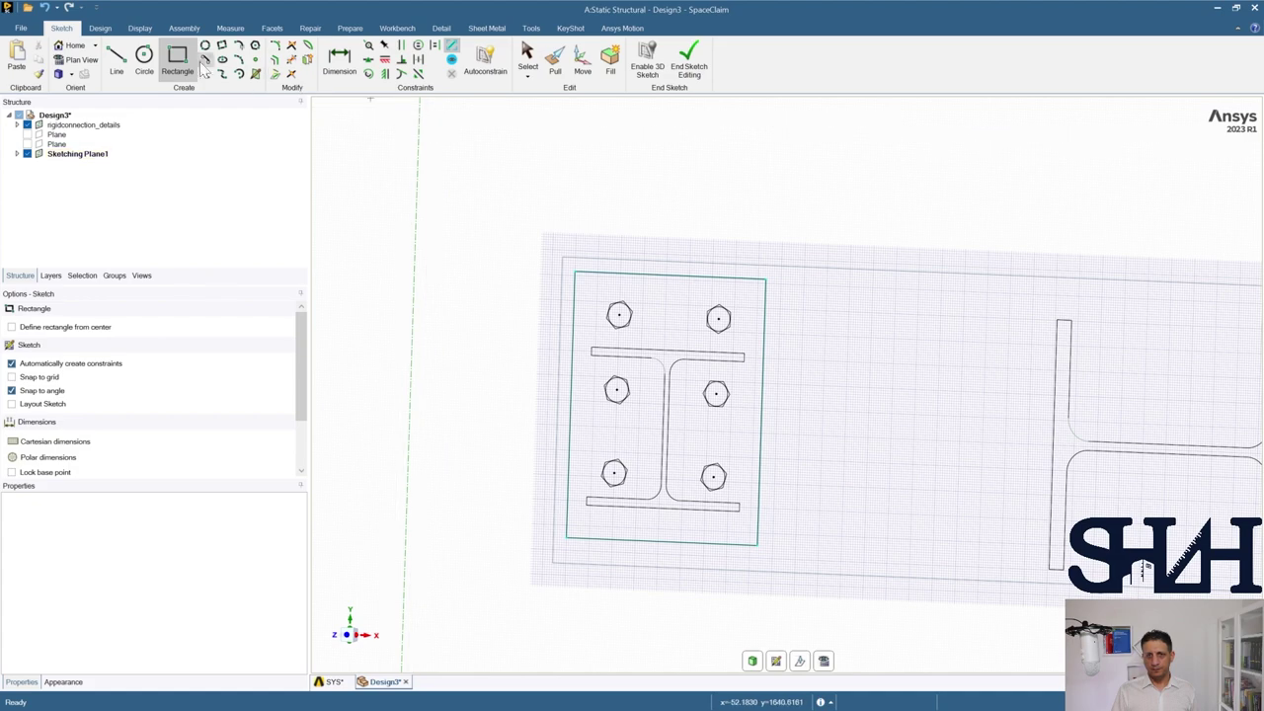
# Step: Sketch 22 mm diameter circles centred on the two upper bolts of the end plate
pyautogui.click(144, 59)
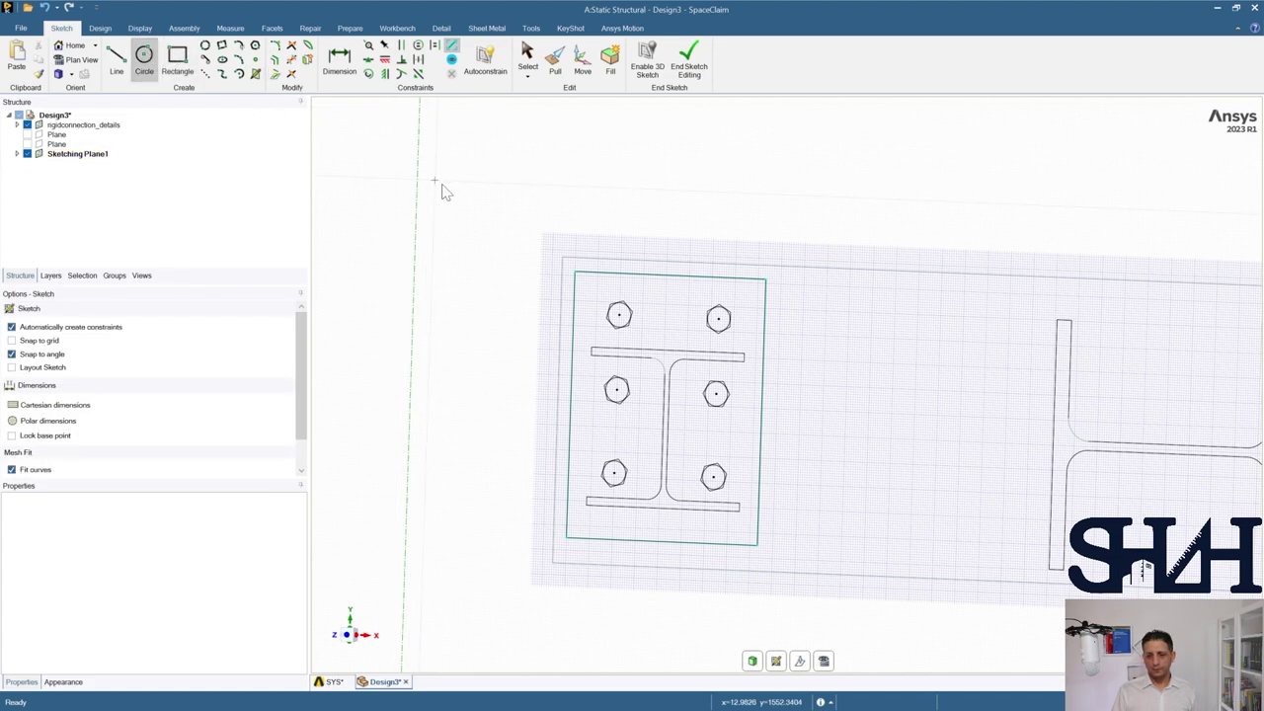
pyautogui.click(619, 316)
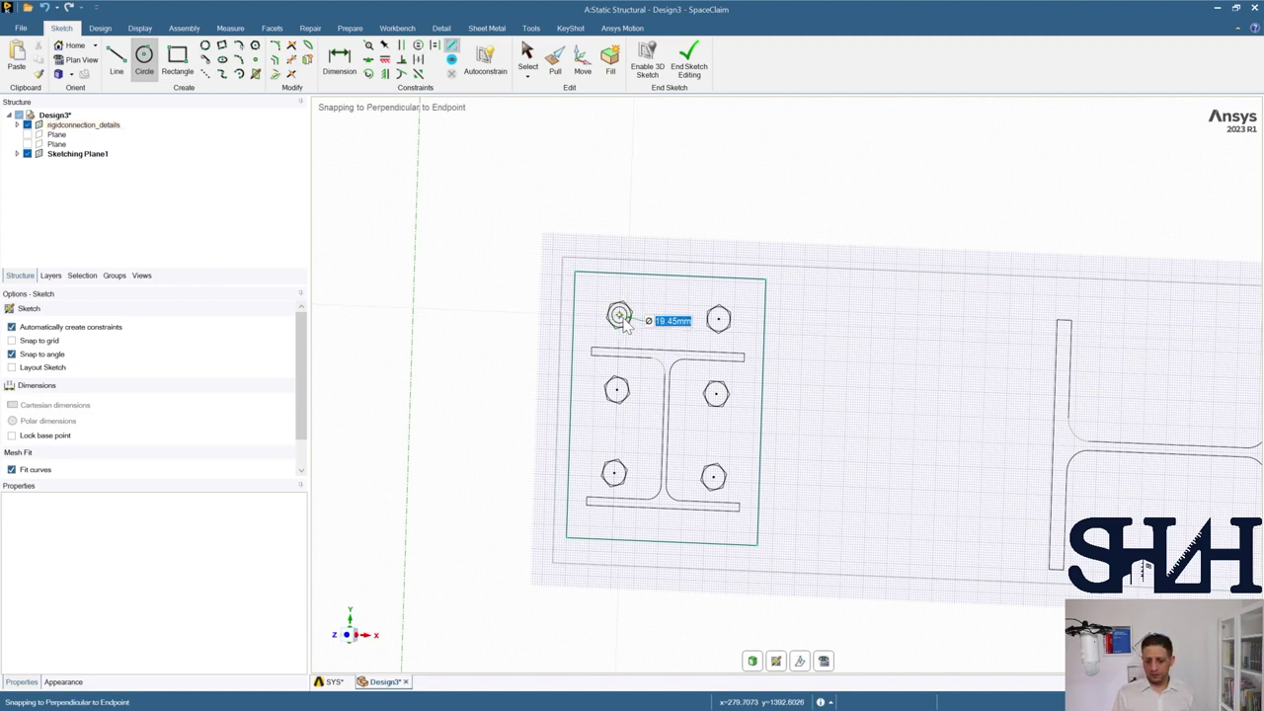
pyautogui.click(624, 326)
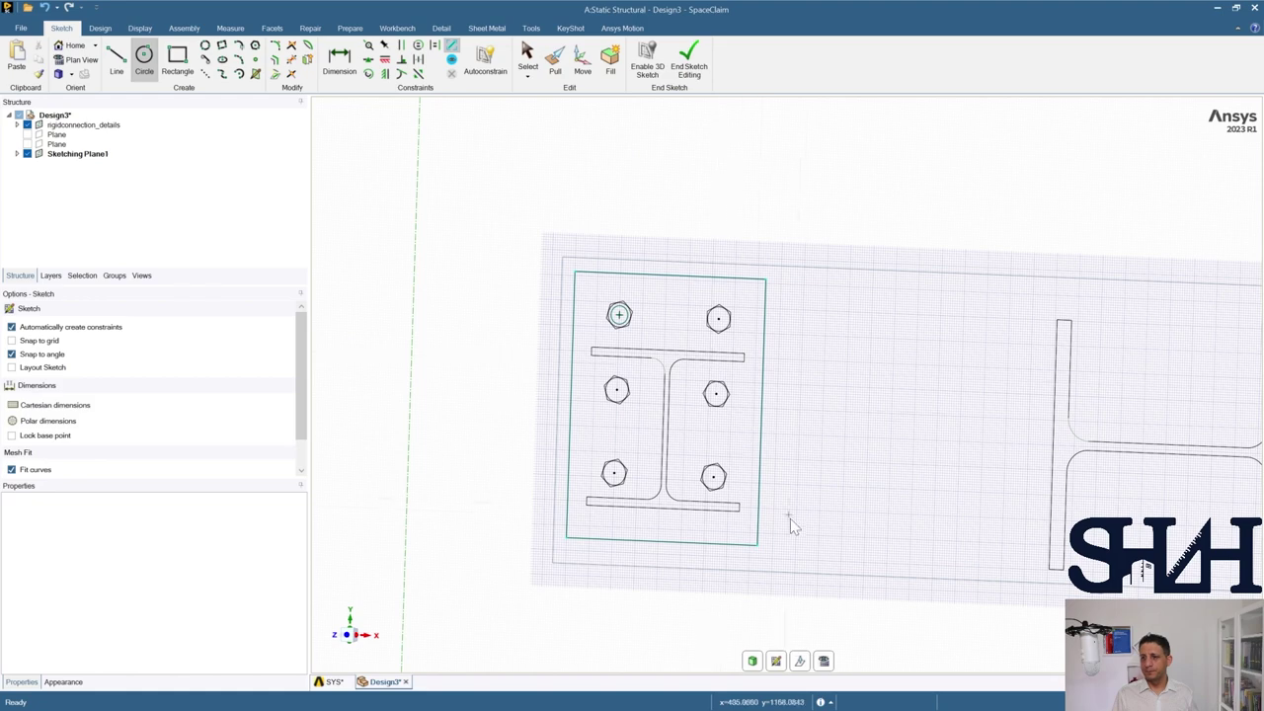
pyautogui.click(823, 660)
pyautogui.click(695, 328)
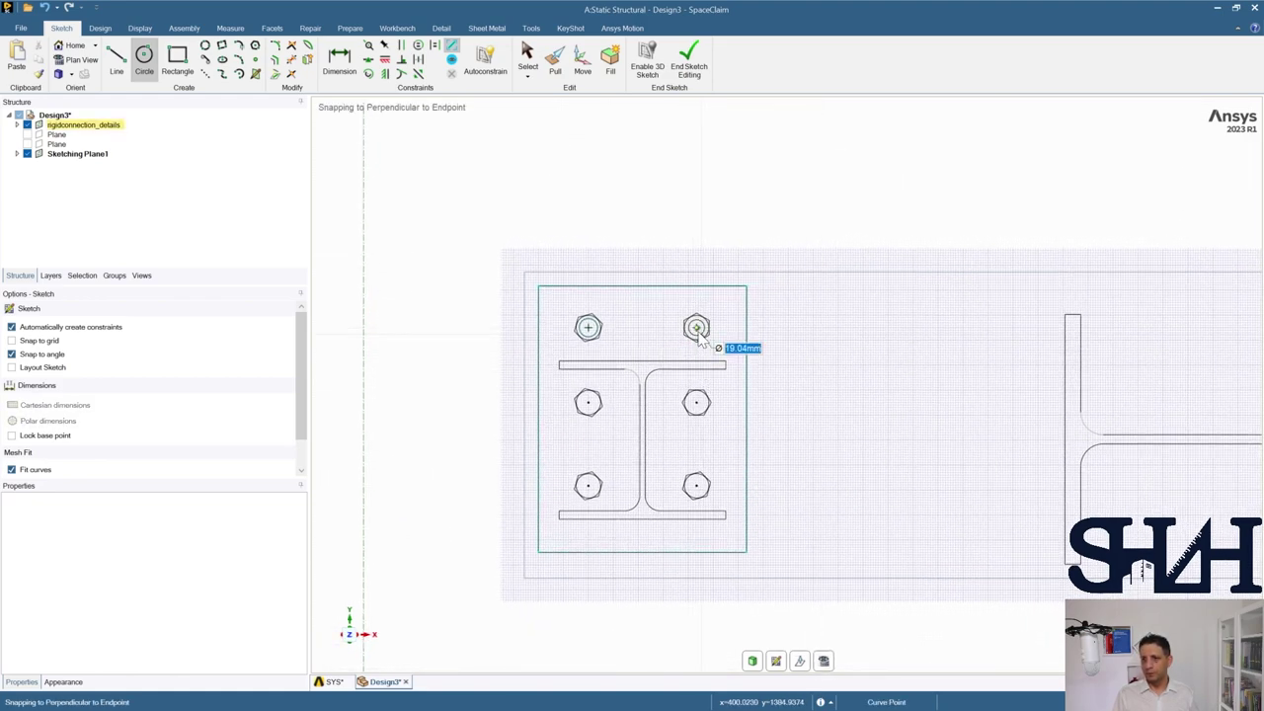
pyautogui.click(698, 338)
# Step: Sketch 22 mm diameter circles centred on the two middle and two lower bolts of the end plate
pyautogui.click(696, 403)
pyautogui.click(701, 413)
pyautogui.click(588, 403)
pyautogui.click(593, 413)
pyautogui.click(588, 487)
pyautogui.click(593, 496)
pyautogui.click(696, 487)
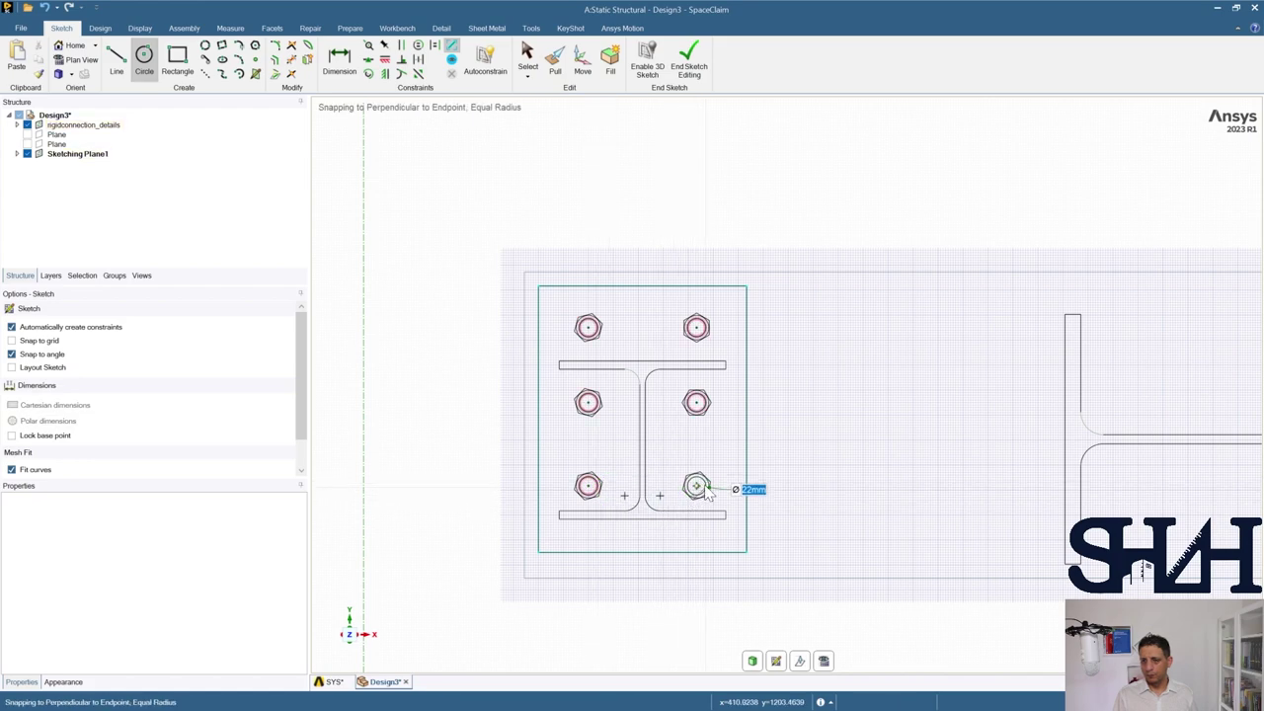
pyautogui.click(701, 495)
# Step: Finish the sketch to turn the end plate outline into a surface with six bolt holes
pyautogui.click(688, 59)
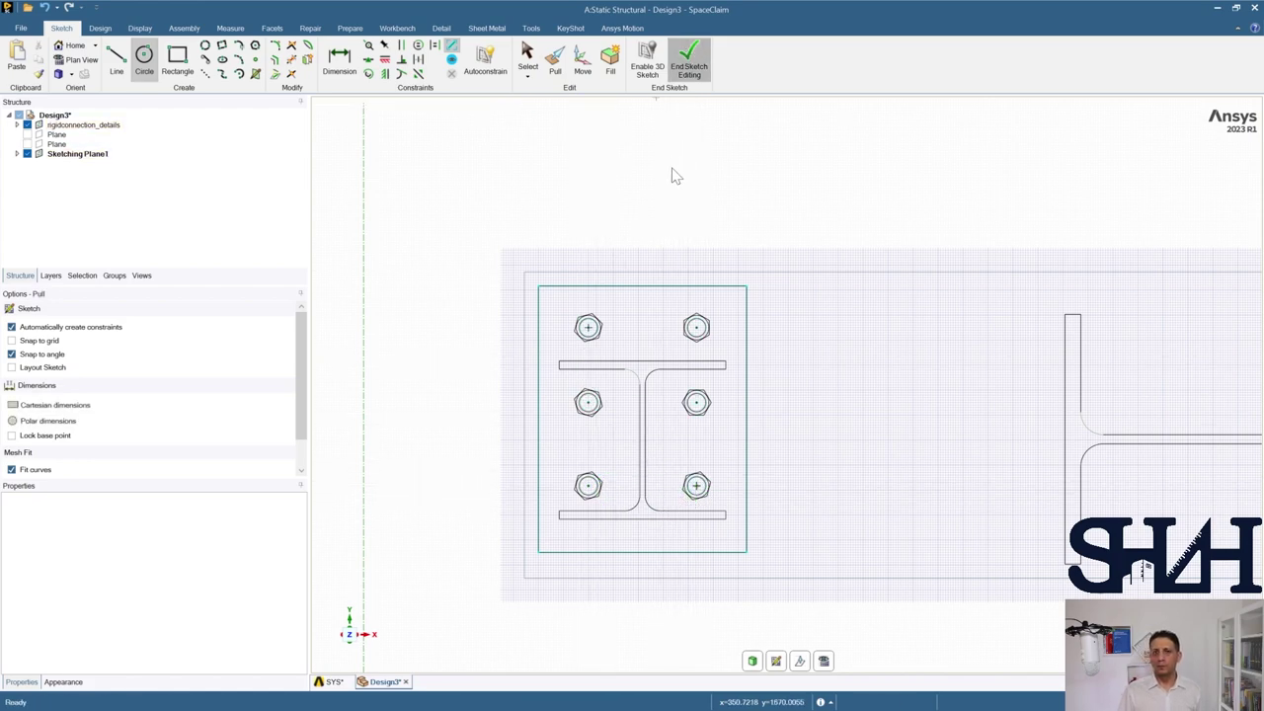
pyautogui.press('s')
pyautogui.moveTo(559, 253); pyautogui.dragTo(516, 263, button='middle')
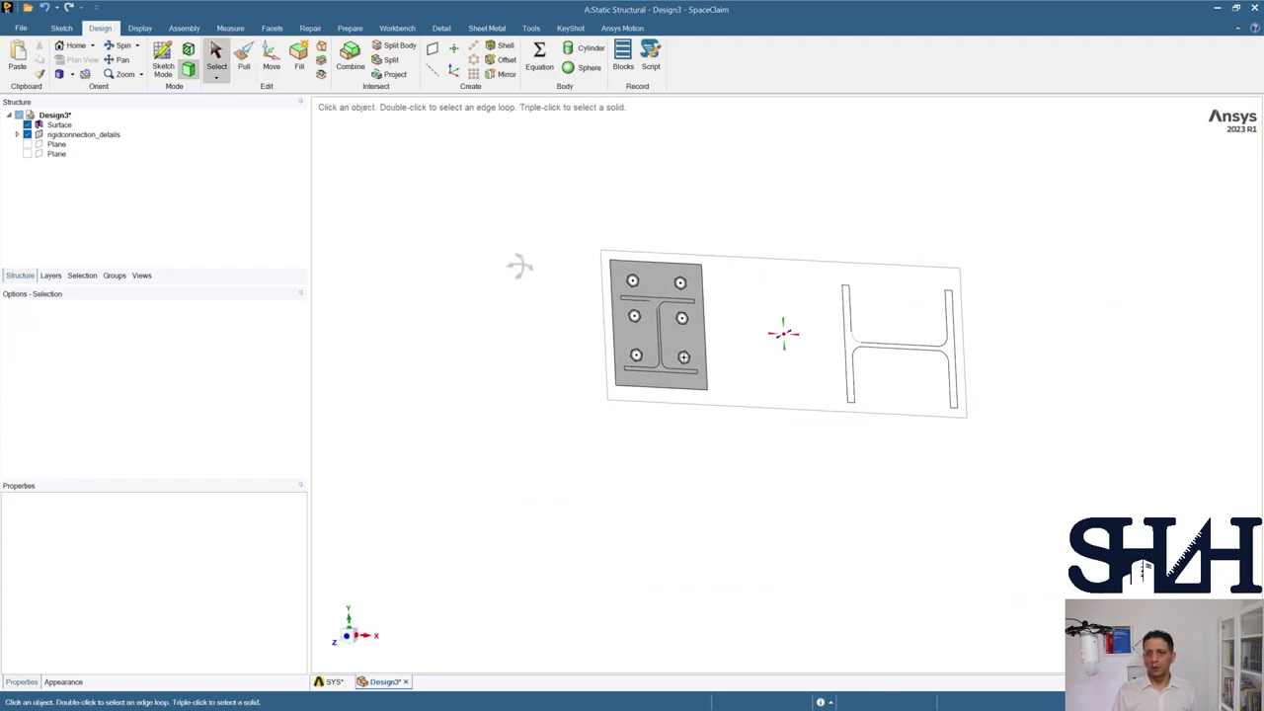
pyautogui.scroll(3, 599, 273)
# Step: Set the end plate surface's thickness to 16 mm
pyautogui.click(691, 274)
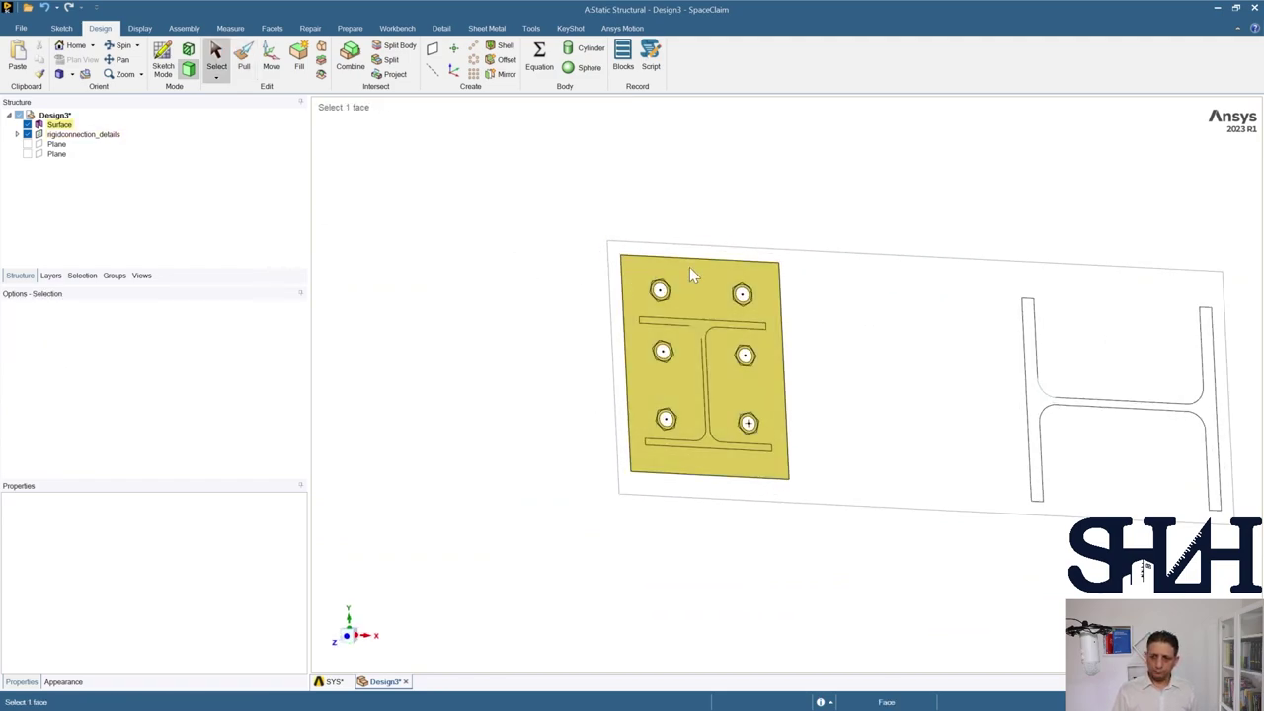
pyautogui.click(690, 268)
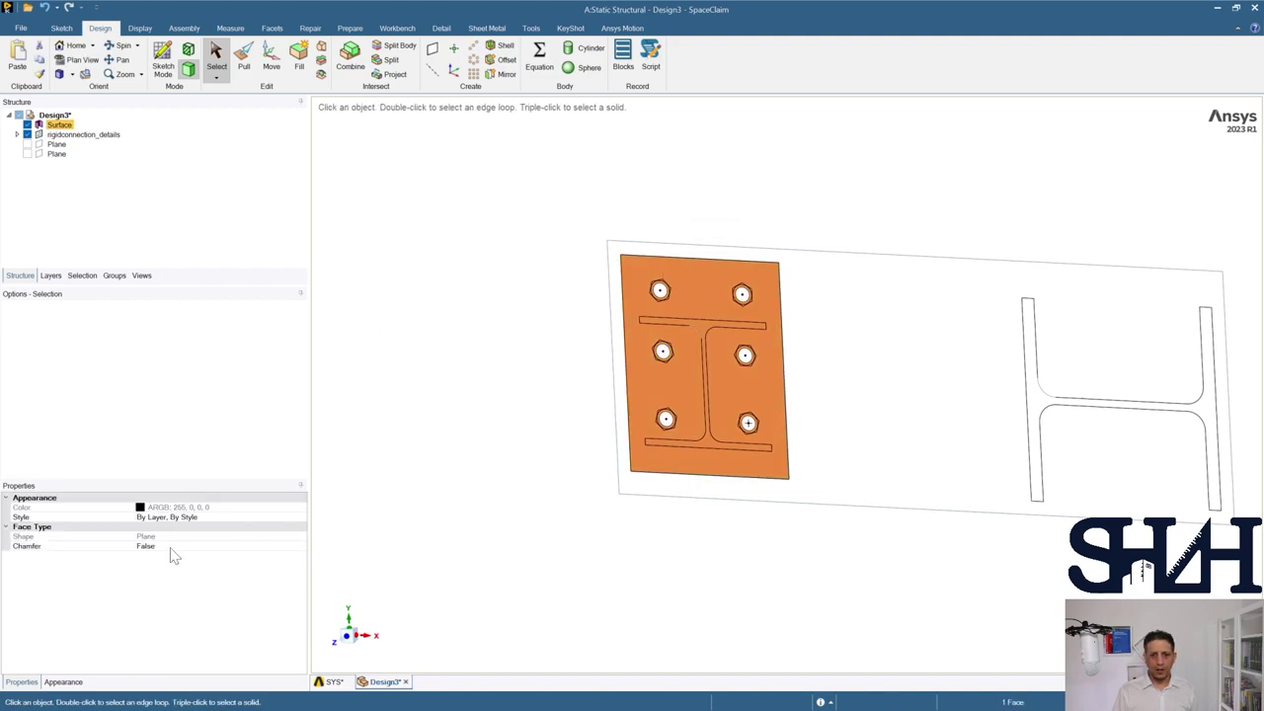
pyautogui.click(59, 124)
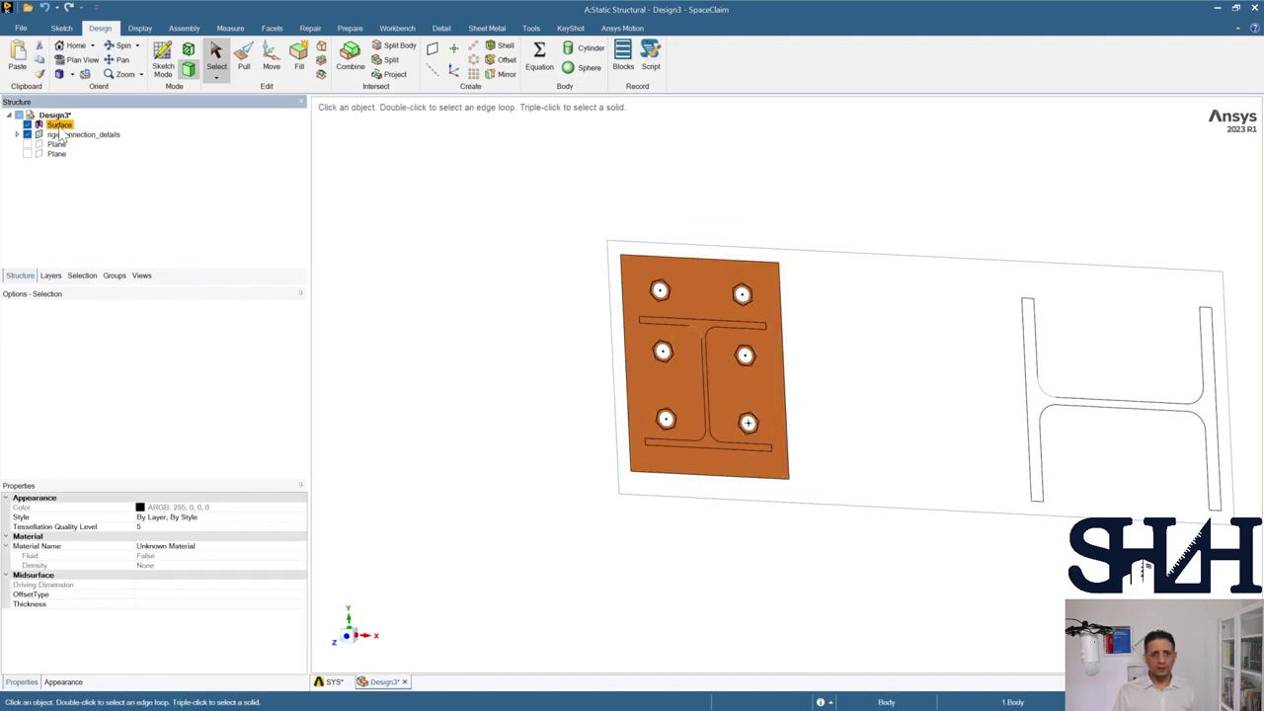
pyautogui.click(166, 603)
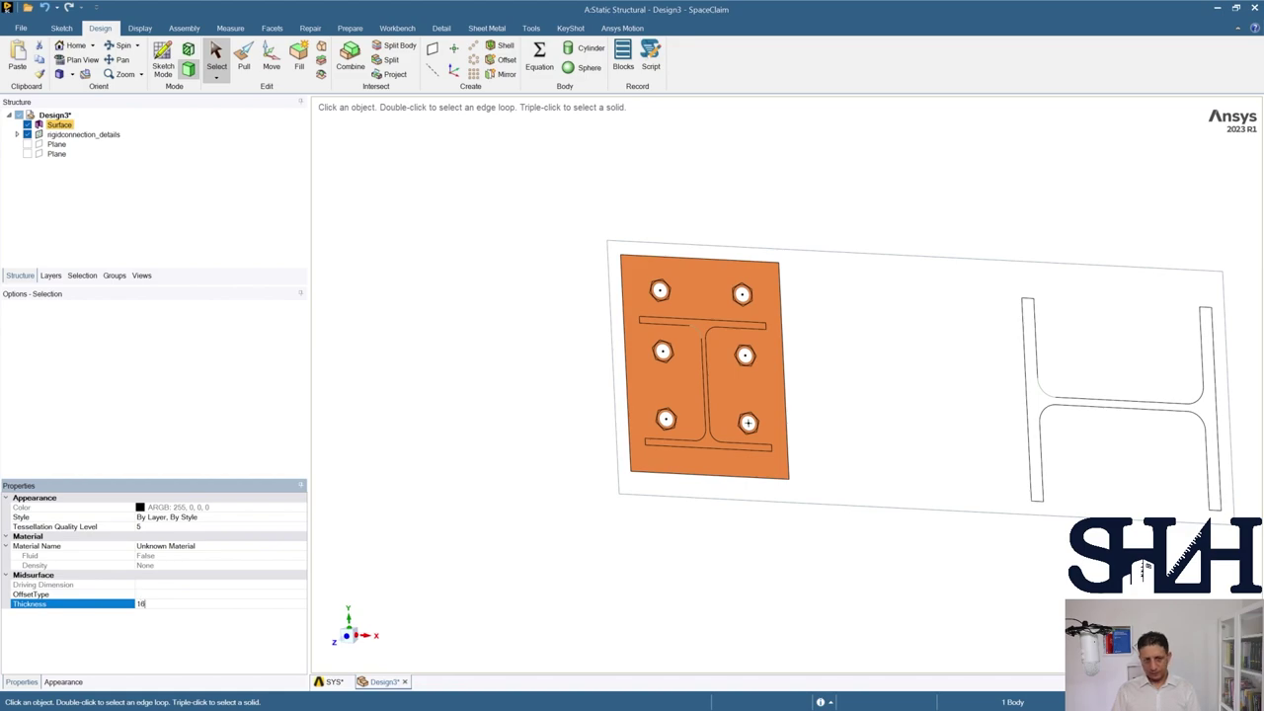
pyautogui.press('Return')
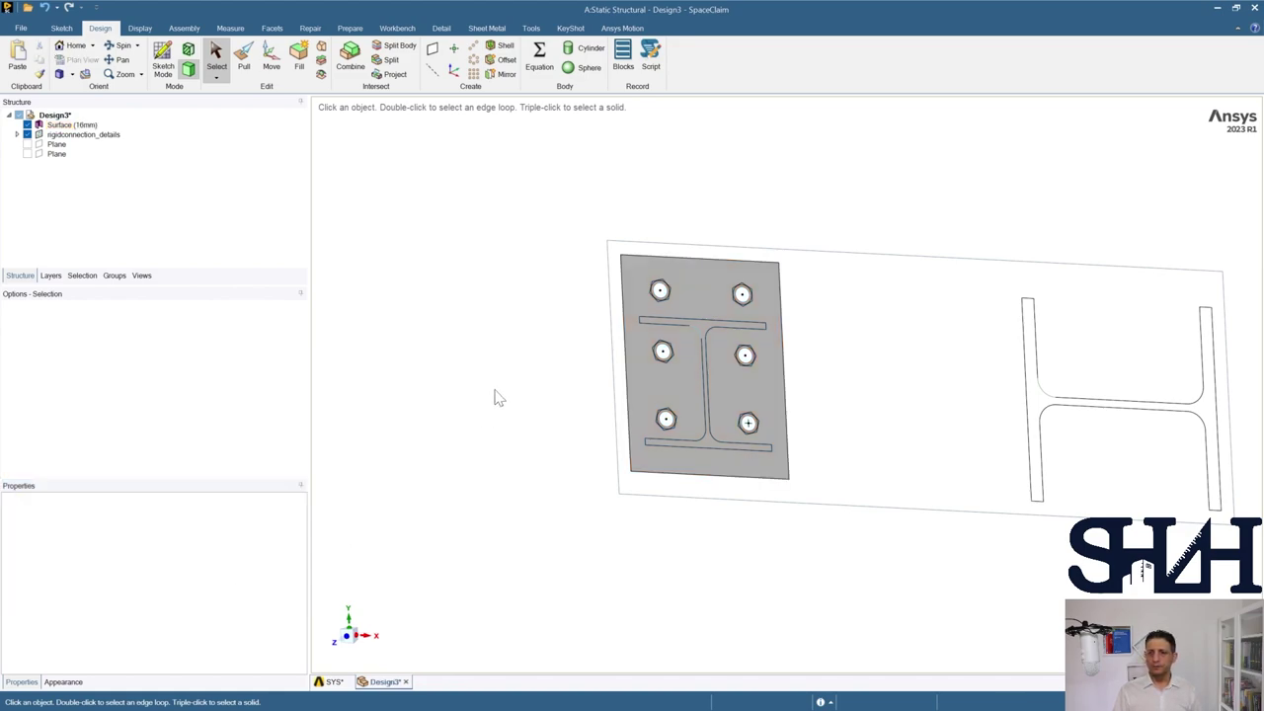
# Step: Colour the end plate surface light green and hide the rigidconnection_details drawing
pyautogui.click(673, 277)
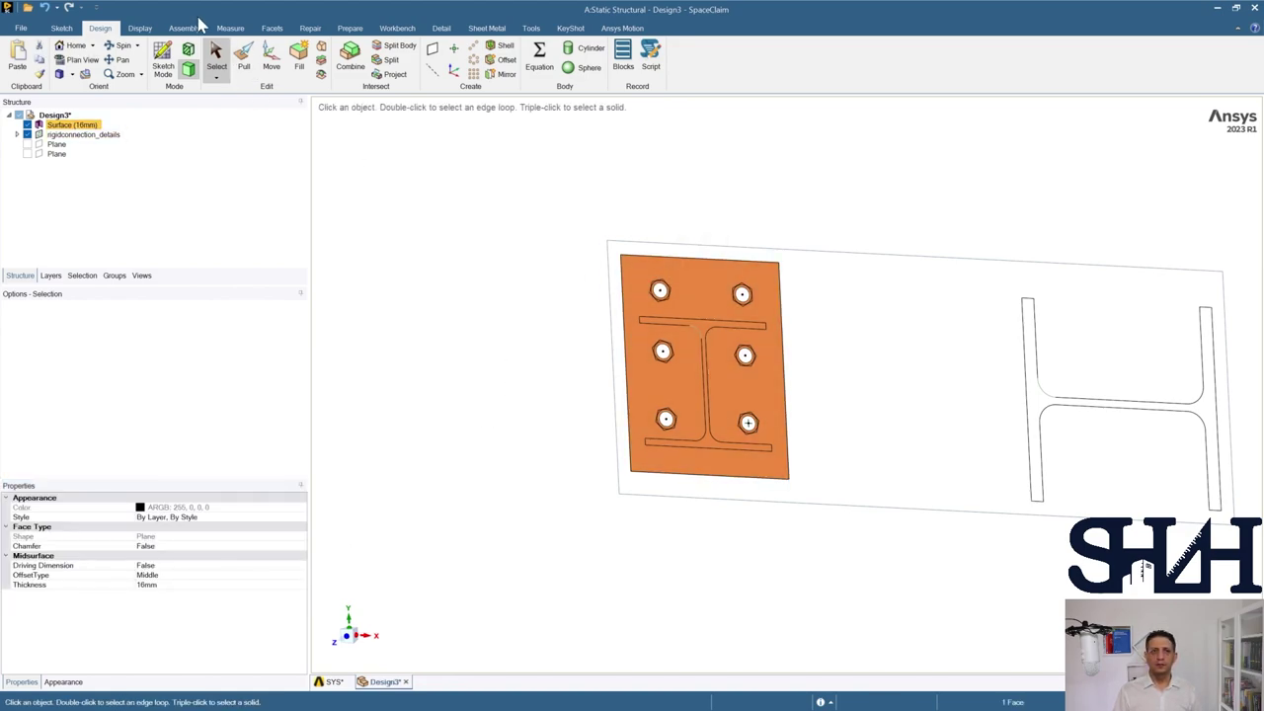
pyautogui.click(140, 27)
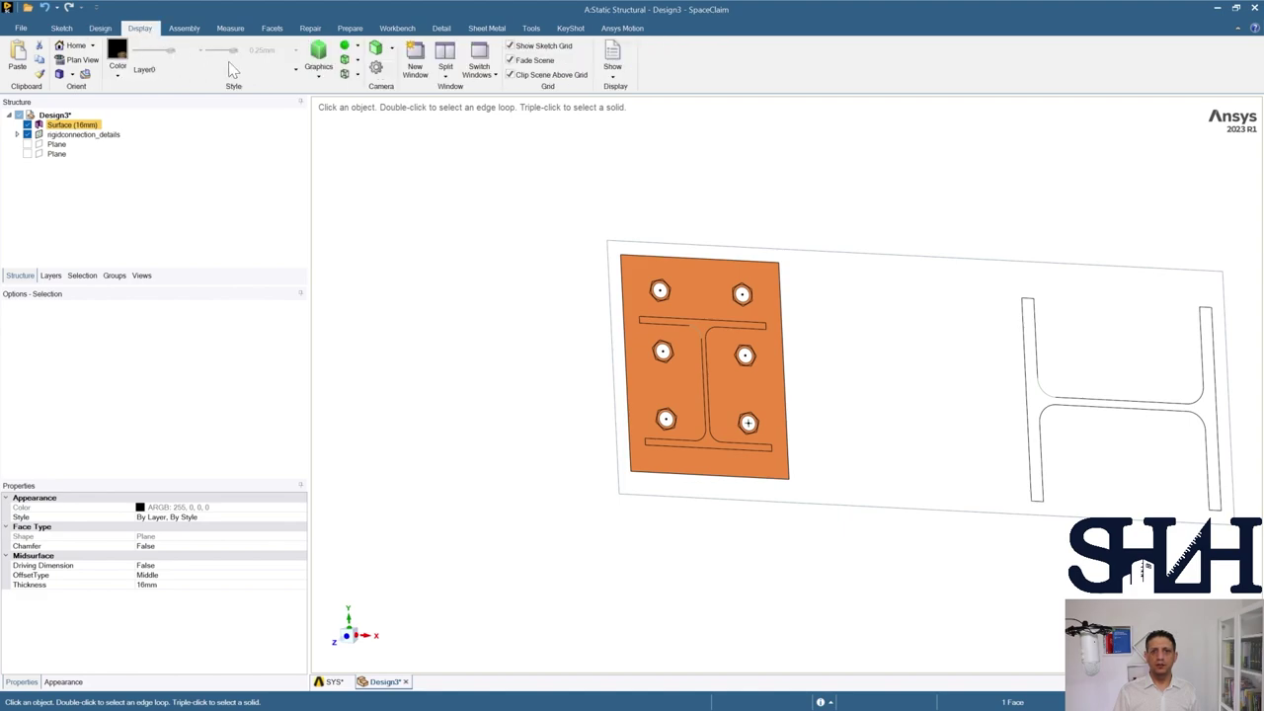
pyautogui.click(119, 71)
pyautogui.click(179, 124)
pyautogui.click(442, 340)
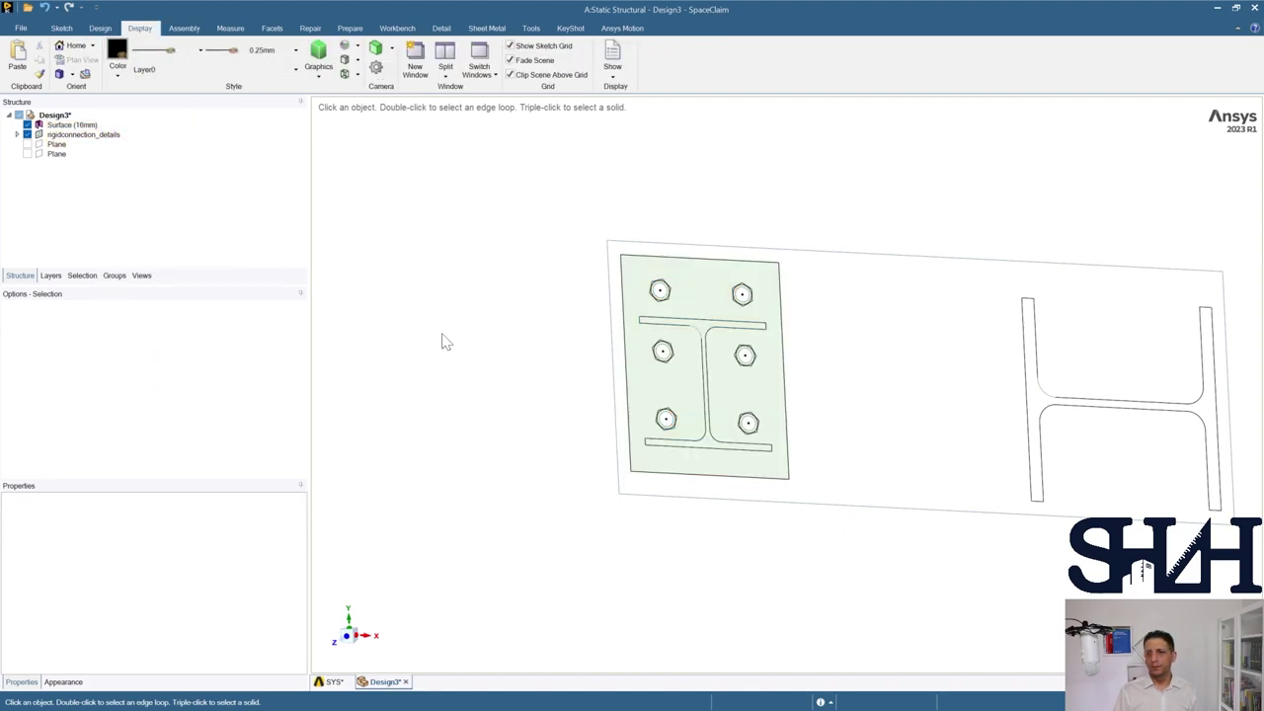
pyautogui.click(27, 134)
pyautogui.scroll(2, 597, 321)
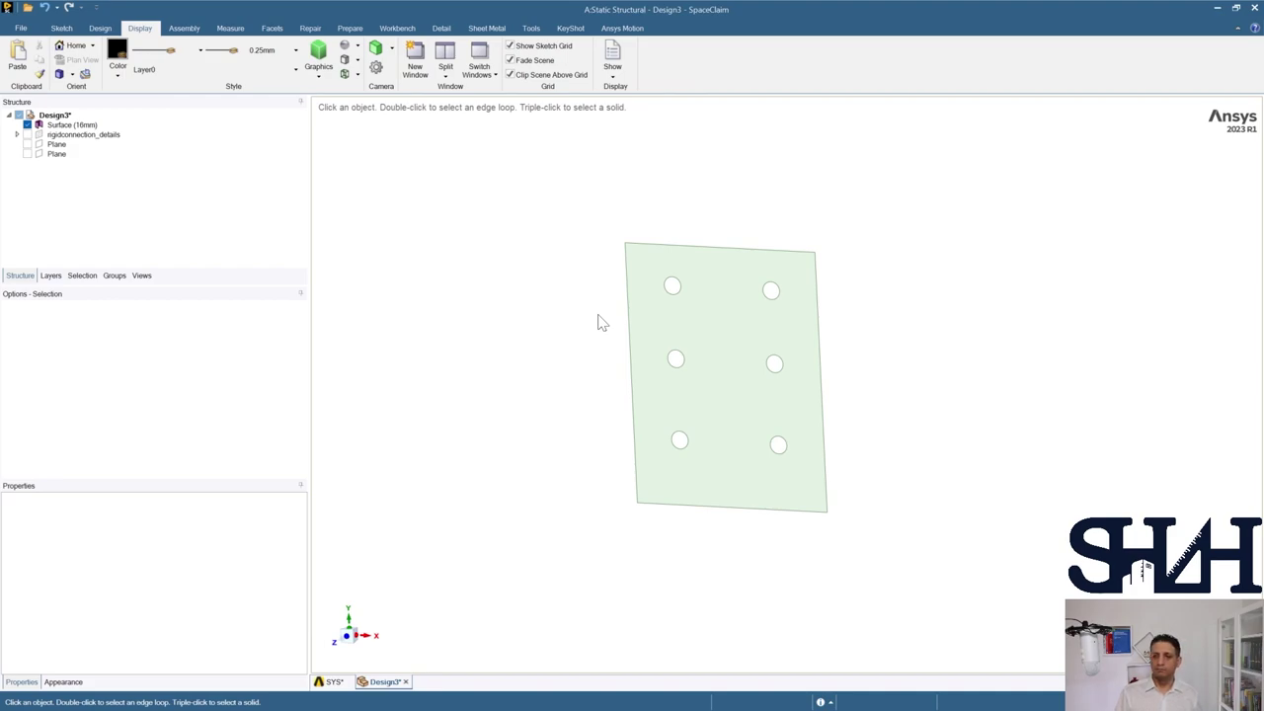
pyautogui.scroll(2, 661, 284)
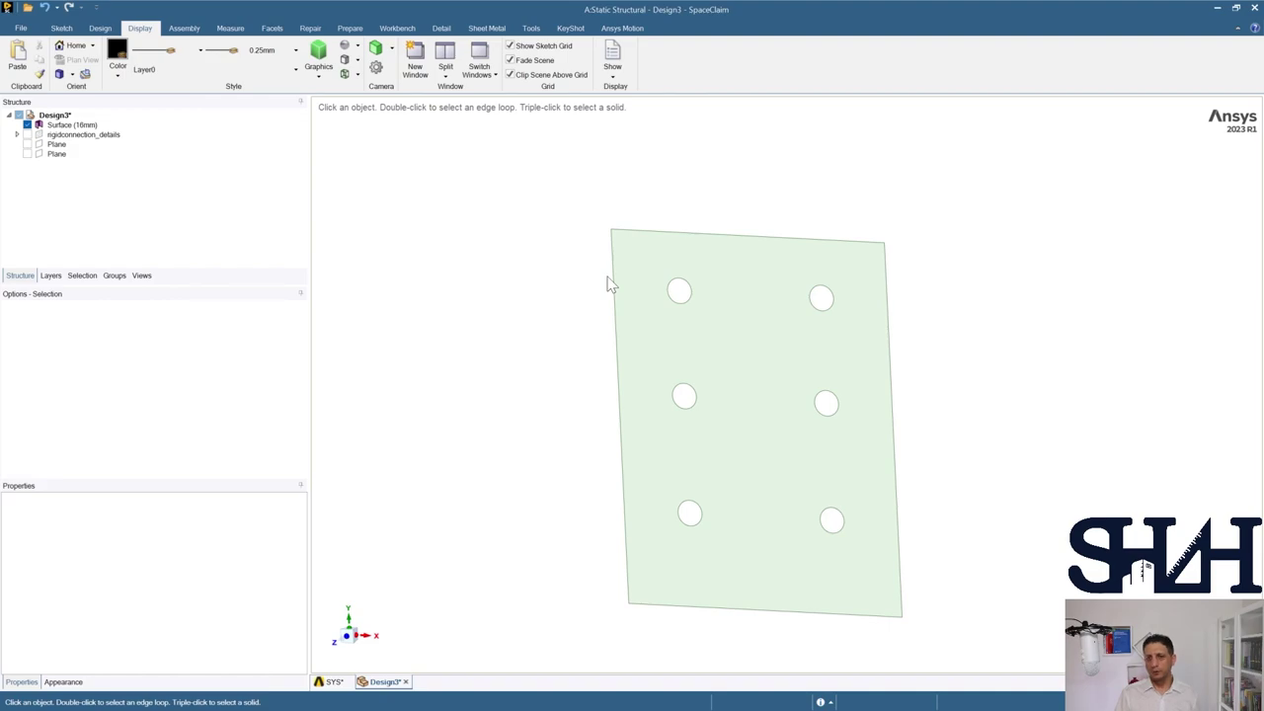
# Step: Start a sketch on the end plate face and draw a 34 mm diameter circle concentric with its upper-left bolt hole
pyautogui.click(102, 28)
pyautogui.click(163, 62)
pyautogui.click(705, 268)
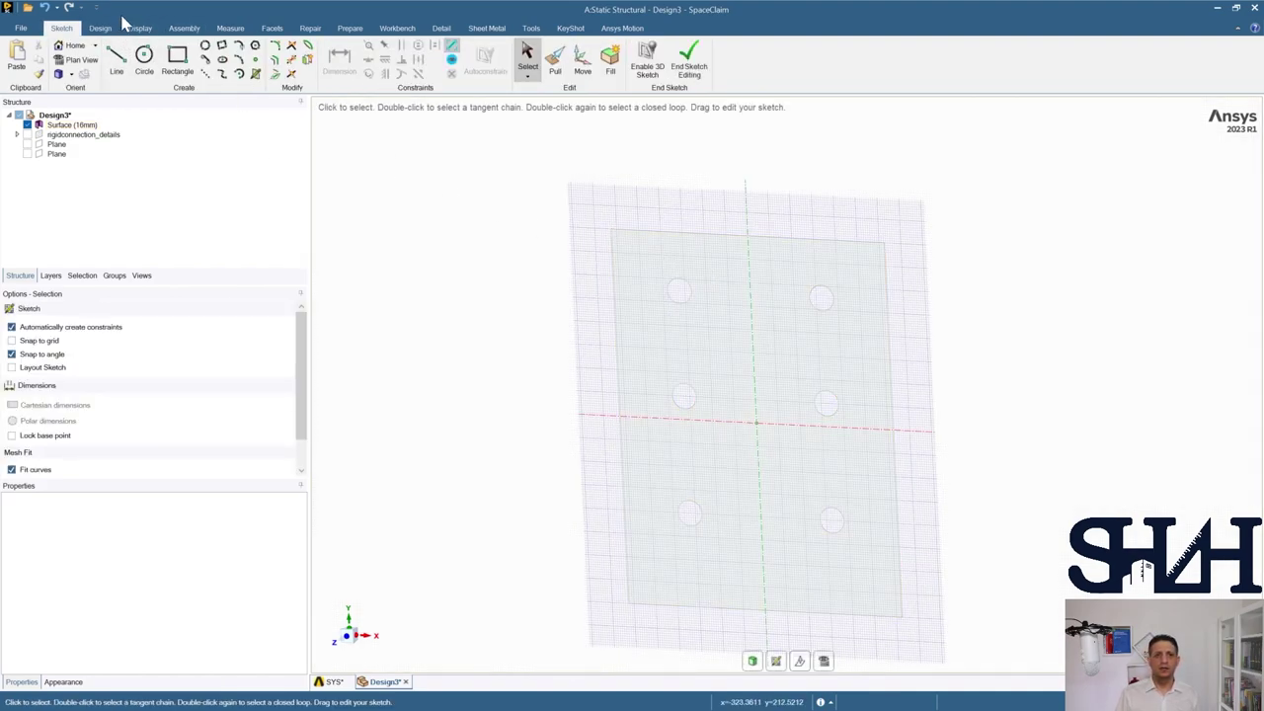
pyautogui.click(145, 57)
pyautogui.scroll(4, 672, 296)
pyautogui.click(689, 269)
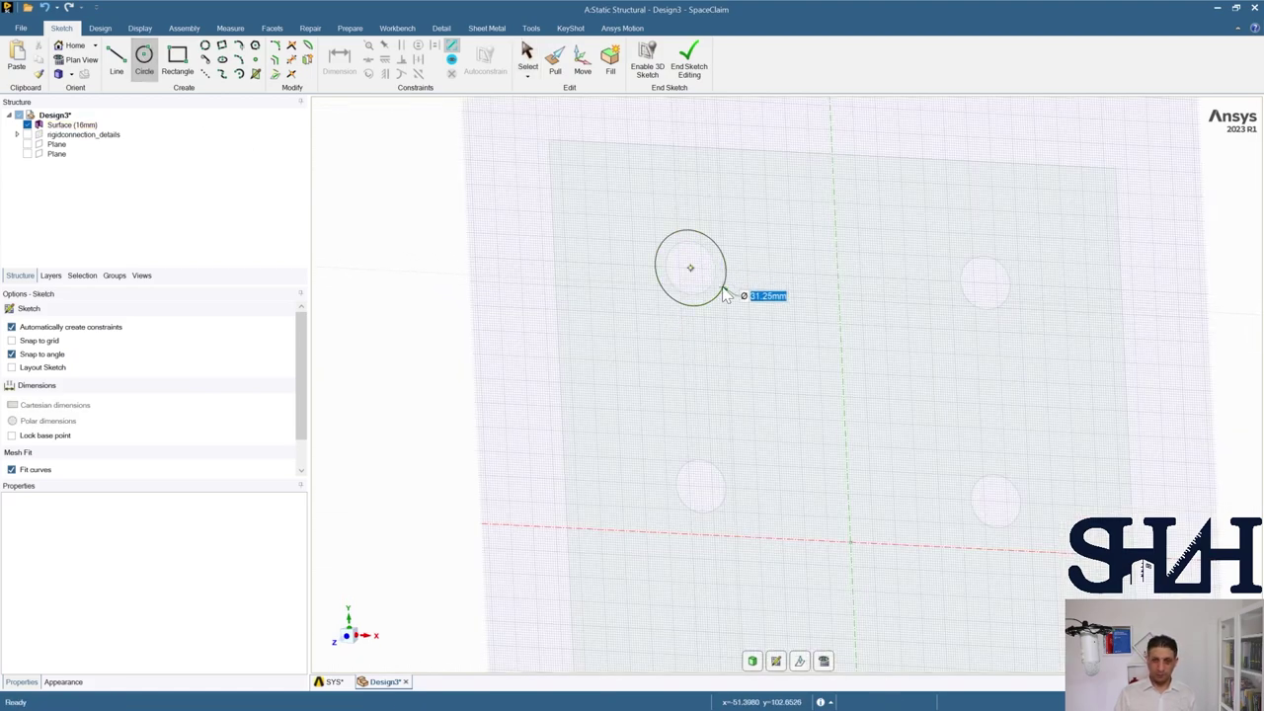
pyautogui.write('34')
pyautogui.press('Return')
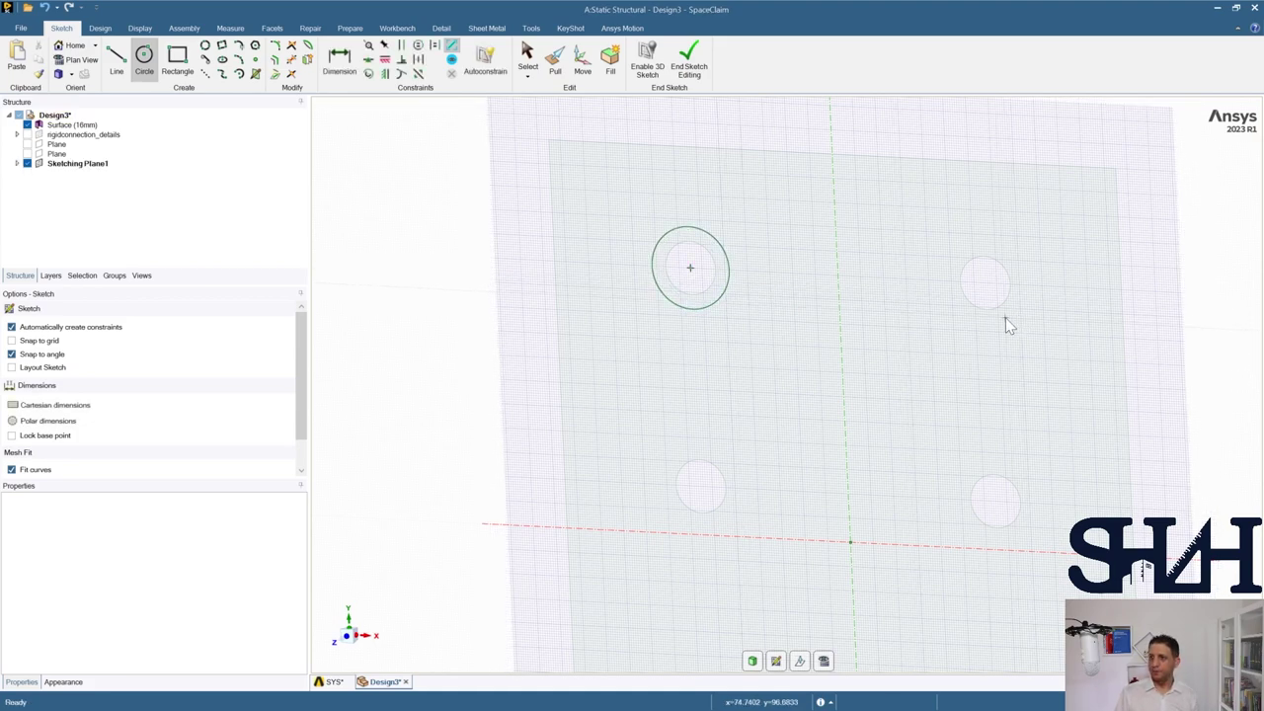
# Step: Sketch circles concentric with the upper-right and both middle-row bolt holes, matching the first circle's diameter
pyautogui.click(825, 662)
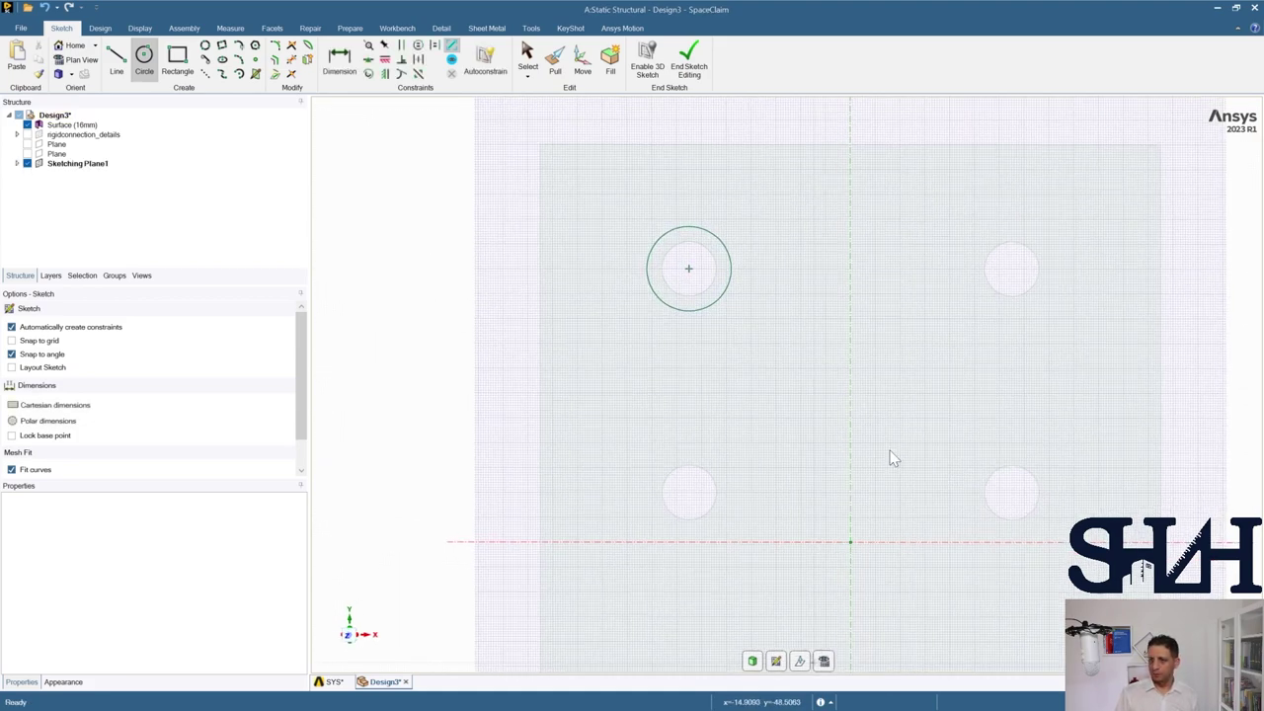
pyautogui.click(1011, 269)
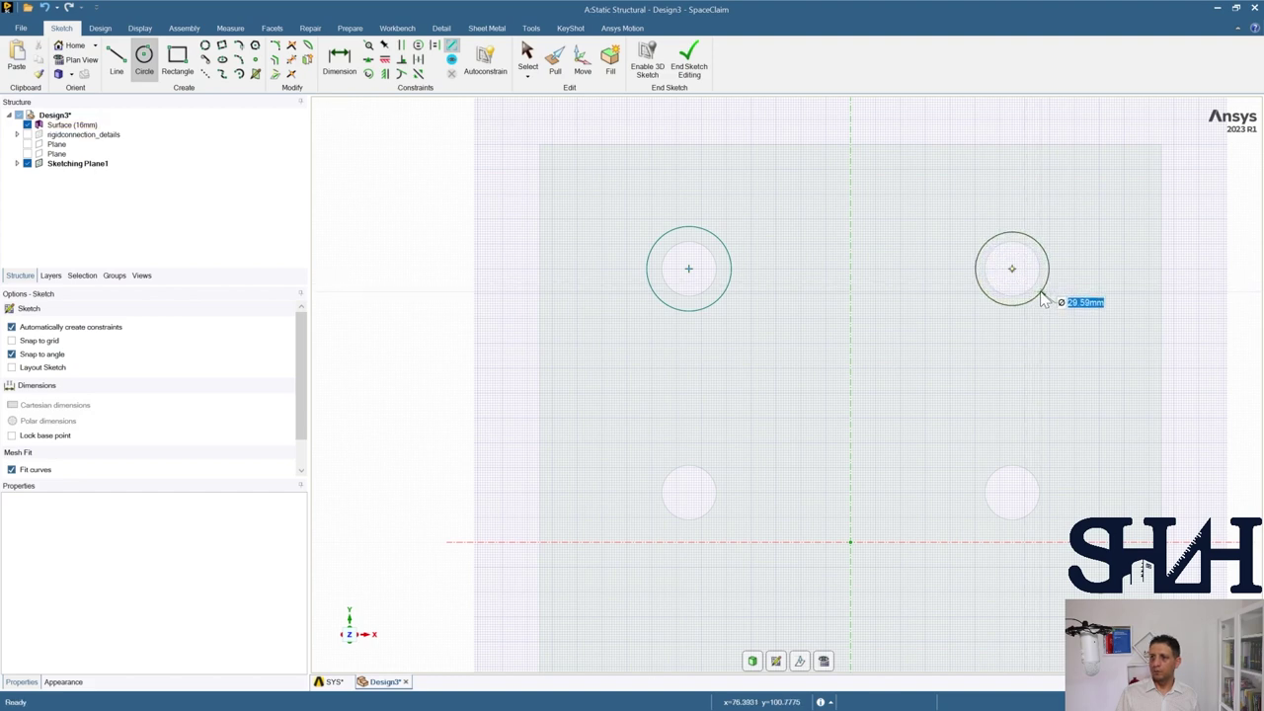
pyautogui.click(1043, 297)
pyautogui.click(689, 492)
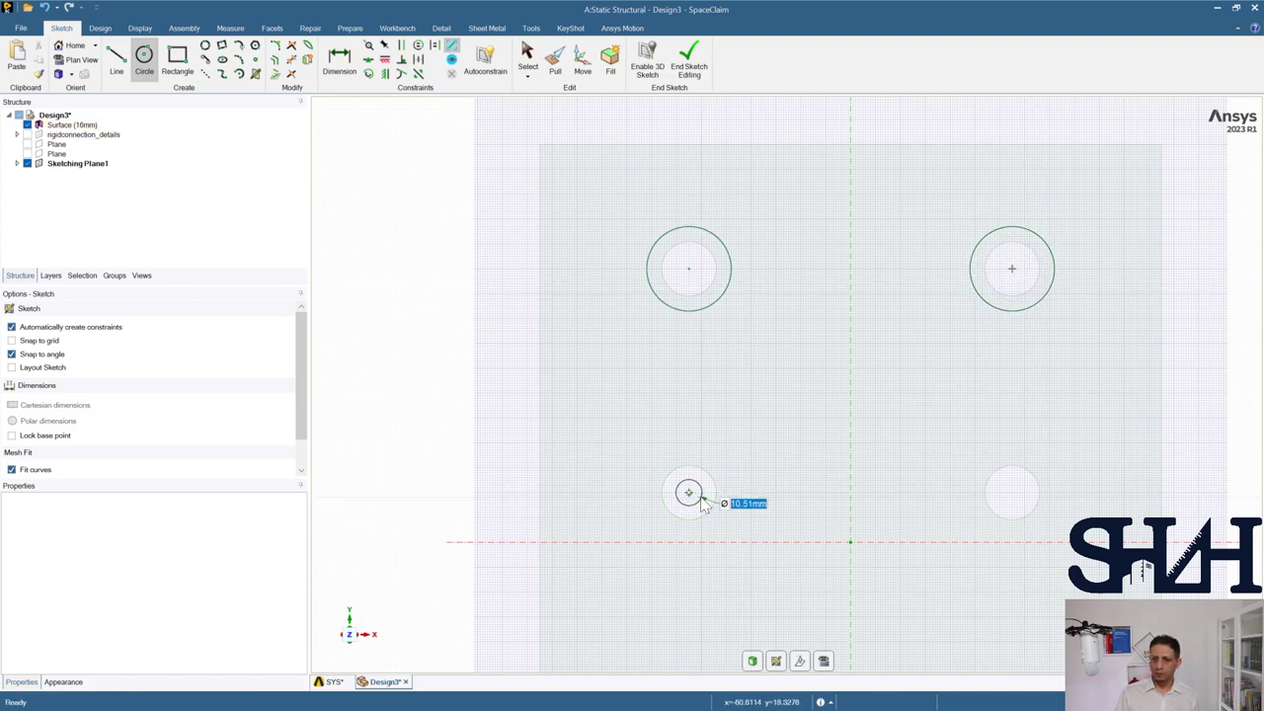
pyautogui.click(731, 497)
pyautogui.click(1012, 493)
pyautogui.click(1061, 503)
# Step: Sketch matching concentric circles around the two lowest bolt holes and finish the sketch
pyautogui.scroll(-3, 884, 489)
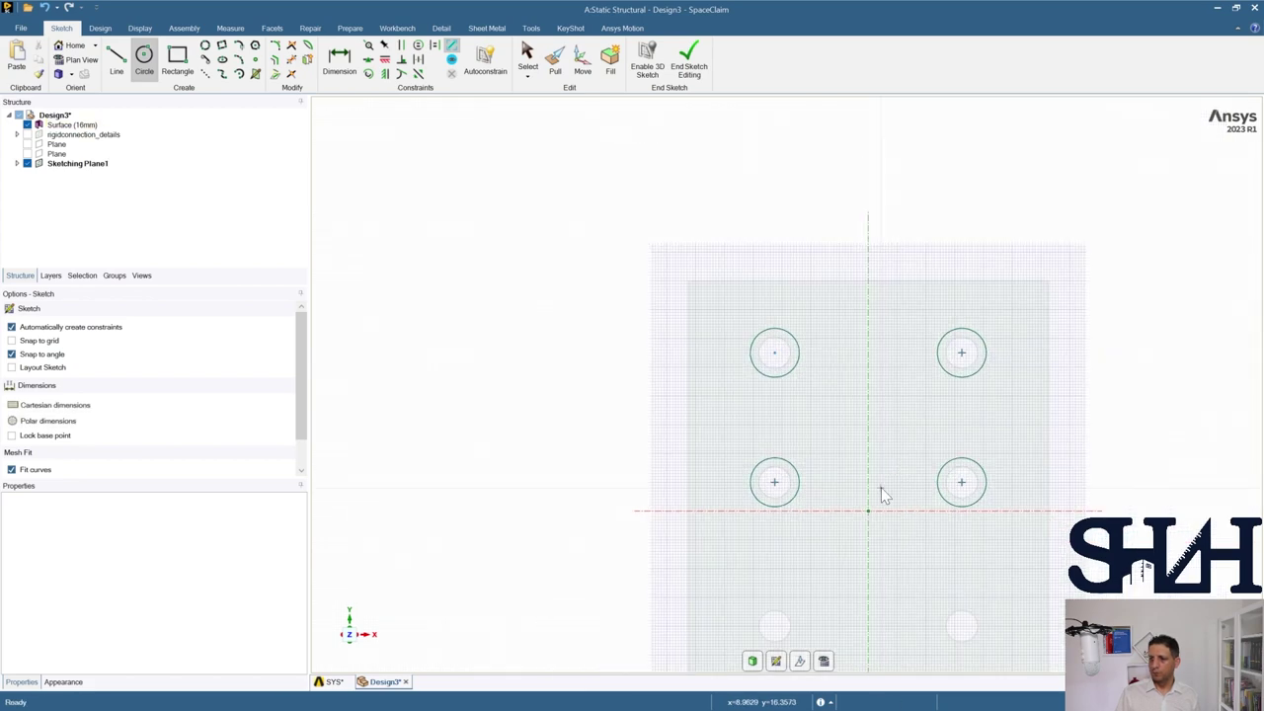
pyautogui.keyDown('shift'); pyautogui.moveTo(882, 488); pyautogui.dragTo(866, 265, button='middle'); pyautogui.keyUp('shift')
pyautogui.click(758, 402)
pyautogui.click(787, 416)
pyautogui.click(945, 403)
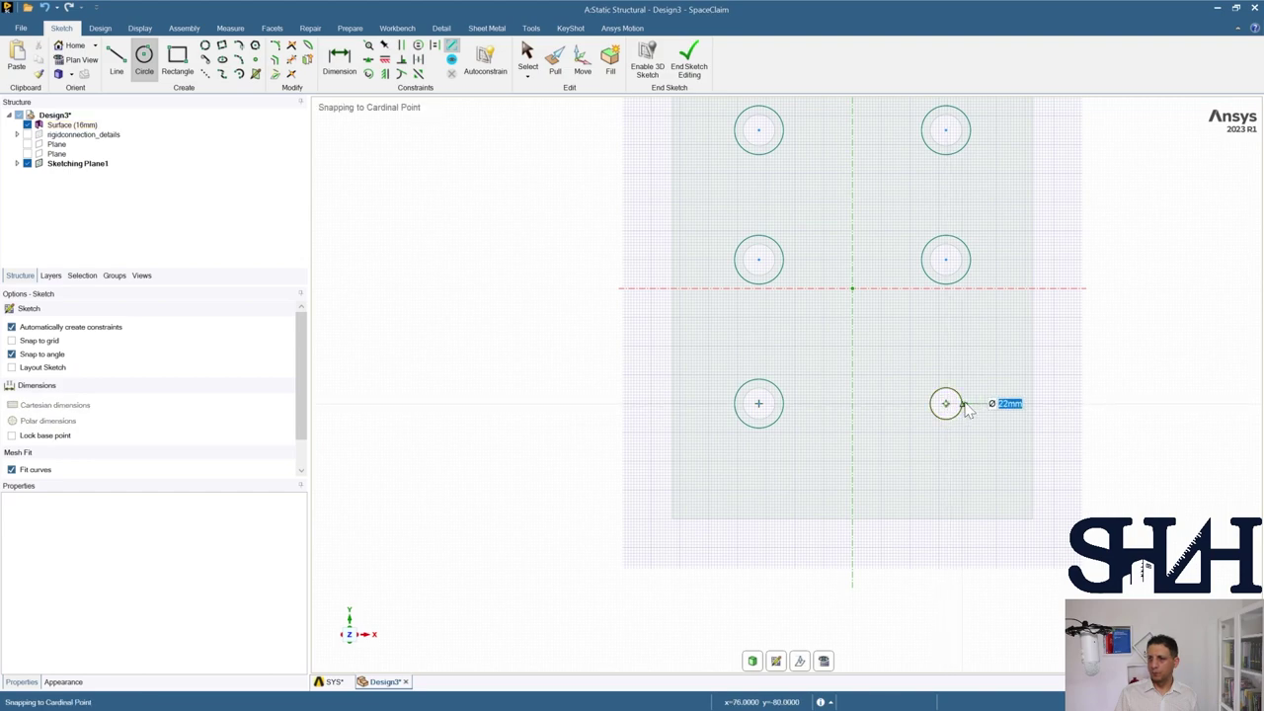
pyautogui.click(969, 410)
pyautogui.press('Escape')
pyautogui.scroll(-1, 558, 375)
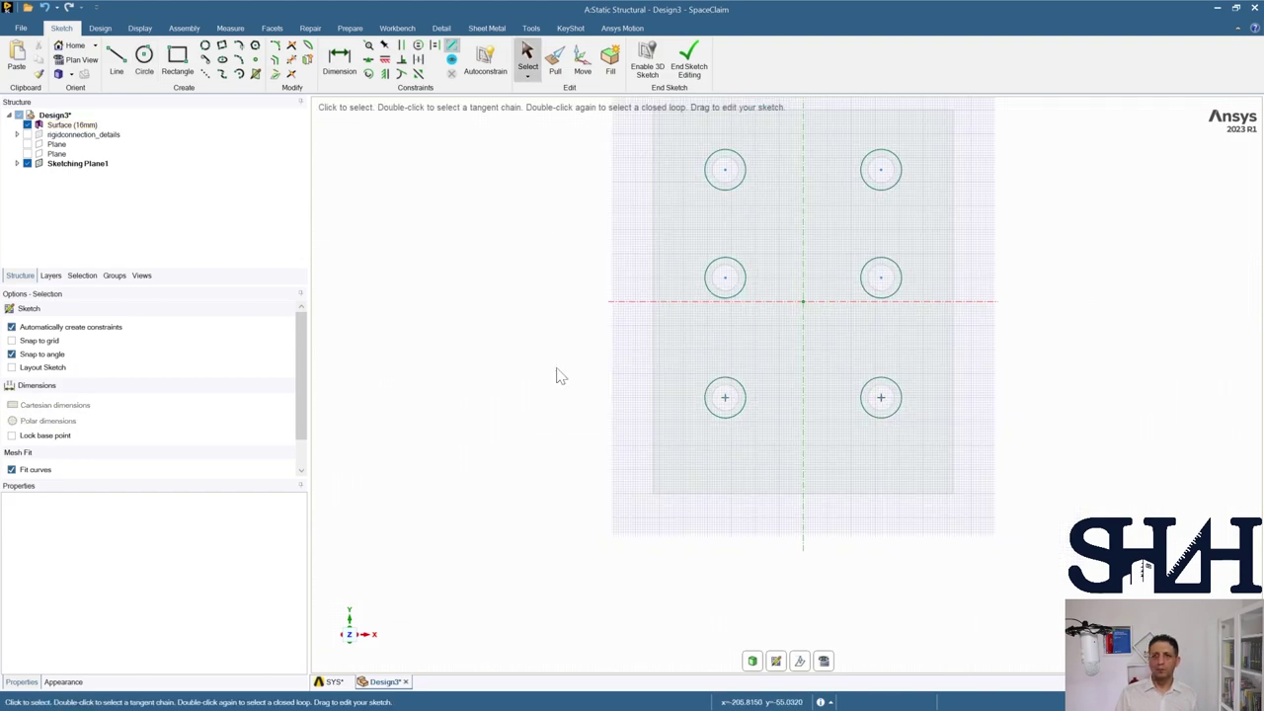
pyautogui.click(689, 57)
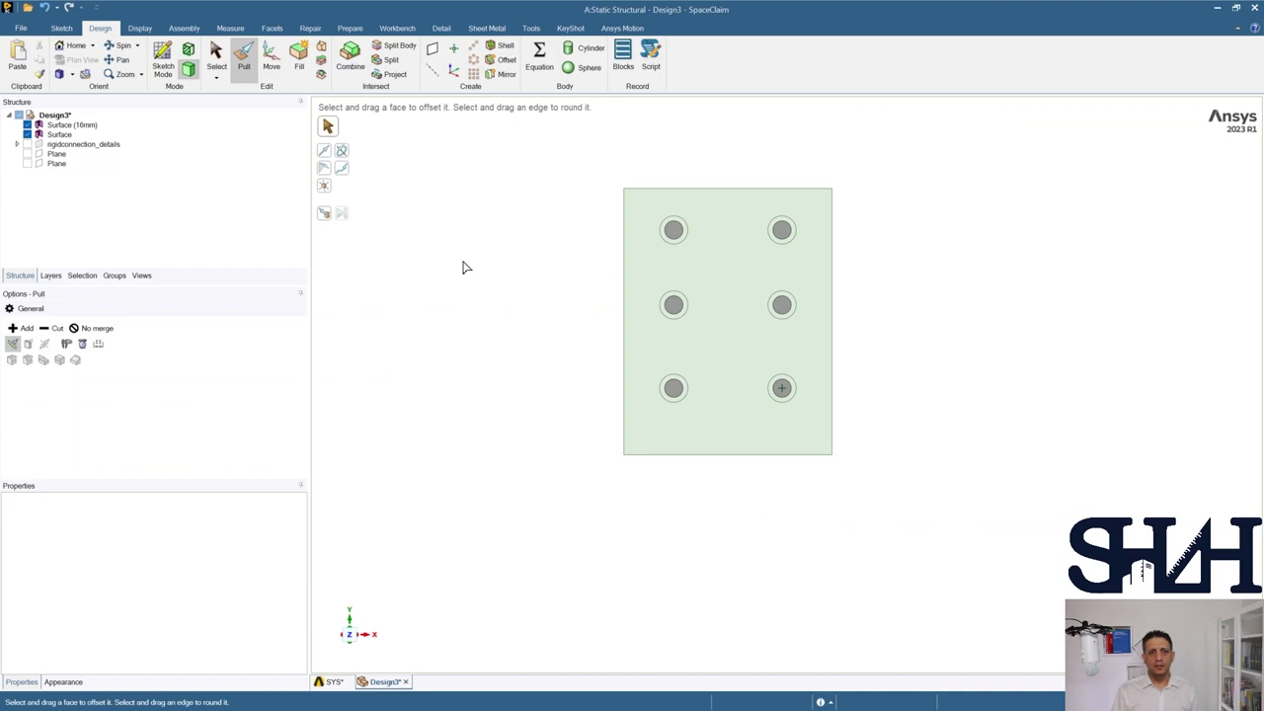
# Step: Hide and delete the extra surface body that fills the six bolt holes
pyautogui.click(28, 135)
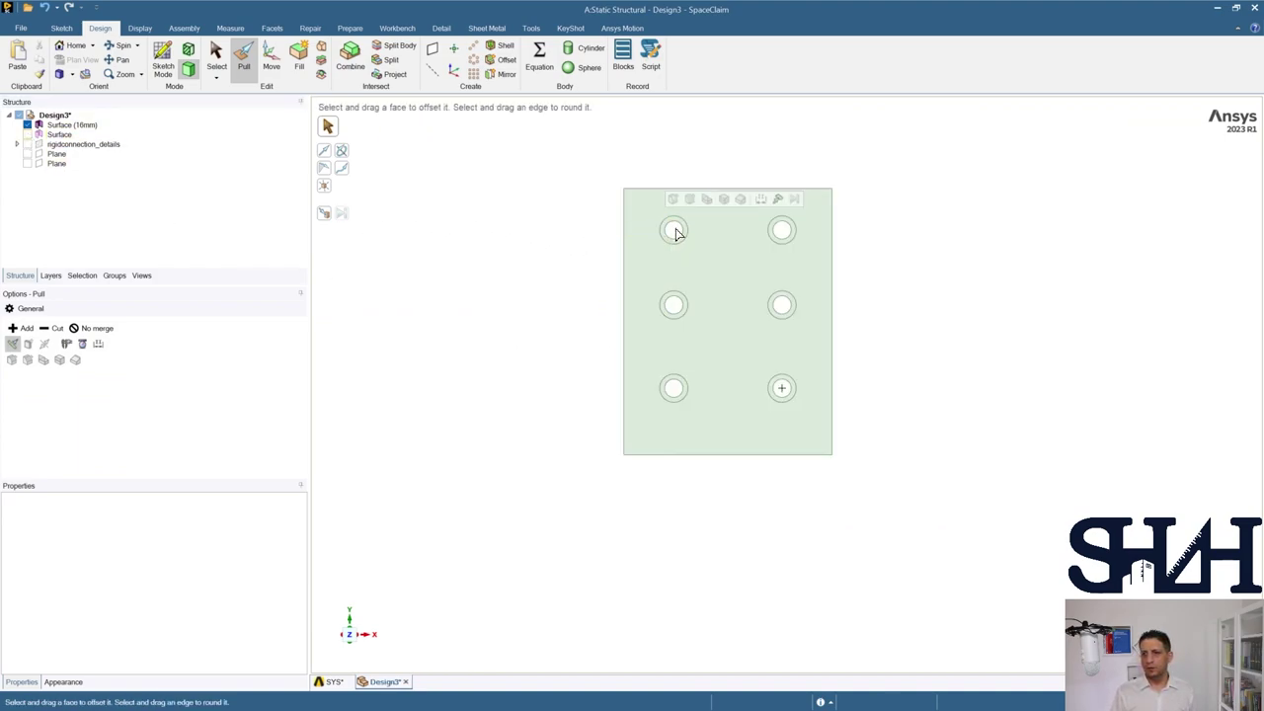
pyautogui.click(642, 343)
pyautogui.scroll(-2, 642, 344)
pyautogui.press('Escape')
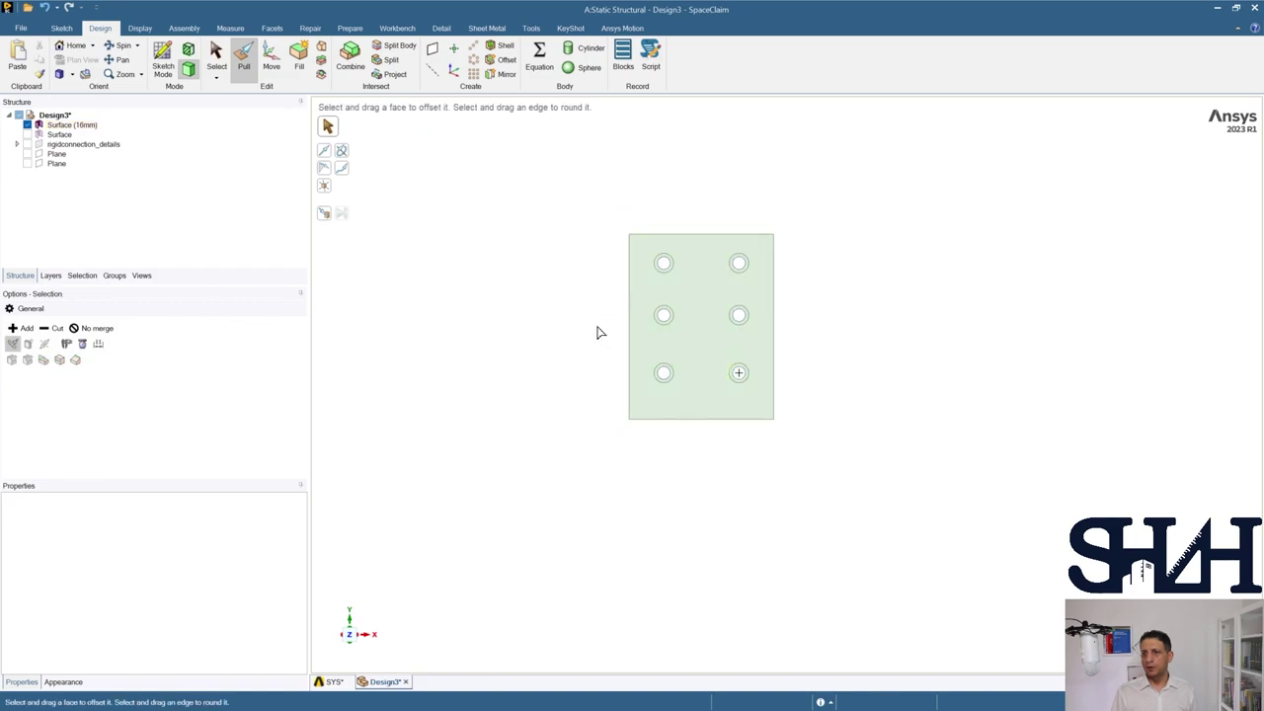
pyautogui.press('s')
pyautogui.click(64, 136)
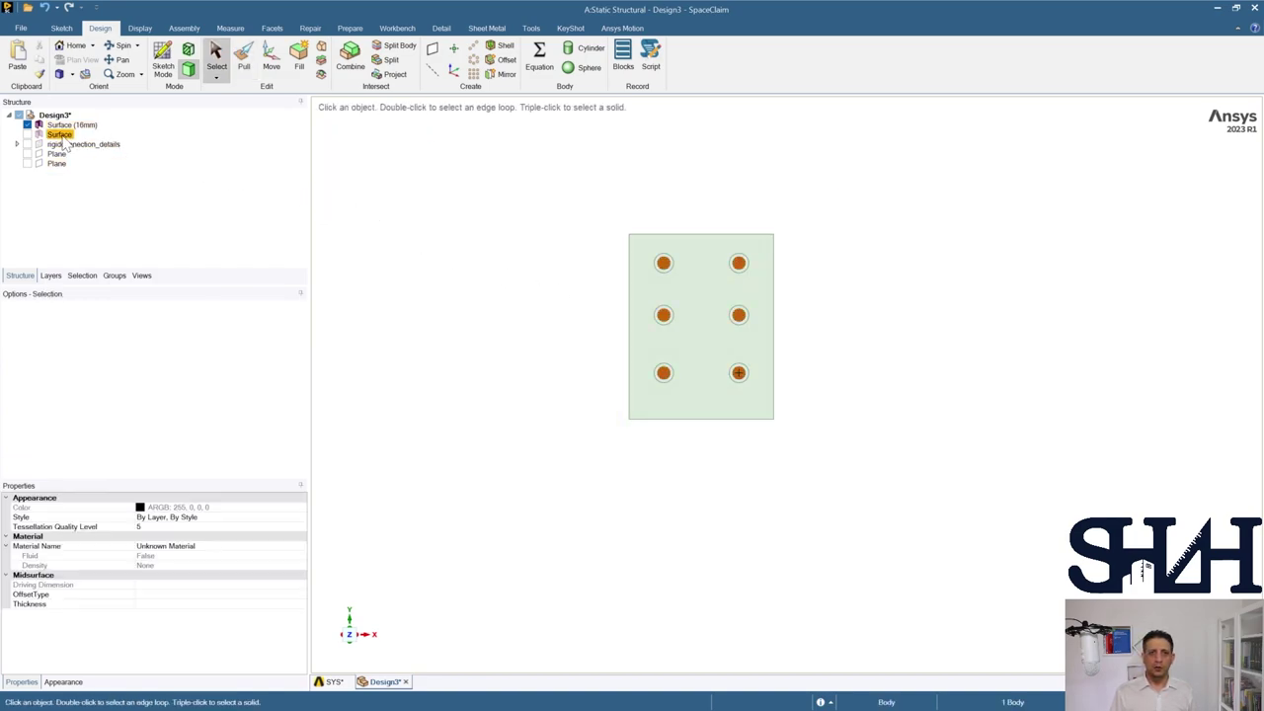
pyautogui.rightClick(62, 135)
pyautogui.click(88, 185)
# Step: Check whether the area around the upper-left bolt hole is a separate ring face on the end plate
pyautogui.scroll(5, 660, 264)
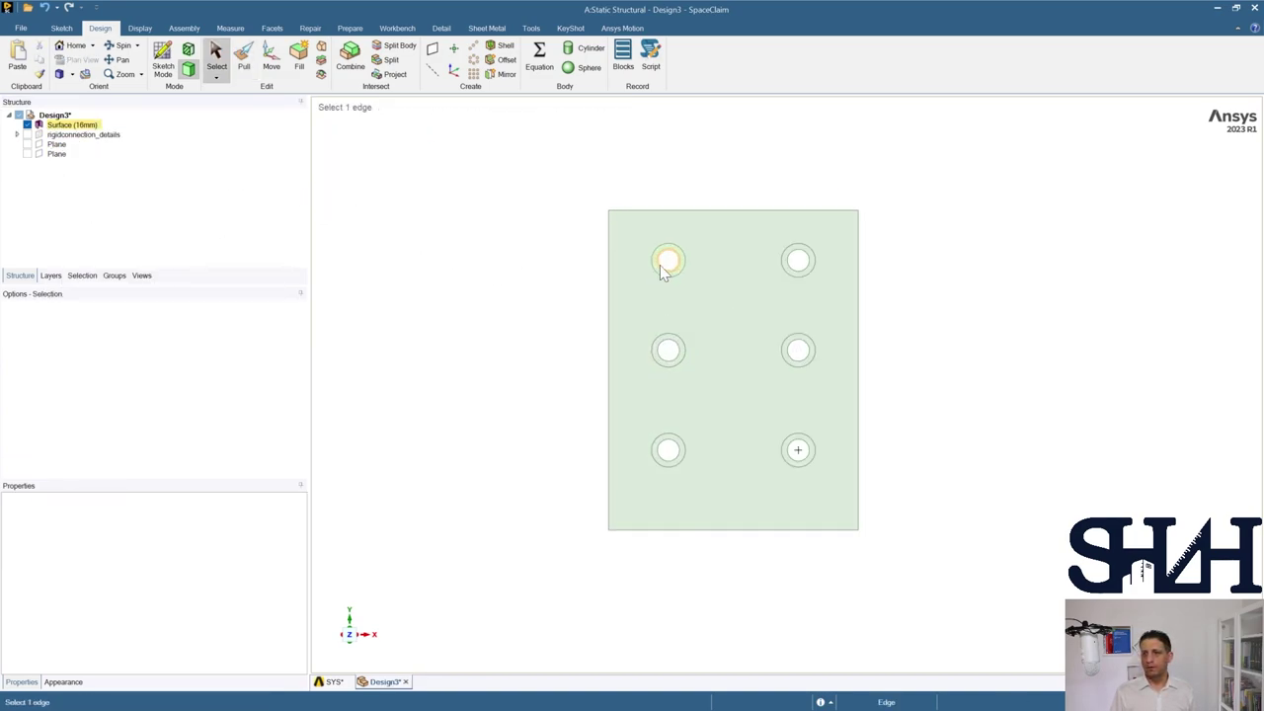
pyautogui.click(707, 254)
pyautogui.scroll(-3, 707, 254)
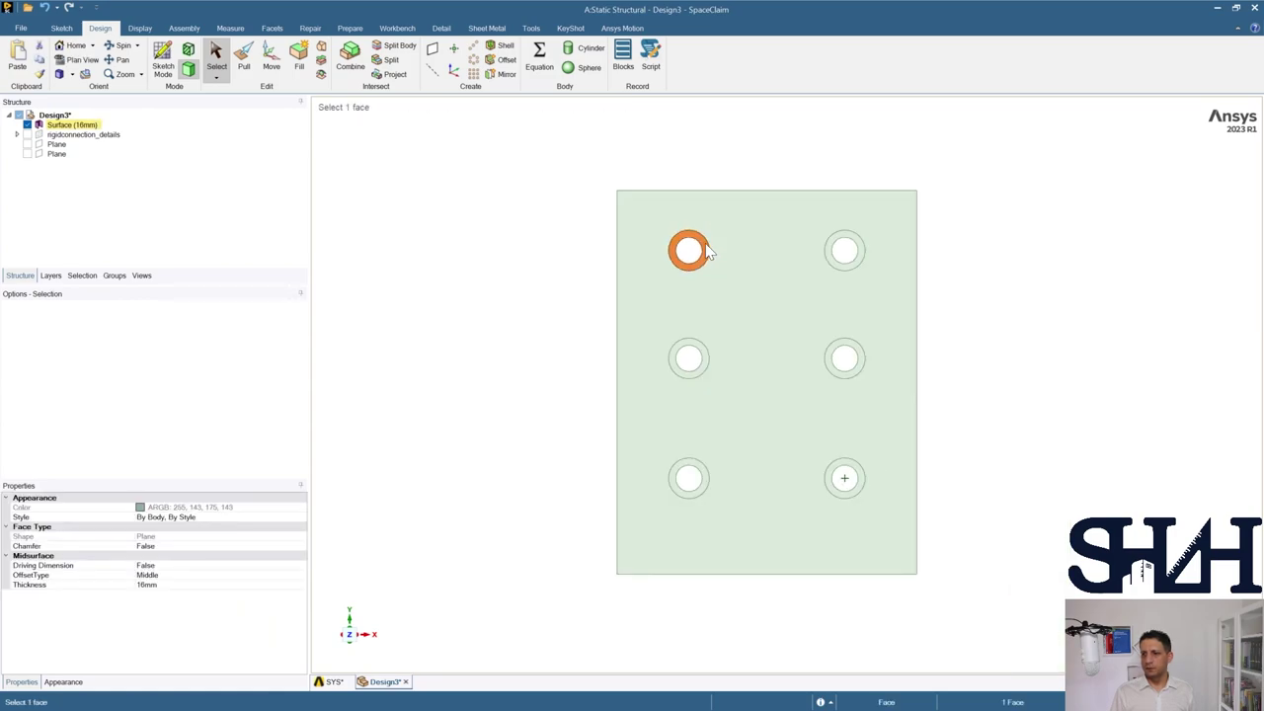
pyautogui.click(475, 258)
pyautogui.scroll(-2, 475, 259)
pyautogui.moveTo(502, 270); pyautogui.dragTo(452, 195, button='middle')
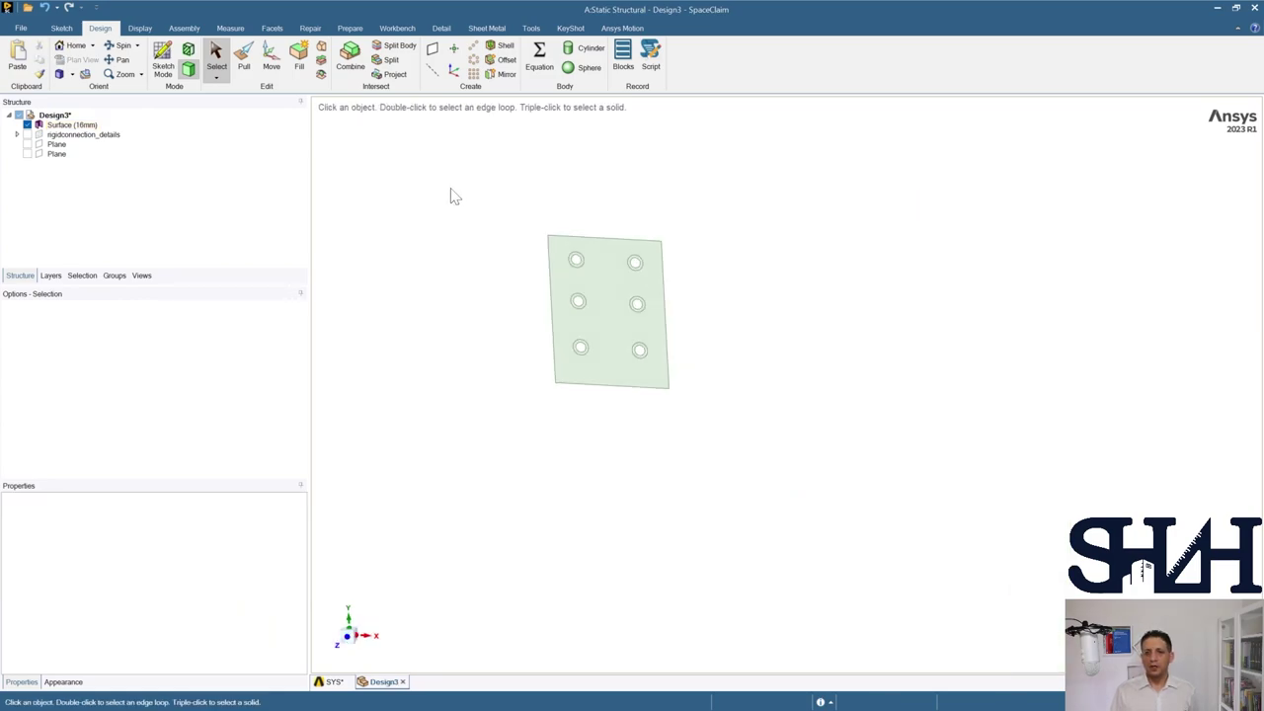
# Step: Copy the whole 16 mm end plate surface from Design3 and paste it into the SYS design
pyautogui.hotkey('ctrl', 'a')
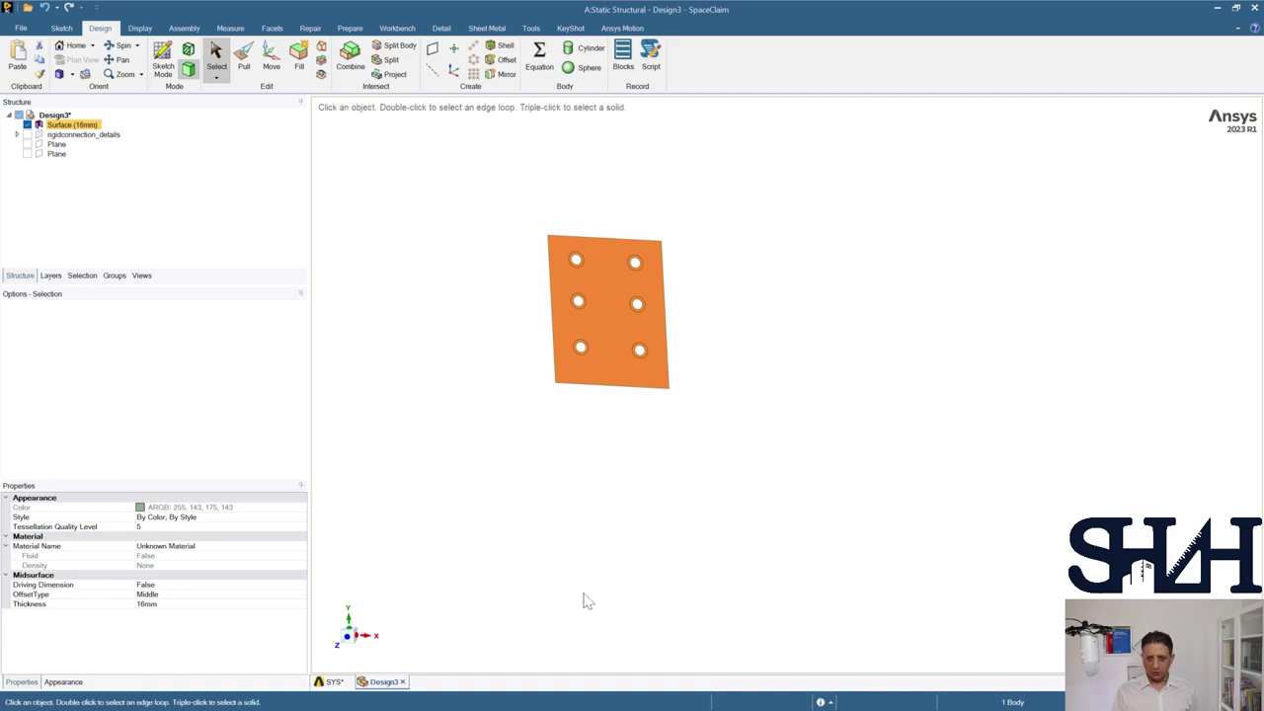
pyautogui.click(332, 682)
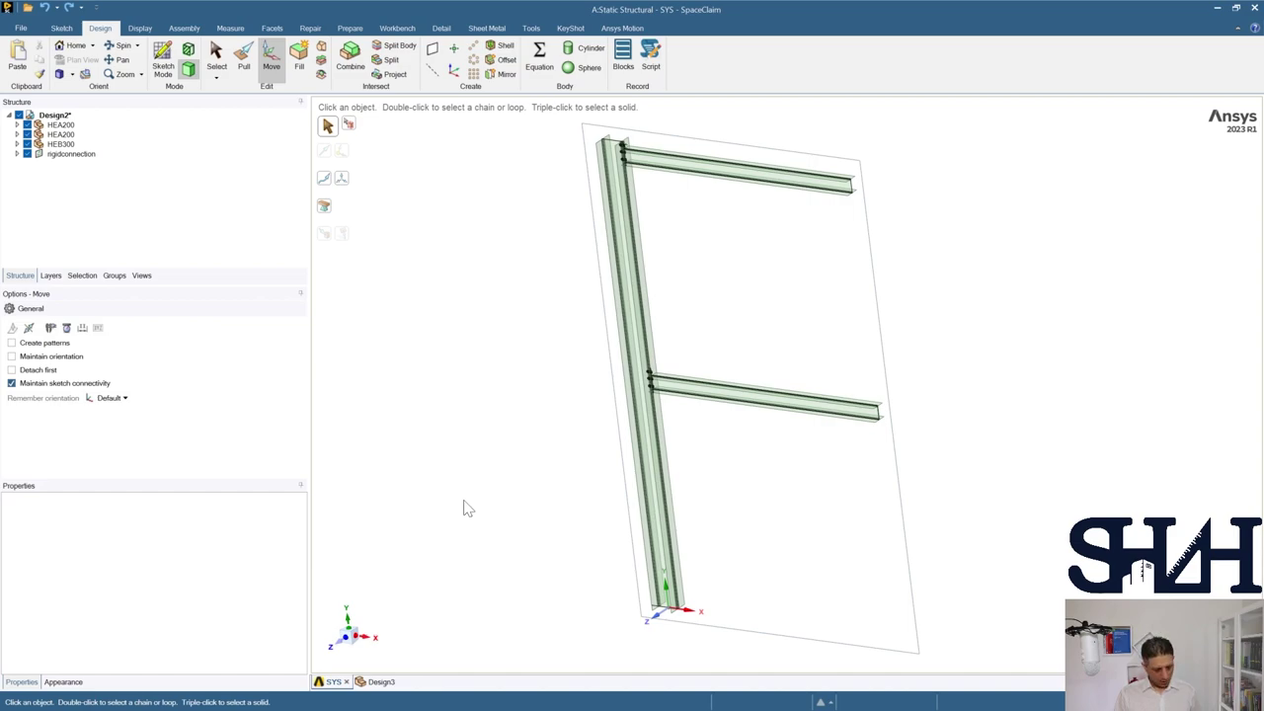
pyautogui.hotkey('ctrl', 'v')
pyautogui.scroll(8, 626, 563)
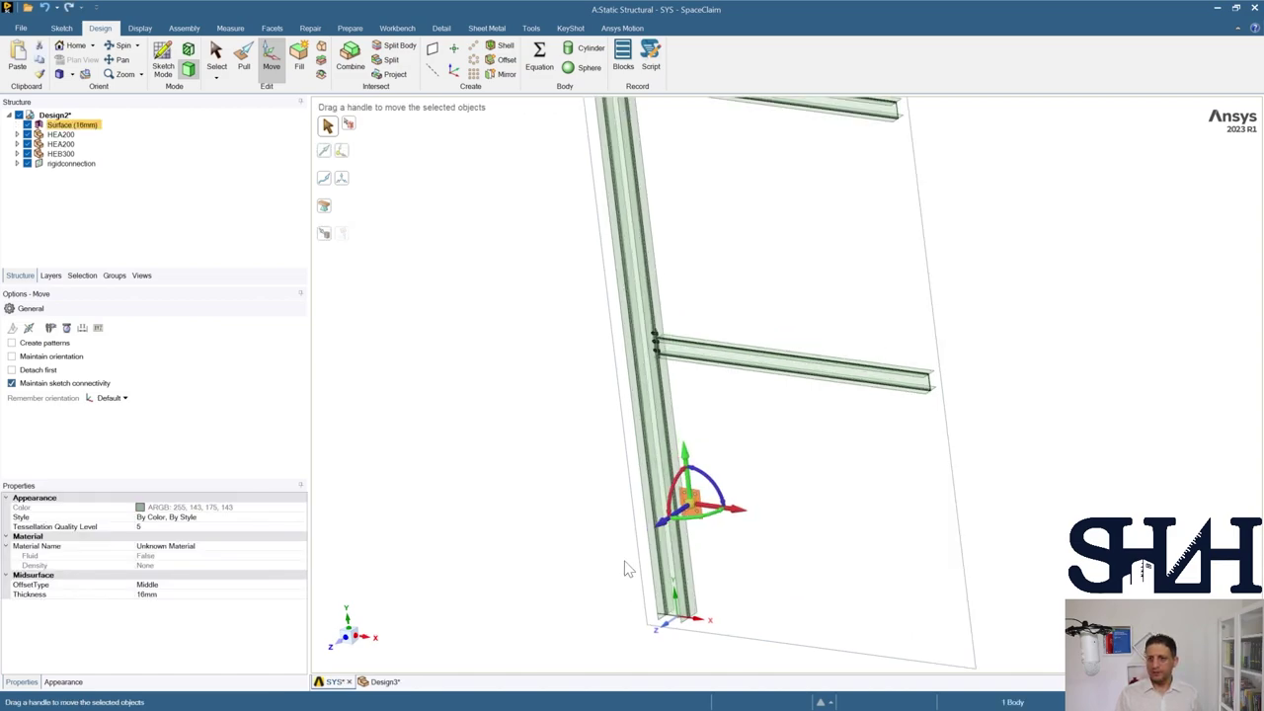
# Step: Rotate the pasted end plate 90° about its vertical axis
pyautogui.moveTo(753, 468); pyautogui.dragTo(614, 397)
pyautogui.click(342, 153)
pyautogui.scroll(5, 804, 432)
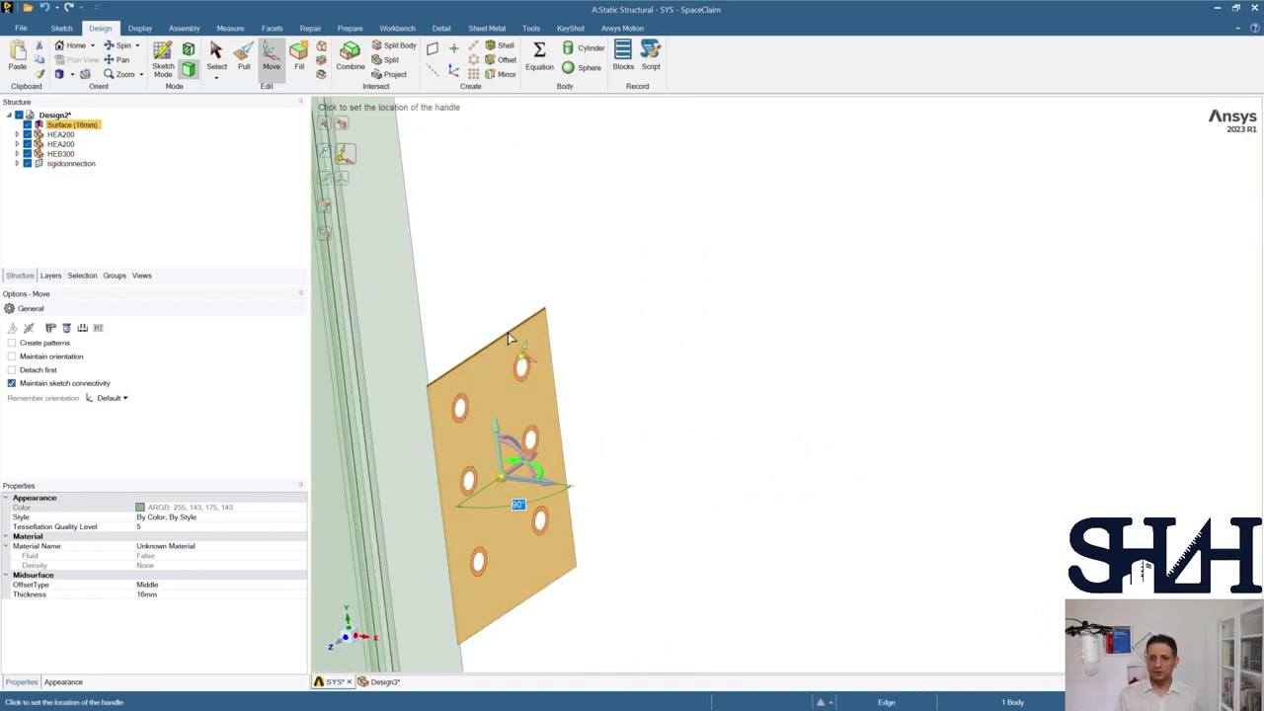
pyautogui.click(643, 372)
pyautogui.scroll(-3, 660, 394)
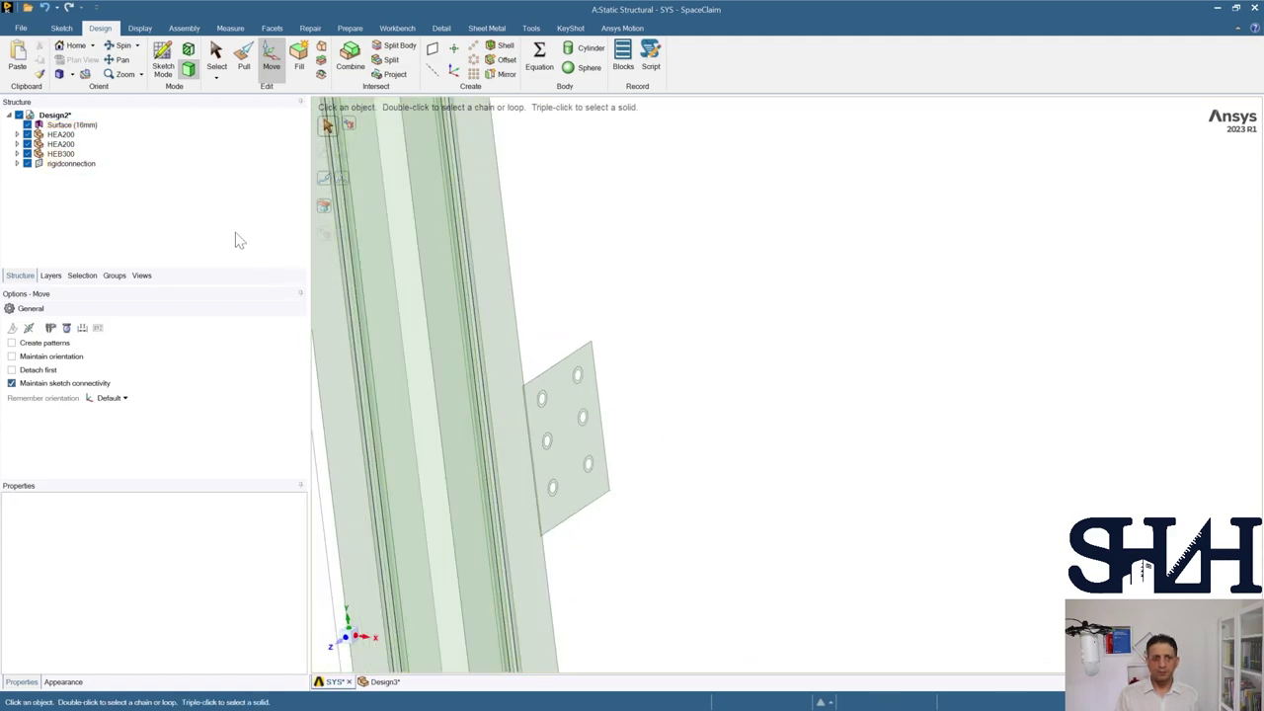
# Step: Move the end plate by its top edge midpoint up to the top of the drawn end plate outline at the lower HEA200 beam
pyautogui.click(73, 125)
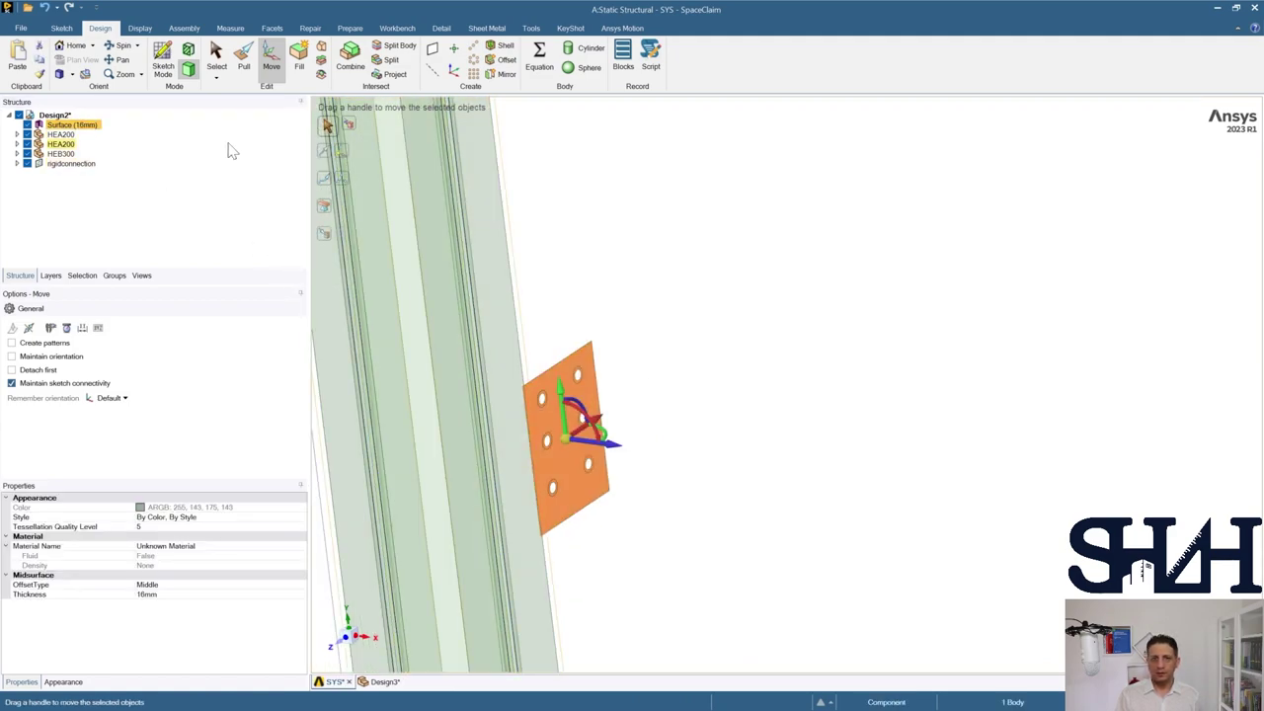
pyautogui.click(342, 153)
pyautogui.scroll(2, 533, 347)
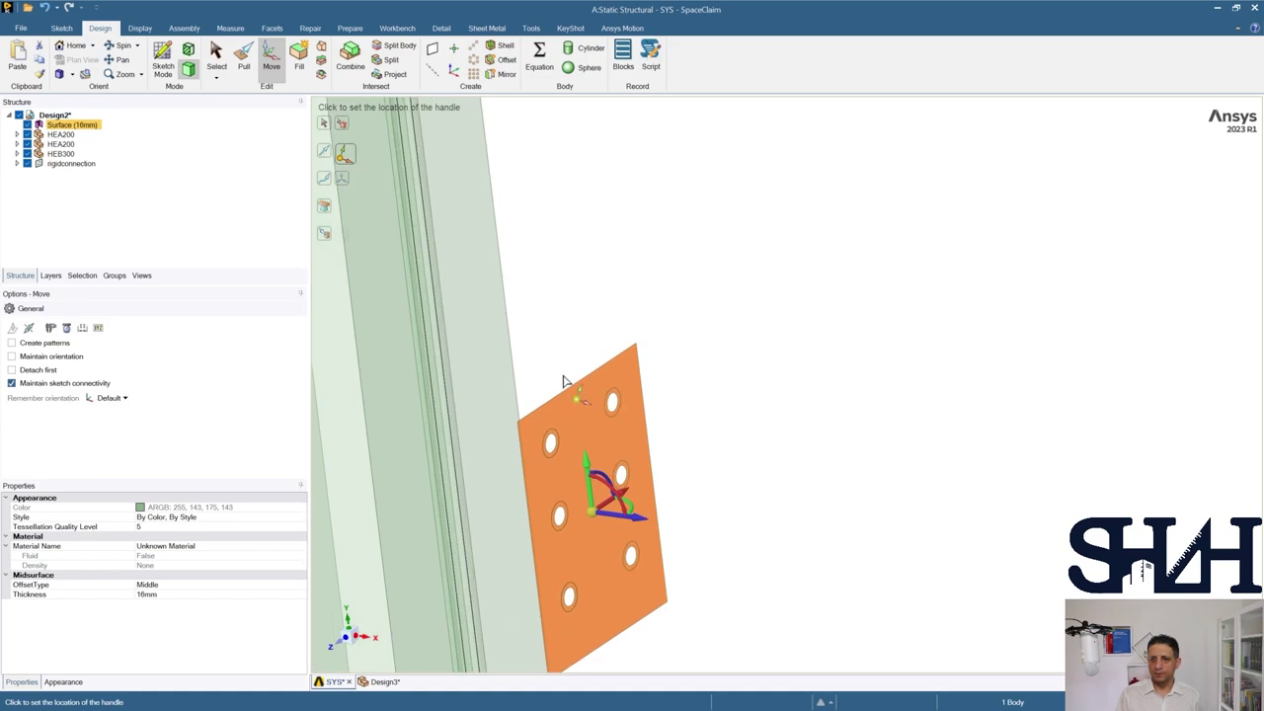
pyautogui.click(572, 384)
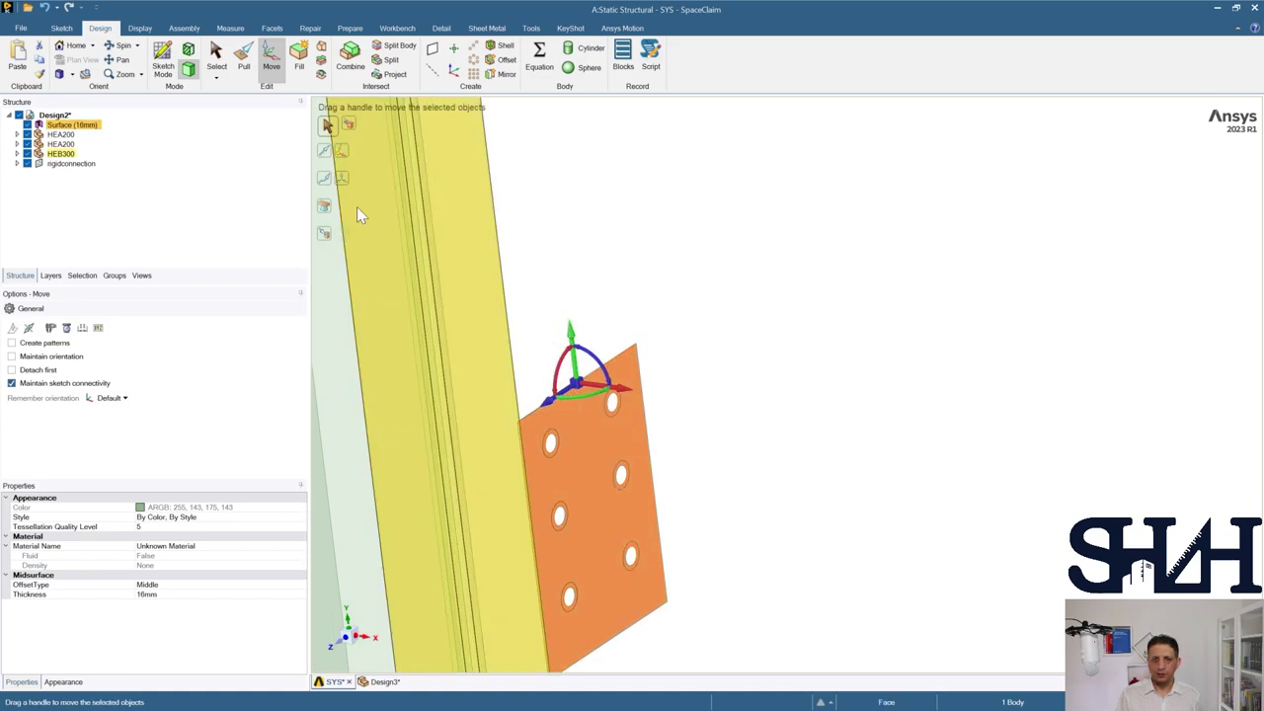
pyautogui.click(323, 235)
pyautogui.scroll(-5, 589, 283)
pyautogui.scroll(5, 577, 286)
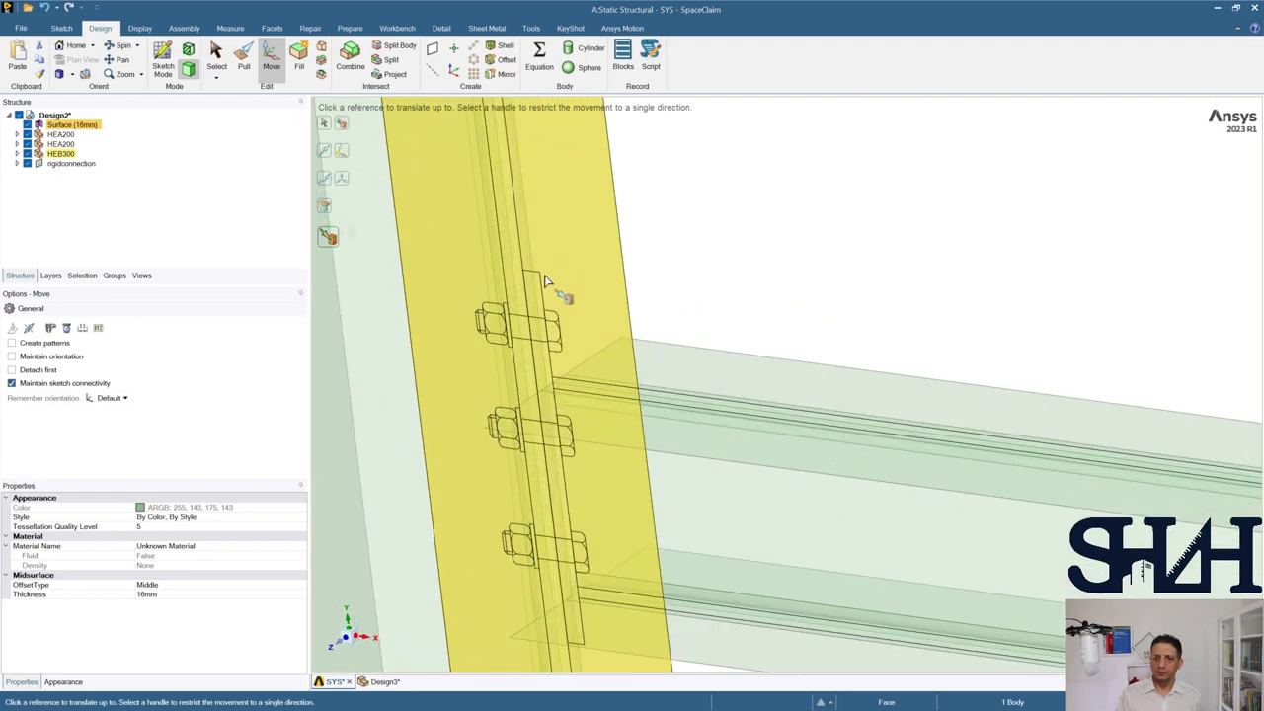
pyautogui.click(538, 282)
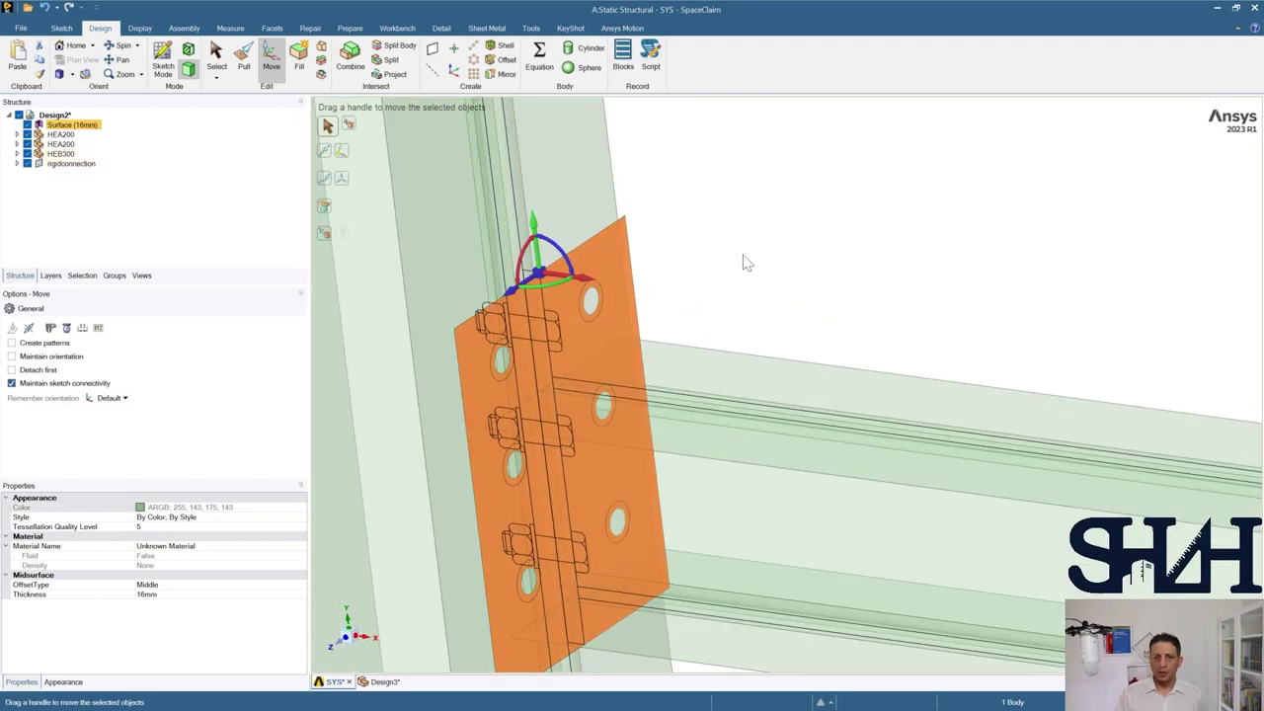
pyautogui.scroll(-5, 747, 262)
pyautogui.click(465, 270)
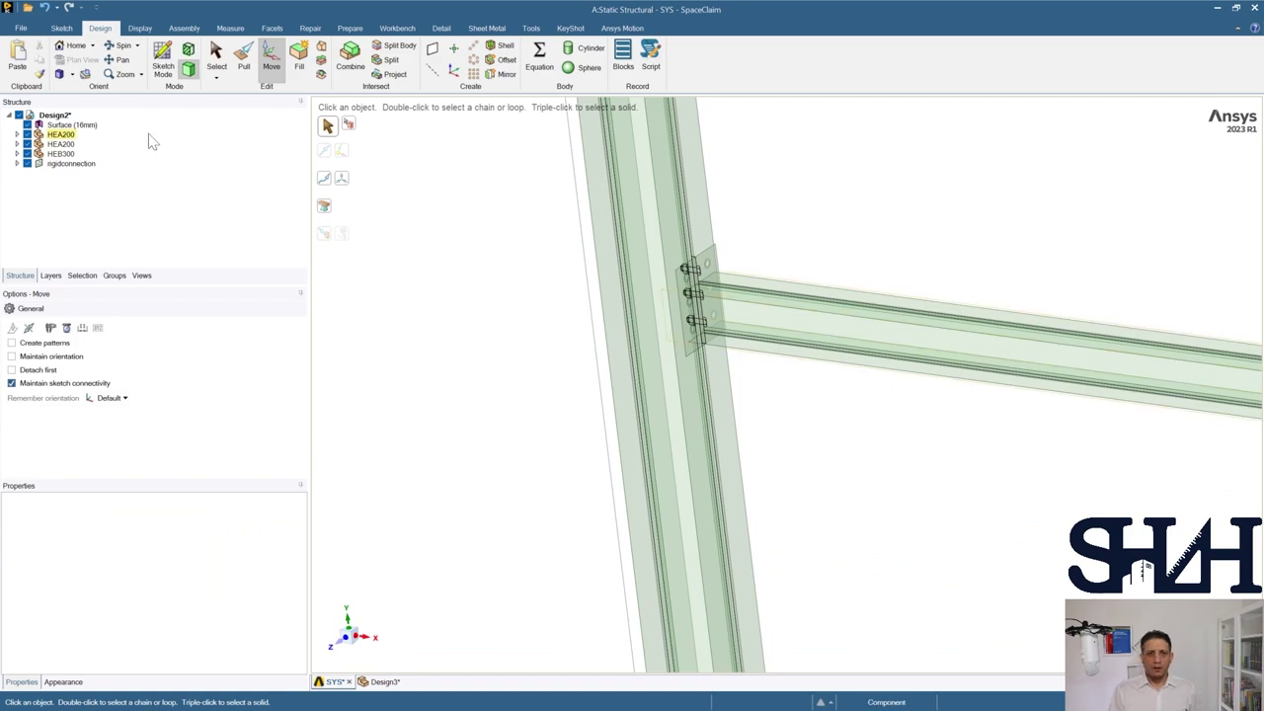
# Step: Duplicate the end plate surface and move the copy 3000 mm up along the column to the upper beam
pyautogui.click(71, 125)
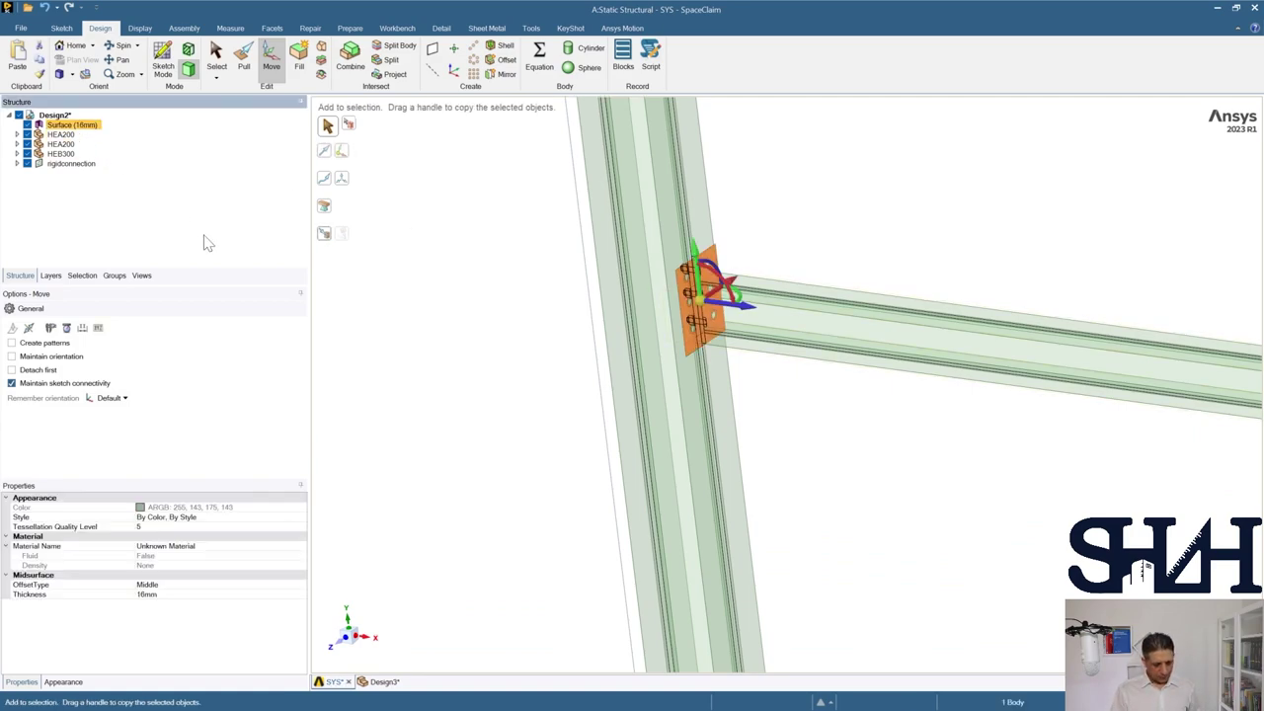
pyautogui.hotkey('ctrl', 'c')
pyautogui.hotkey('ctrl', 'v')
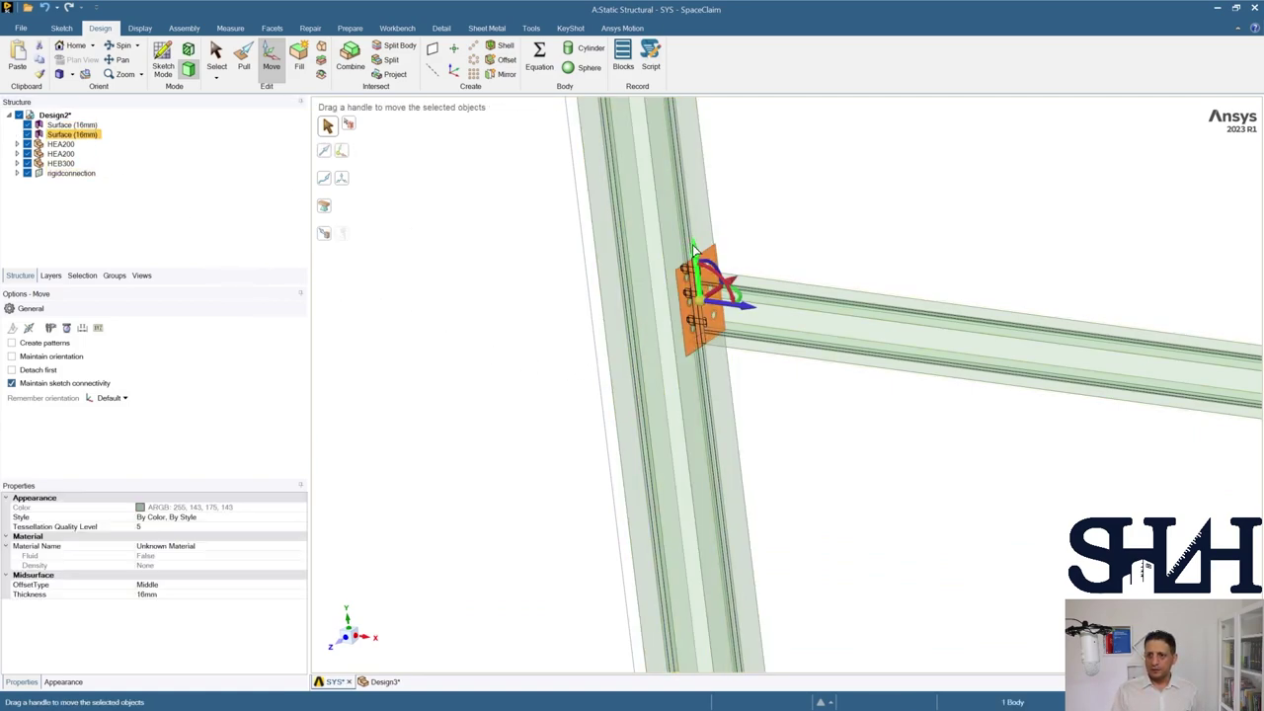
pyautogui.moveTo(693, 244); pyautogui.dragTo(694, 189)
pyautogui.write('3000')
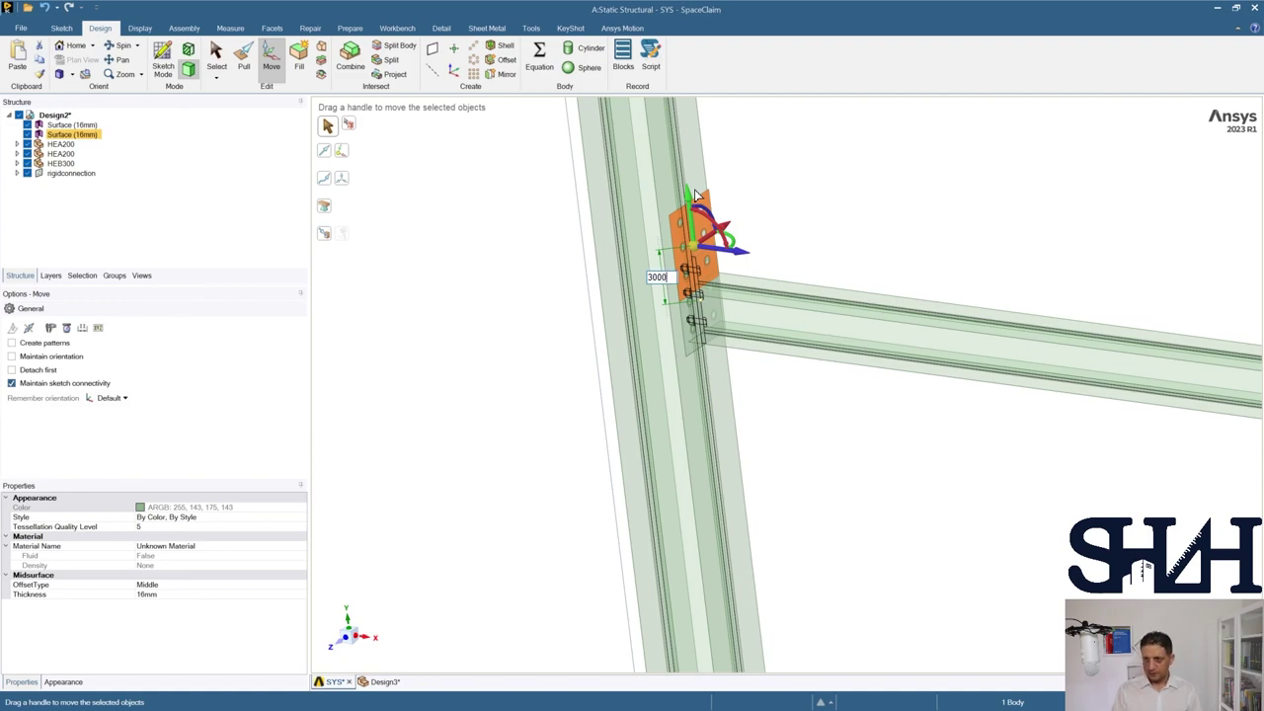
pyautogui.press('Return')
pyautogui.scroll(-5, 556, 290)
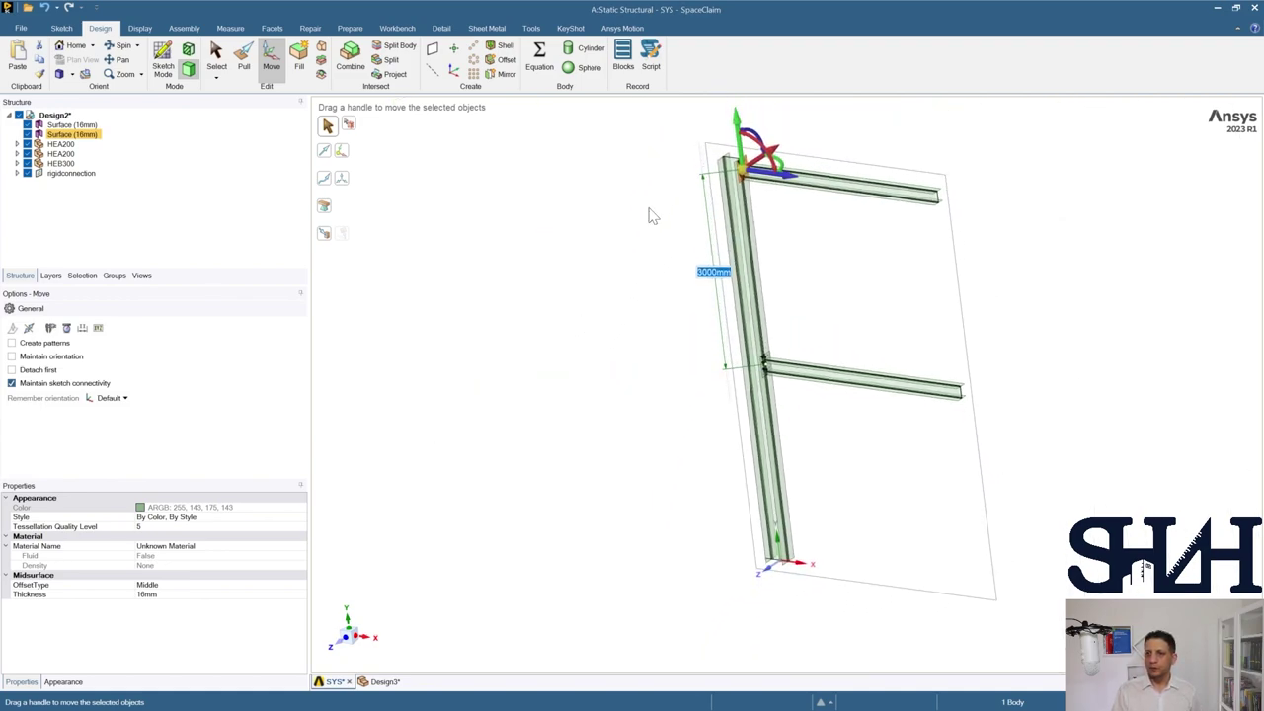
pyautogui.click(652, 215)
# Step: Examine the upper connection from the front and at an angle for the end plate's position relative to the column flange, bolts and beam
pyautogui.scroll(6, 733, 160)
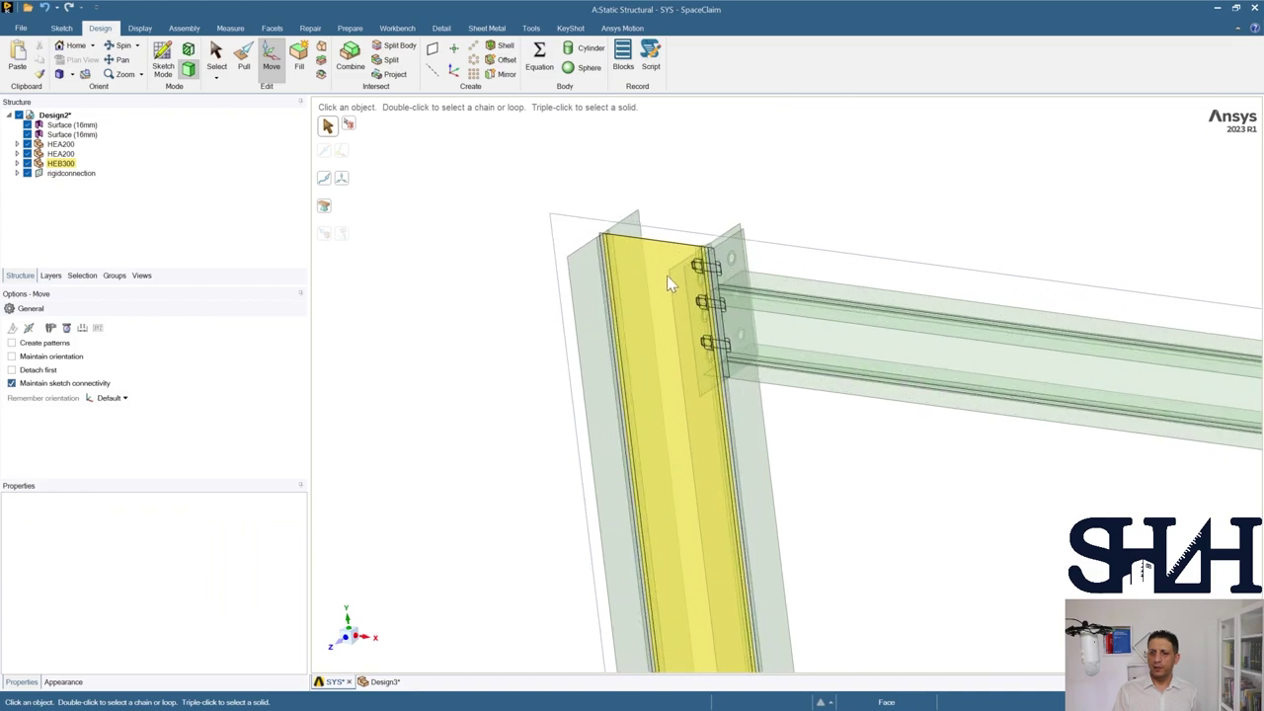
pyautogui.hotkey('ctrl', 'f')
pyautogui.scroll(3, 727, 272)
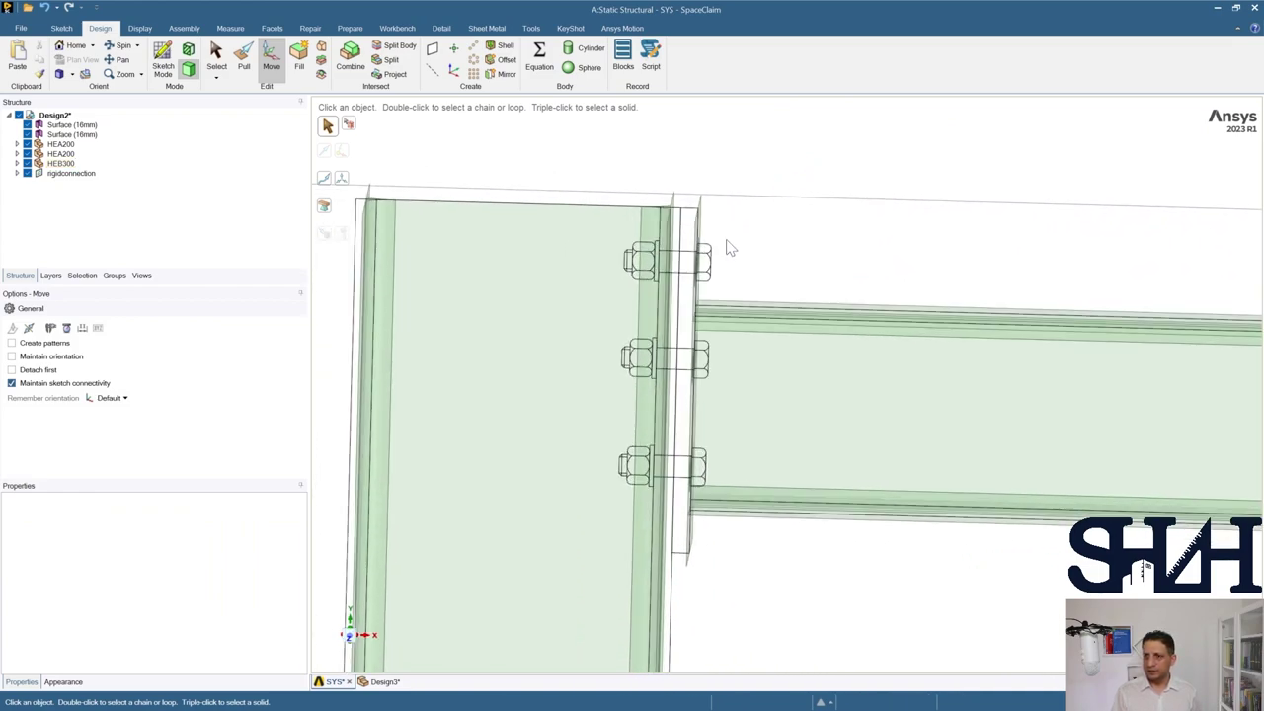
pyautogui.scroll(2, 728, 247)
pyautogui.click(513, 444)
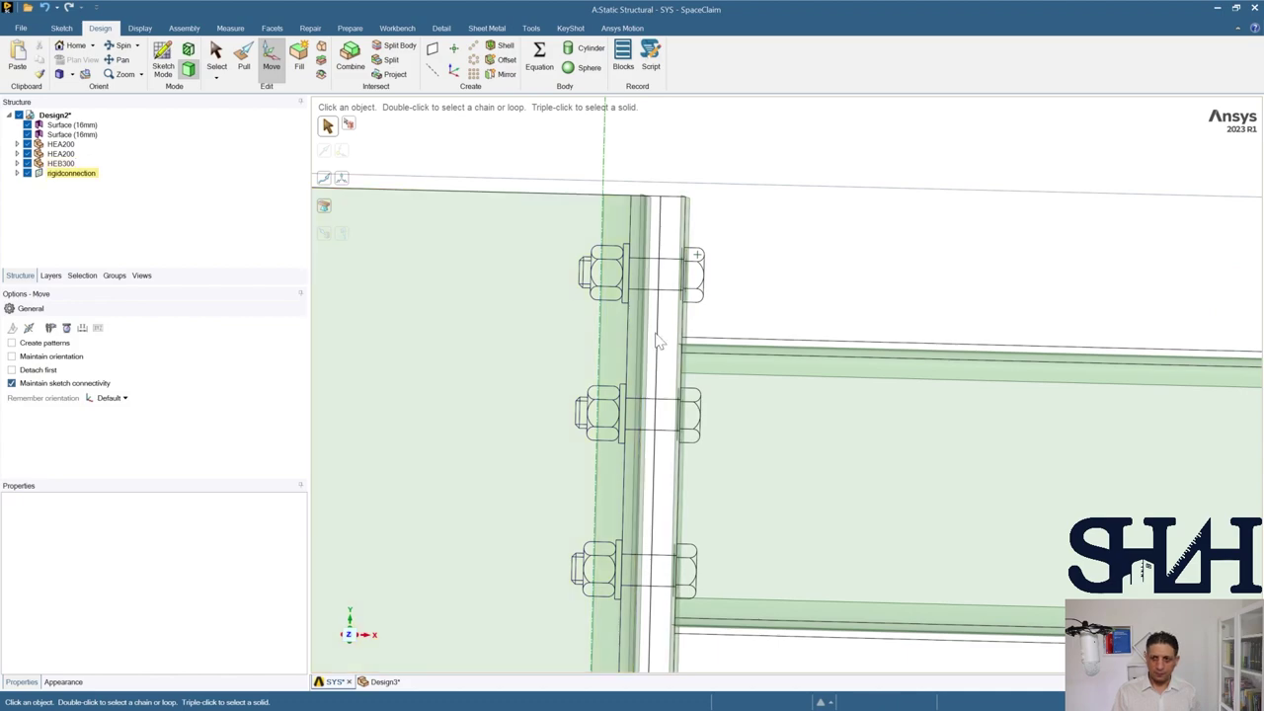
pyautogui.click(350, 637)
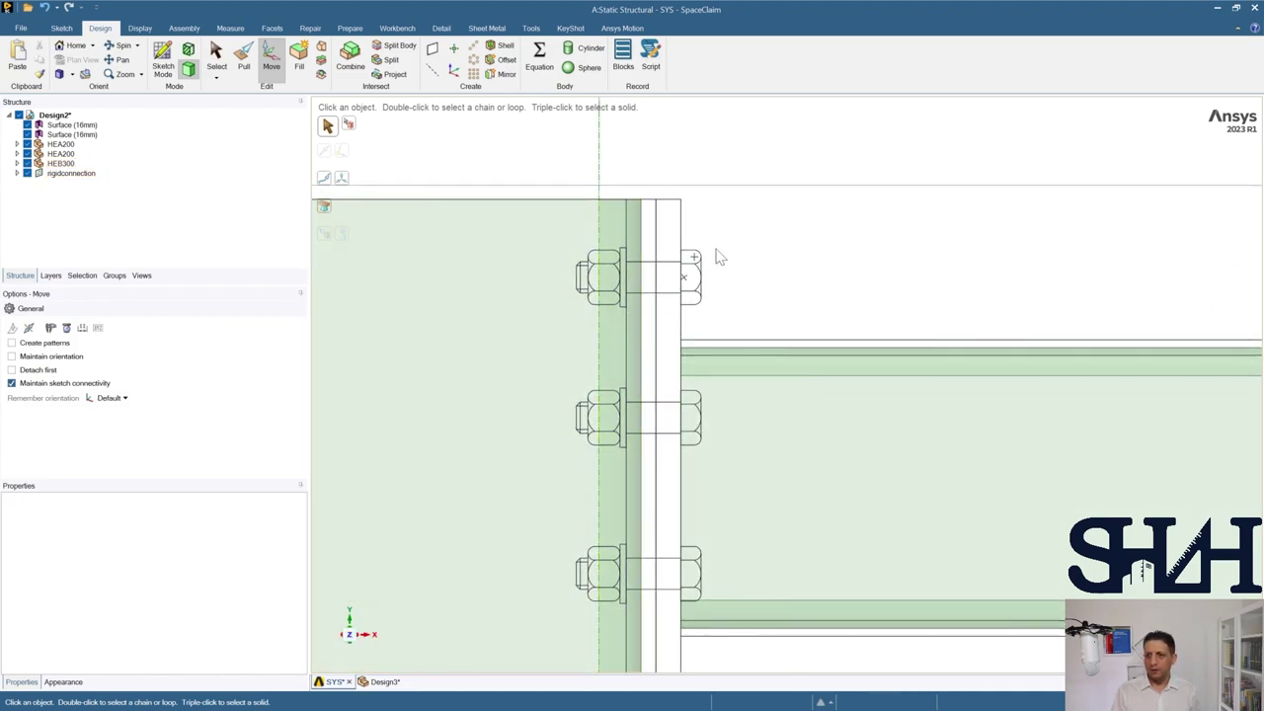
pyautogui.moveTo(721, 248); pyautogui.dragTo(703, 296, button='middle')
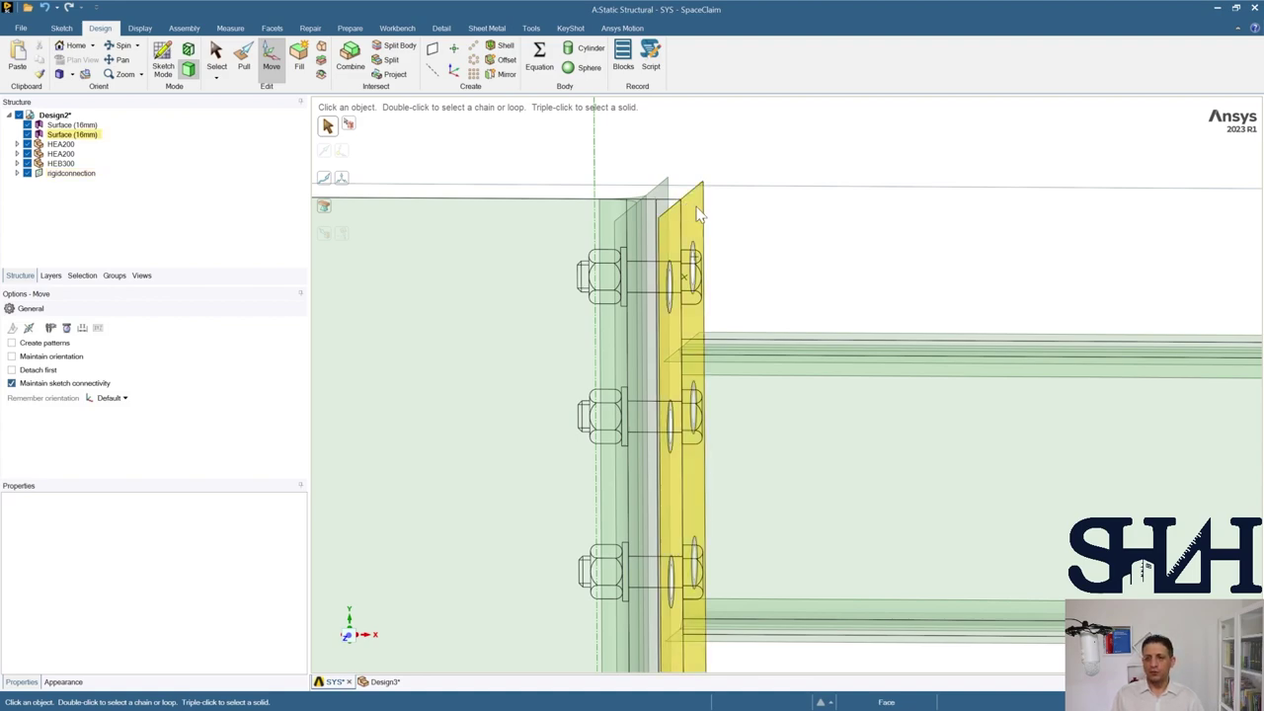
pyautogui.keyDown('shift'); pyautogui.moveTo(742, 262); pyautogui.dragTo(771, 212, button='middle'); pyautogui.keyUp('shift')
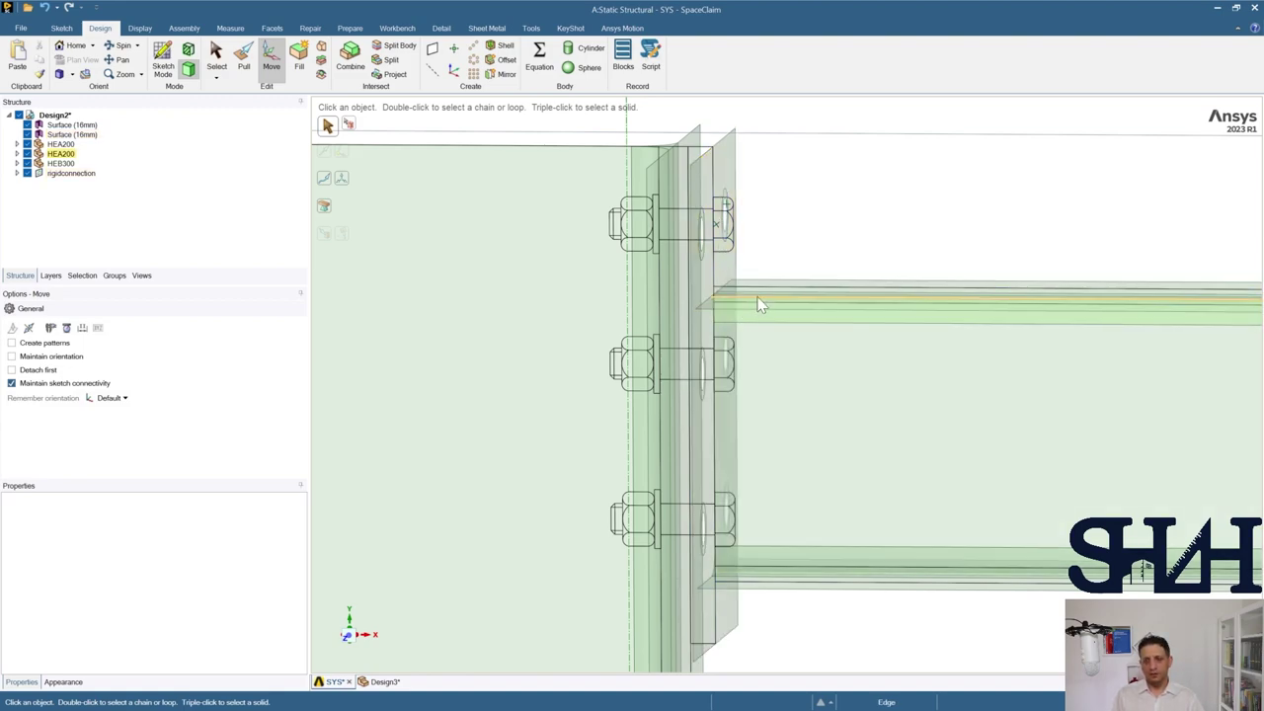
pyautogui.click(781, 262)
pyautogui.moveTo(781, 262); pyautogui.dragTo(780, 279, button='middle')
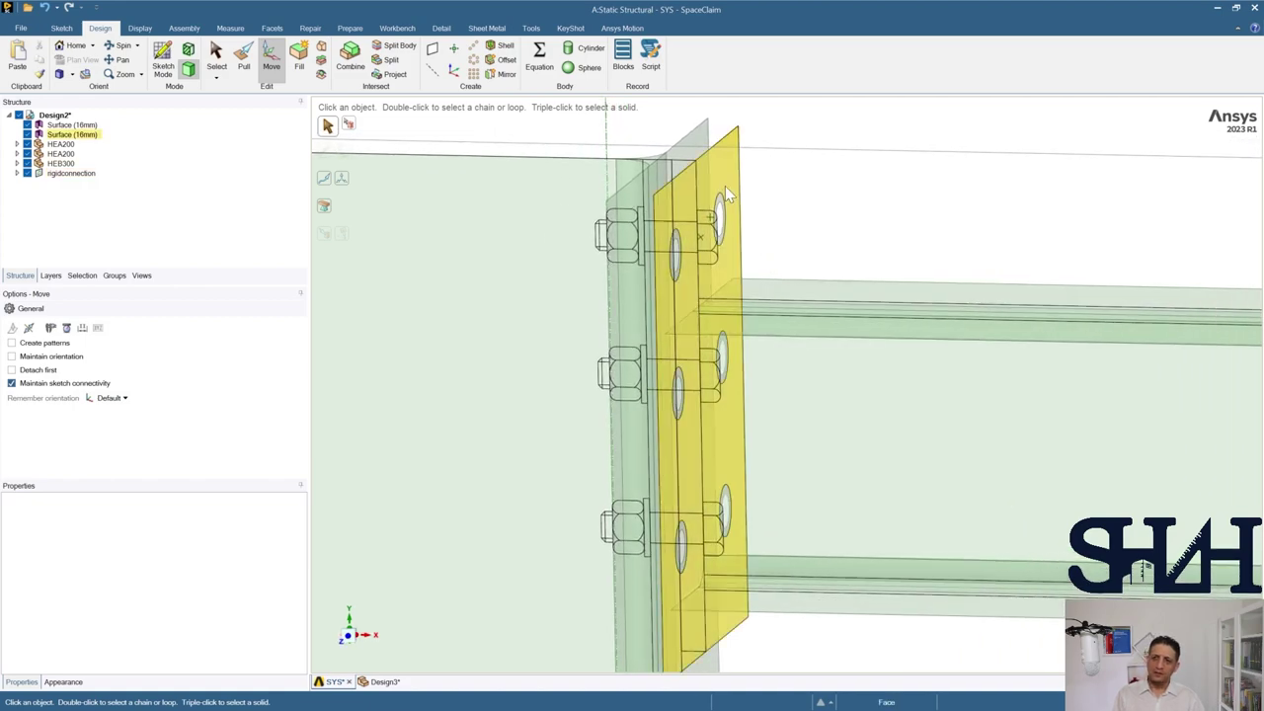
# Step: Check the midsurface offset type options of the upper end plate's face
pyautogui.click(724, 185)
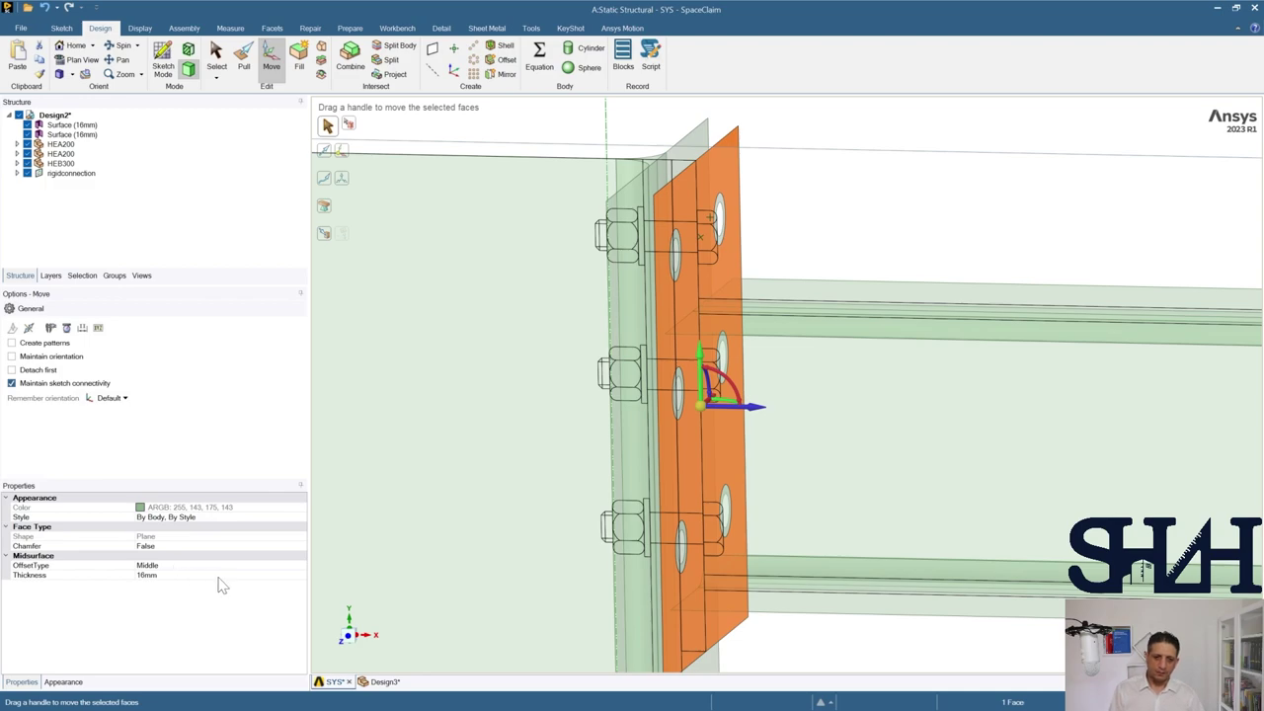
pyautogui.click(260, 566)
pyautogui.click(301, 565)
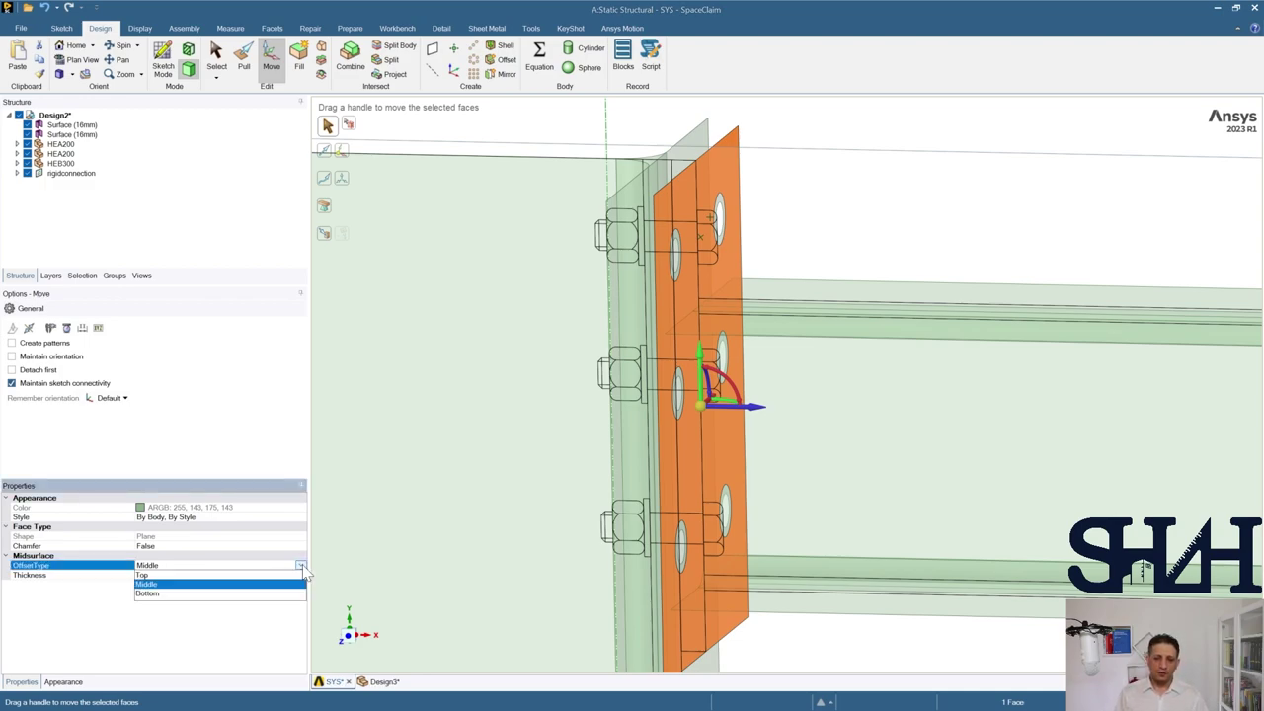
pyautogui.click(302, 568)
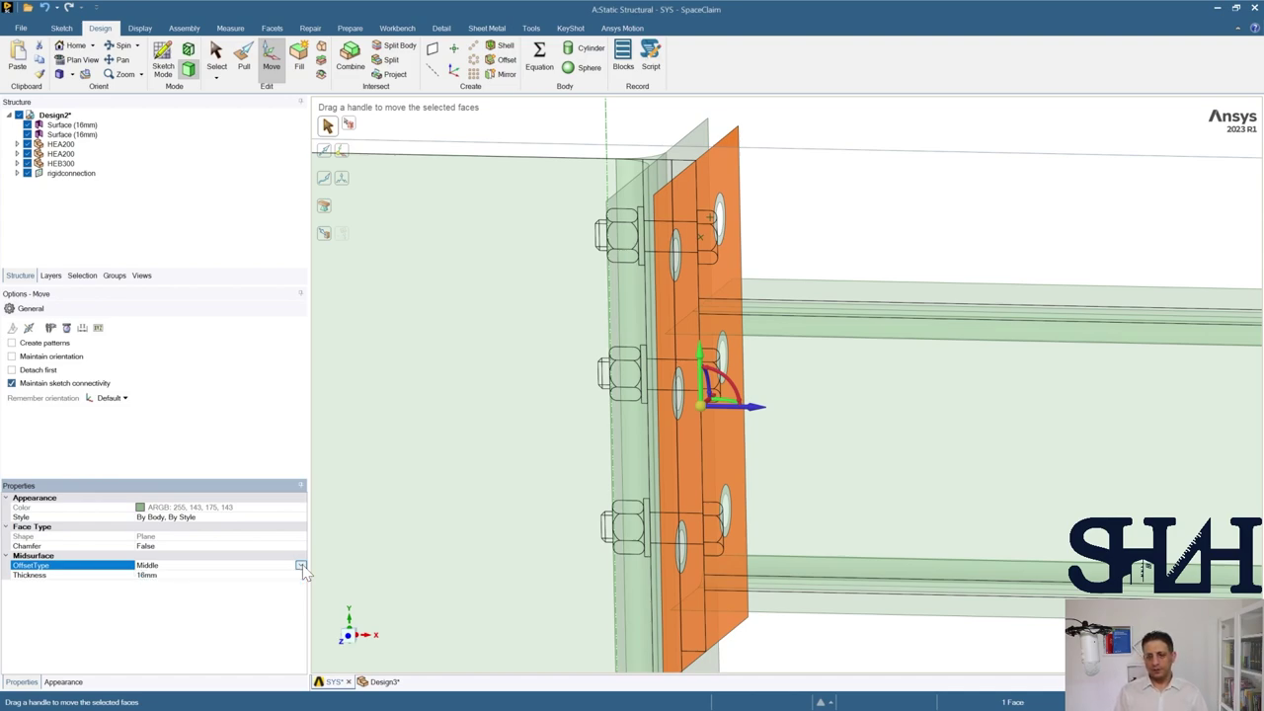
pyautogui.scroll(-5, 674, 373)
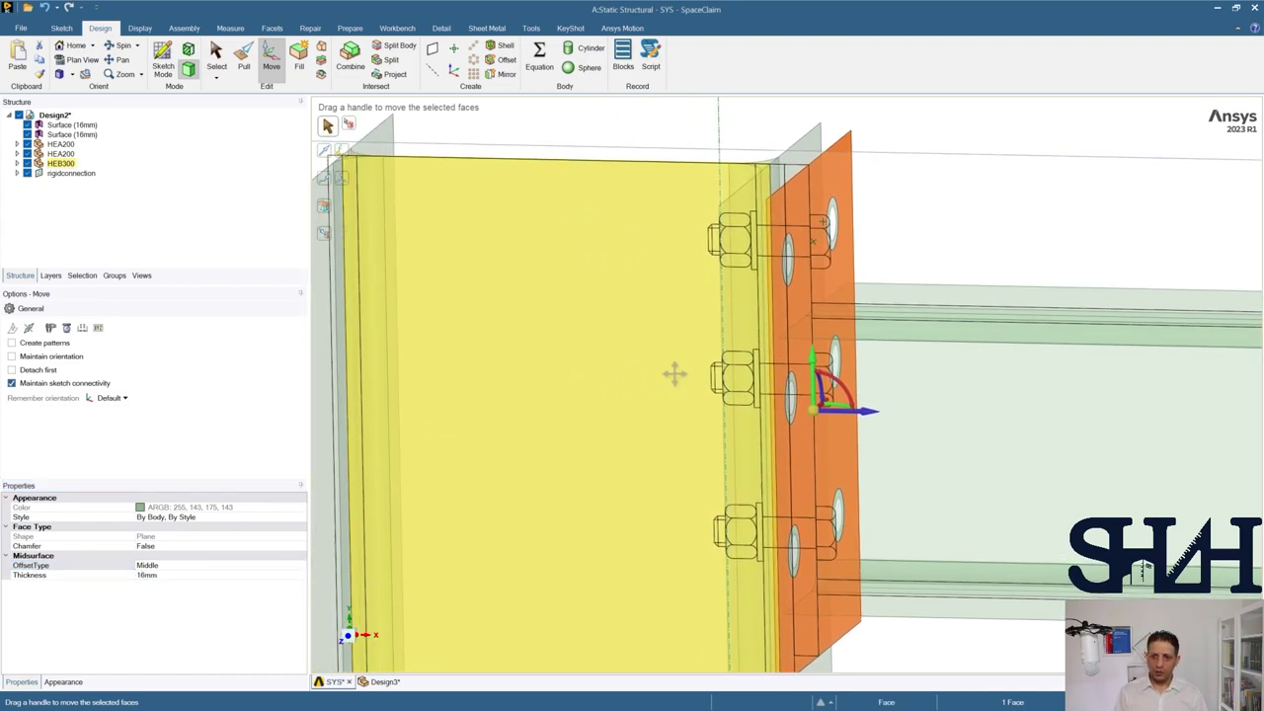
pyautogui.click(637, 208)
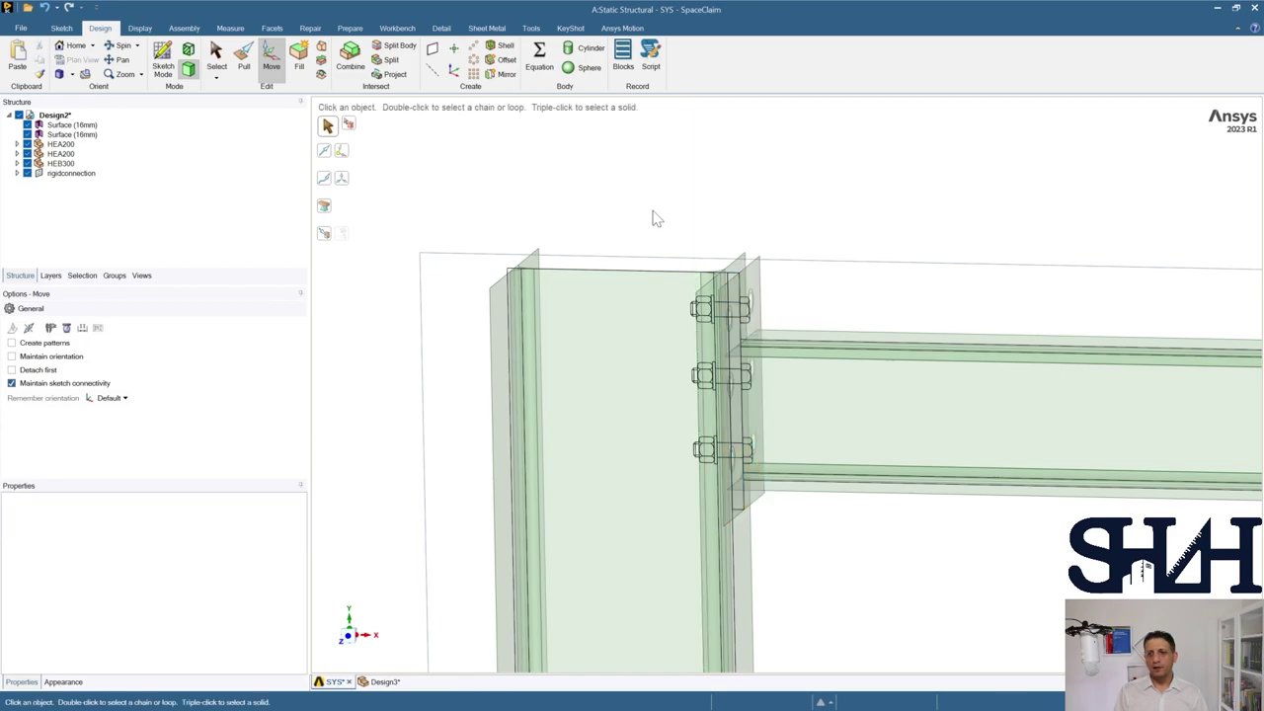
# Step: Display the face normal directions of both 16 mm end plate surfaces and examine them at the upper and lower connections
pyautogui.click(85, 126)
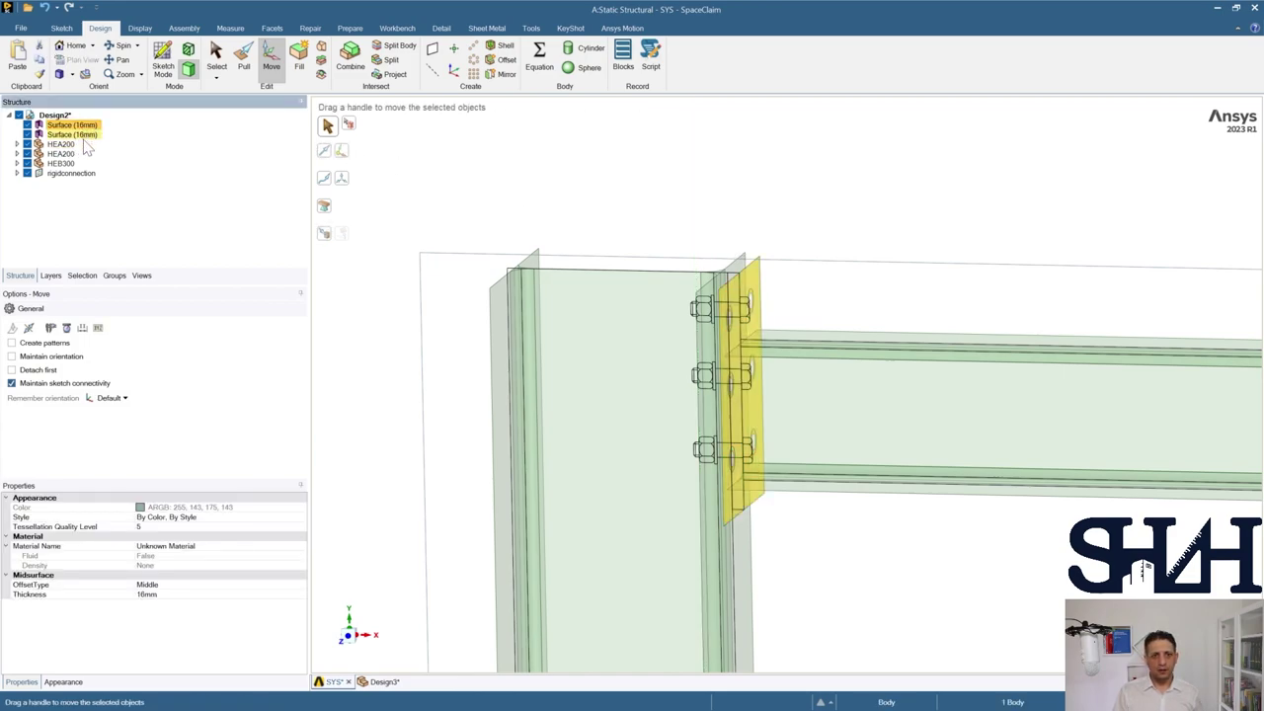
pyautogui.keyDown('ctrl'); pyautogui.click(85, 135); pyautogui.keyUp('ctrl')
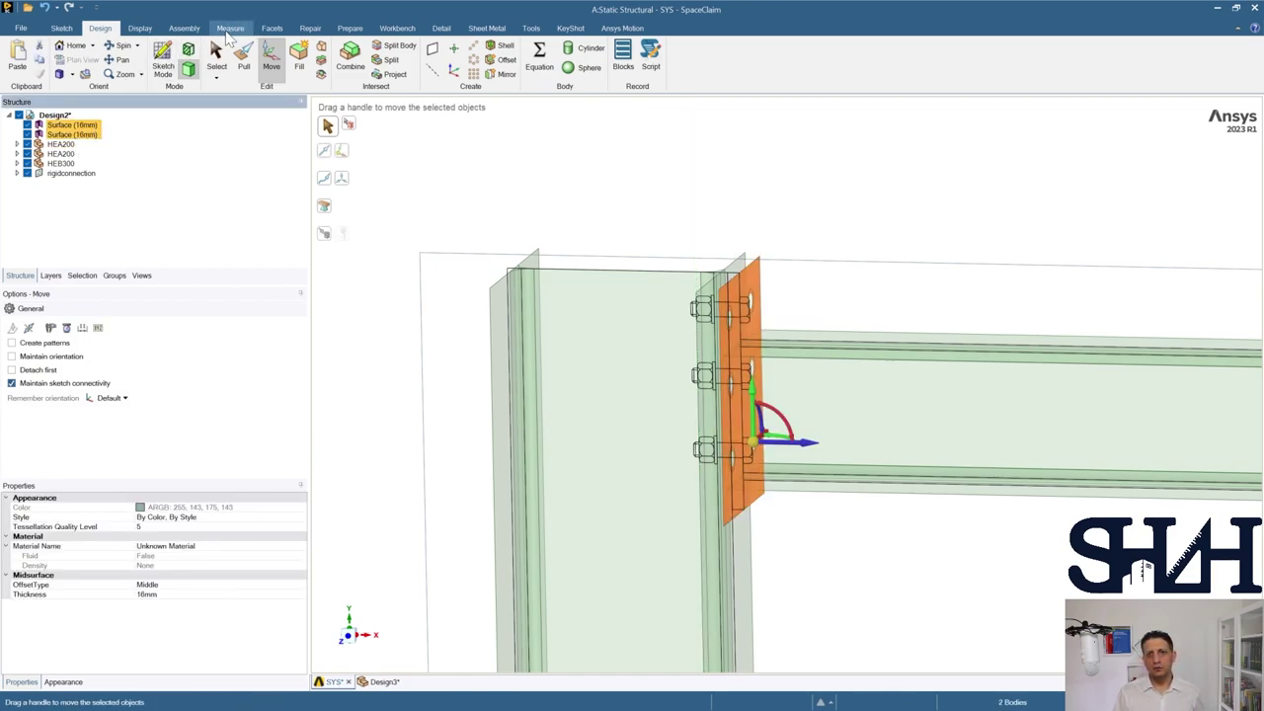
pyautogui.click(229, 29)
pyautogui.click(252, 54)
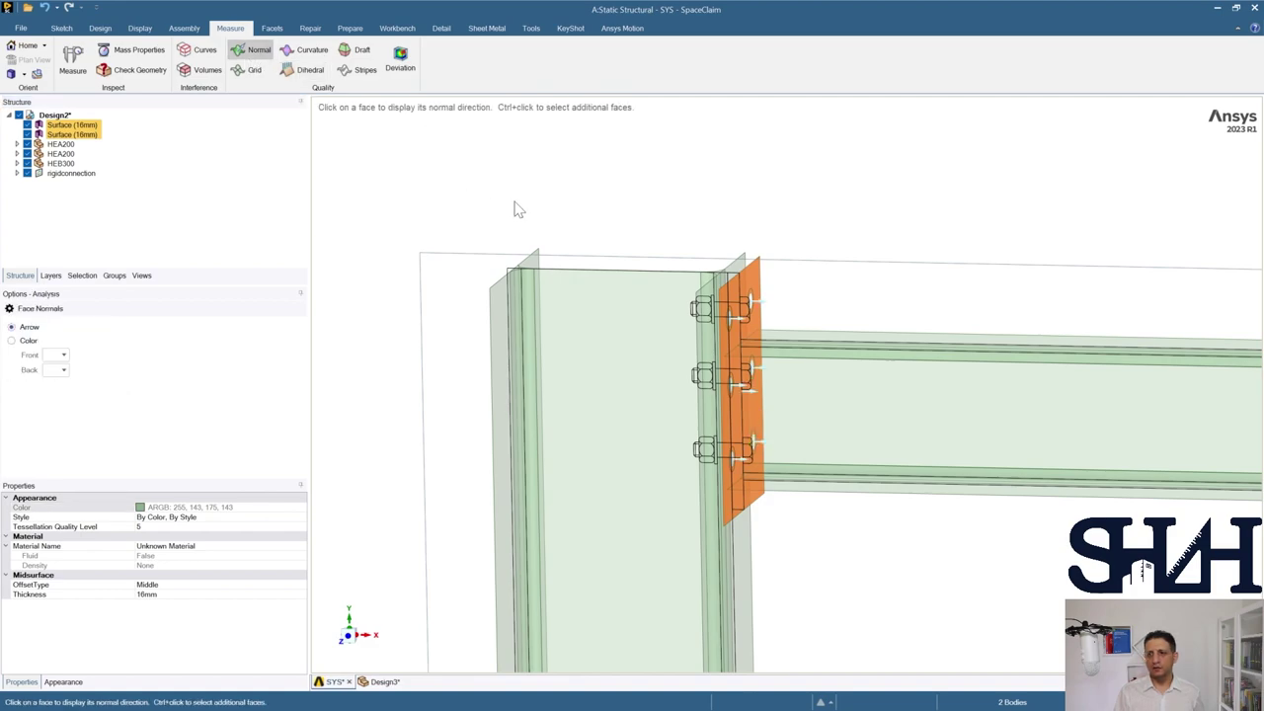
pyautogui.scroll(-3, 513, 206)
pyautogui.moveTo(500, 198)
pyautogui.mouseDown(button='middle')
pyautogui.moveTo(485, 203)
pyautogui.moveTo(506, 215)
pyautogui.mouseUp(button='middle')
pyautogui.scroll(-5, 642, 280)
pyautogui.moveTo(471, 395); pyautogui.dragTo(431, 372, button='middle')
pyautogui.scroll(6, 432, 372)
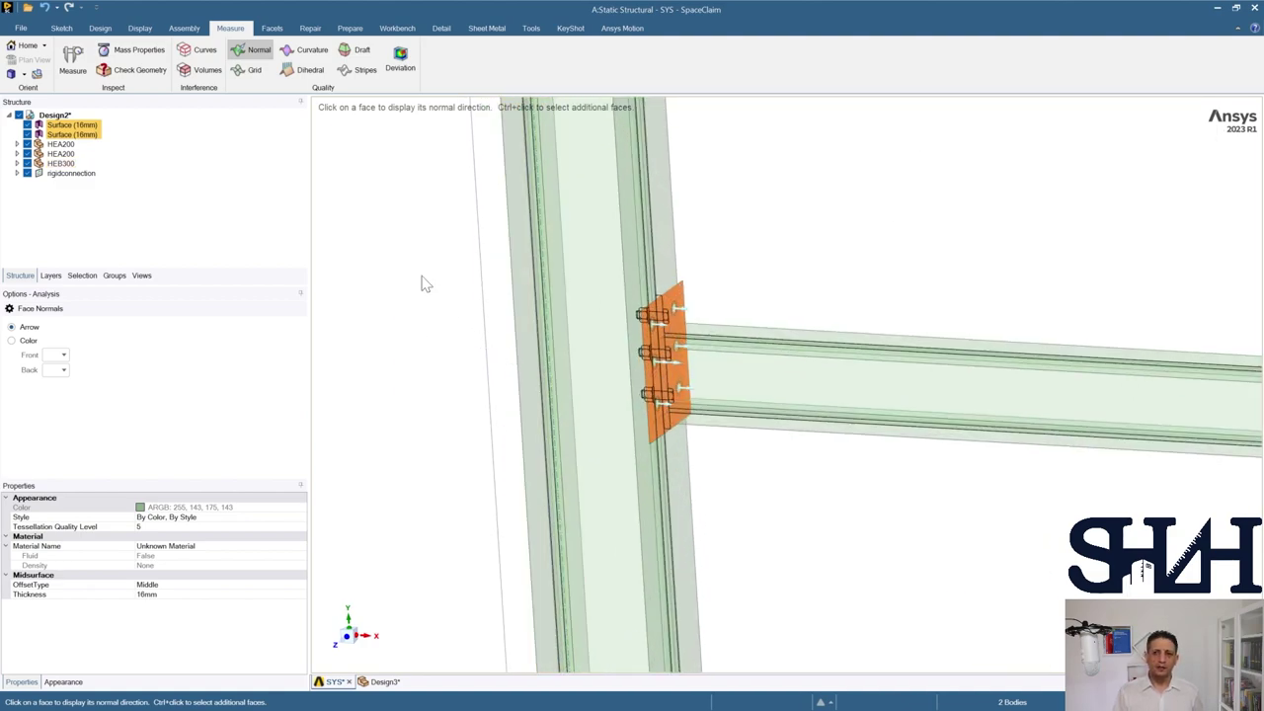
pyautogui.moveTo(418, 241); pyautogui.dragTo(426, 254, button='middle')
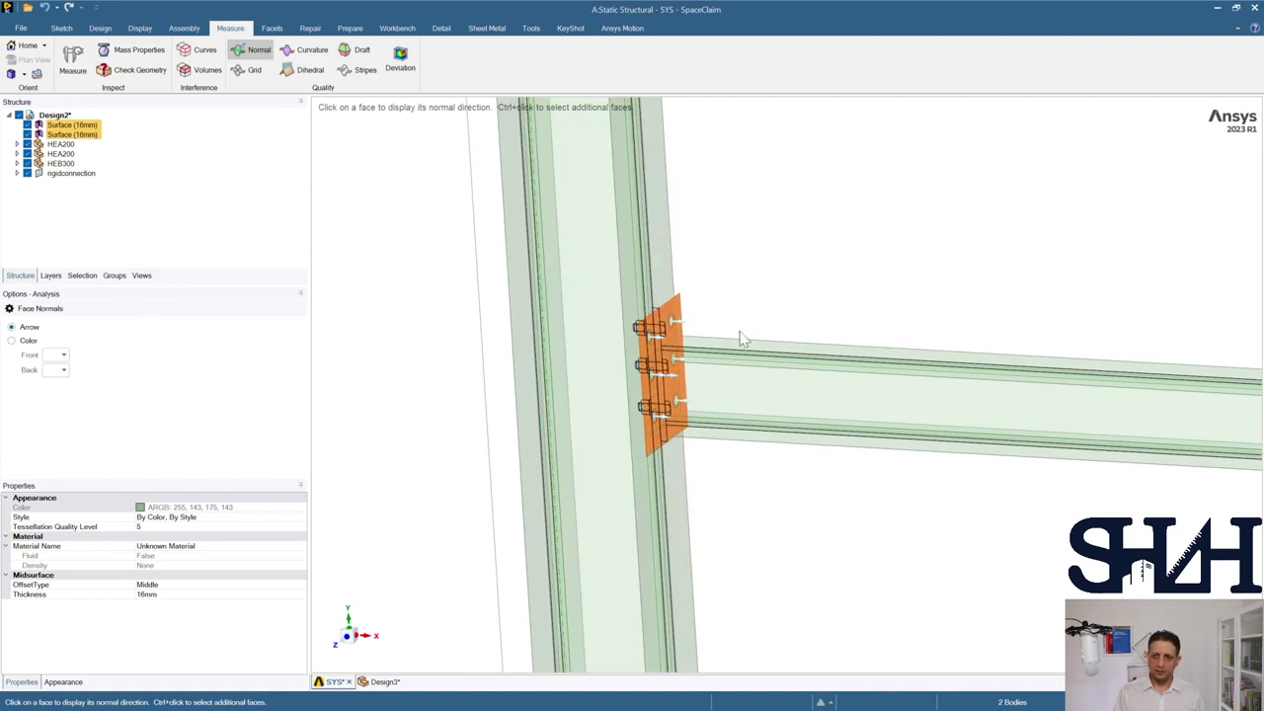
# Step: Set the midsurface offset type of both 16 mm end plate surfaces to Middle
pyautogui.click(393, 285)
pyautogui.click(81, 132)
pyautogui.keyDown('ctrl'); pyautogui.click(82, 133); pyautogui.keyUp('ctrl')
pyautogui.click(197, 584)
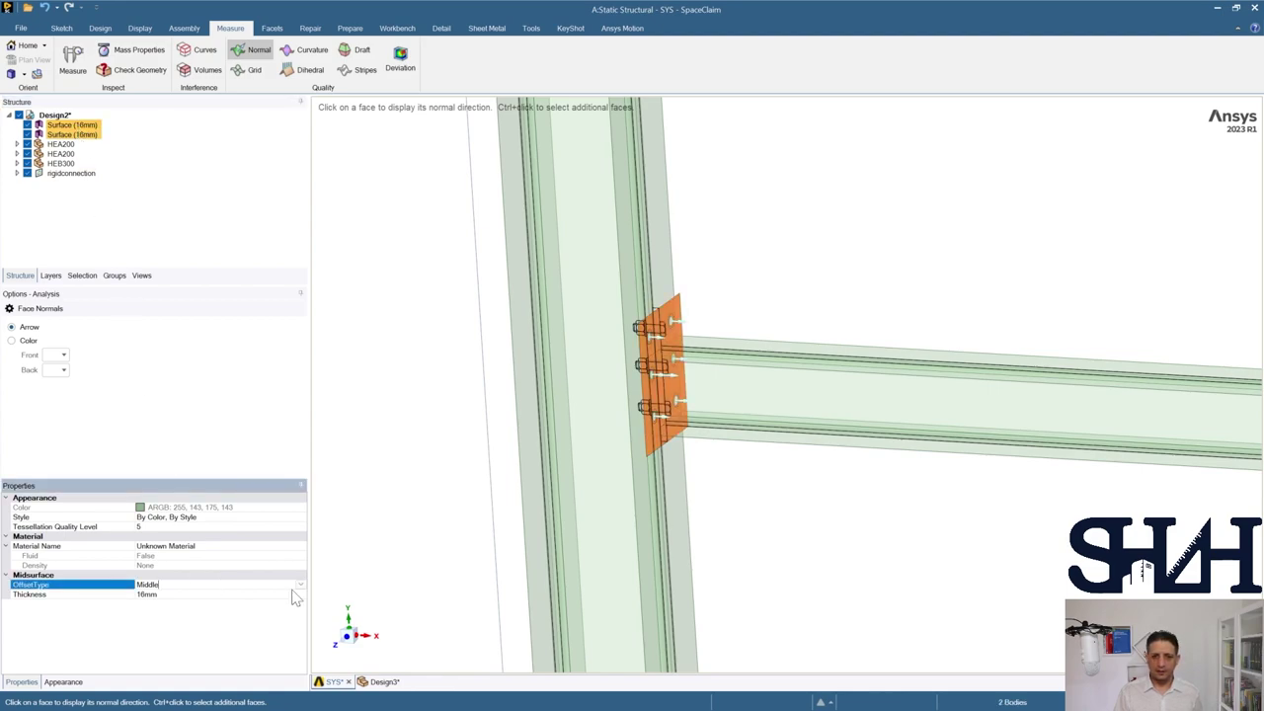
pyautogui.click(300, 584)
pyautogui.click(235, 603)
pyautogui.click(412, 389)
# Step: Hide the rigidconnection drawing and both HEA200 beams, leaving the HEB300 column and the end plates displayed
pyautogui.scroll(-3, 415, 291)
pyautogui.keyDown('shift'); pyautogui.moveTo(415, 290); pyautogui.dragTo(452, 385, button='middle'); pyautogui.keyUp('shift')
pyautogui.press('Escape')
pyautogui.moveTo(428, 277); pyautogui.dragTo(553, 308, button='middle')
pyautogui.tripleClick(553, 308)
pyautogui.scroll(6, 604, 279)
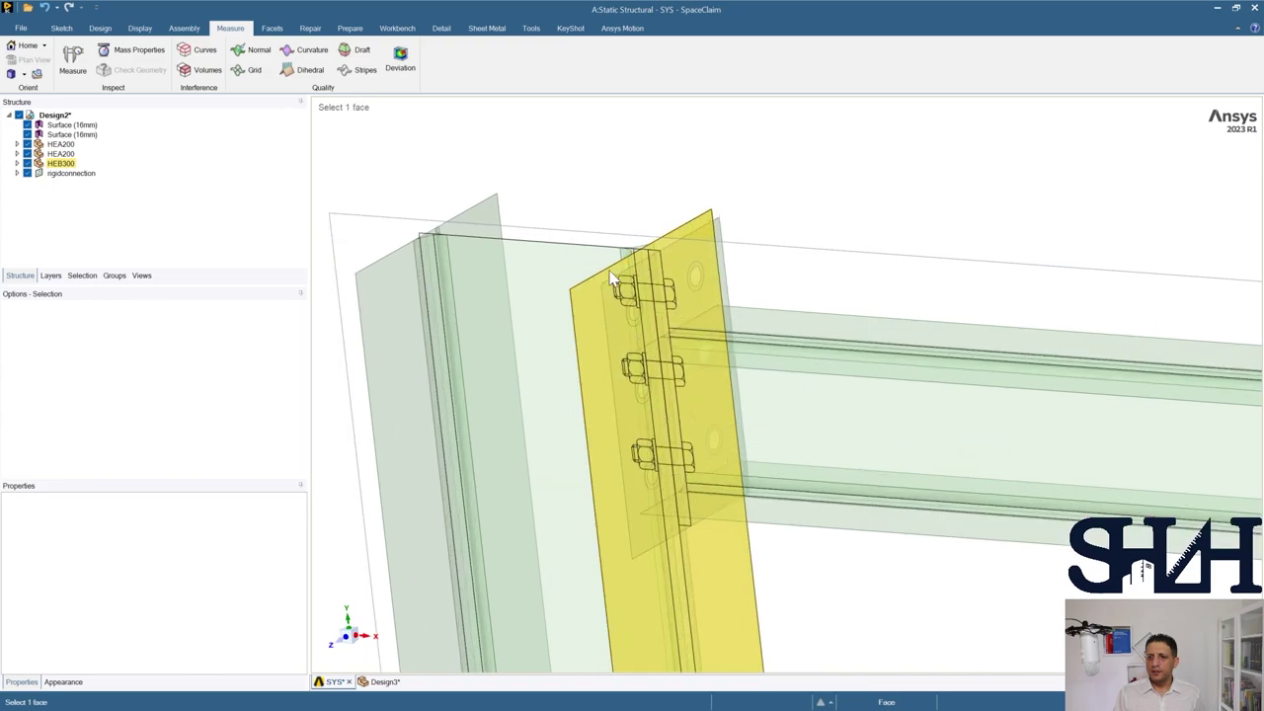
pyautogui.moveTo(581, 240)
pyautogui.mouseDown(button='middle')
pyautogui.moveTo(579, 212)
pyautogui.moveTo(592, 262)
pyautogui.moveTo(556, 290)
pyautogui.moveTo(574, 316)
pyautogui.moveTo(587, 233)
pyautogui.mouseUp(button='middle')
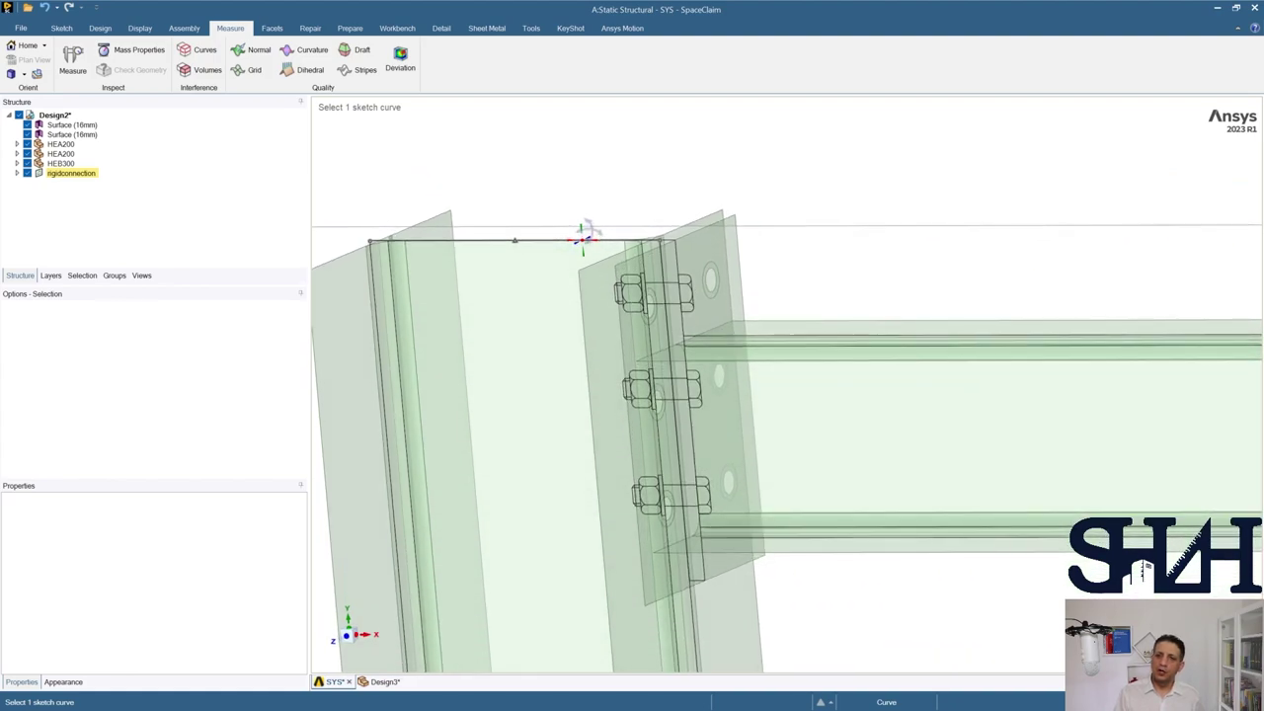
pyautogui.press('d')
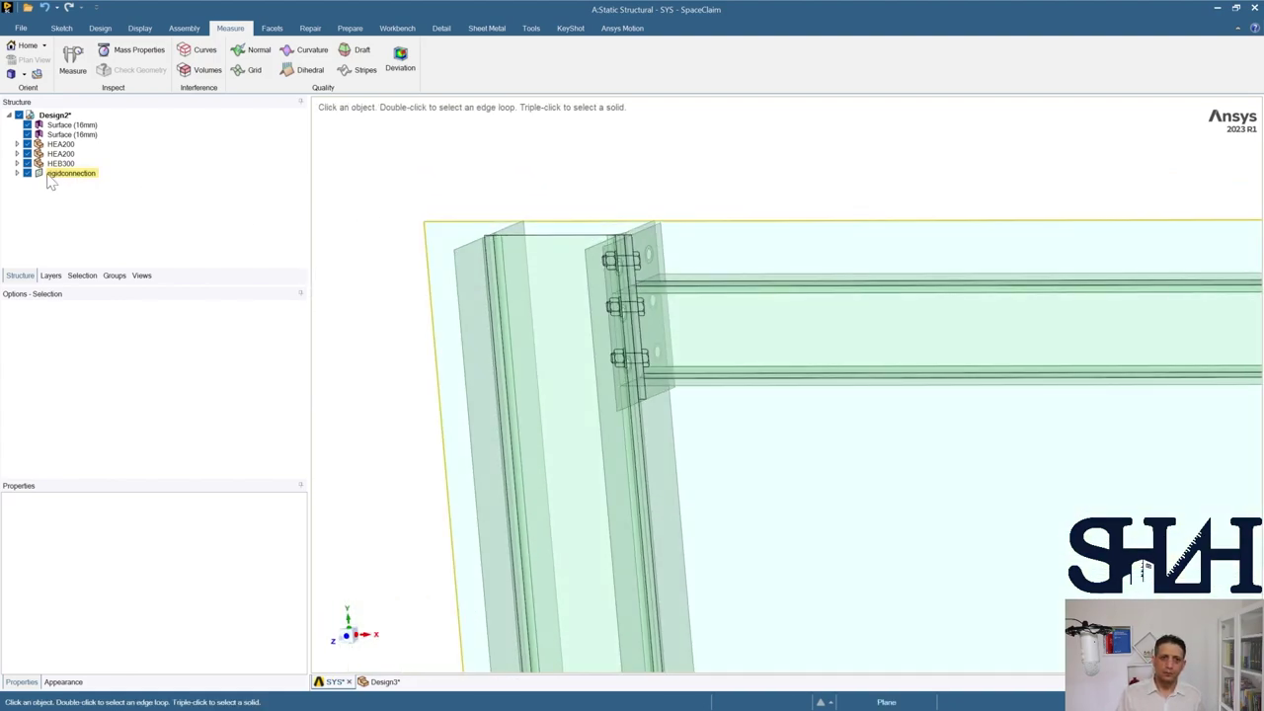
pyautogui.click(27, 174)
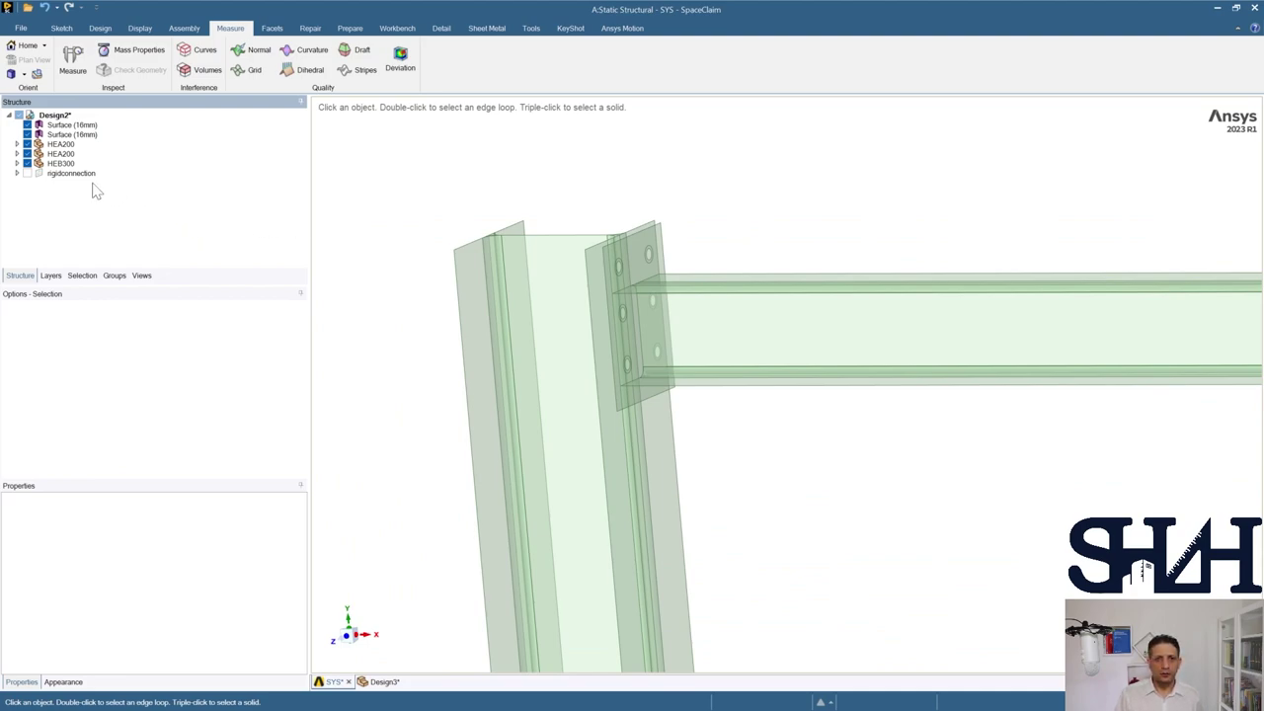
pyautogui.click(26, 144)
pyautogui.click(26, 154)
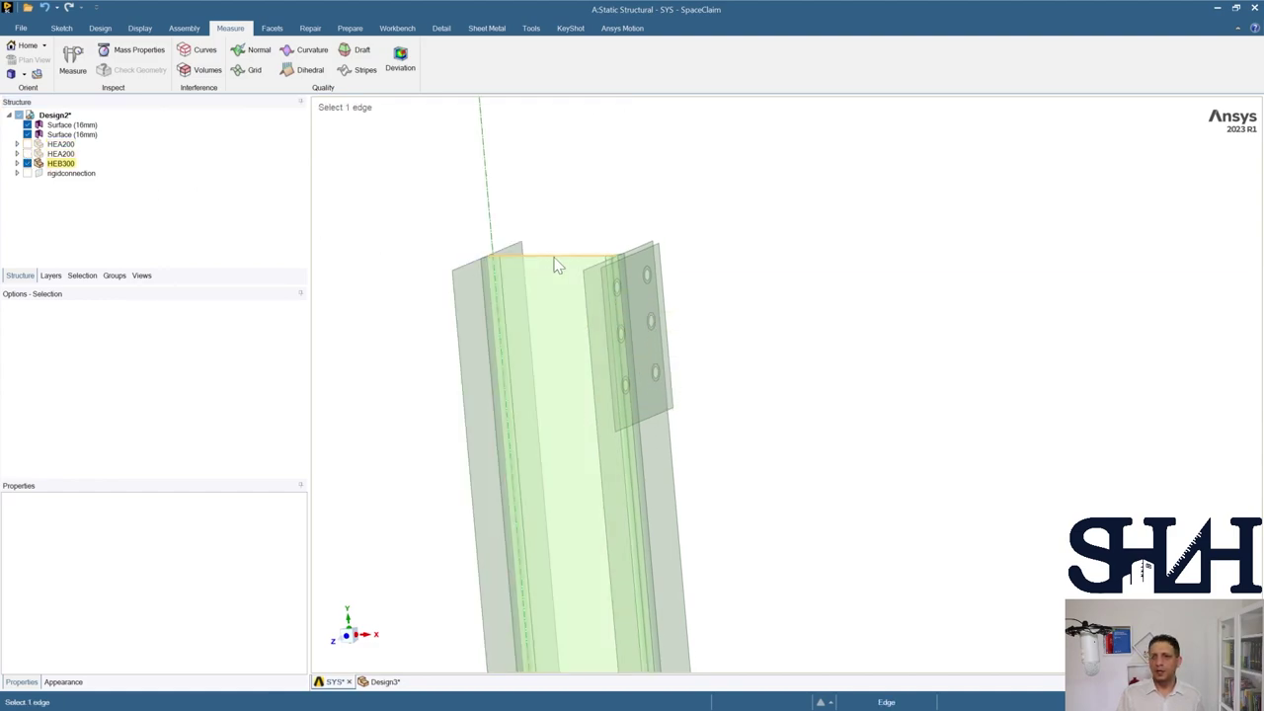
pyautogui.scroll(3, 572, 249)
# Step: Select all six bolt hole edges of the upper end plate by matching edges with the same length
pyautogui.click(100, 28)
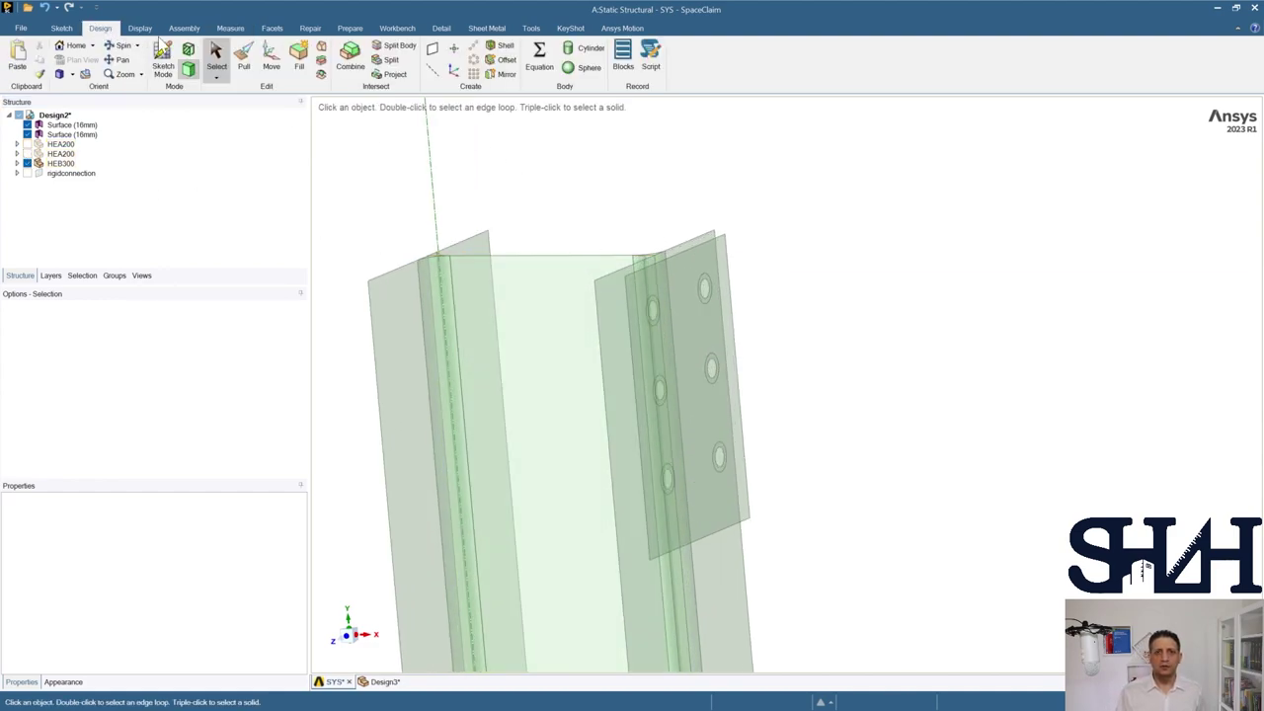
pyautogui.click(393, 75)
pyautogui.click(696, 296)
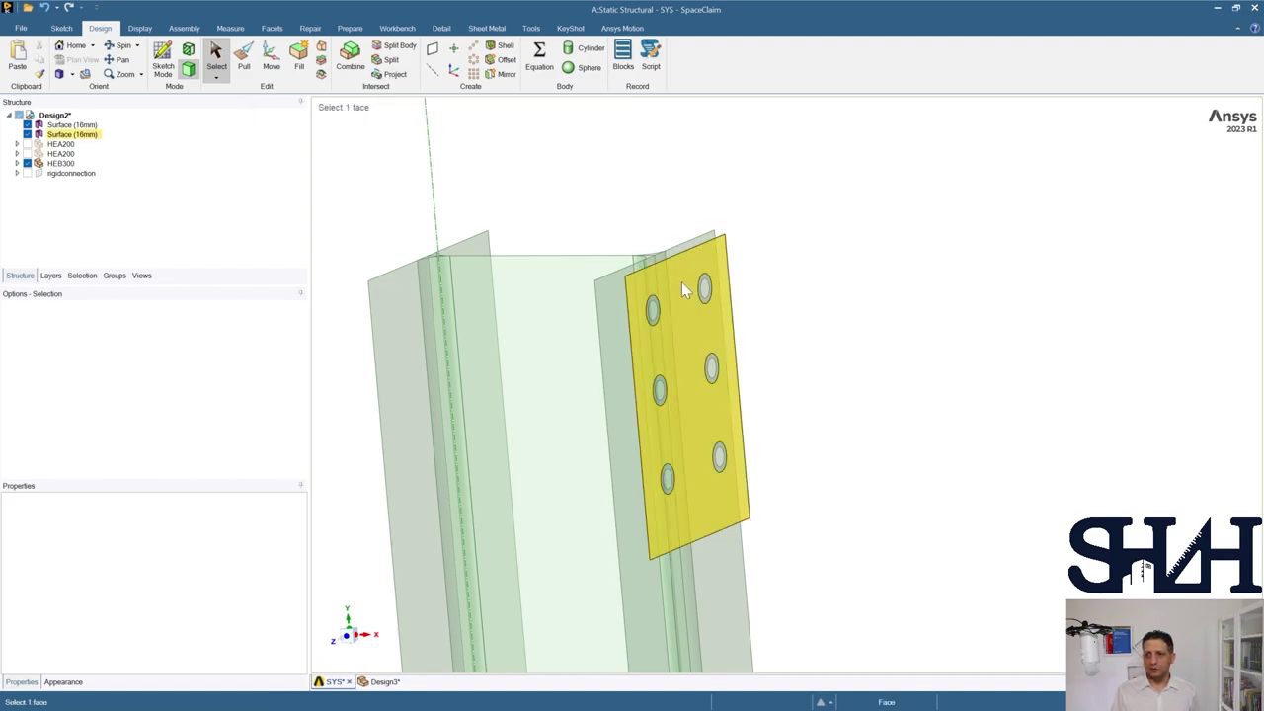
pyautogui.scroll(3, 705, 284)
pyautogui.click(713, 286)
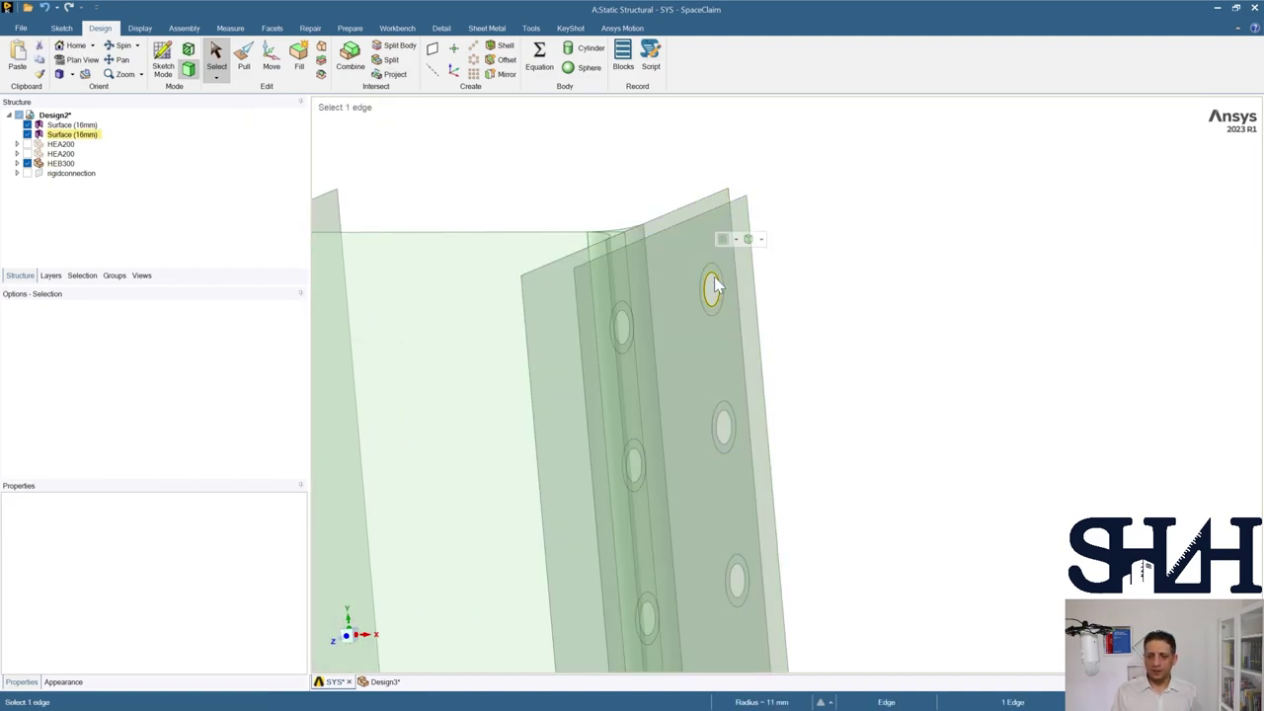
pyautogui.scroll(-2, 713, 281)
pyautogui.press('Escape')
pyautogui.moveTo(632, 220); pyautogui.dragTo(602, 211, button='middle')
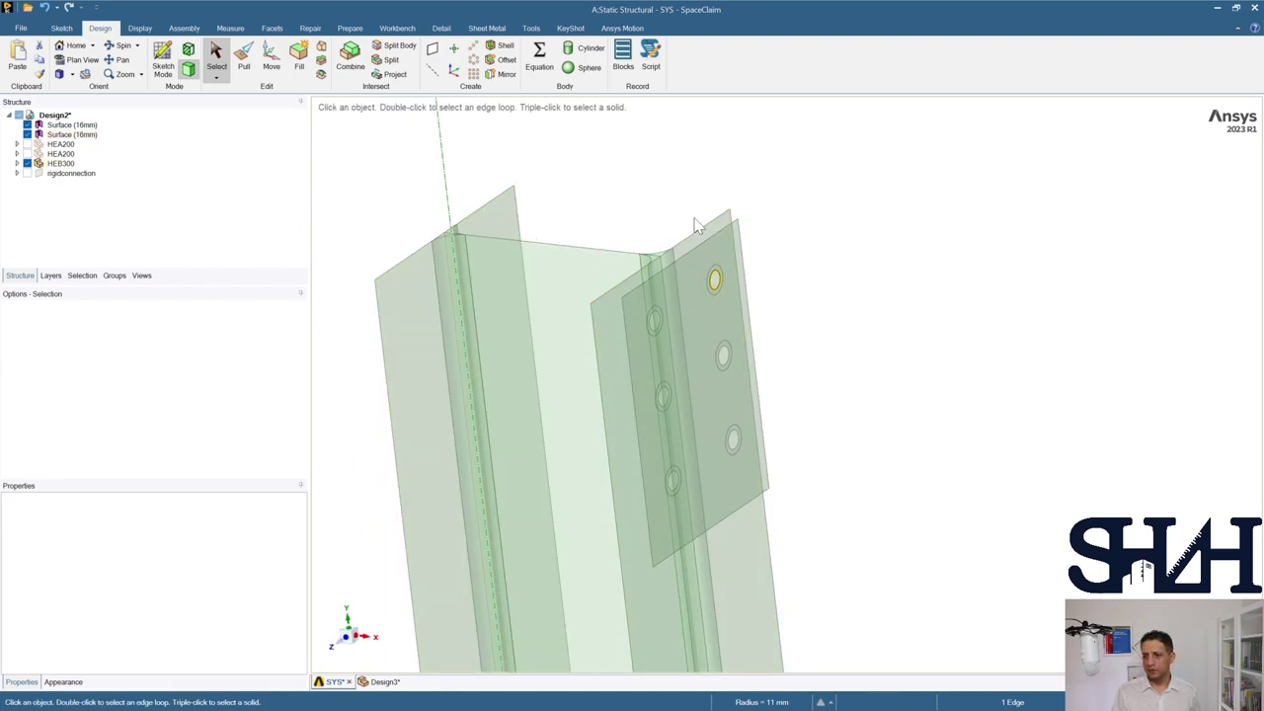
pyautogui.click(82, 275)
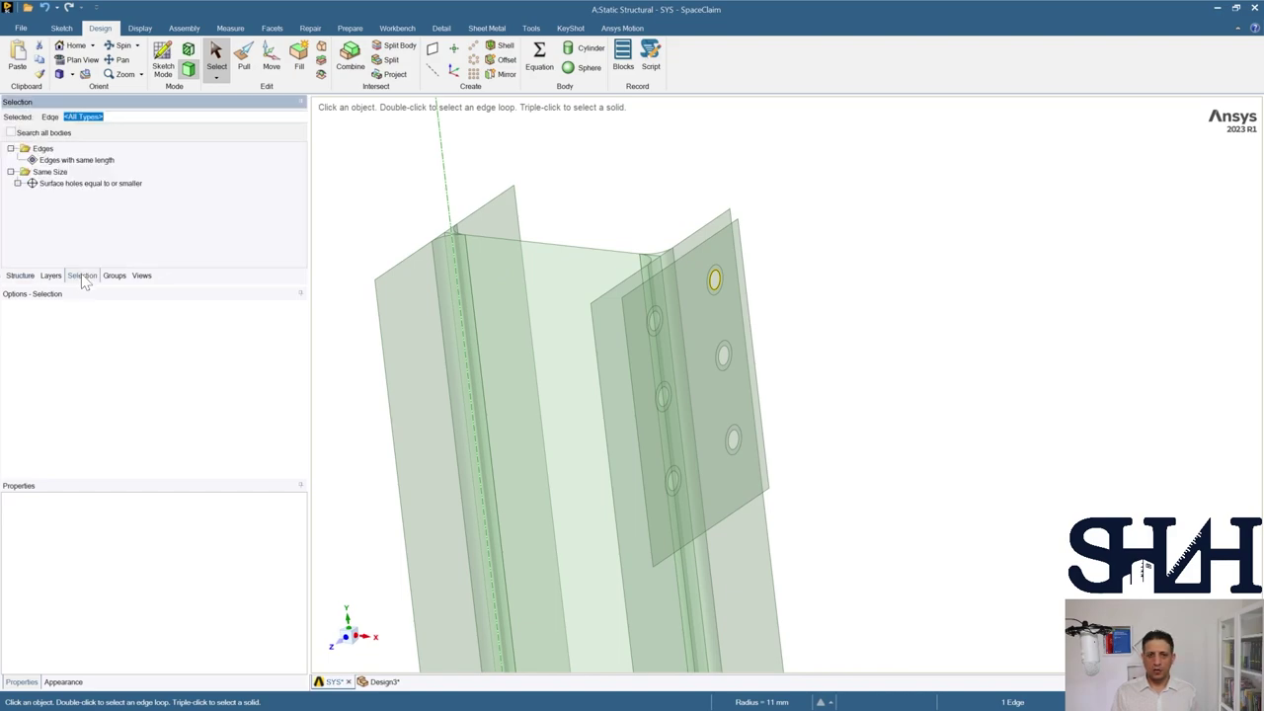
pyautogui.click(74, 161)
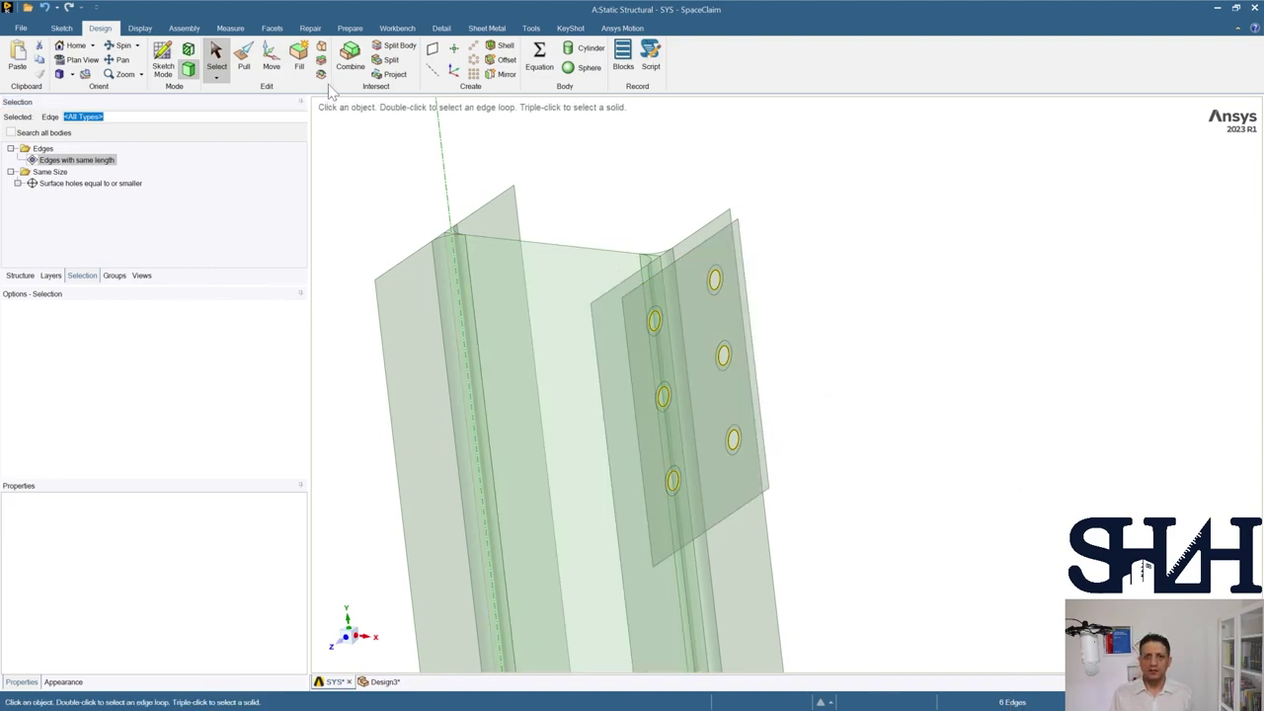
# Step: Project the selected hole edges onto the HEB300 column, limiting the projection to the flange next to the upper end plate
pyautogui.click(393, 76)
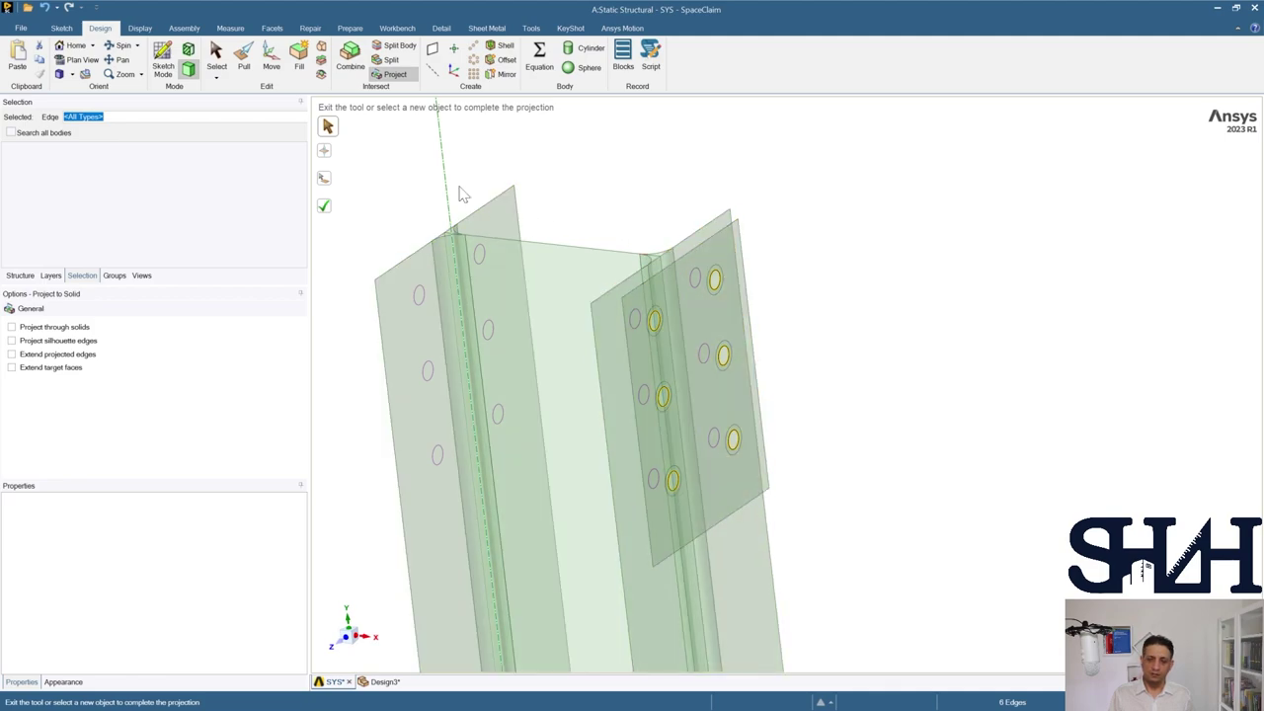
pyautogui.click(324, 180)
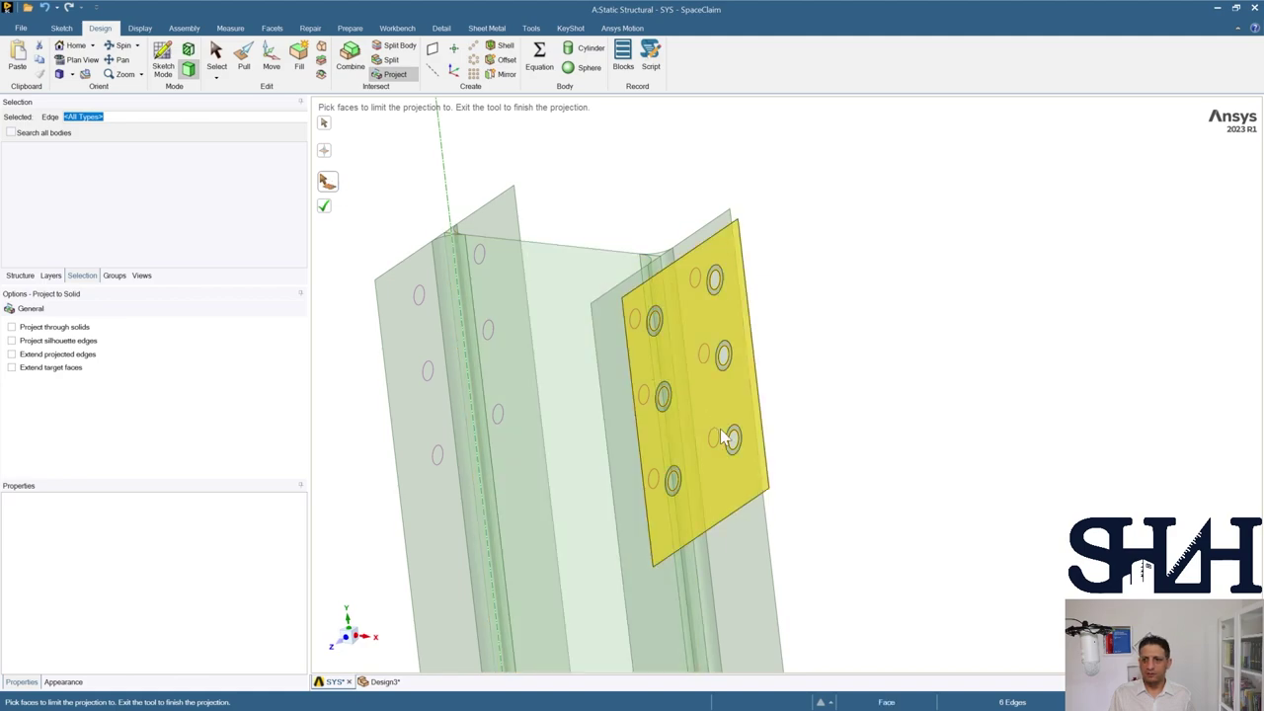
pyautogui.click(759, 564)
pyautogui.moveTo(868, 226); pyautogui.dragTo(875, 221, button='middle')
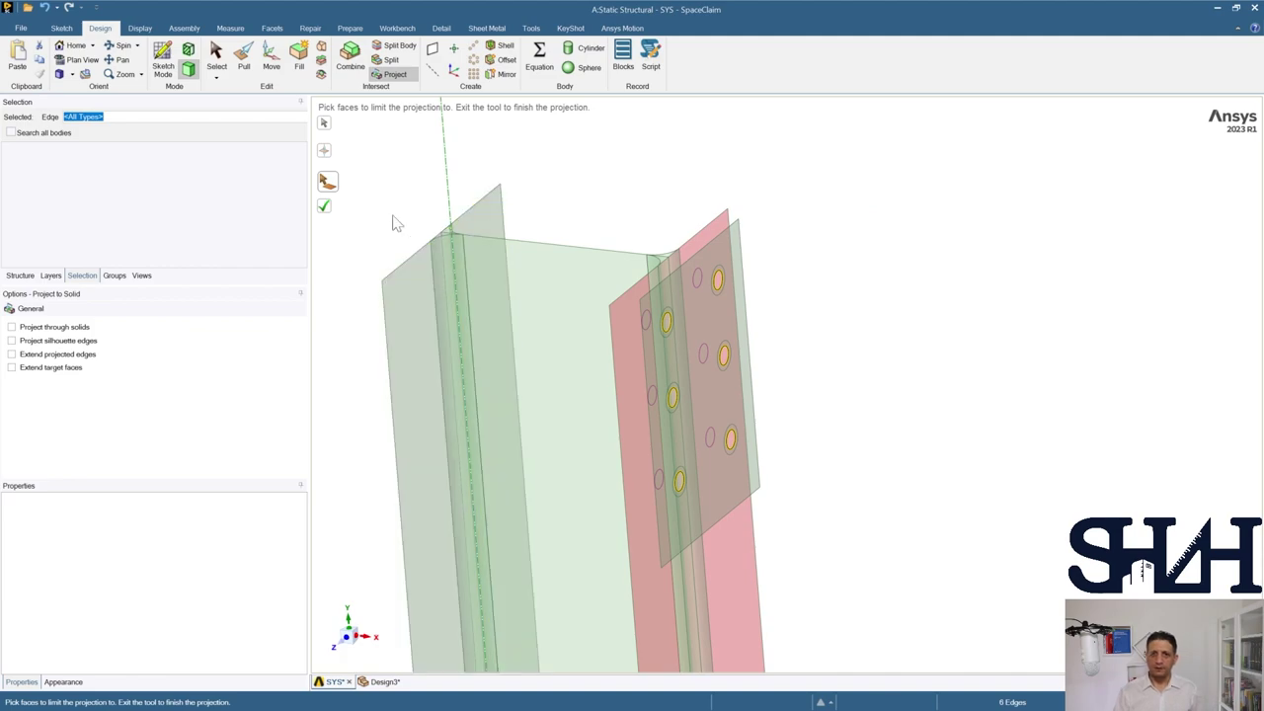
pyautogui.click(324, 205)
# Step: Project the lower end plate's six equal-length bolt hole edges onto the adjacent HEB300 column flange only
pyautogui.scroll(-5, 583, 186)
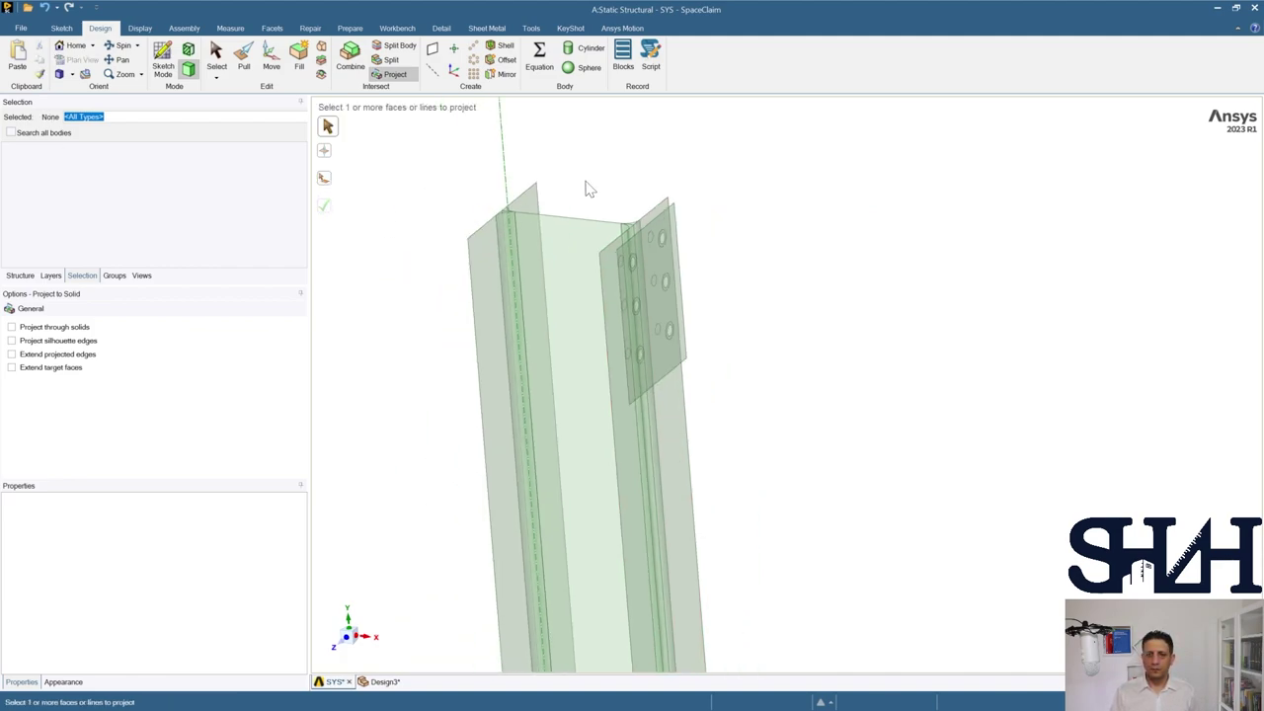
pyautogui.keyDown('shift'); pyautogui.moveTo(571, 278); pyautogui.dragTo(512, 407, button='middle'); pyautogui.keyUp('shift')
pyautogui.scroll(10, 621, 451)
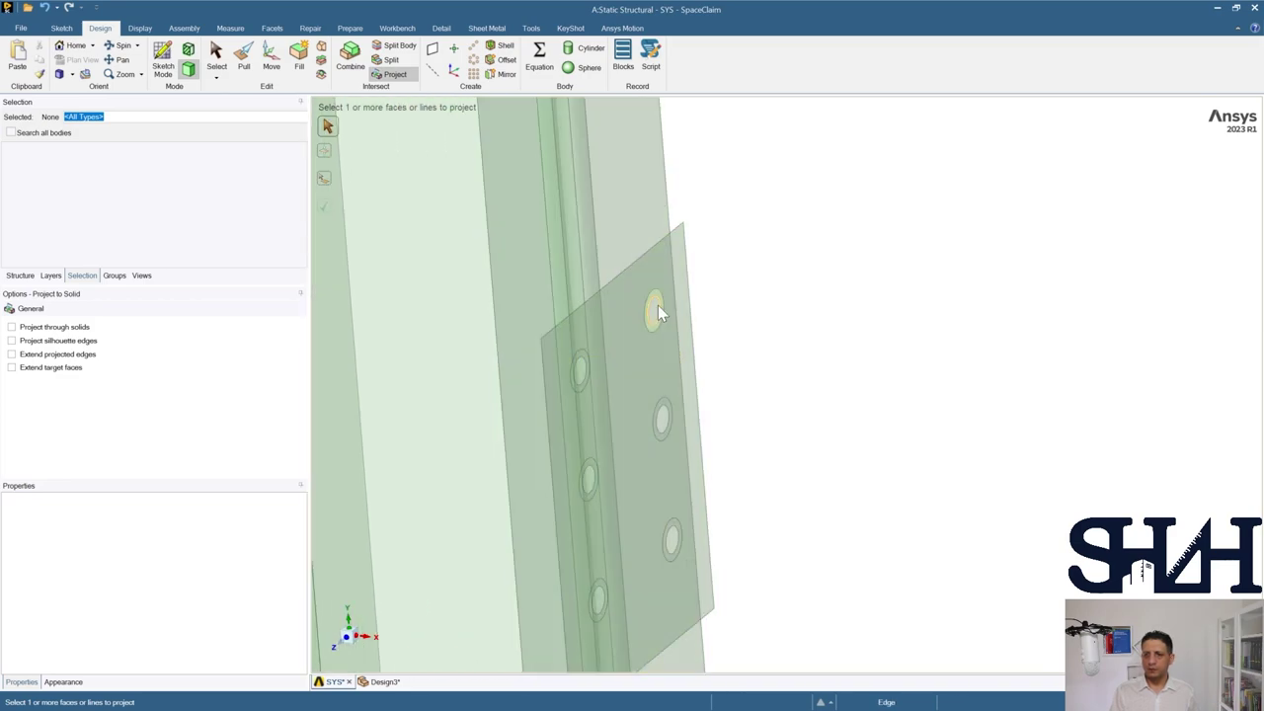
pyautogui.click(657, 306)
pyautogui.click(76, 160)
pyautogui.scroll(-2, 466, 308)
pyautogui.click(325, 179)
pyautogui.click(553, 205)
pyautogui.scroll(-3, 706, 256)
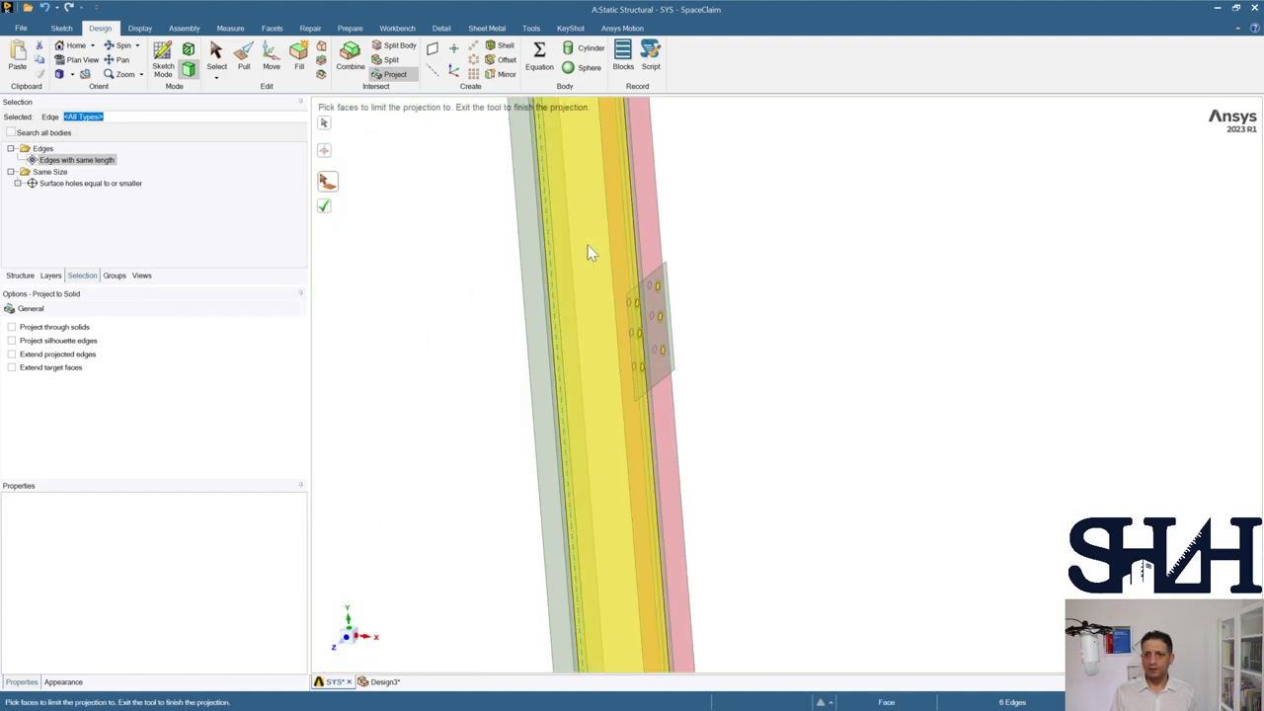
pyautogui.click(323, 205)
pyautogui.scroll(-2, 376, 266)
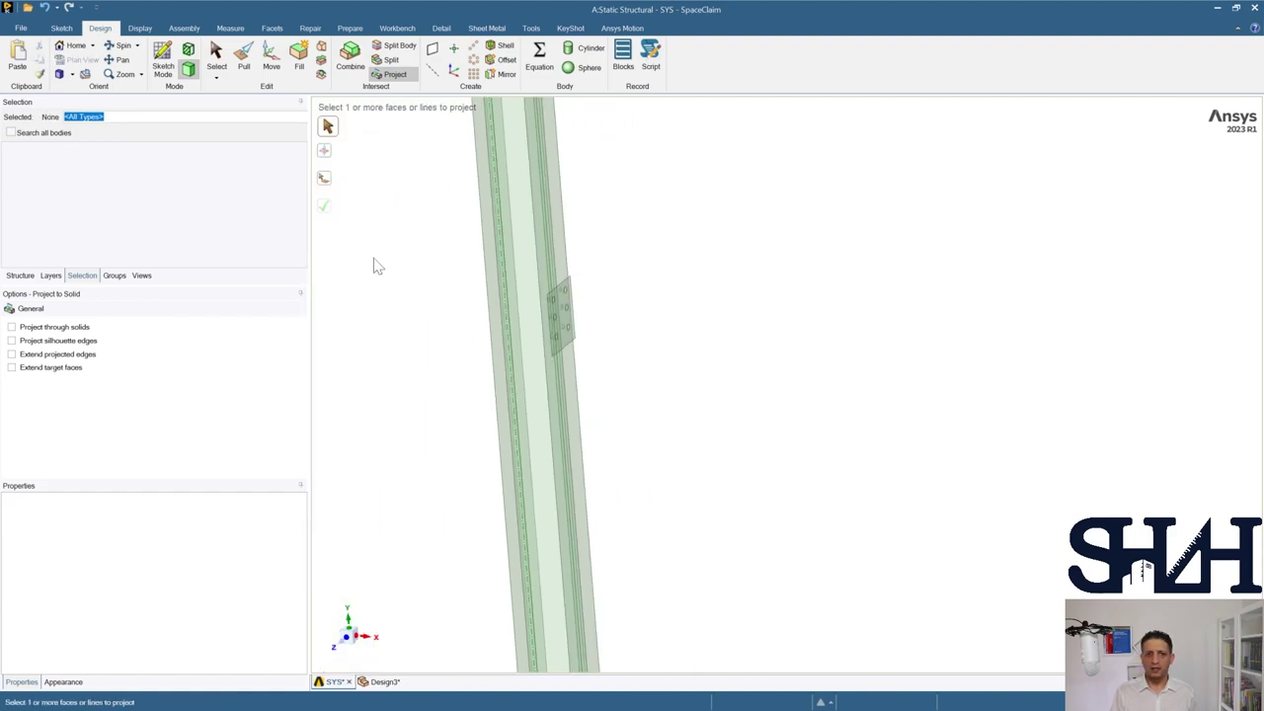
# Step: Hide both 16 mm end plate surfaces
pyautogui.click(22, 276)
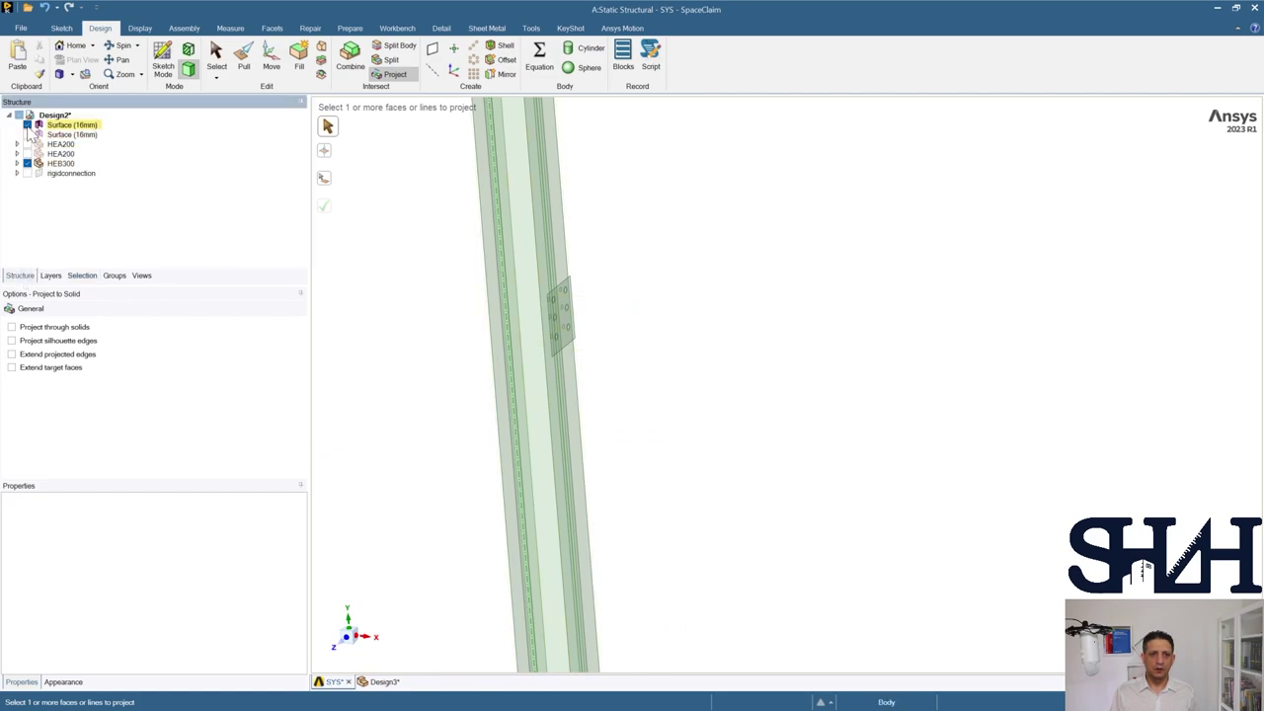
pyautogui.click(27, 134)
pyautogui.click(26, 124)
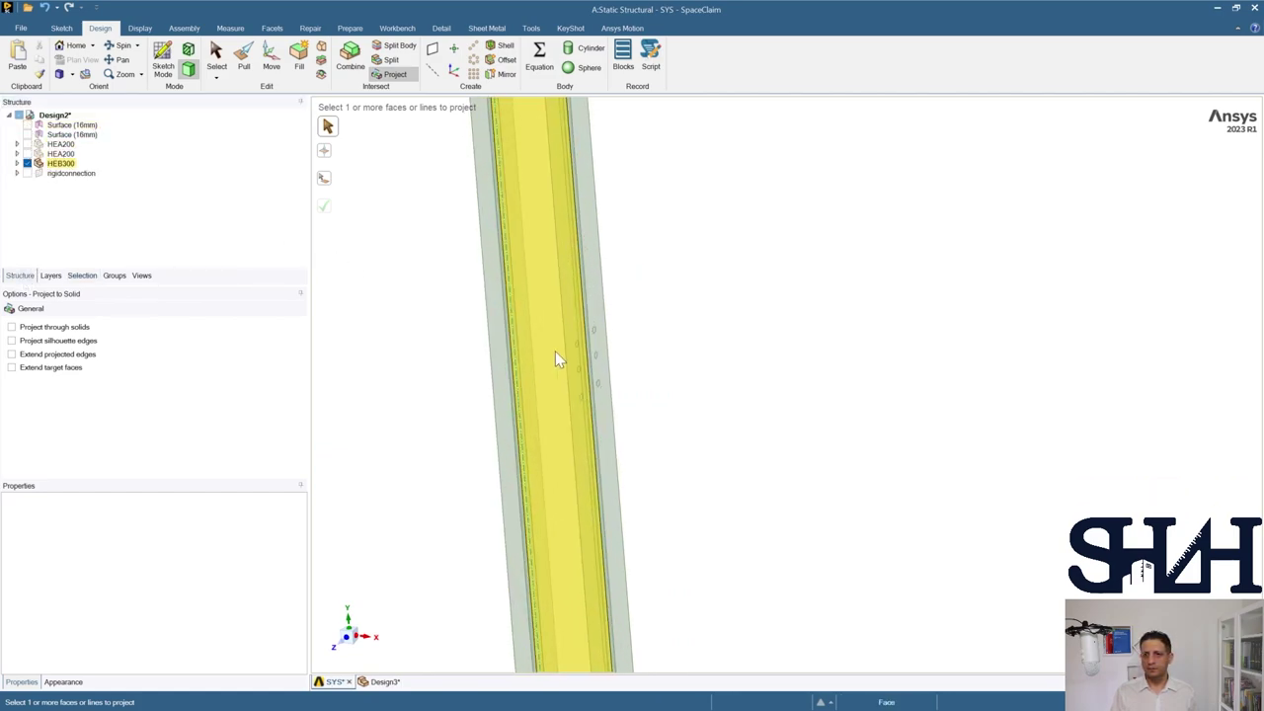
# Step: Delete the projected circular faces from the HEB300 flange at the lower and upper connections to open the bolt holes
pyautogui.scroll(2, 579, 344)
pyautogui.scroll(-1, 578, 345)
pyautogui.press('Escape')
pyautogui.moveTo(427, 274); pyautogui.dragTo(661, 444)
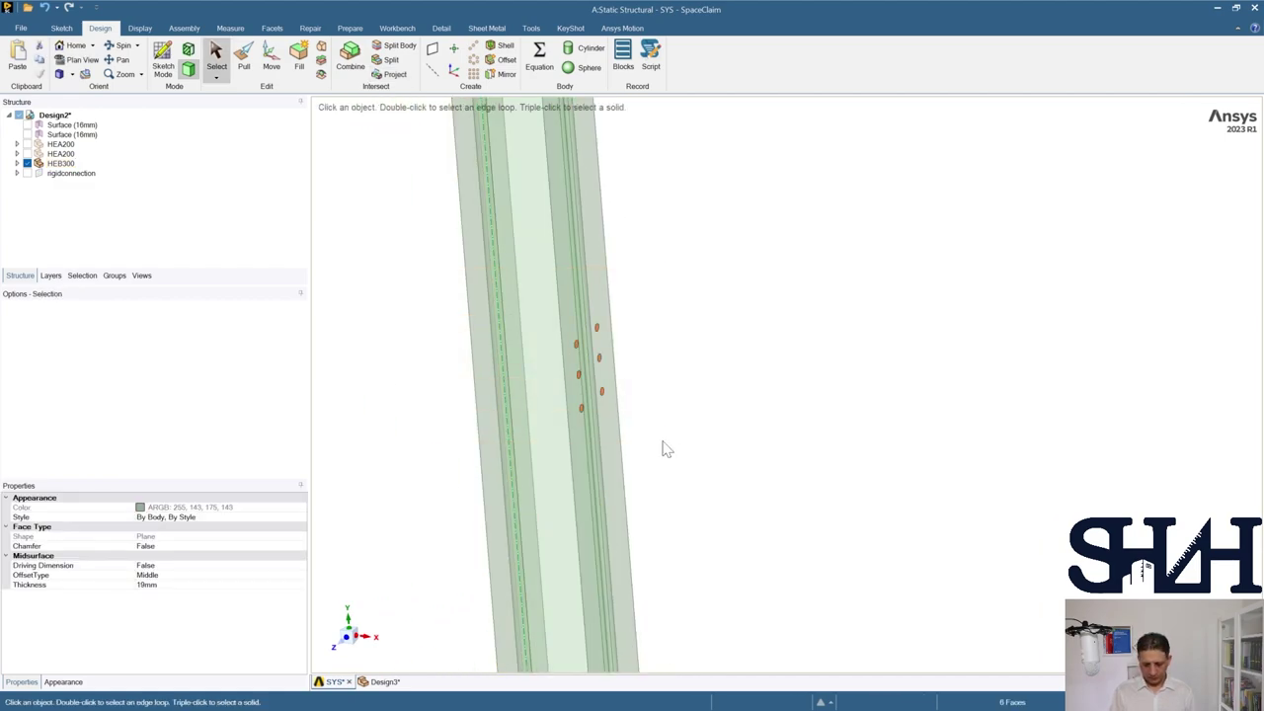
pyautogui.press('Escape')
pyautogui.moveTo(668, 320); pyautogui.dragTo(426, 207, button='middle')
pyautogui.moveTo(433, 200); pyautogui.dragTo(611, 359)
pyautogui.press('Escape')
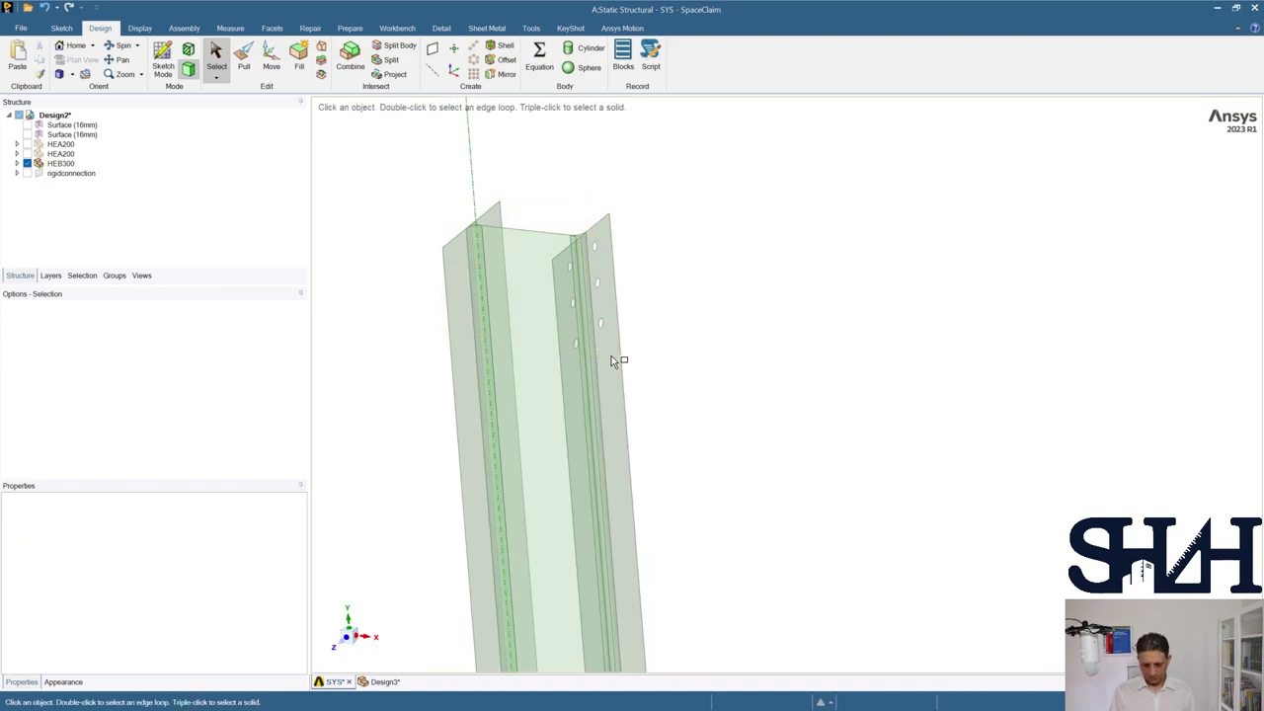
# Step: Start a sketch on the drilled HEB300 flange and orient the view square to the sketch plane
pyautogui.scroll(-2, 647, 257)
pyautogui.keyDown('ctrl'); pyautogui.moveTo(654, 333); pyautogui.dragTo(634, 277, button='middle'); pyautogui.keyUp('ctrl')
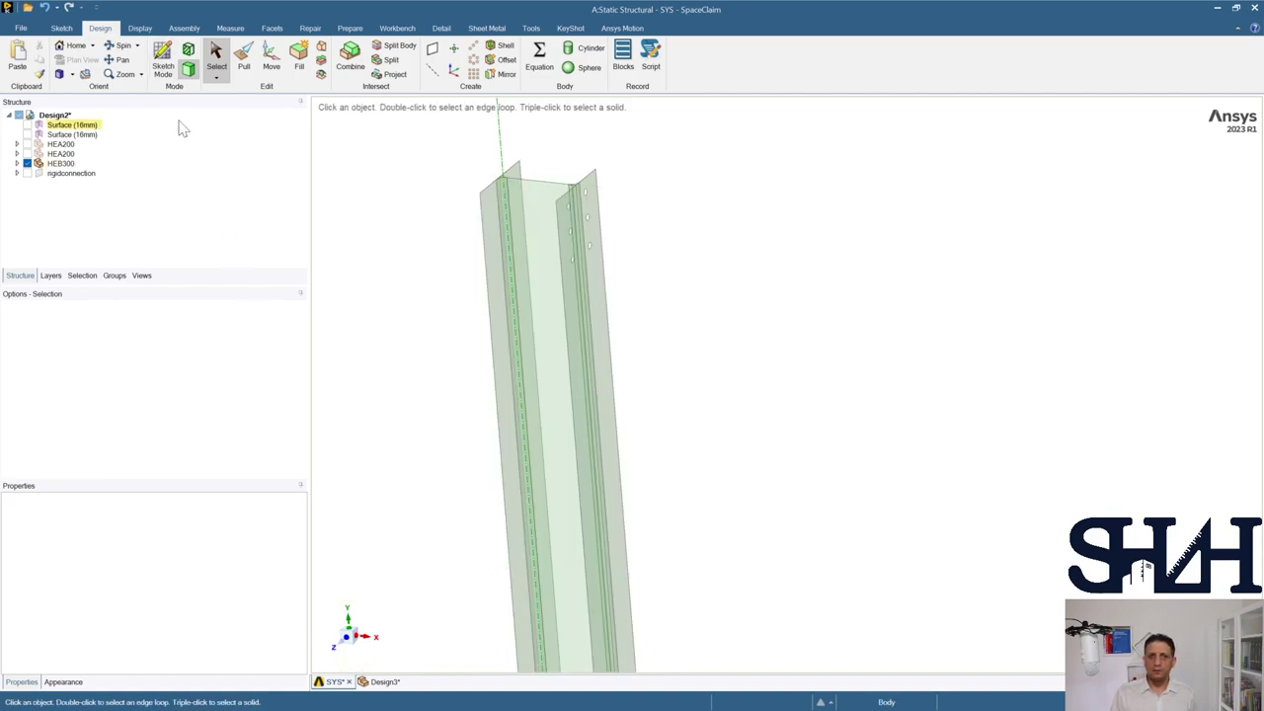
pyautogui.click(163, 61)
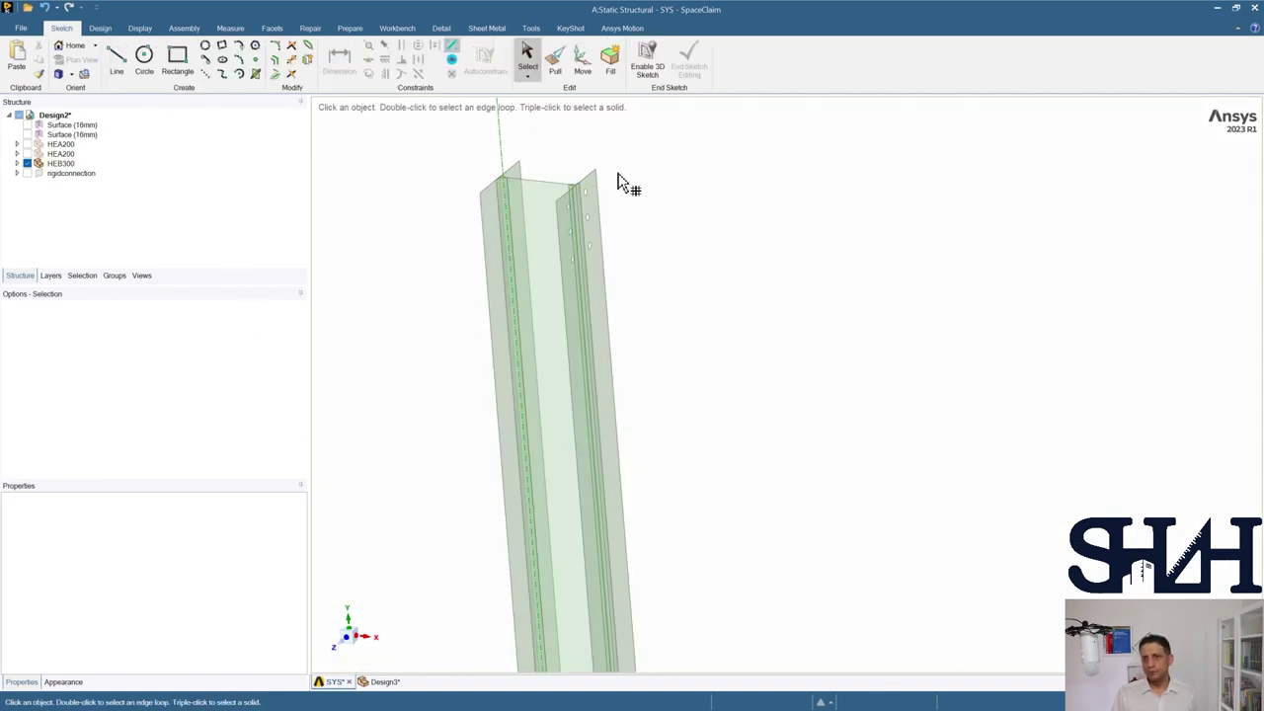
pyautogui.click(595, 247)
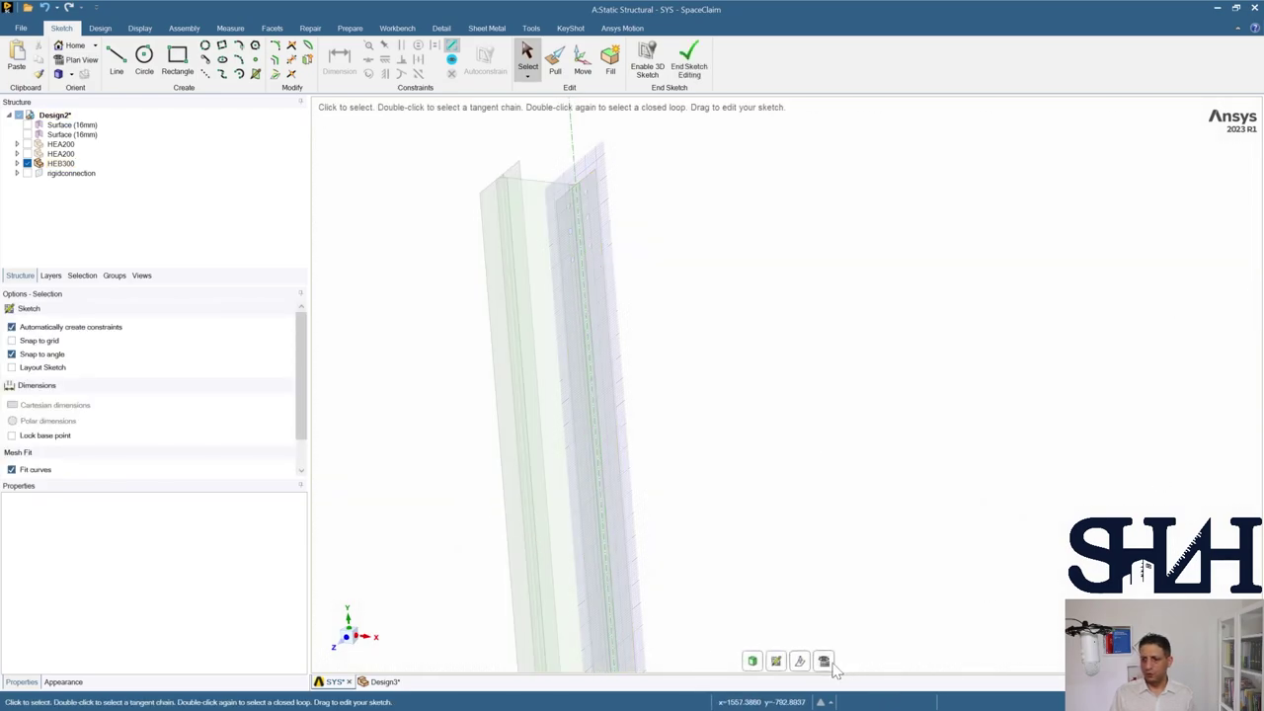
pyautogui.click(825, 662)
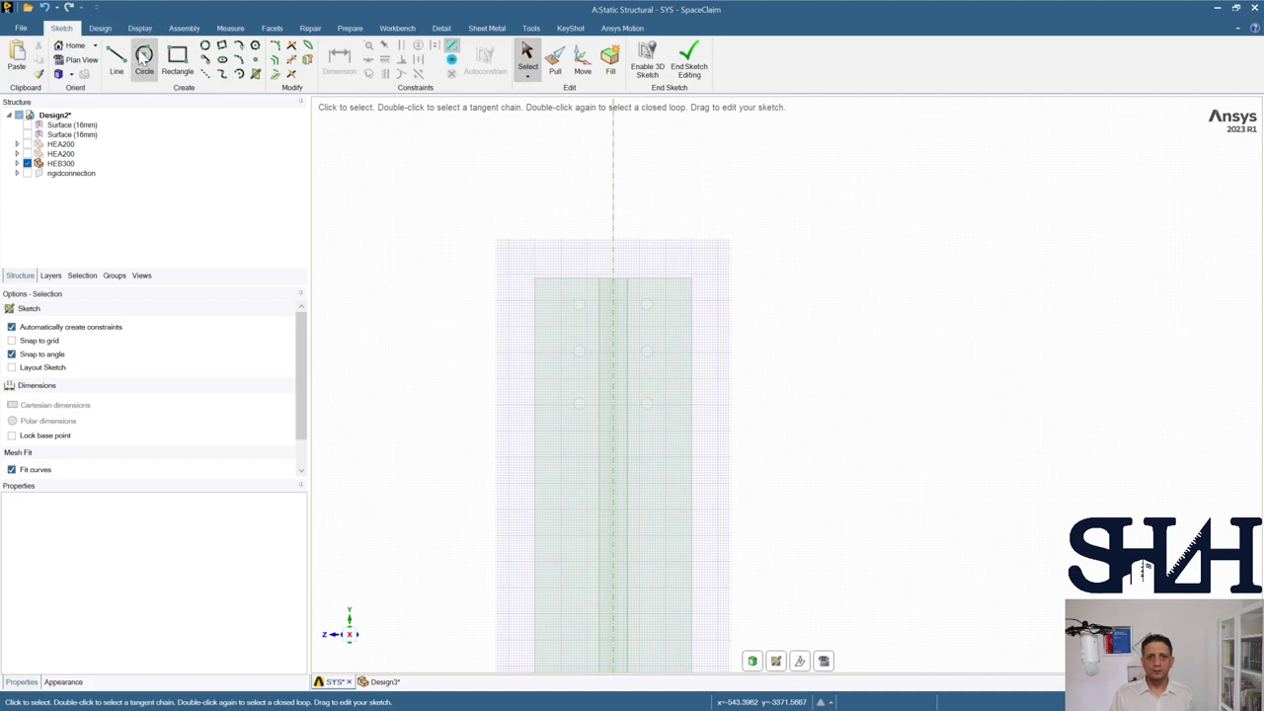
# Step: Draw 38 mm diameter circles concentric with the two topmost bolt holes at the upper connection
pyautogui.click(143, 57)
pyautogui.click(579, 306)
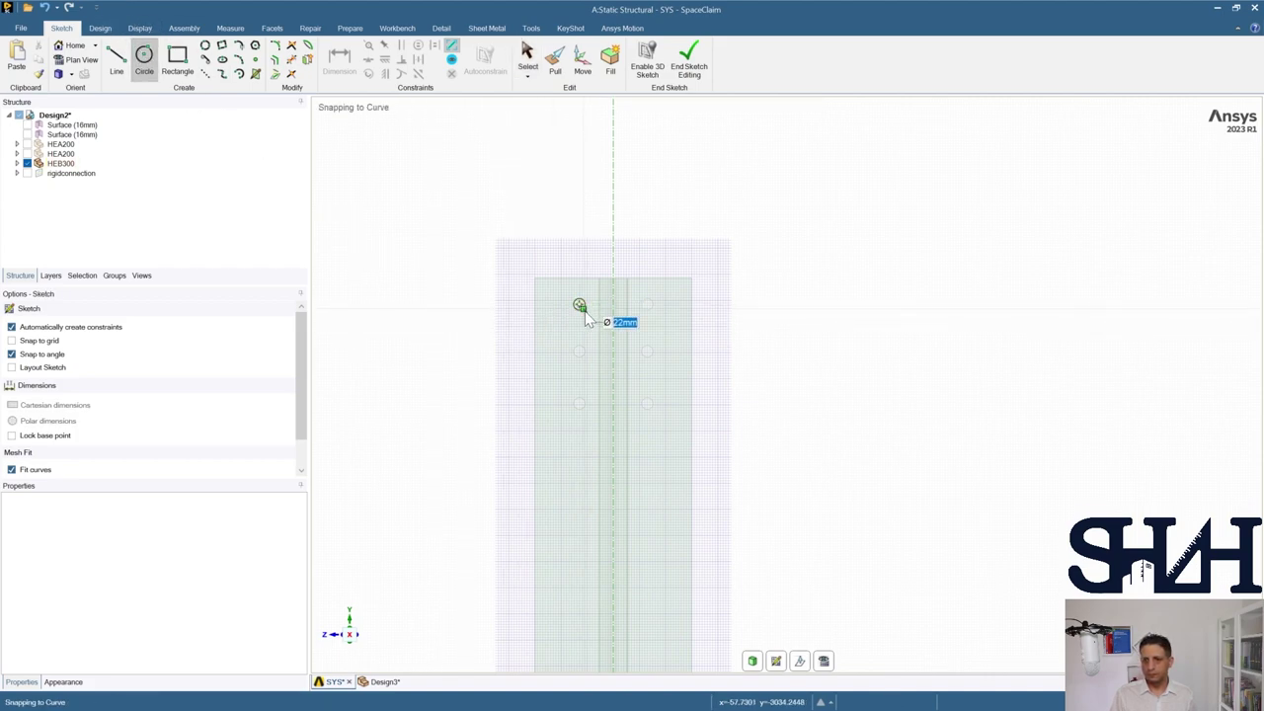
pyautogui.write('40')
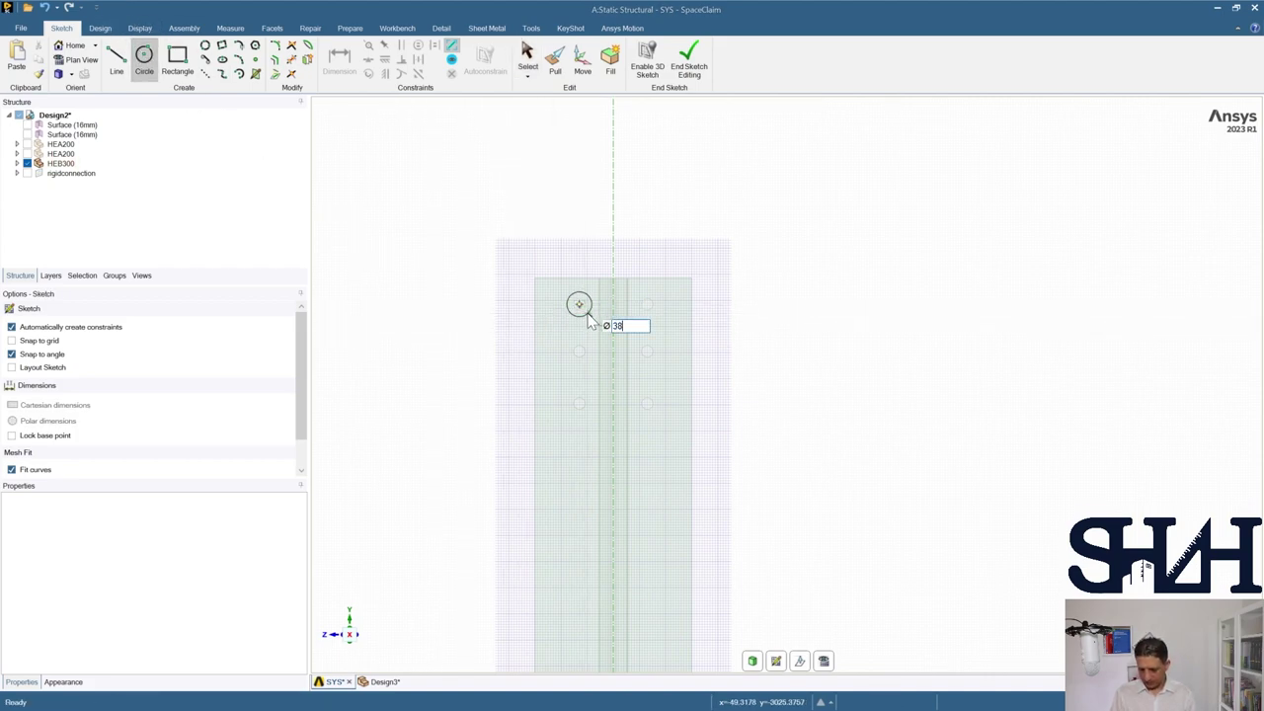
pyautogui.press('Return')
pyautogui.scroll(5, 637, 307)
pyautogui.click(658, 300)
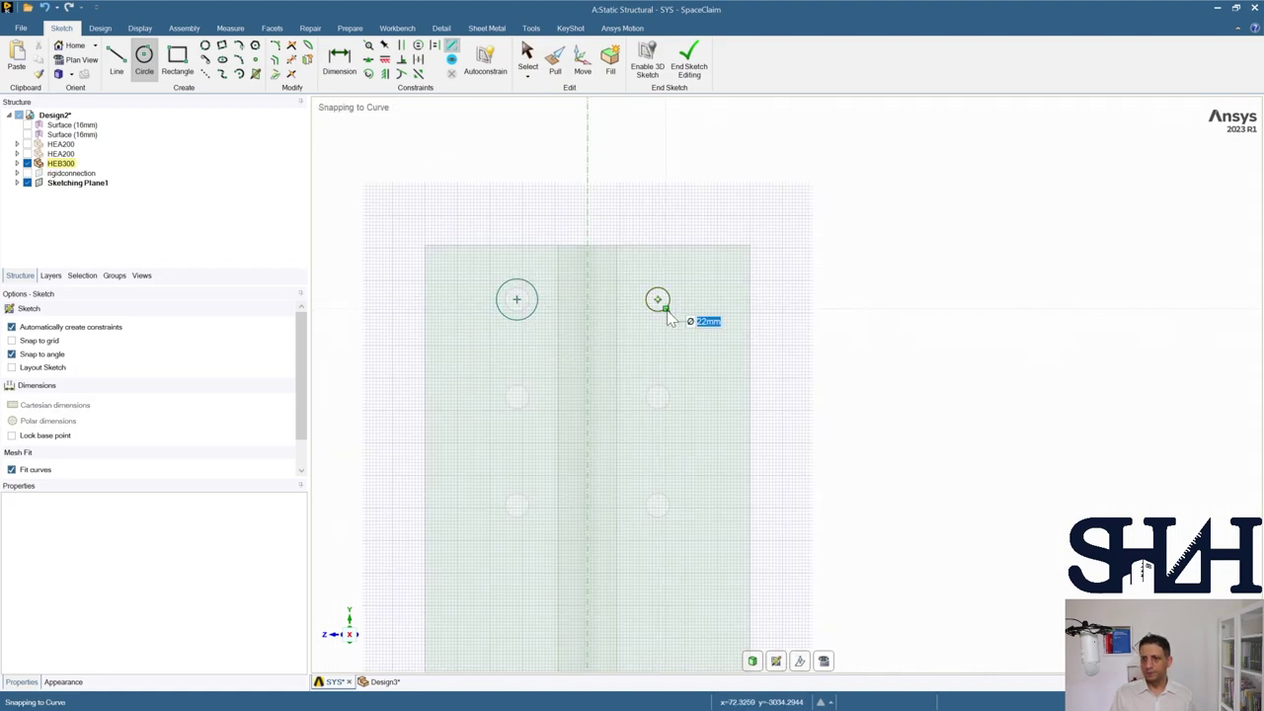
pyautogui.click(691, 325)
# Step: Draw 38 mm circles concentric with the remaining four bolt holes of the upper connection
pyautogui.click(658, 398)
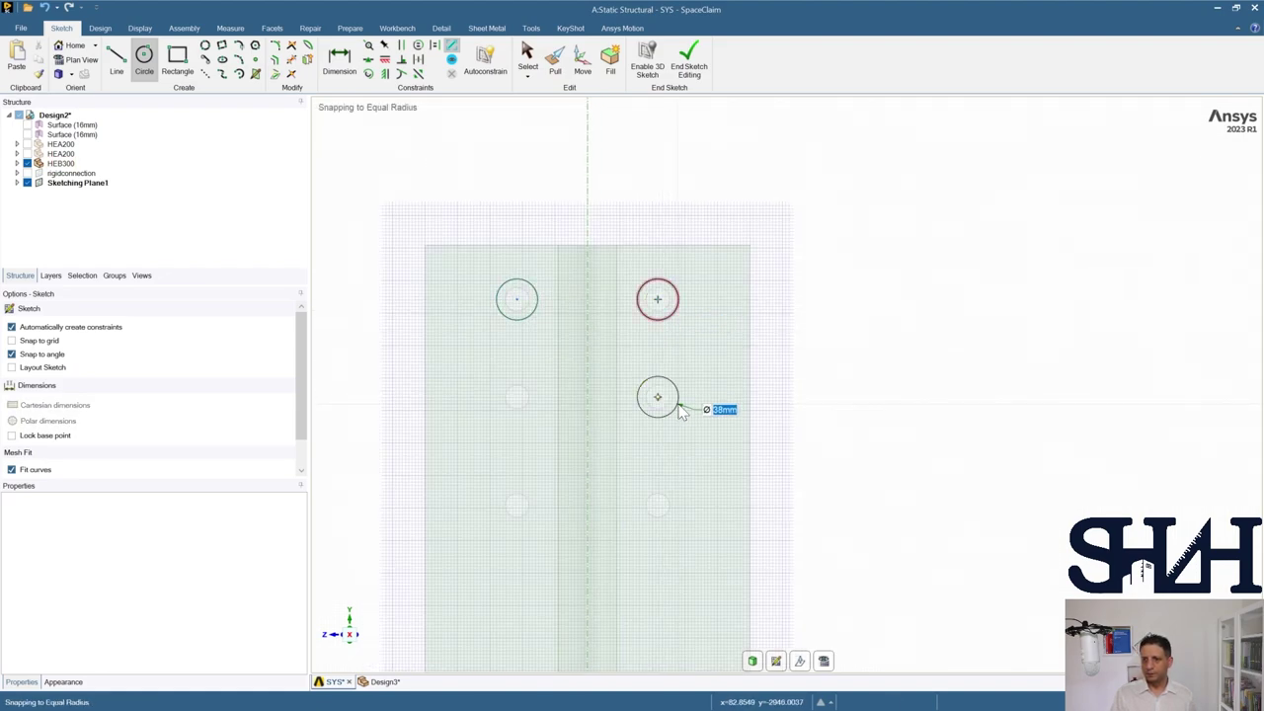
pyautogui.click(677, 409)
pyautogui.click(516, 398)
pyautogui.click(537, 405)
pyautogui.click(516, 505)
pyautogui.click(537, 506)
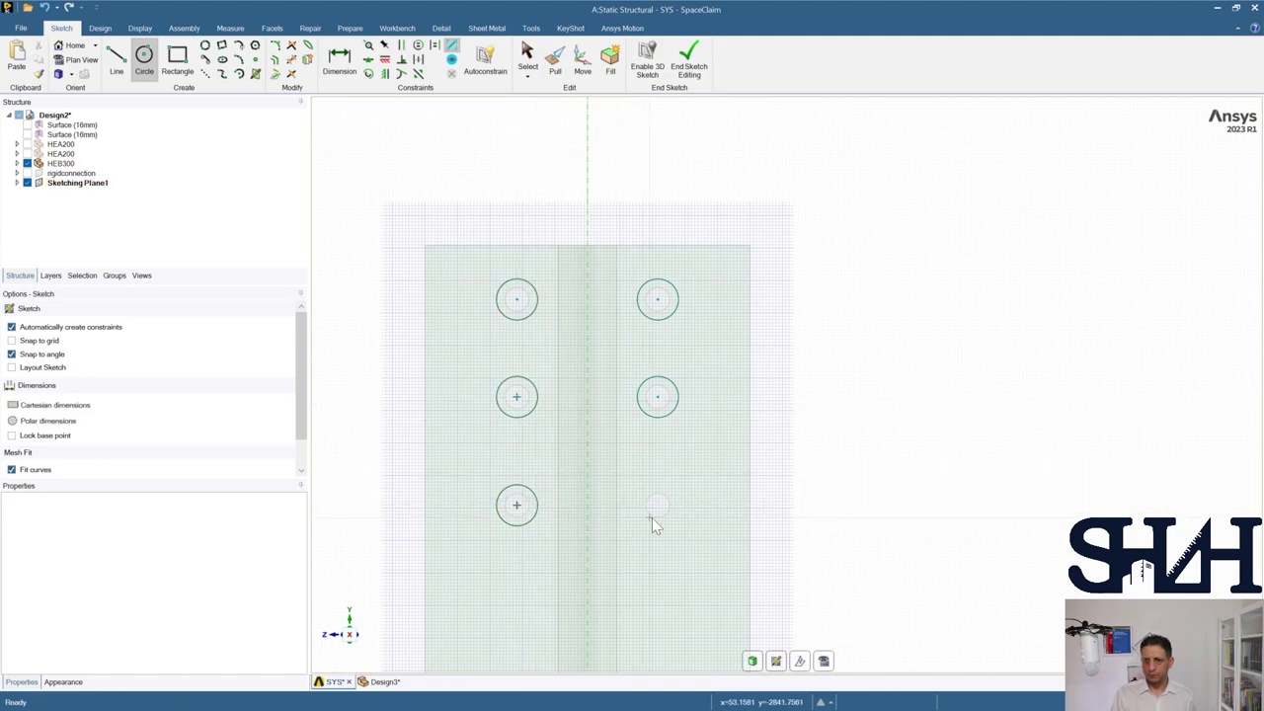
pyautogui.click(658, 505)
pyautogui.click(677, 507)
# Step: Draw 38 mm circles concentric with the top pair of bolt holes at the lower connection
pyautogui.scroll(-6, 699, 449)
pyautogui.scroll(5, 691, 435)
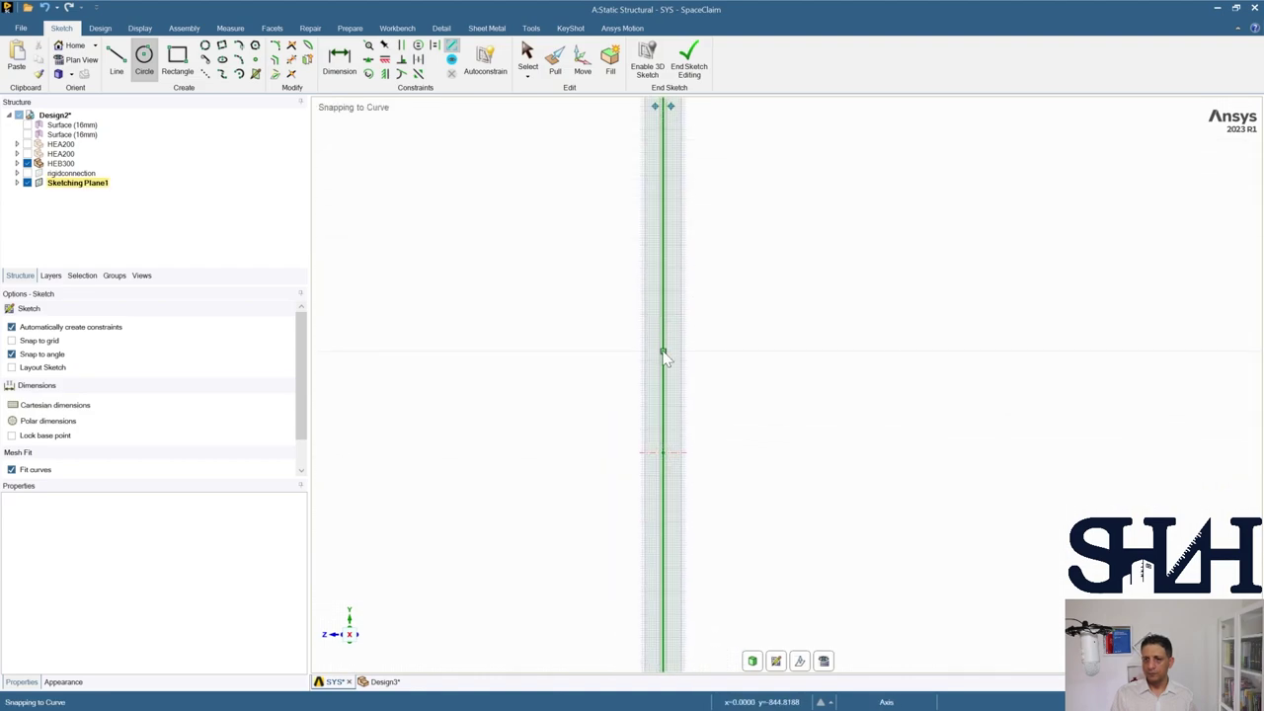
pyautogui.scroll(3, 589, 327)
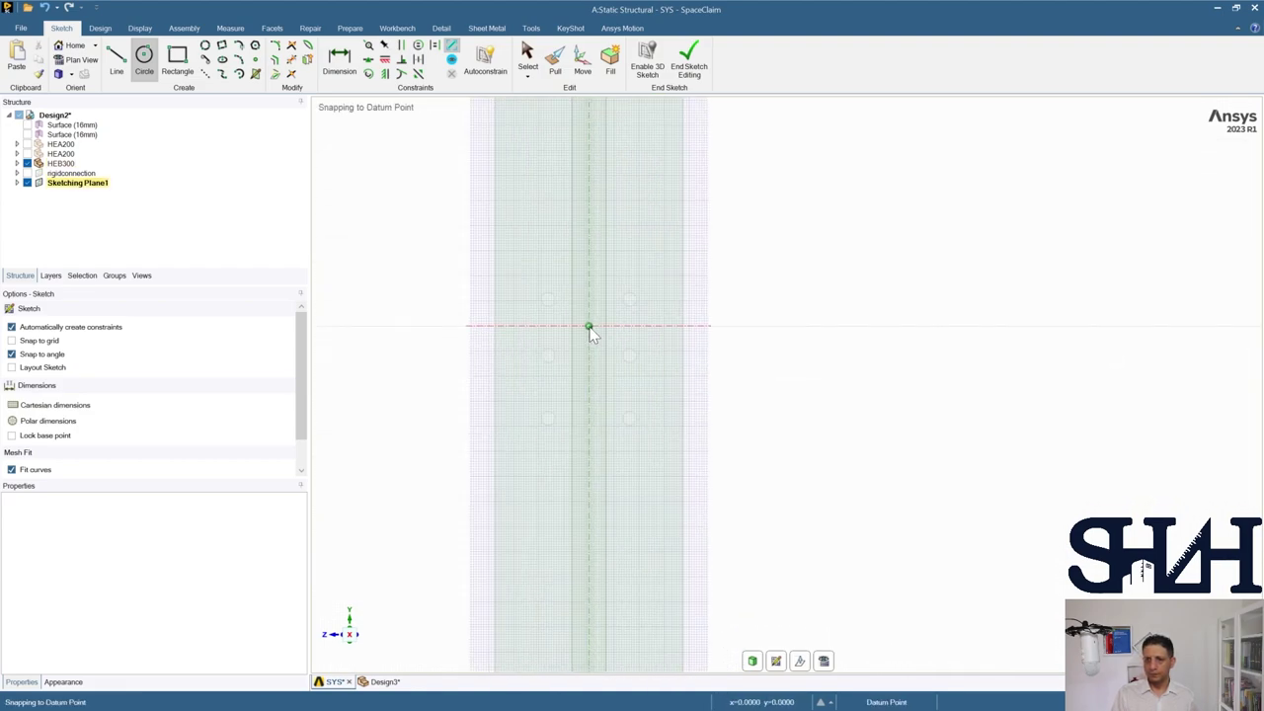
pyautogui.click(540, 293)
pyautogui.press('Return')
pyautogui.click(639, 293)
pyautogui.press('Return')
# Step: Draw 38 mm circles concentric with the middle and bottom pairs of bolt holes at the lower connection
pyautogui.click(638, 361)
pyautogui.press('Return')
pyautogui.click(540, 361)
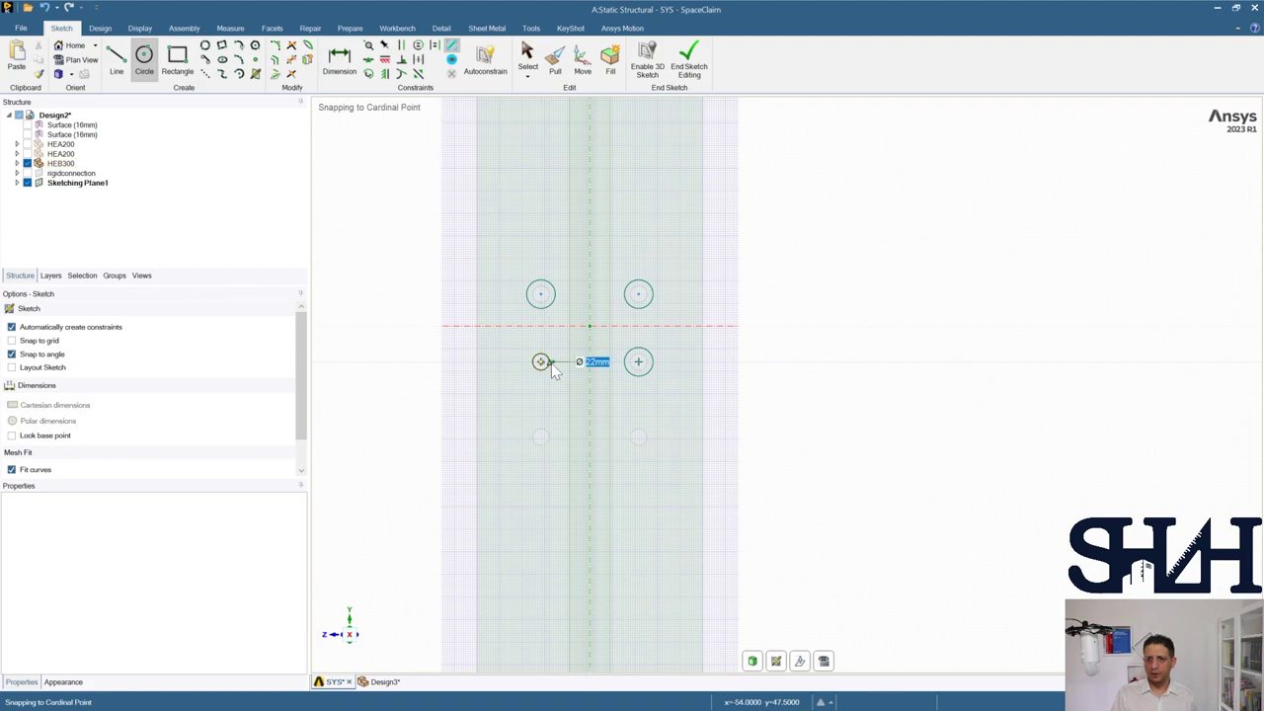
pyautogui.click(557, 372)
pyautogui.click(540, 437)
pyautogui.click(555, 438)
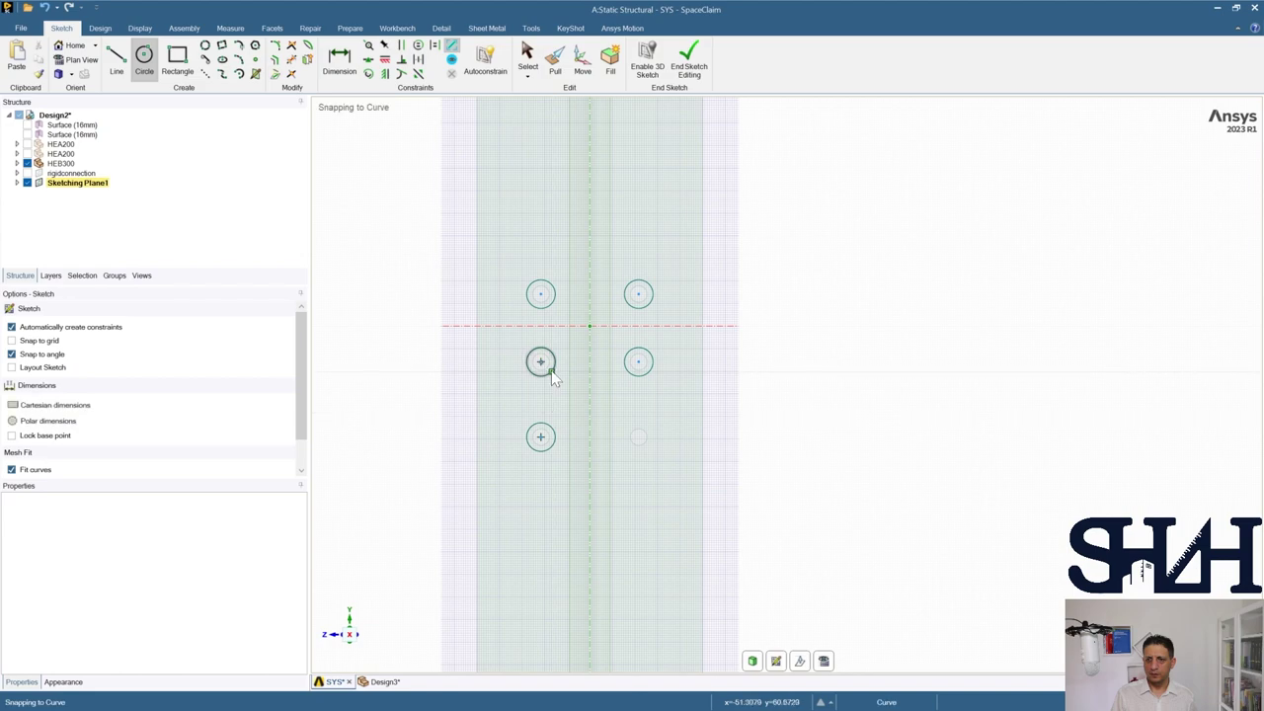
pyautogui.click(639, 437)
pyautogui.click(654, 438)
# Step: Leave the circle tool and finish the sketch to turn the circles into surface faces
pyautogui.scroll(-3, 643, 355)
pyautogui.scroll(-1, 643, 351)
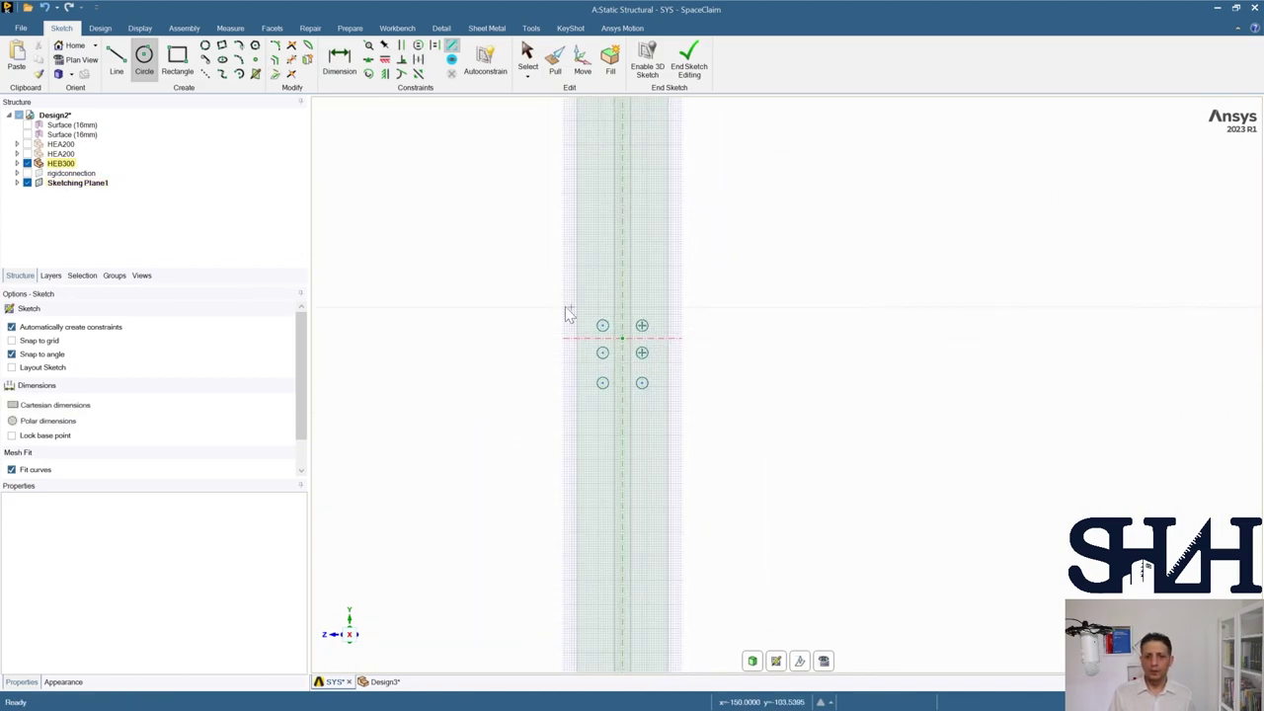
pyautogui.press('Escape')
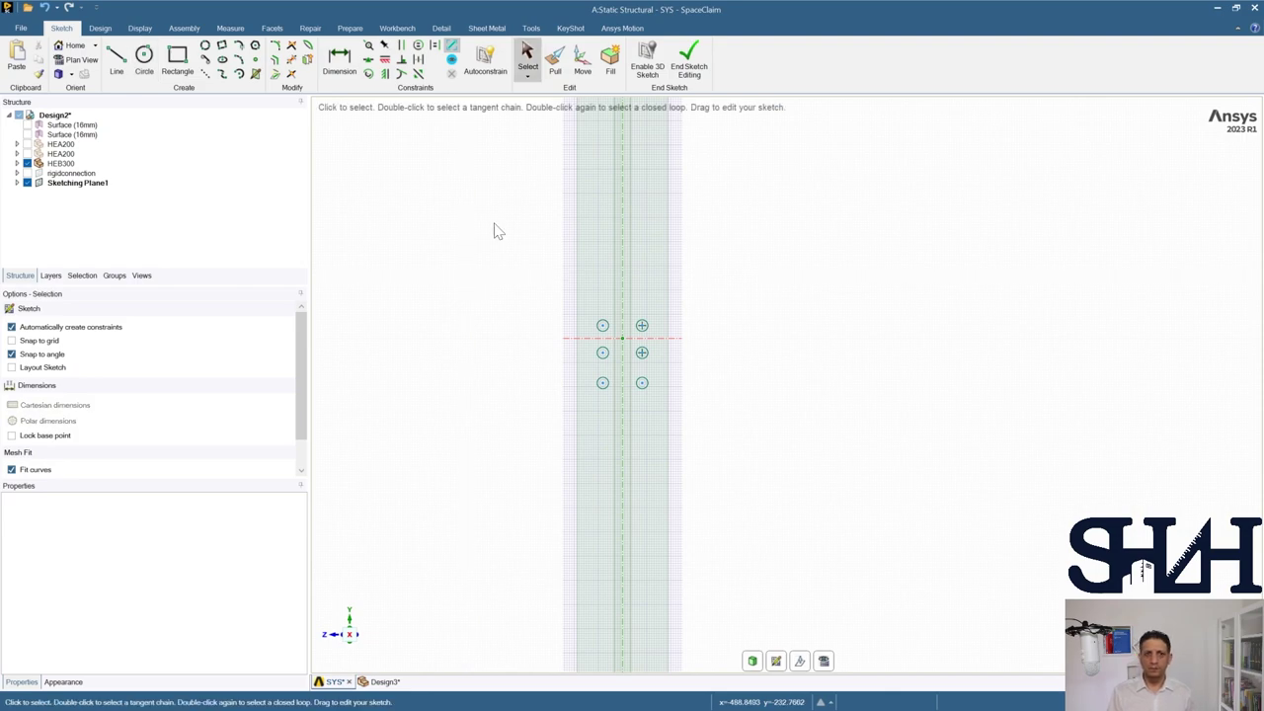
pyautogui.click(695, 63)
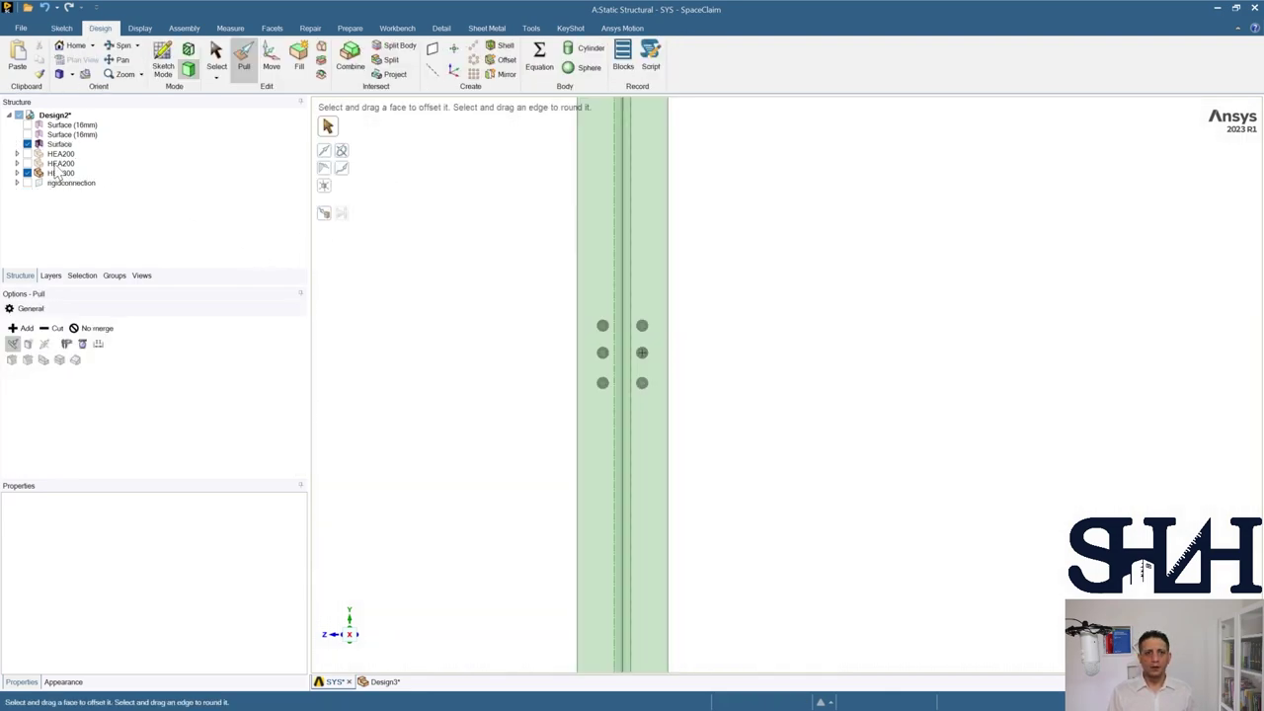
# Step: Project the new circular surface's edges onto the HEB300 column, limiting the projection to the drilled flange
pyautogui.click(27, 145)
pyautogui.moveTo(417, 366); pyautogui.dragTo(404, 356, button='middle')
pyautogui.moveTo(393, 394); pyautogui.dragTo(375, 387, button='middle')
pyautogui.moveTo(533, 237); pyautogui.dragTo(524, 358, button='middle')
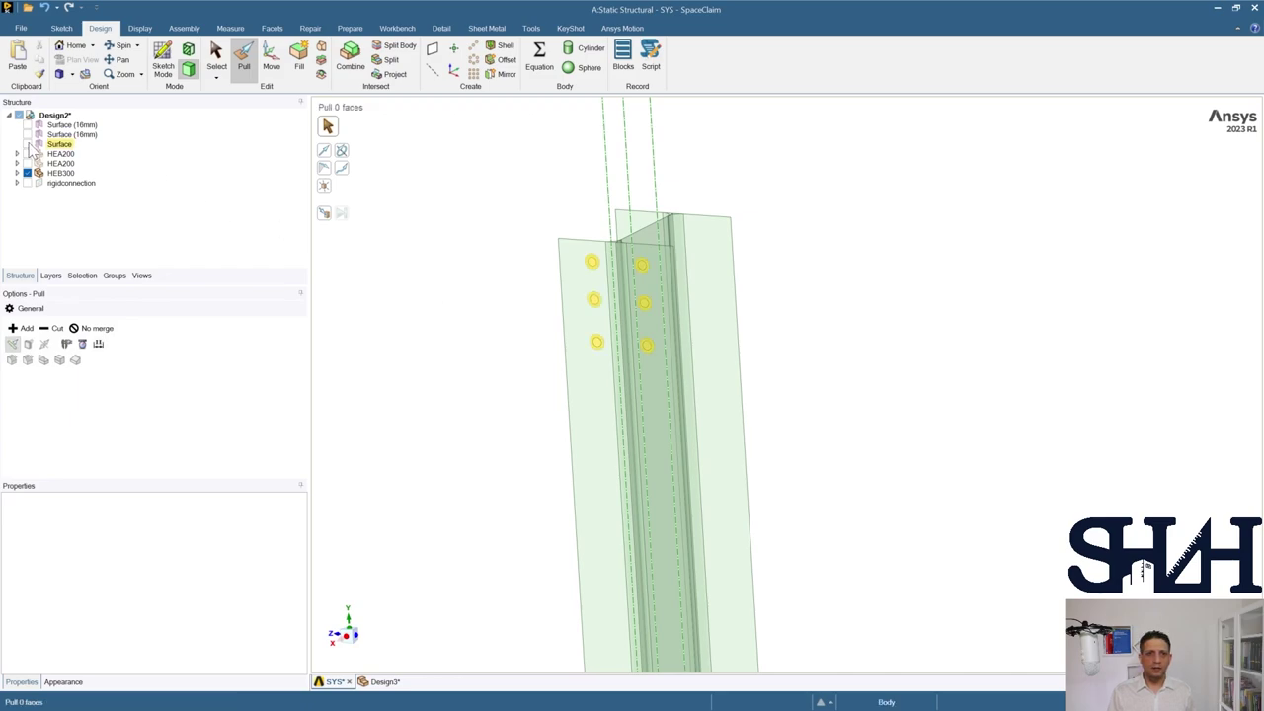
pyautogui.click(26, 144)
pyautogui.click(57, 144)
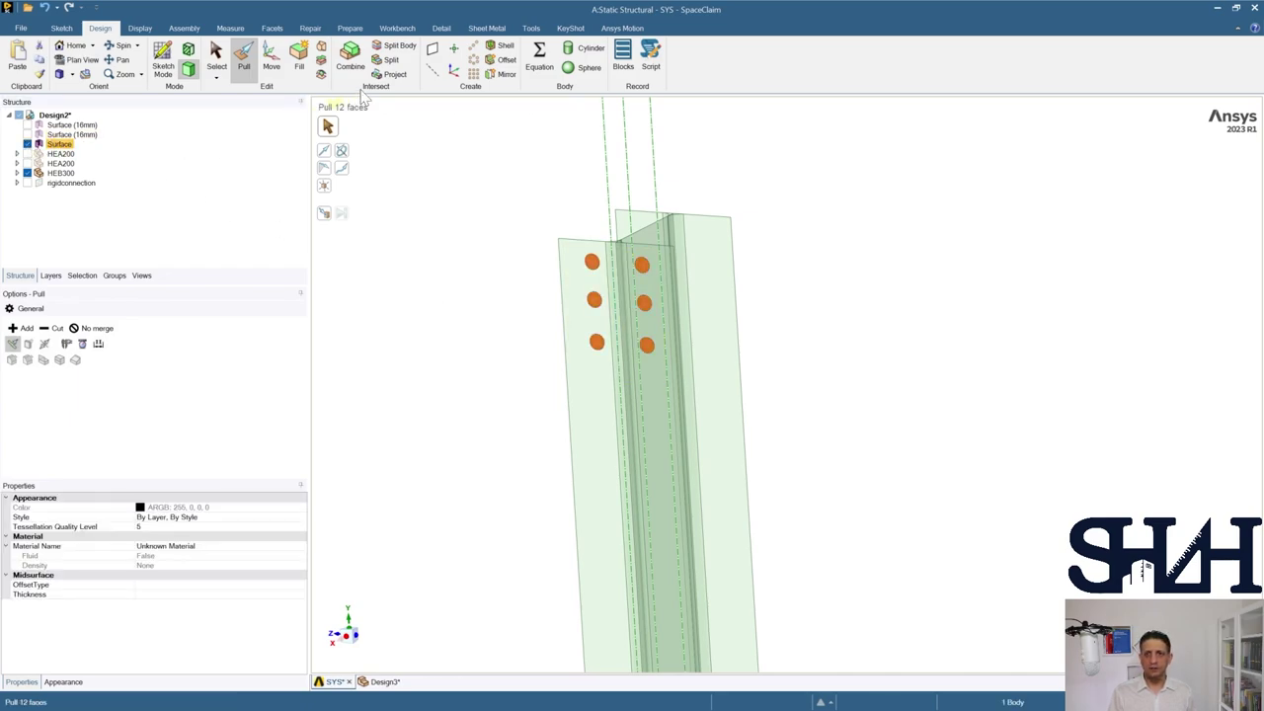
pyautogui.click(389, 74)
pyautogui.click(324, 179)
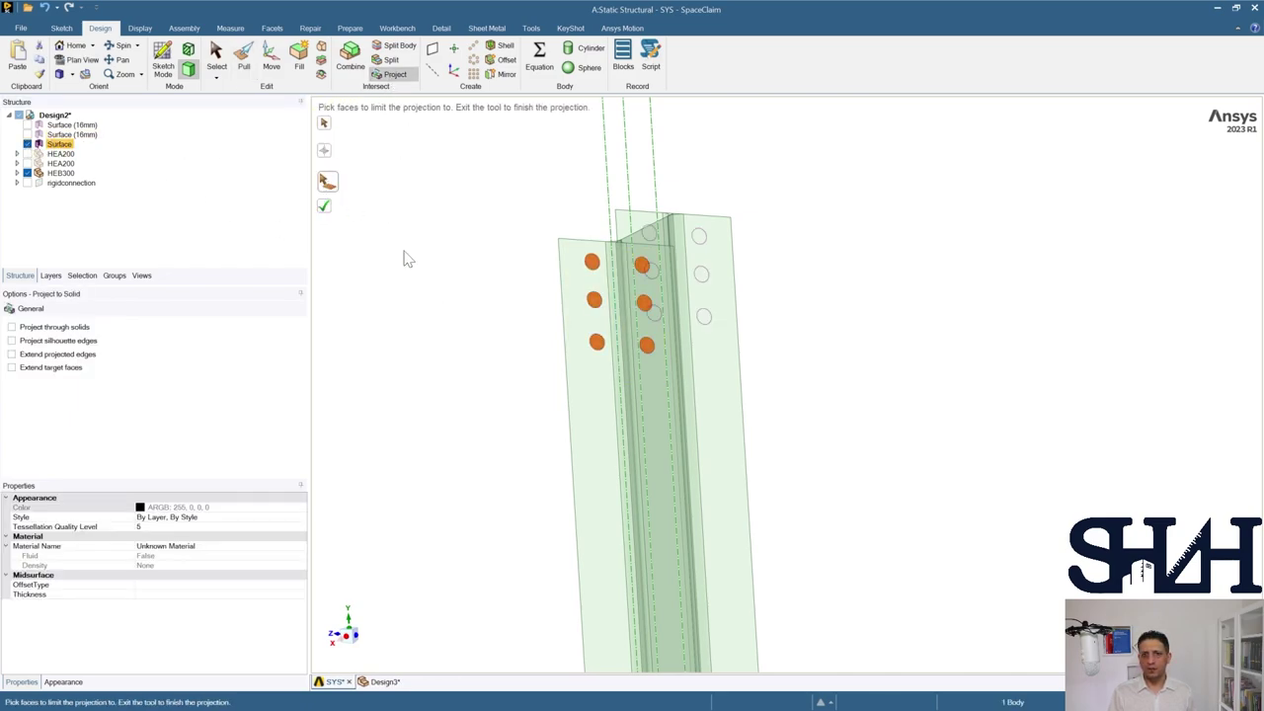
pyautogui.click(661, 435)
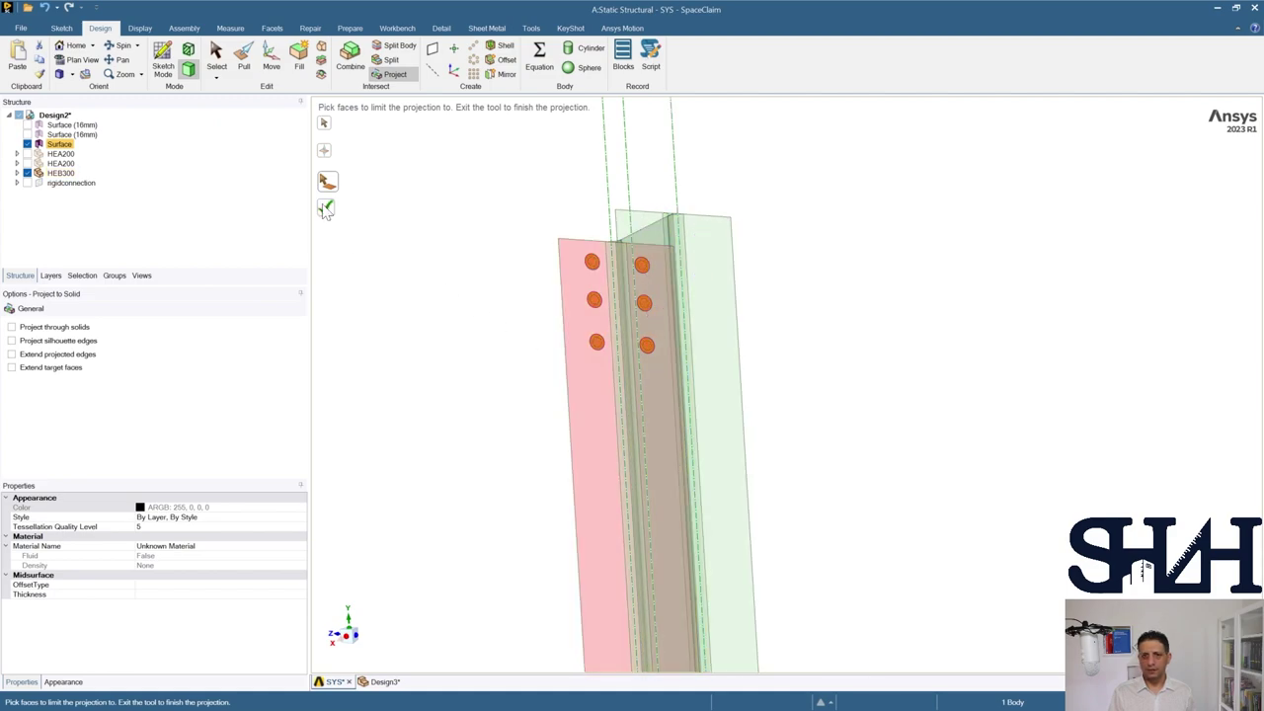
pyautogui.click(327, 207)
# Step: Delete the circular Surface body used for the projection
pyautogui.scroll(-2, 444, 287)
pyautogui.click(59, 146)
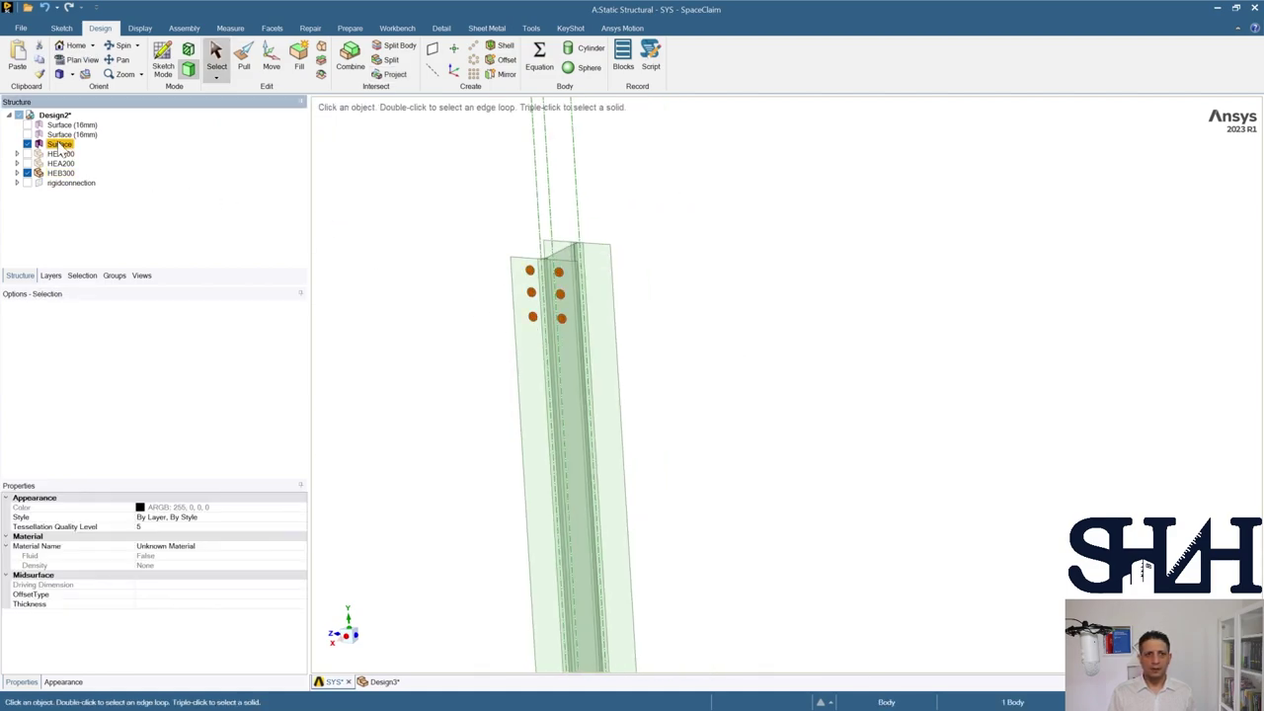
pyautogui.rightClick(57, 148)
pyautogui.click(76, 194)
# Step: Examine the ring imprints around the bolt holes on the HEB300 flange at the upper and lower connections
pyautogui.scroll(3, 484, 282)
pyautogui.moveTo(510, 280); pyautogui.dragTo(637, 283, button='middle')
pyautogui.scroll(-4, 584, 333)
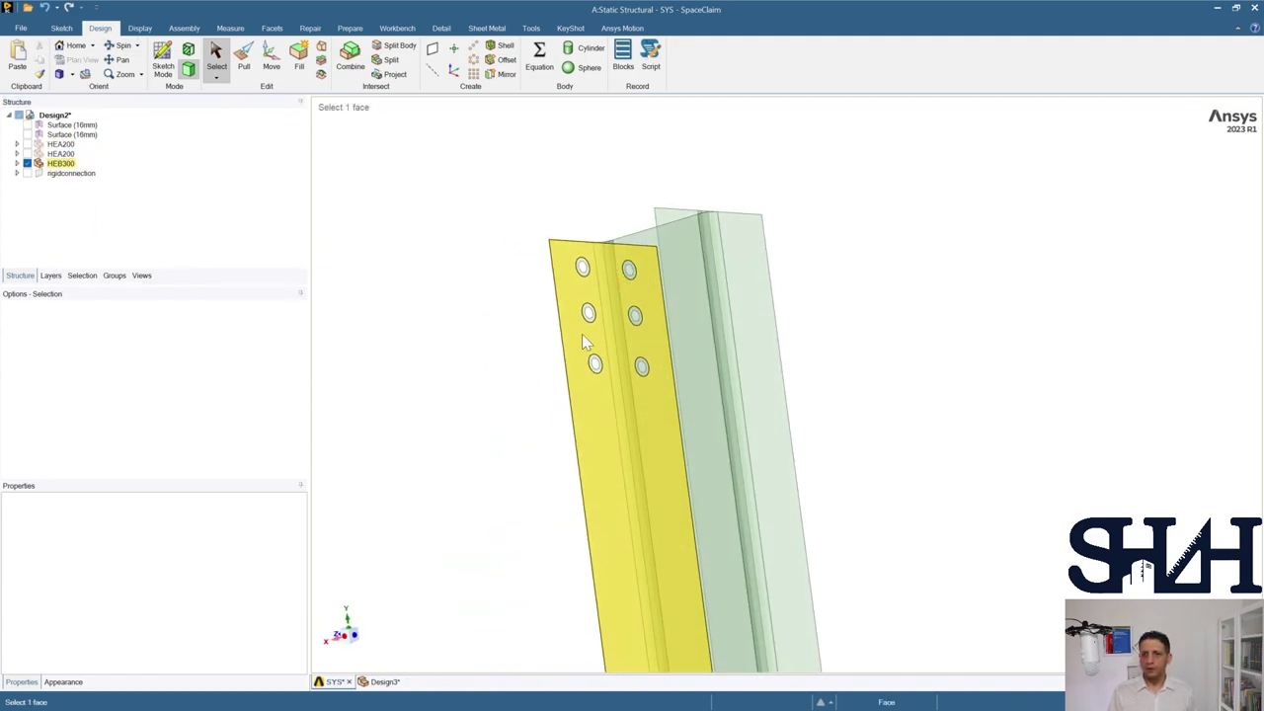
pyautogui.moveTo(584, 333); pyautogui.dragTo(477, 313, button='middle')
pyautogui.moveTo(554, 464)
pyautogui.mouseDown(button='middle')
pyautogui.moveTo(564, 445)
pyautogui.moveTo(684, 444)
pyautogui.moveTo(592, 435)
pyautogui.moveTo(536, 446)
pyautogui.mouseUp(button='middle')
pyautogui.scroll(3, 551, 452)
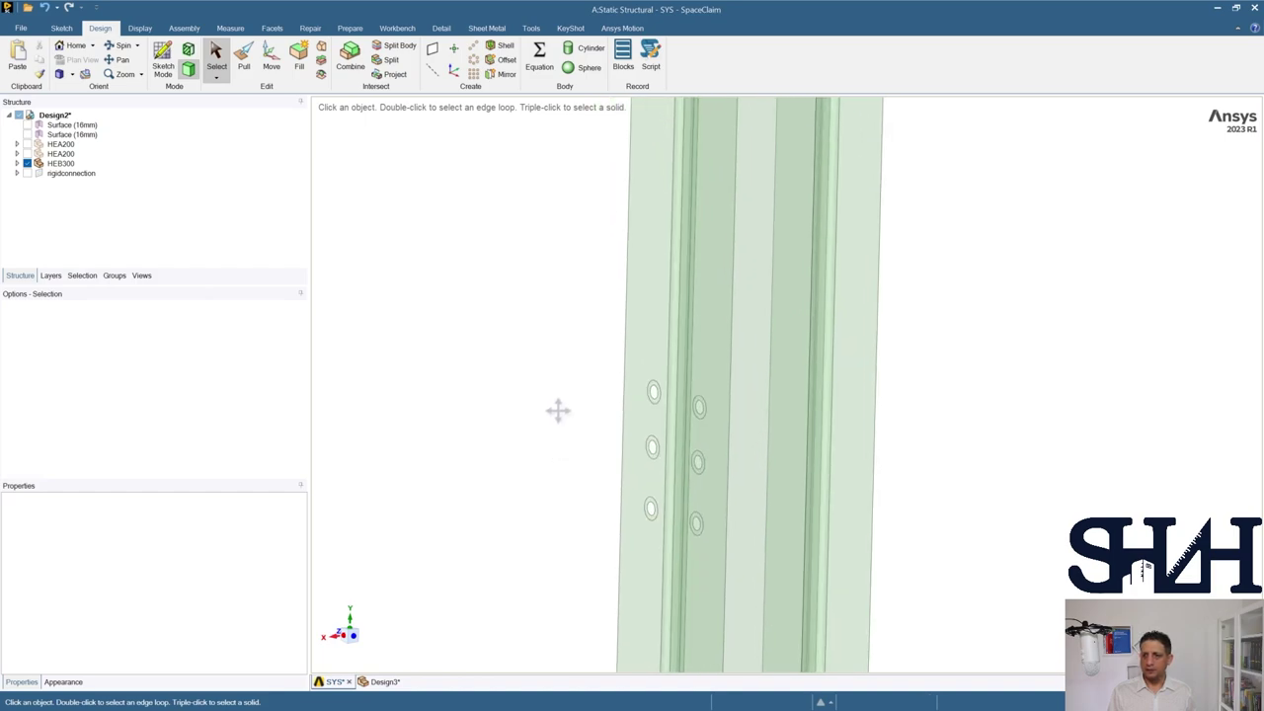
pyautogui.scroll(-5, 550, 431)
pyautogui.keyDown('shift'); pyautogui.moveTo(501, 375); pyautogui.dragTo(506, 436, button='middle'); pyautogui.keyUp('shift')
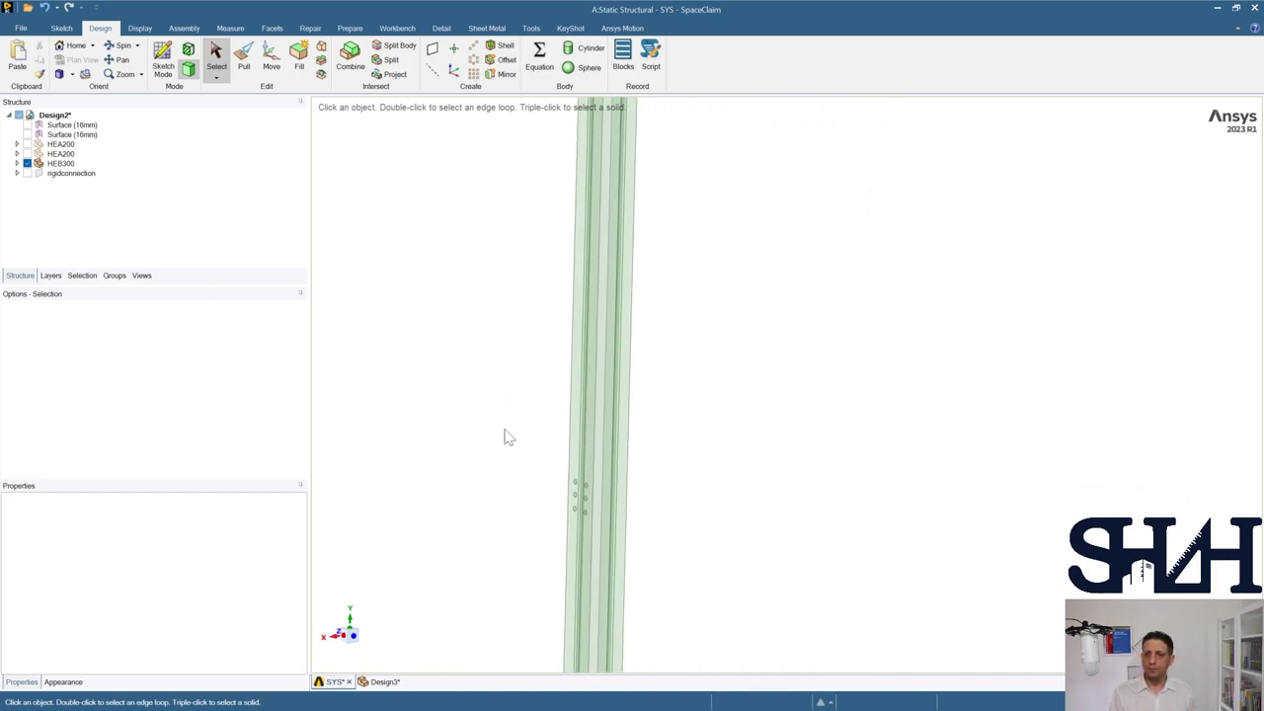
# Step: Restore the home view, show all bodies and hide the rigidconnection plane
pyautogui.click(74, 45)
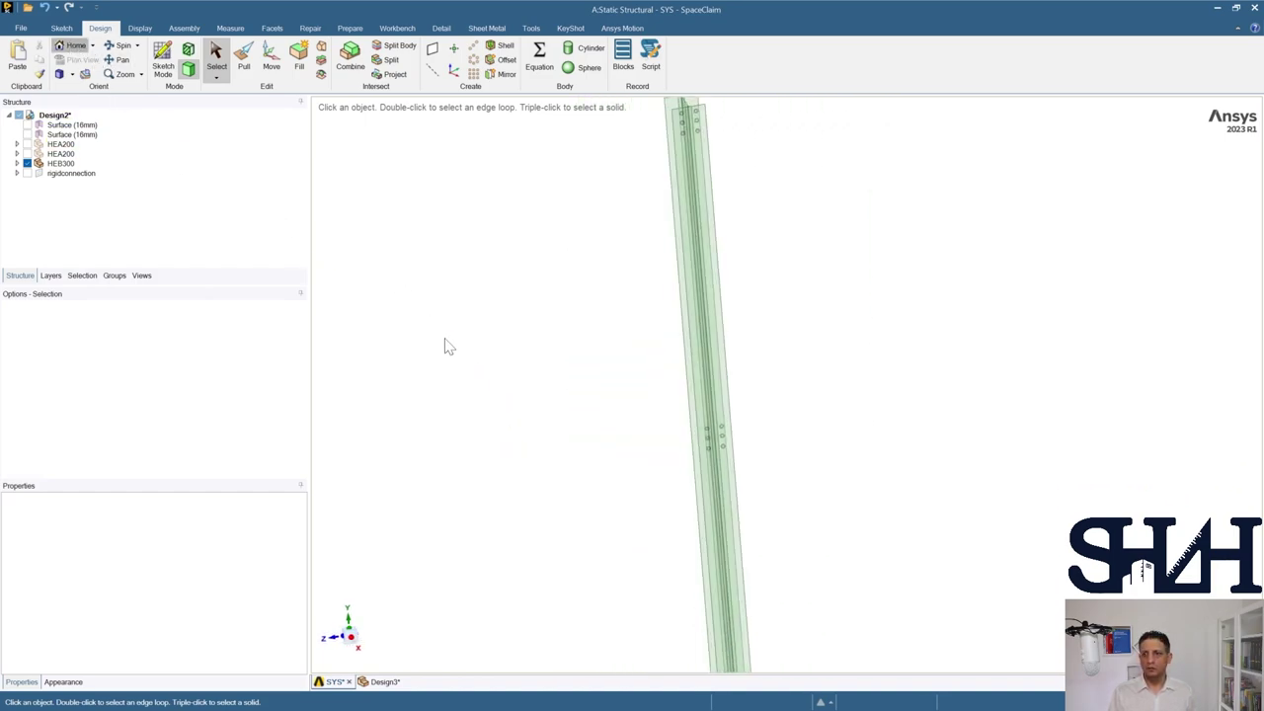
pyautogui.rightClick(472, 235)
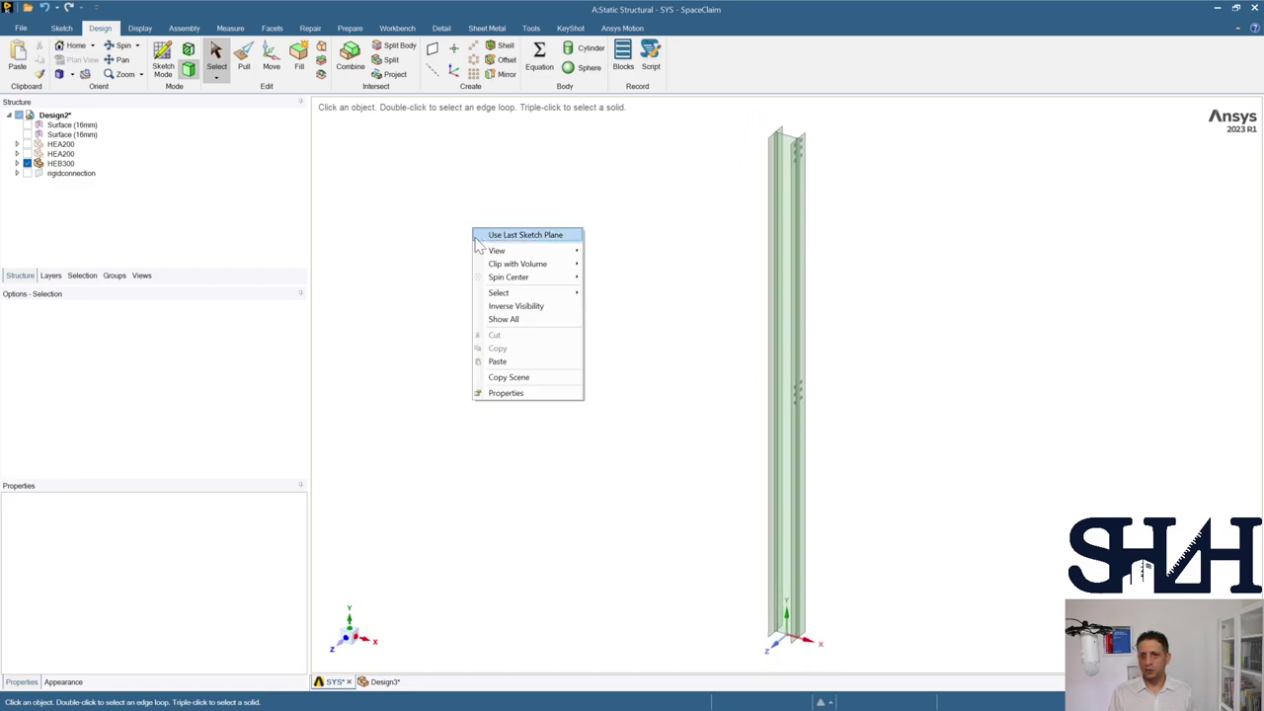
pyautogui.click(503, 319)
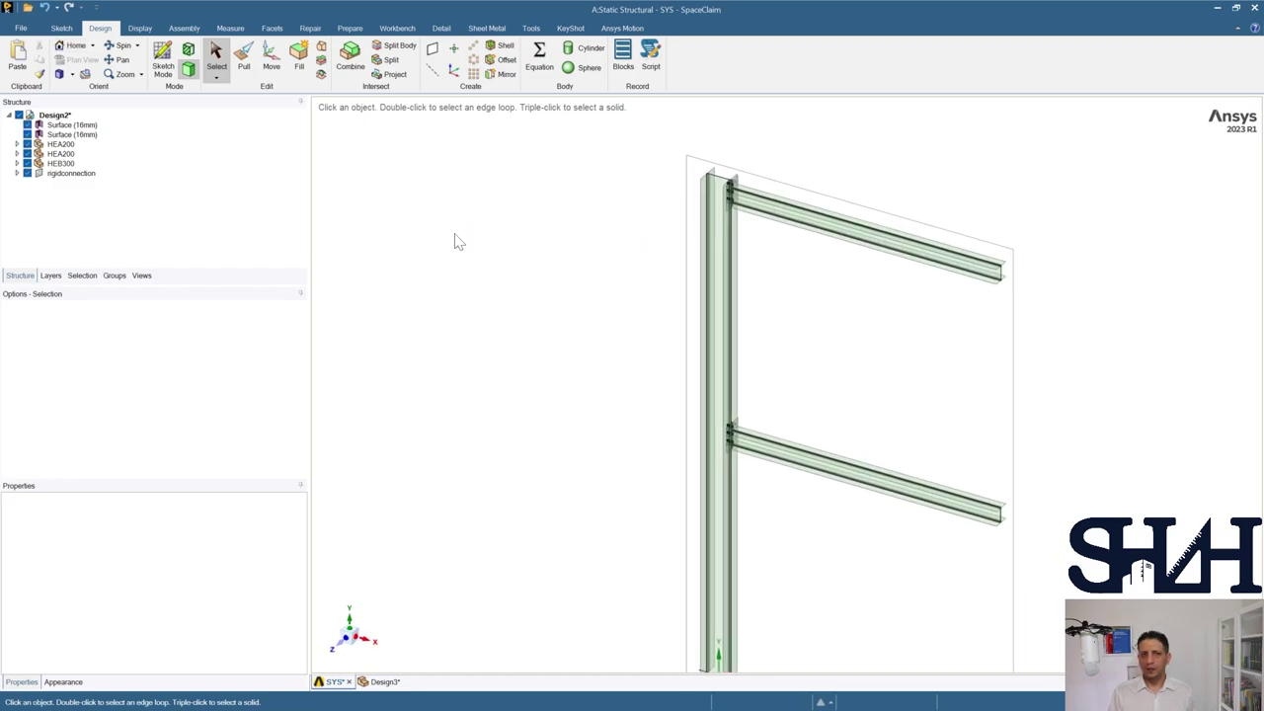
pyautogui.click(28, 172)
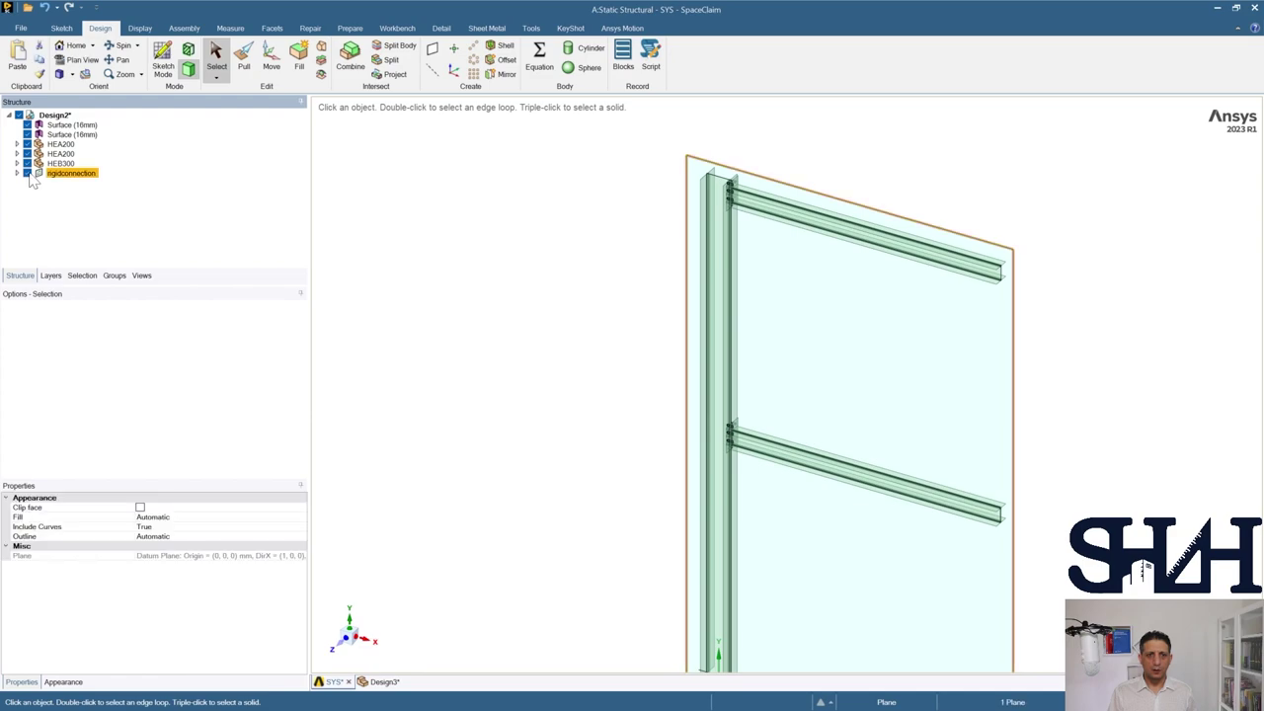
# Step: Examine the assembled column, end plates and HEA200 beams at the upper and lower connections
pyautogui.moveTo(536, 263); pyautogui.dragTo(465, 327, button='middle')
pyautogui.scroll(2, 511, 293)
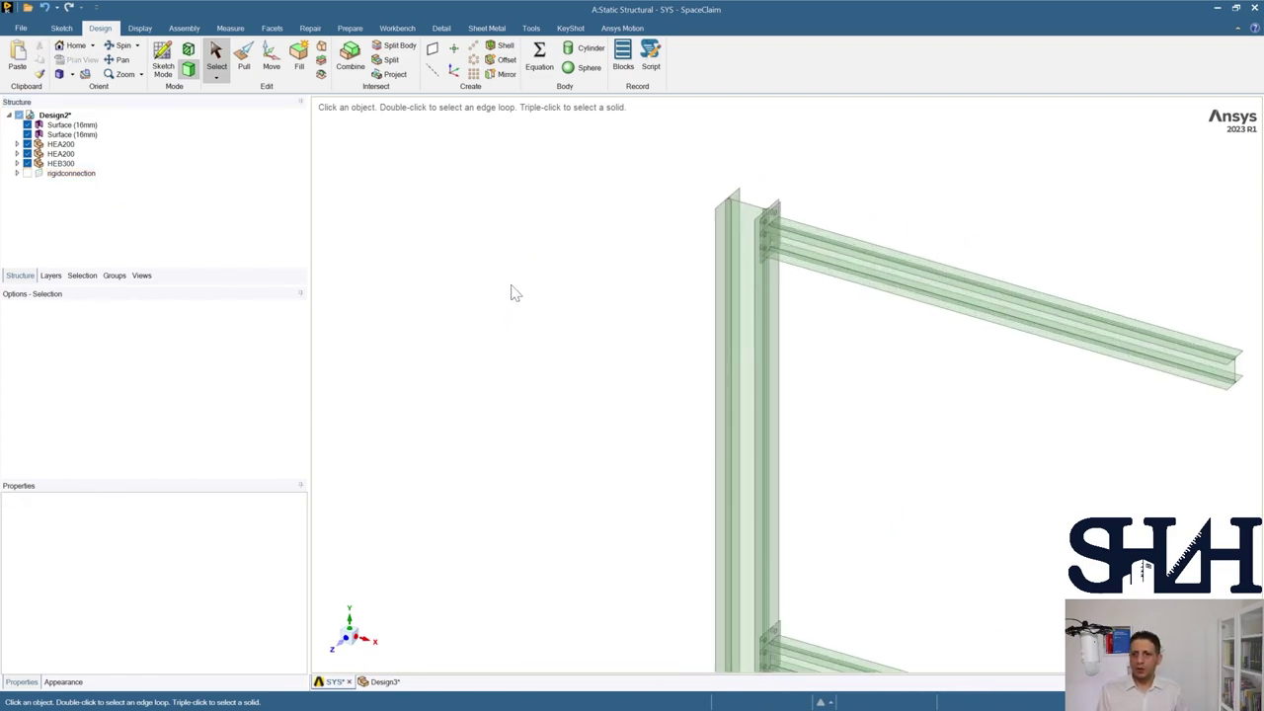
pyautogui.scroll(-2, 437, 344)
pyautogui.scroll(2, 539, 310)
pyautogui.scroll(2, 539, 310)
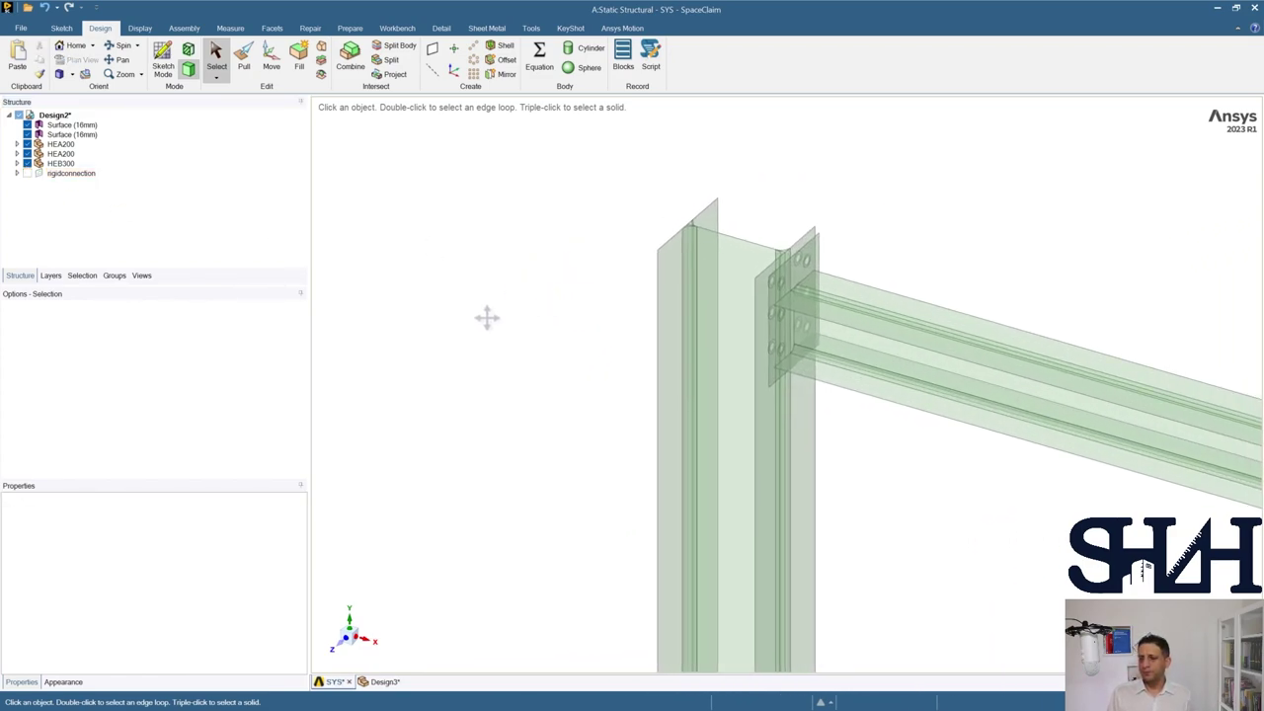
pyautogui.keyDown('shift'); pyautogui.moveTo(504, 313); pyautogui.dragTo(384, 352, button='middle'); pyautogui.keyUp('shift')
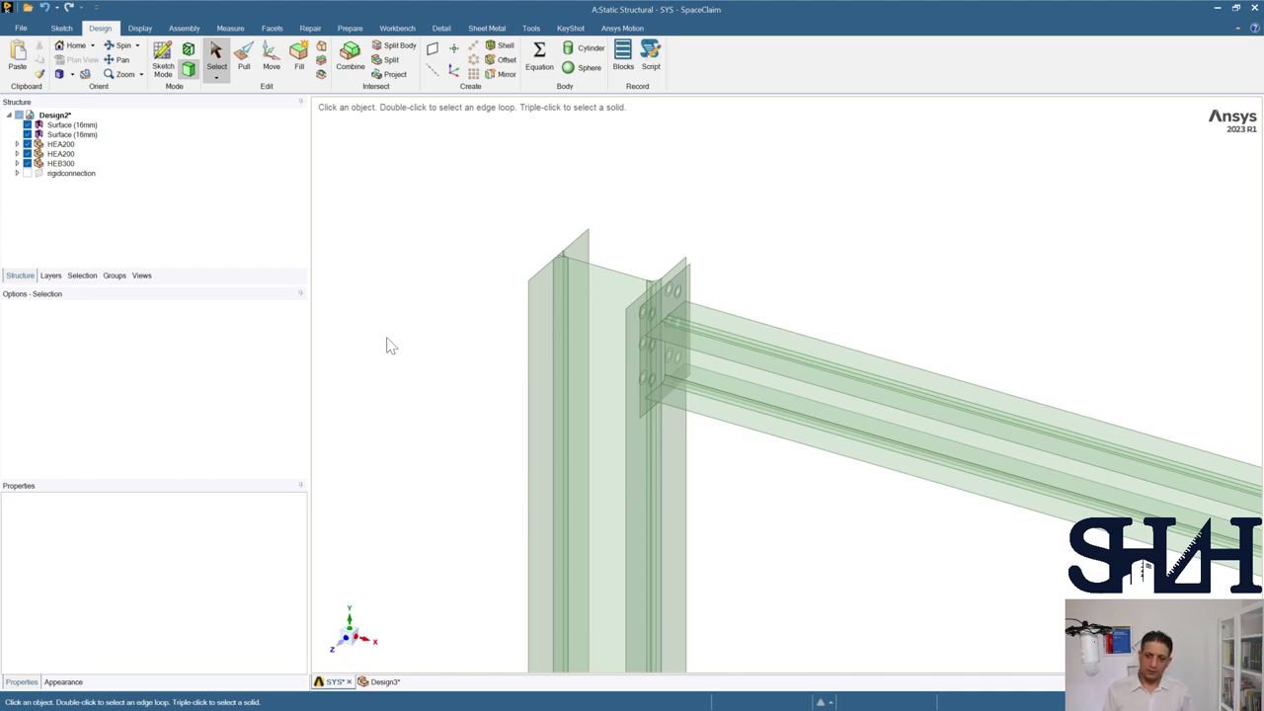
pyautogui.keyDown('shift'); pyautogui.moveTo(457, 420); pyautogui.dragTo(467, 395, button='middle'); pyautogui.keyUp('shift')
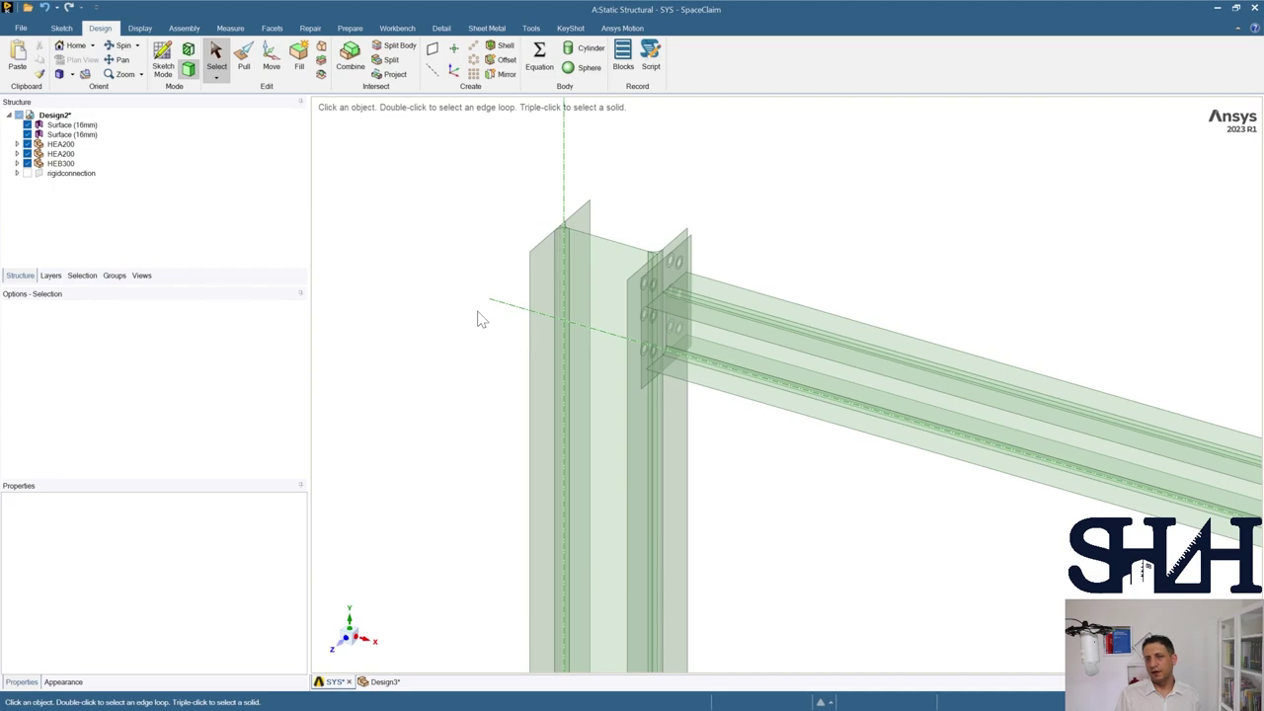
pyautogui.scroll(-5, 477, 319)
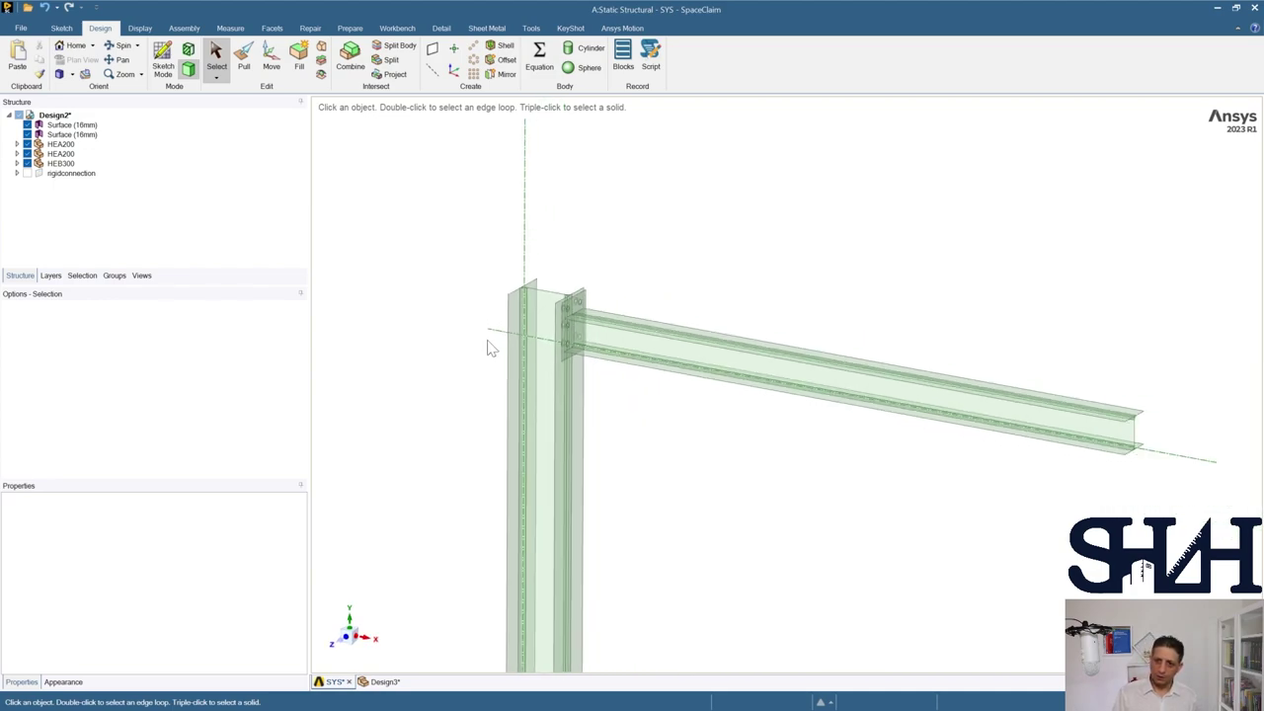
pyautogui.keyDown('shift'); pyautogui.moveTo(484, 390); pyautogui.dragTo(536, 195, button='middle'); pyautogui.keyUp('shift')
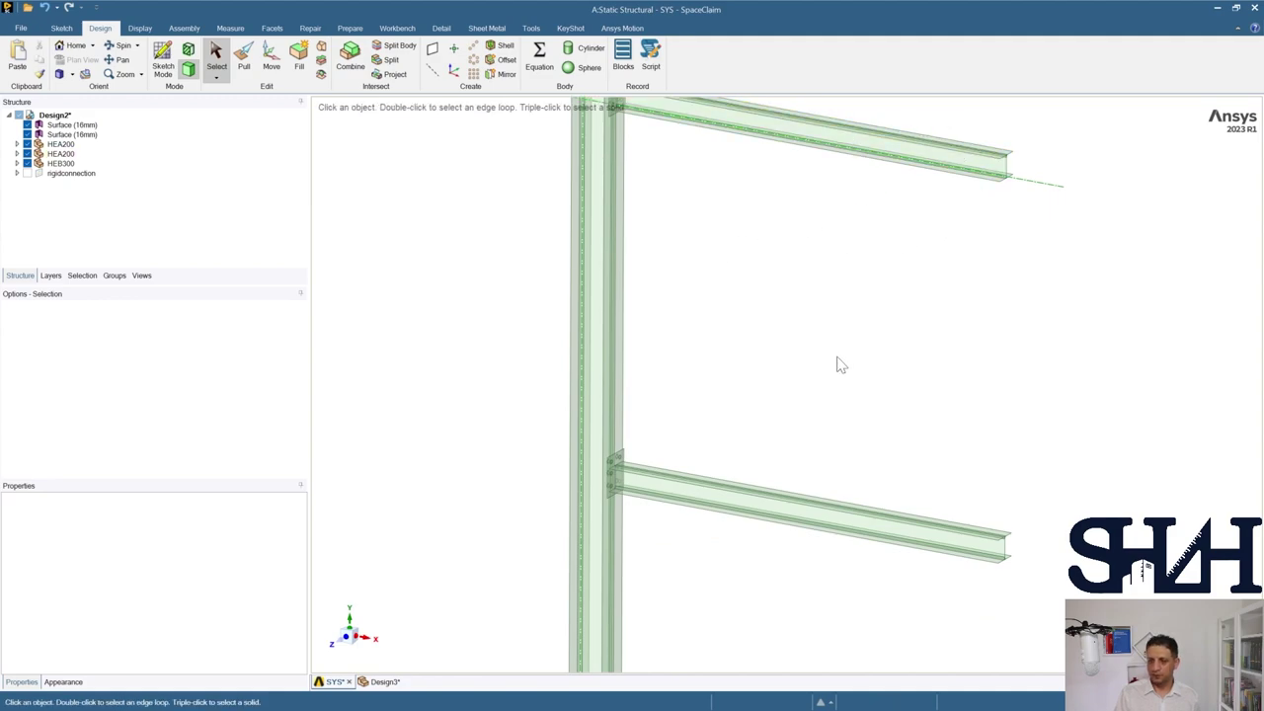
pyautogui.moveTo(550, 208)
pyautogui.keyDown('shift'); pyautogui.mouseDown(button='middle')
pyautogui.moveTo(544, 263)
pyautogui.moveTo(550, 229)
pyautogui.mouseUp(button='middle'); pyautogui.keyUp('shift')
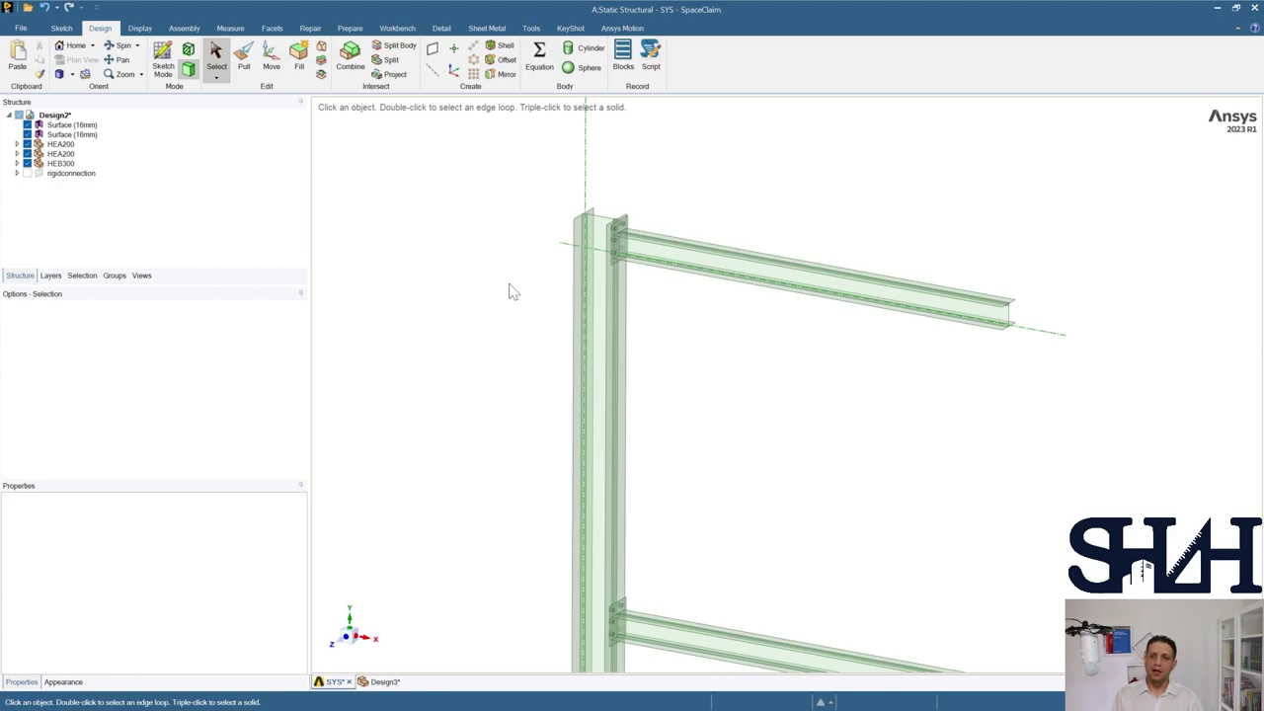
# Step: Create a plane on the top flange of the upper HEA200 beam
pyautogui.keyDown('shift'); pyautogui.moveTo(514, 304); pyautogui.dragTo(541, 326, button='middle'); pyautogui.keyUp('shift')
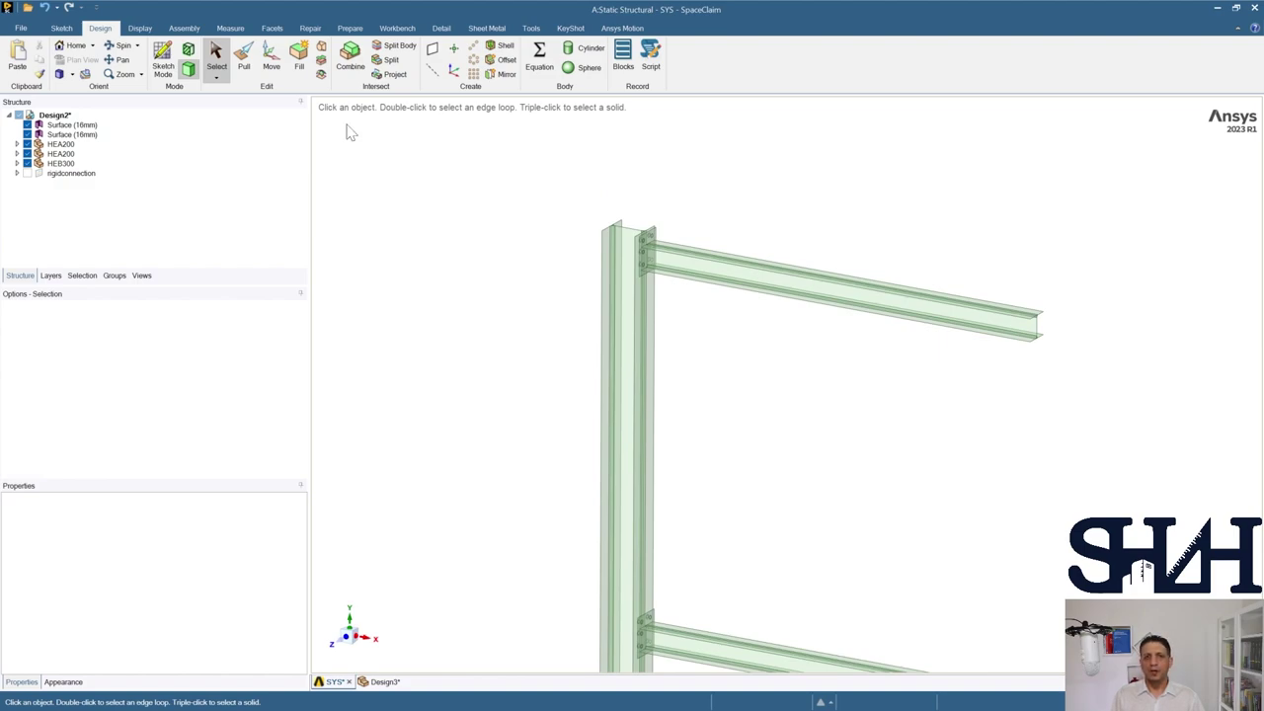
pyautogui.scroll(3, 651, 253)
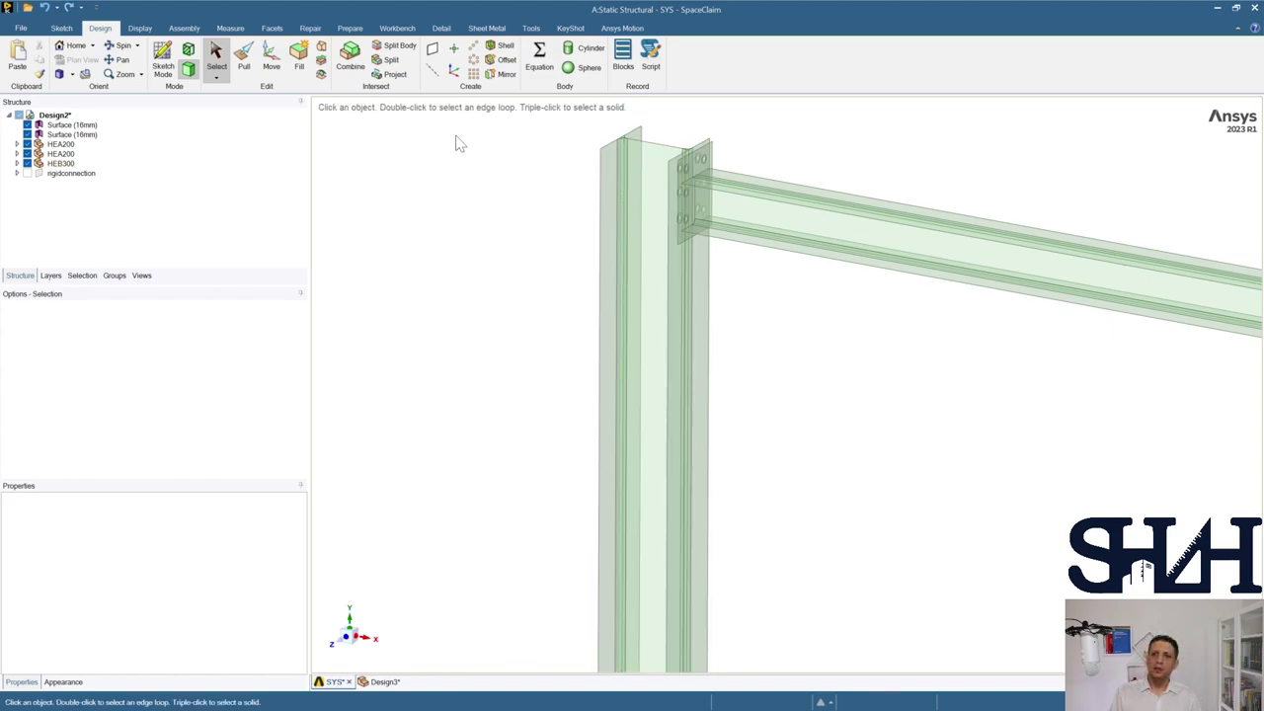
pyautogui.click(431, 47)
pyautogui.click(735, 180)
# Step: Move the plane vertically up to the bottom edge of the upper 16 mm end plate
pyautogui.click(271, 59)
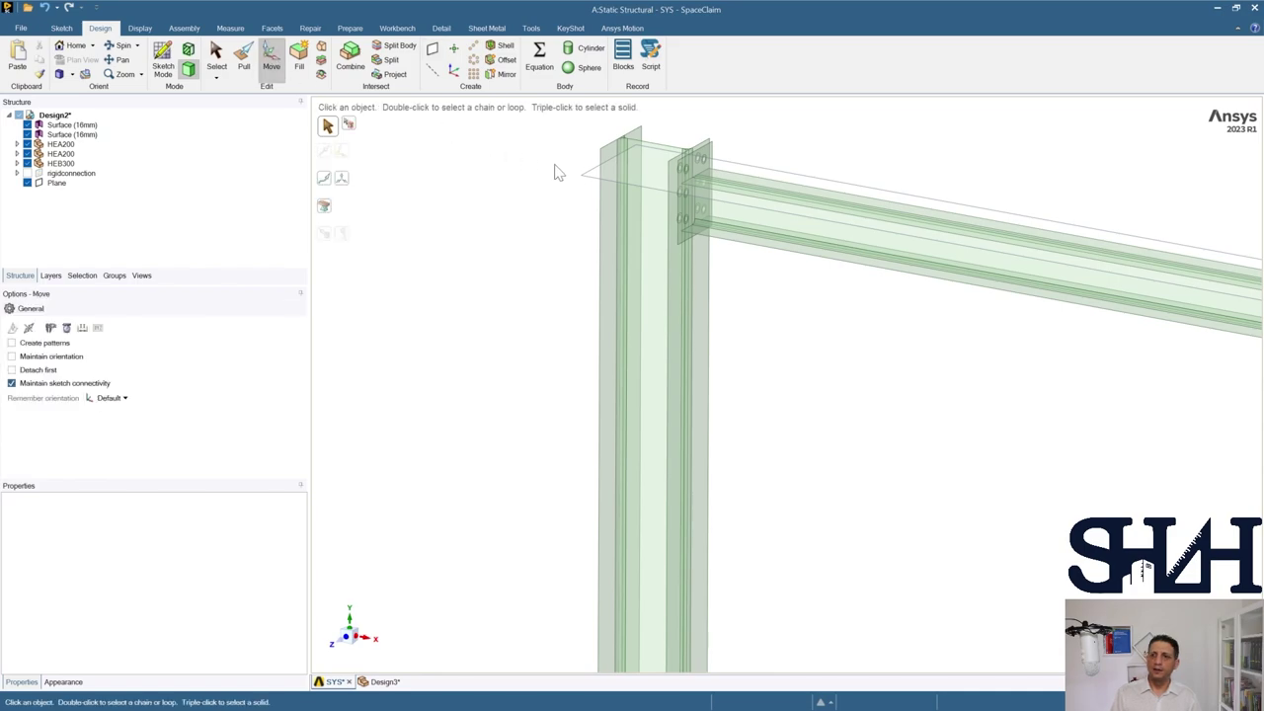
pyautogui.click(589, 176)
pyautogui.click(1061, 288)
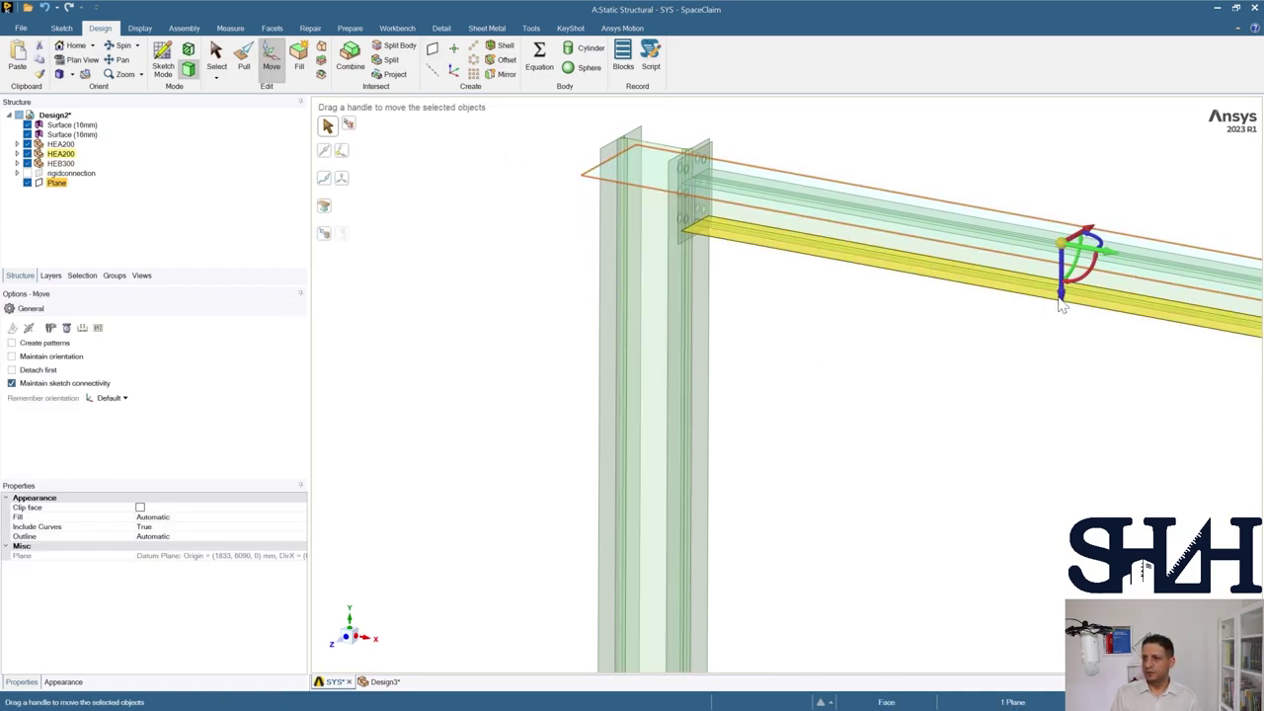
pyautogui.click(329, 237)
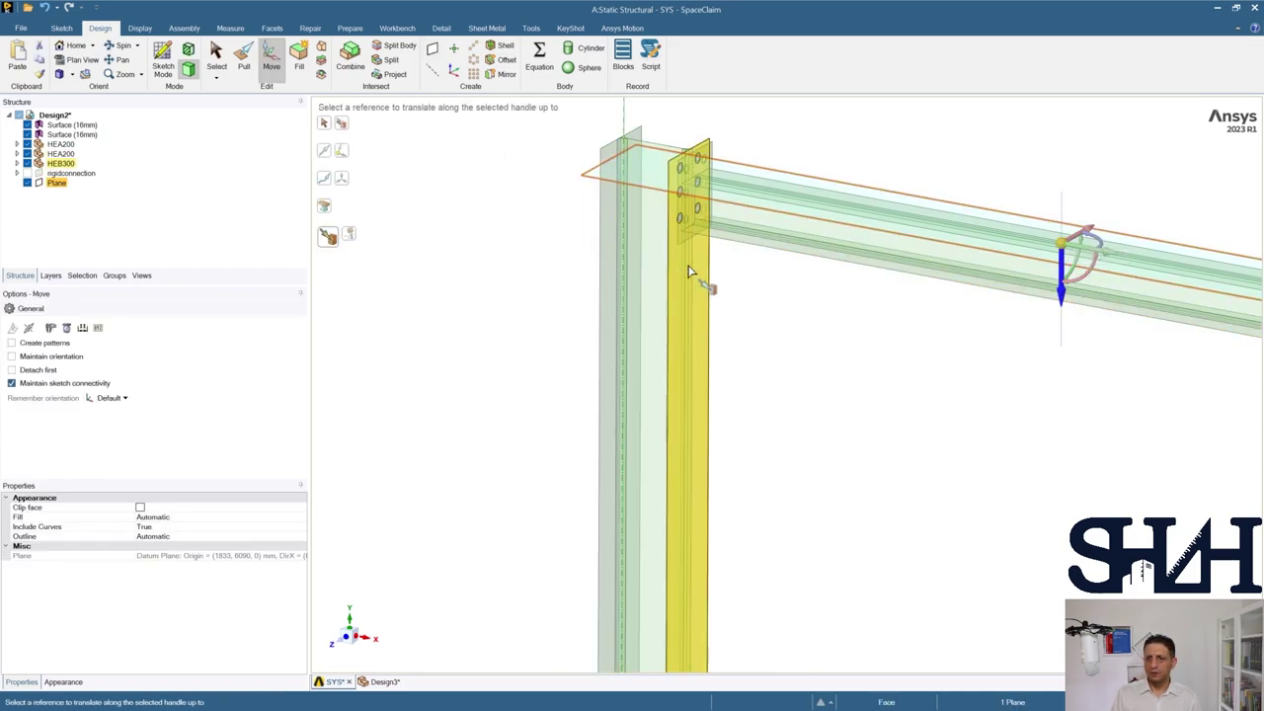
pyautogui.scroll(5, 685, 264)
pyautogui.click(652, 195)
pyautogui.scroll(-3, 692, 237)
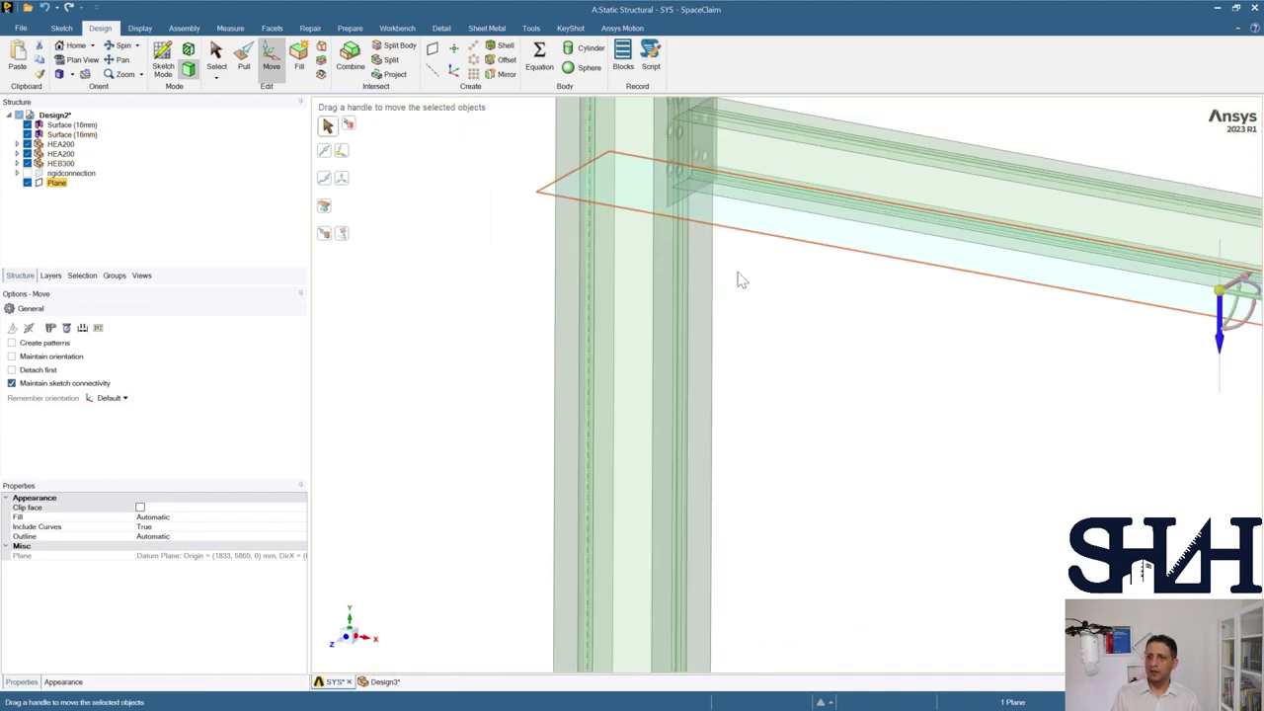
# Step: Move the plane 200 mm downward from the upper end plate's bottom edge
pyautogui.scroll(-1, 987, 334)
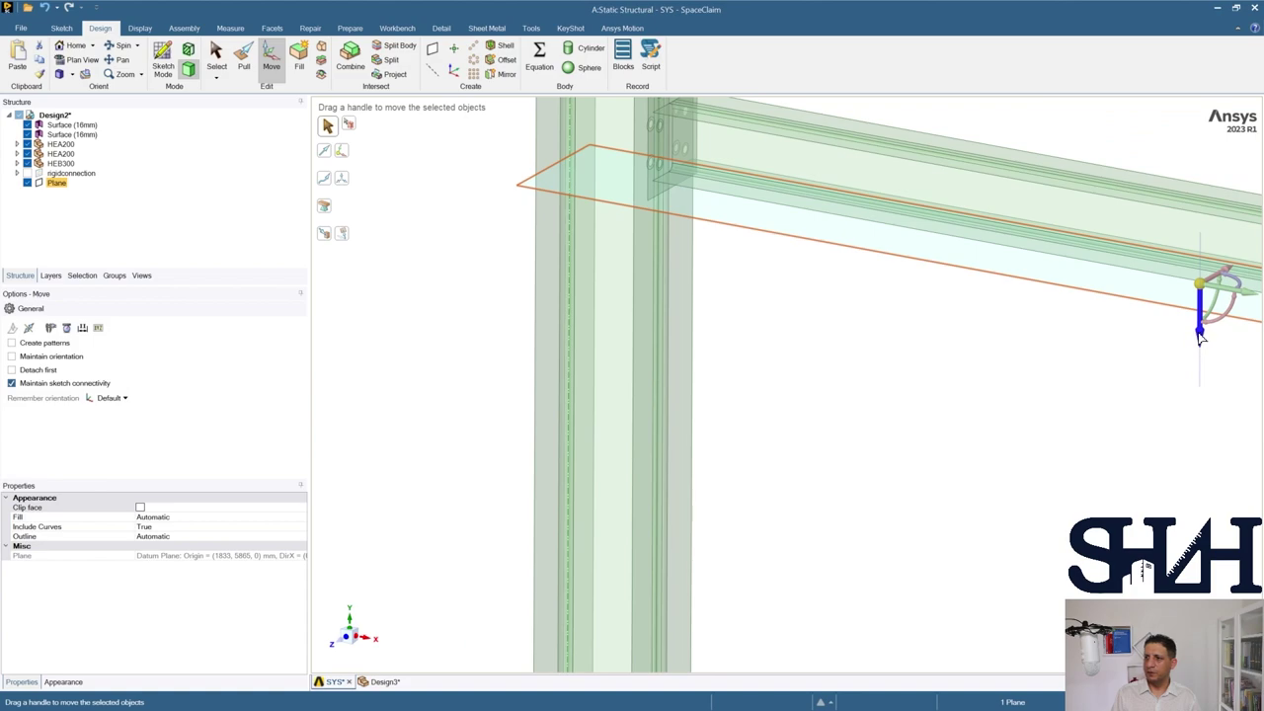
pyautogui.moveTo(1200, 336); pyautogui.dragTo(1201, 358)
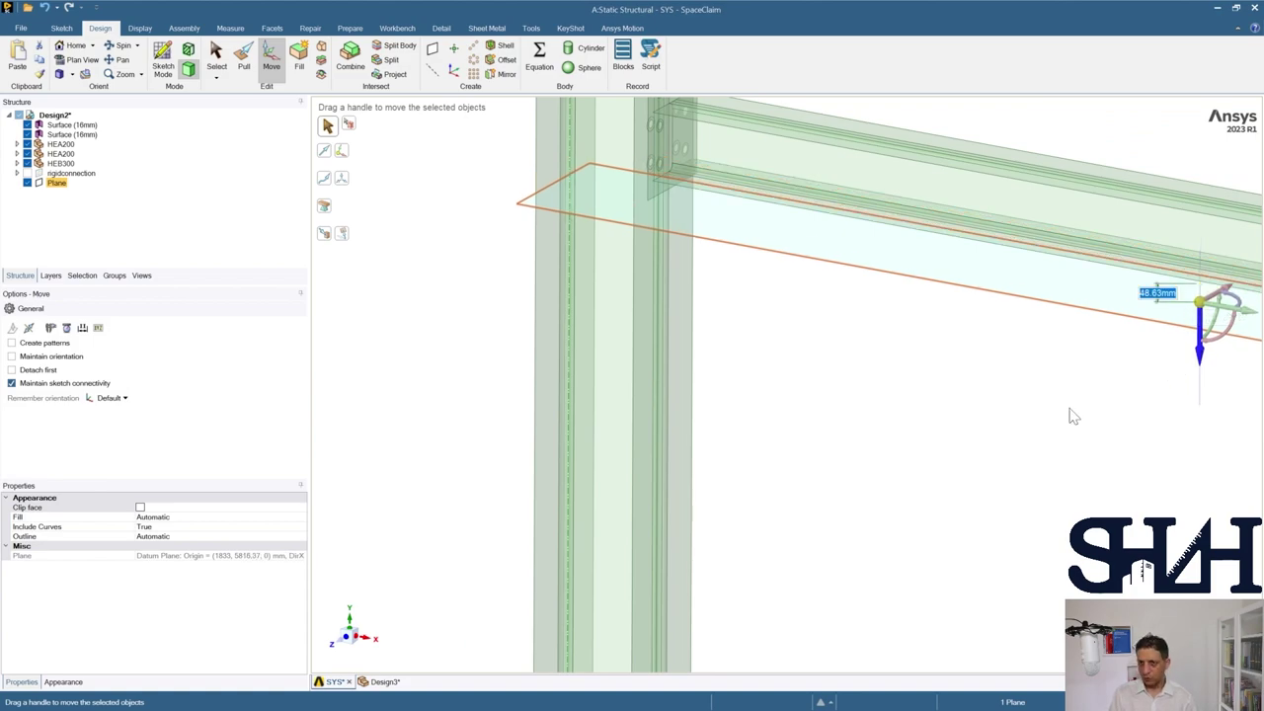
pyautogui.scroll(-3, 922, 418)
pyautogui.click(911, 415)
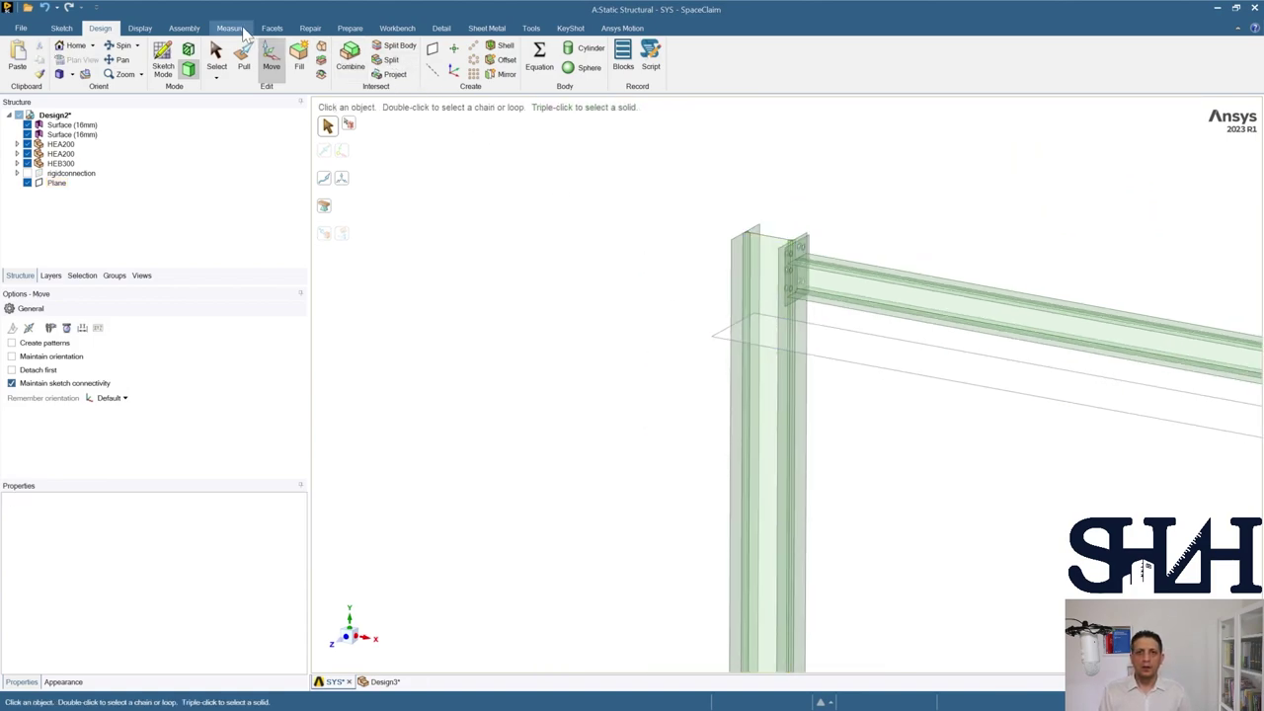
# Step: Split all HEB300 column faces with the plane below the upper connection and check the divided web and flange faces
pyautogui.click(387, 59)
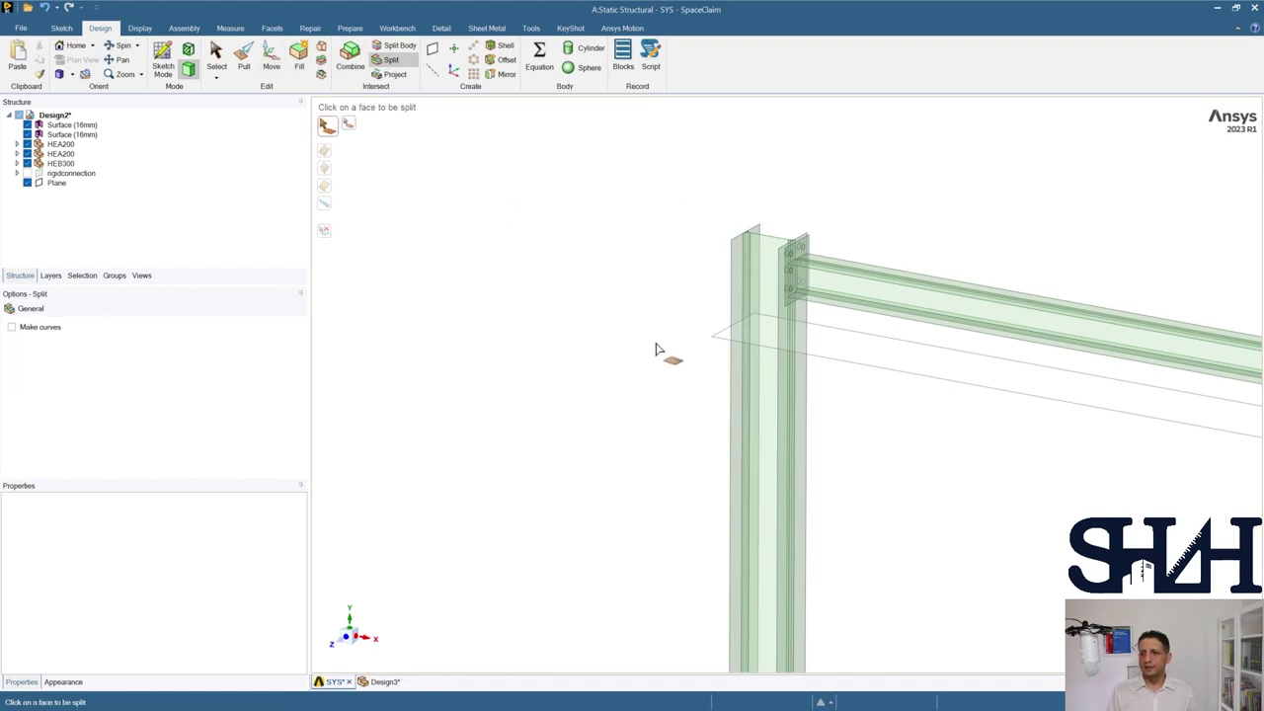
pyautogui.click(818, 405)
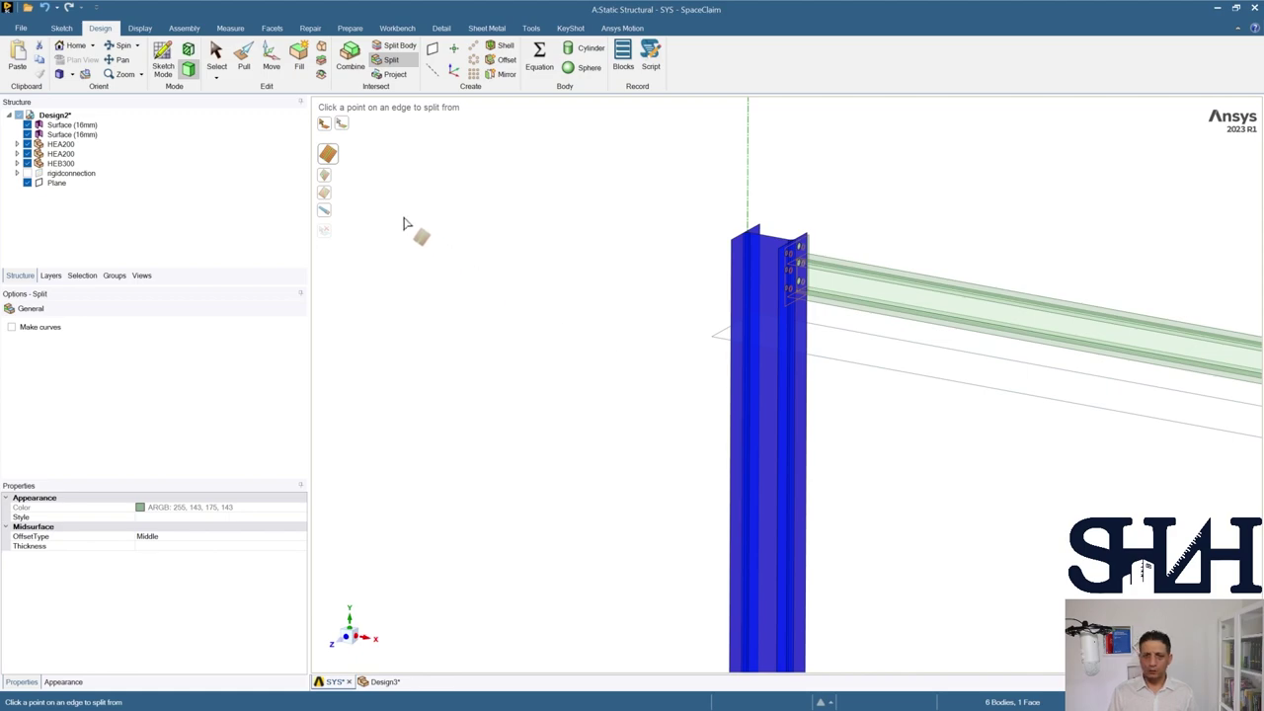
pyautogui.click(326, 215)
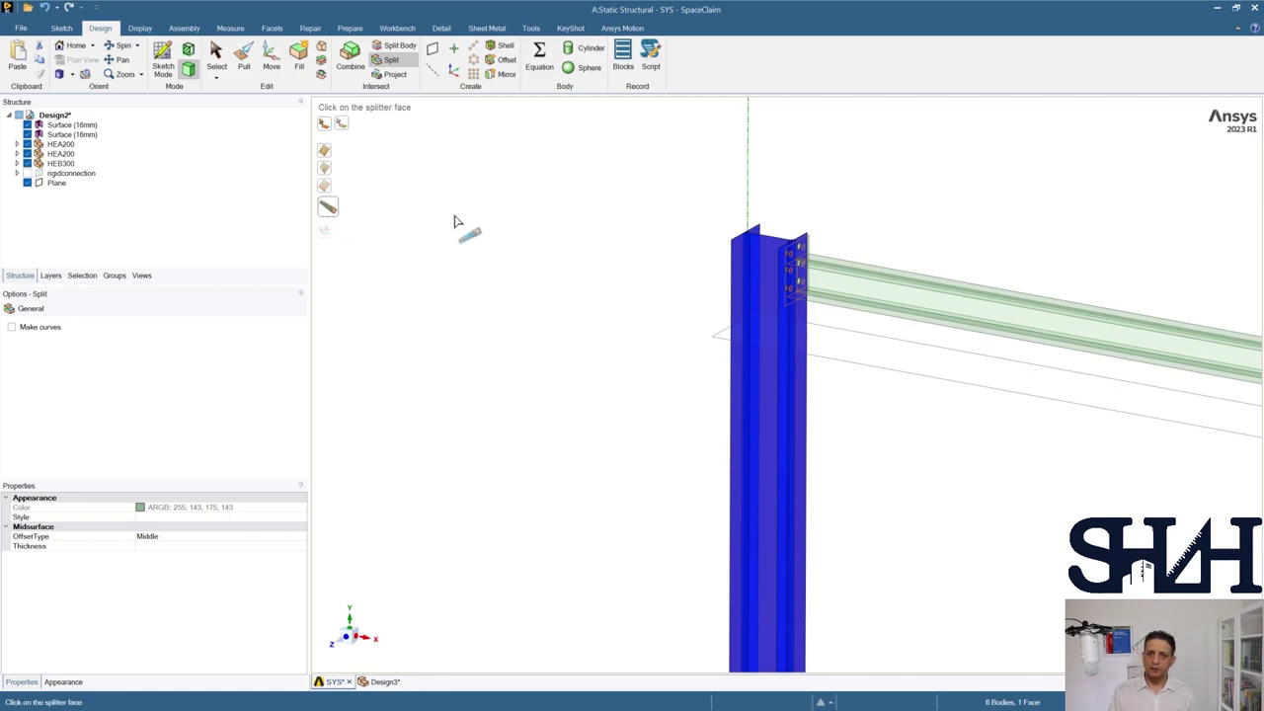
pyautogui.click(861, 371)
pyautogui.scroll(-2, 637, 360)
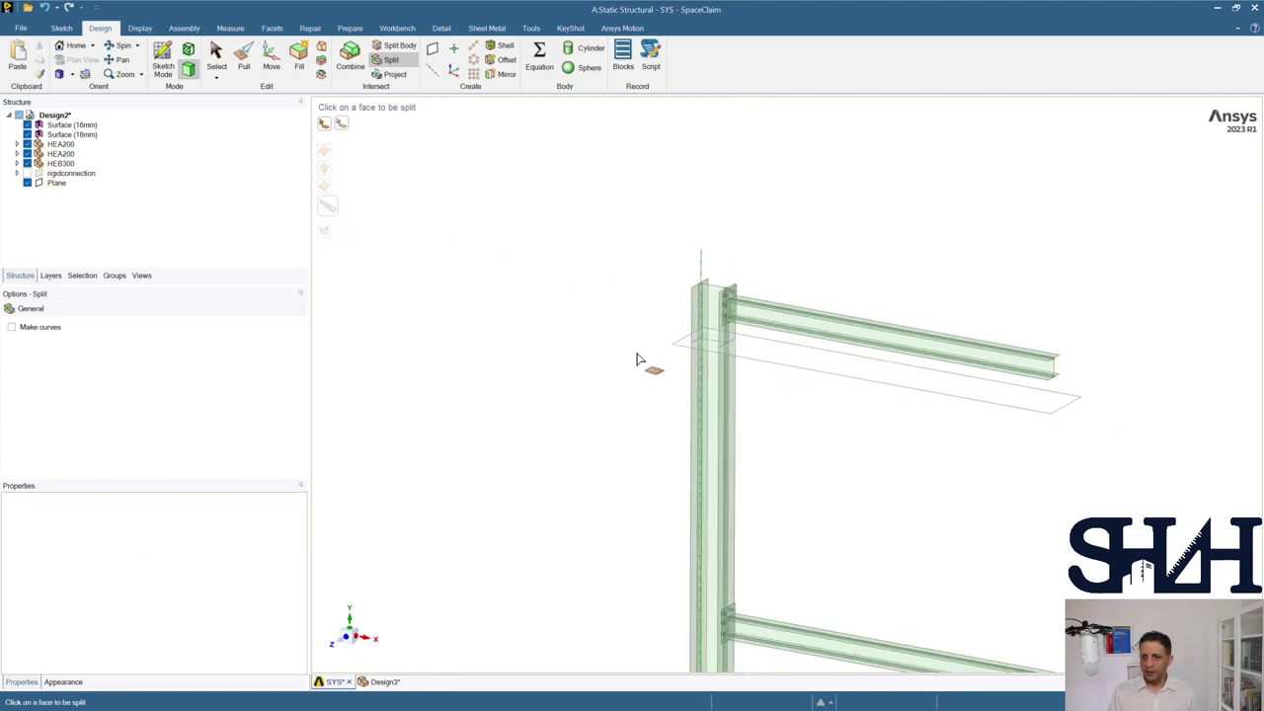
pyautogui.scroll(2, 607, 385)
pyautogui.press('Escape')
pyautogui.scroll(3, 641, 330)
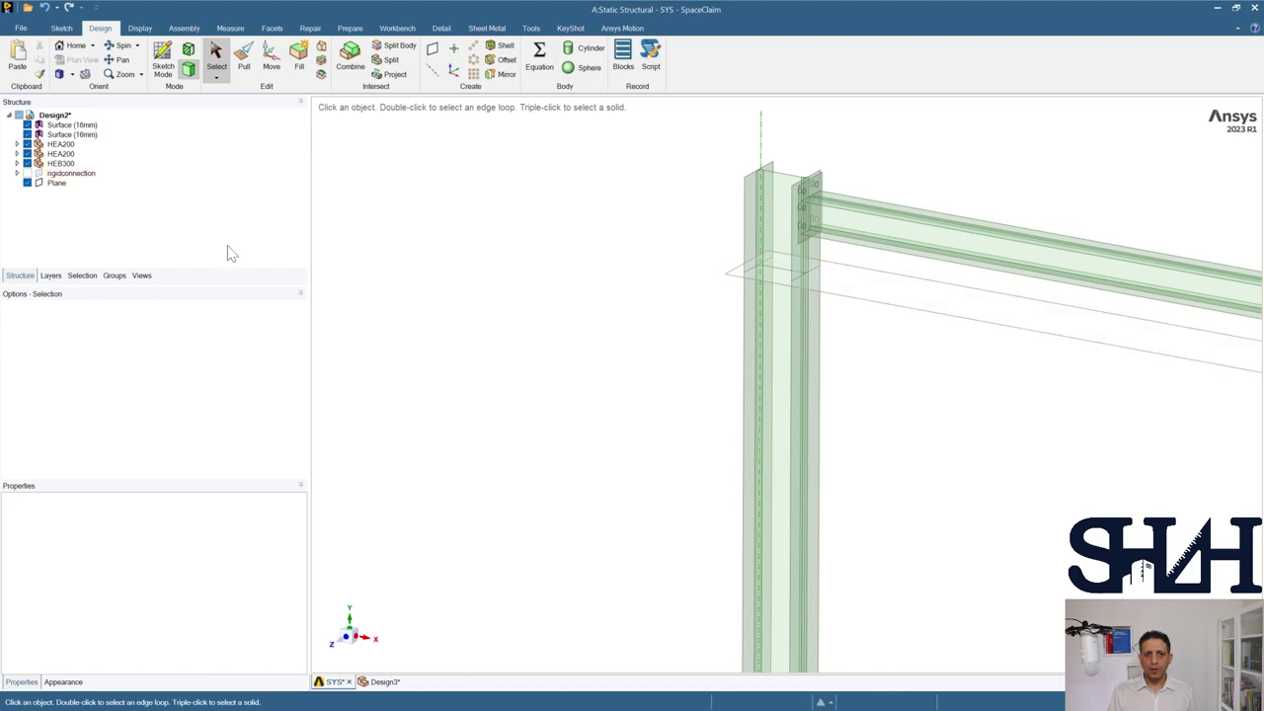
pyautogui.click(781, 316)
pyautogui.click(782, 233)
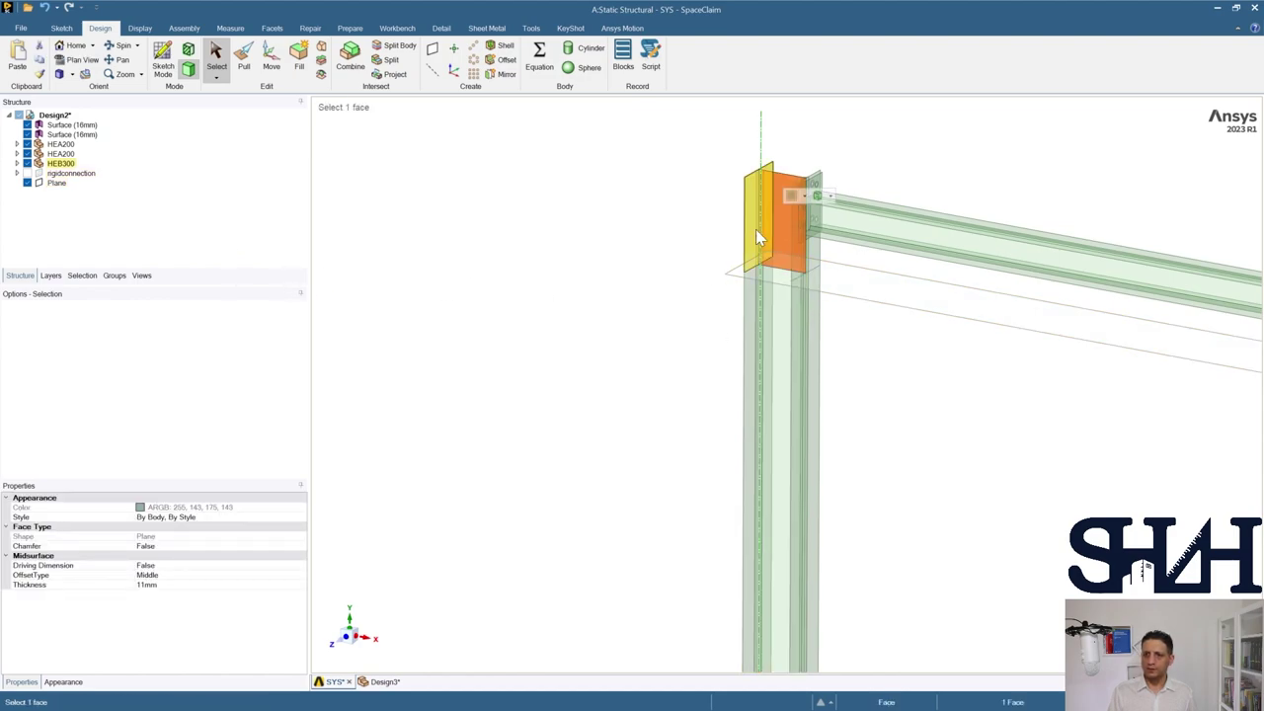
pyautogui.click(721, 316)
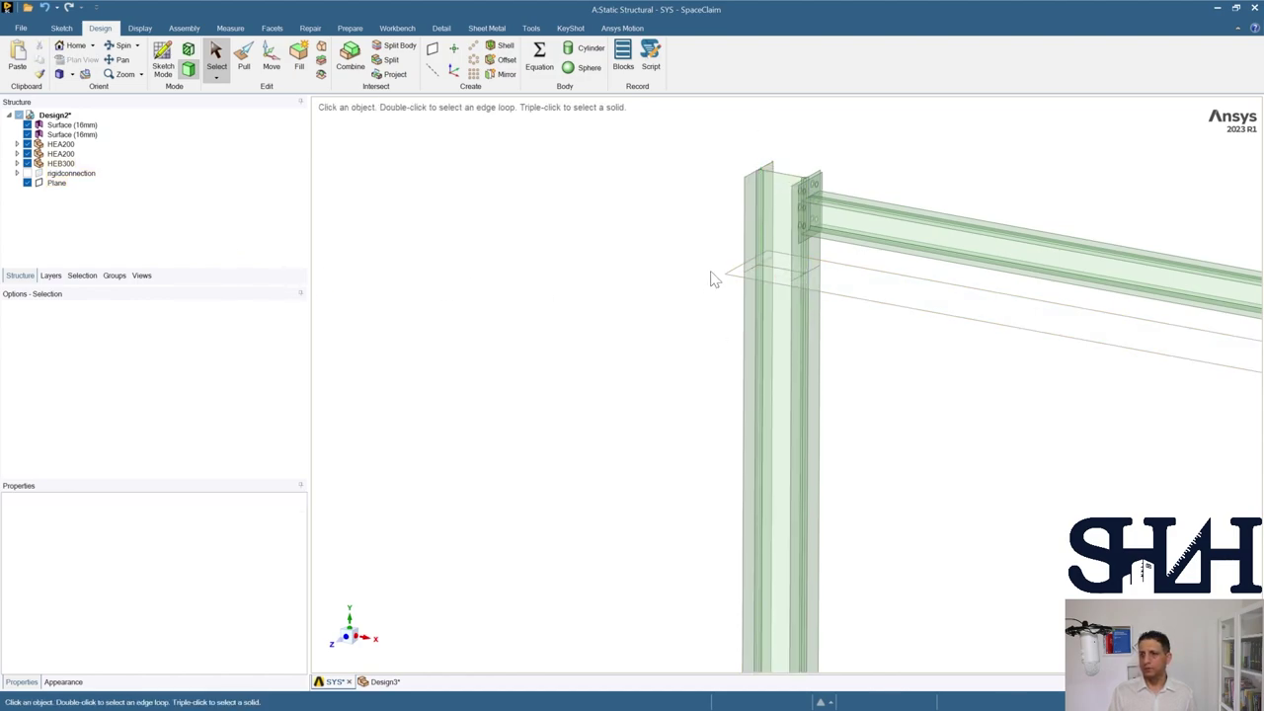
# Step: Move the plane vertically up to the top edge of the lower 16 mm end plate
pyautogui.click(732, 284)
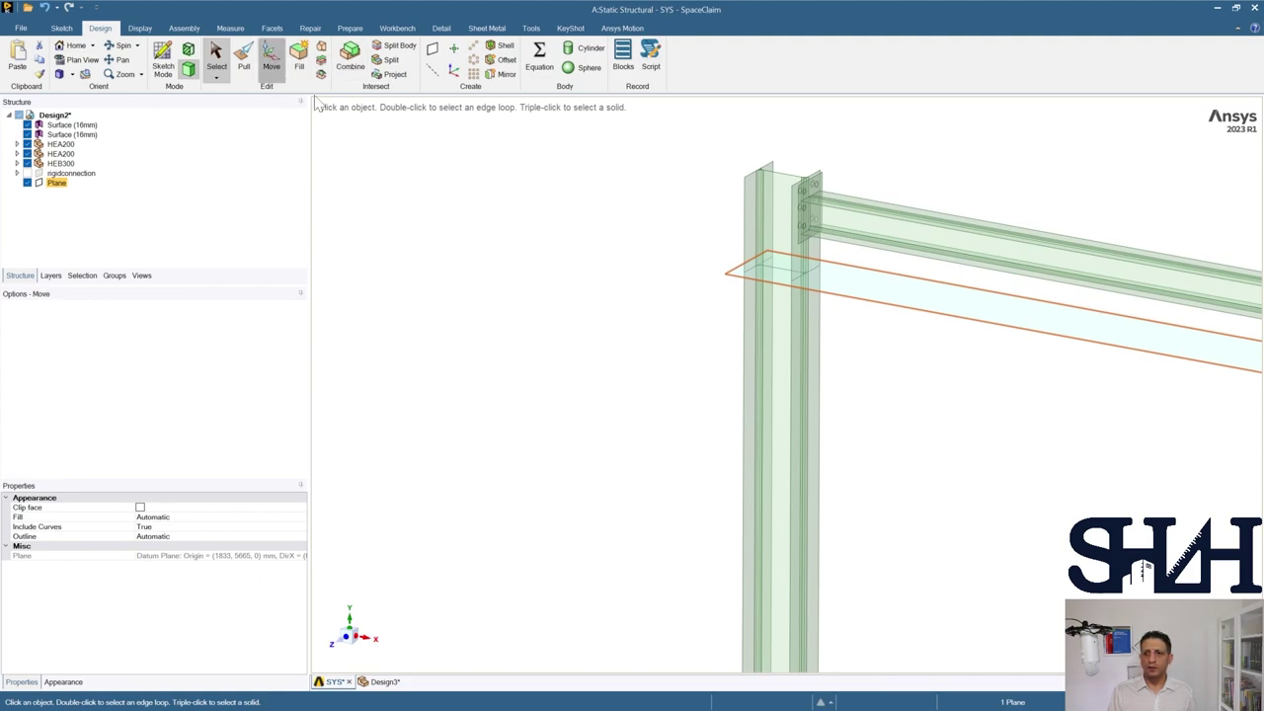
pyautogui.scroll(-3, 464, 251)
pyautogui.click(805, 330)
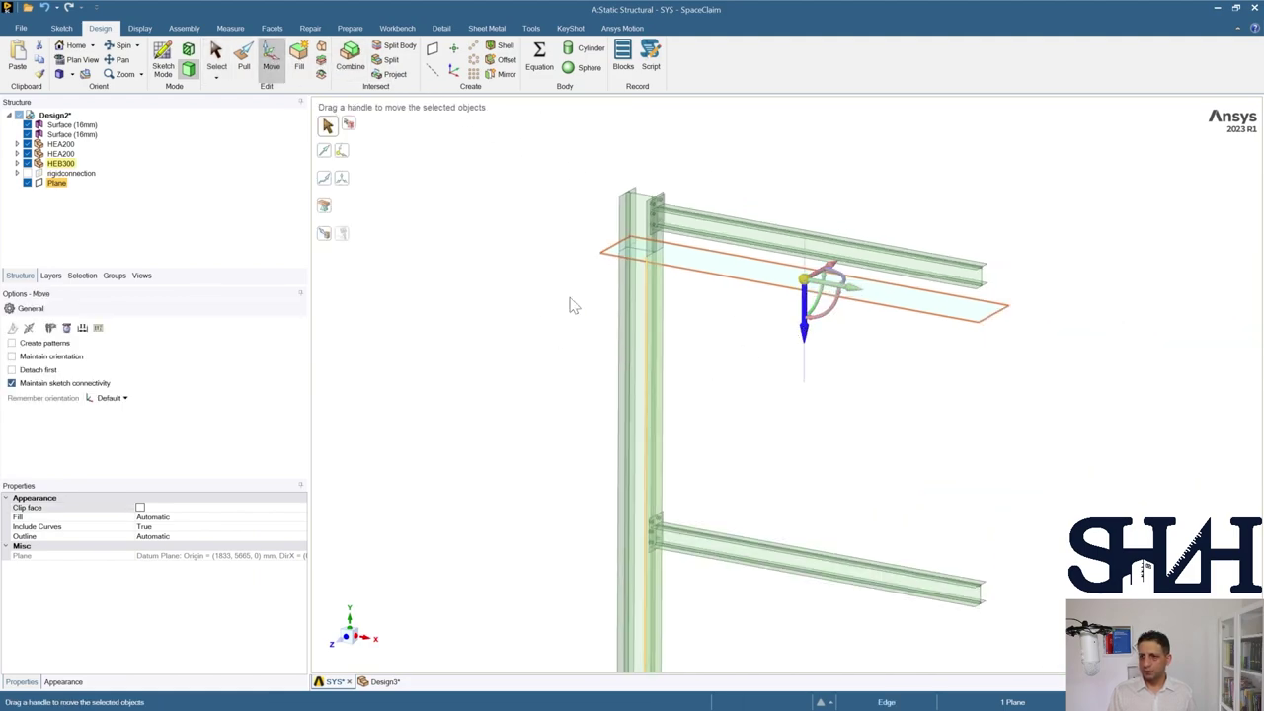
pyautogui.click(324, 234)
pyautogui.scroll(5, 631, 533)
pyautogui.scroll(3, 645, 489)
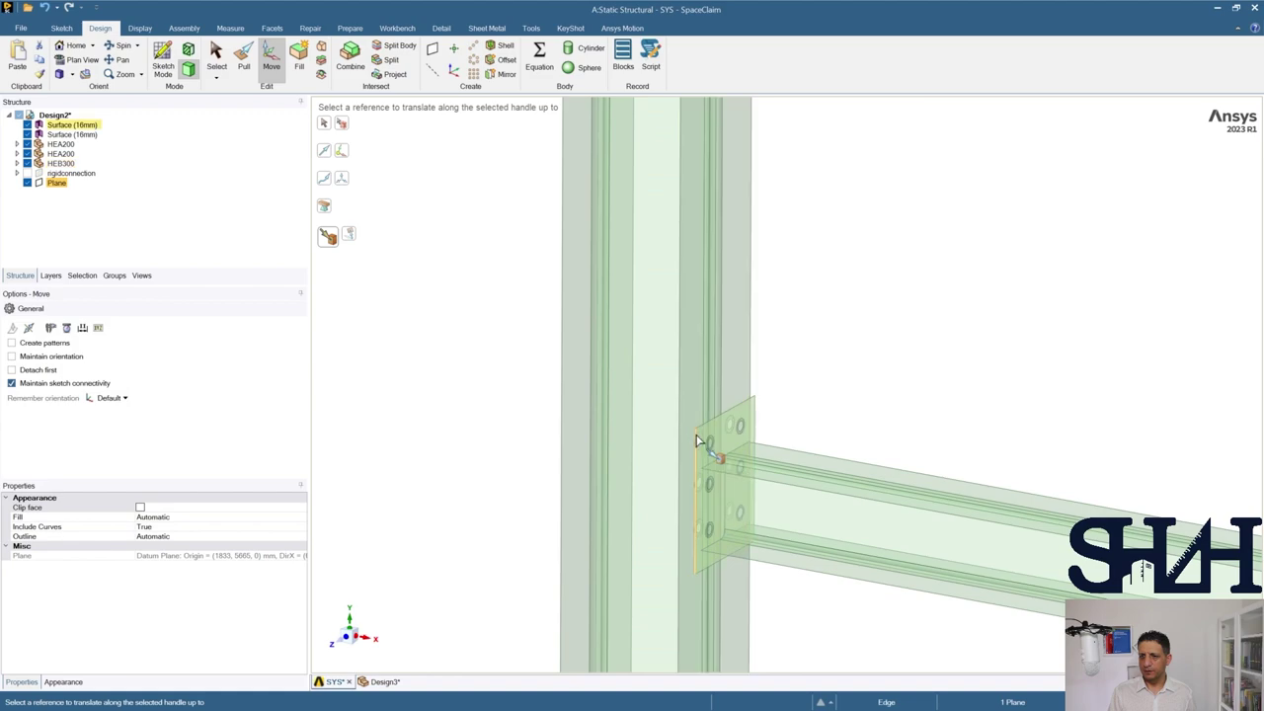
pyautogui.click(736, 425)
pyautogui.scroll(-4, 774, 425)
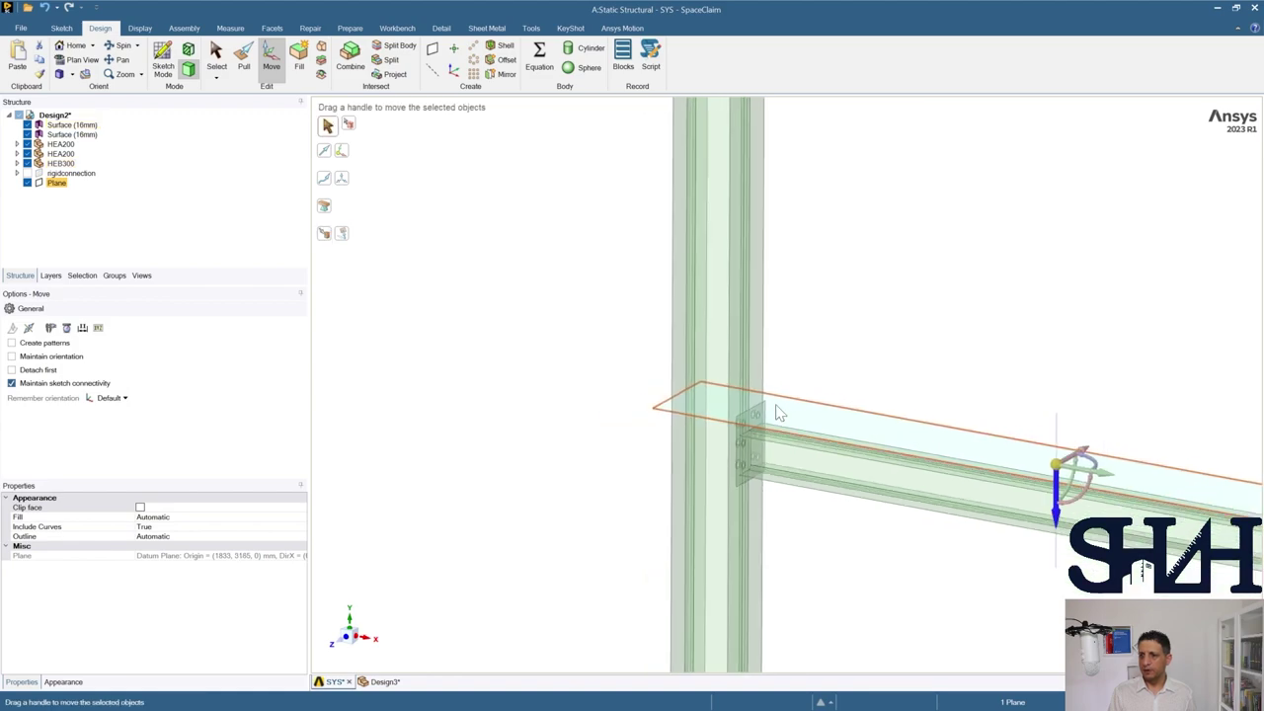
# Step: Move the plane 200 mm upward from the lower end plate's top edge
pyautogui.write('200')
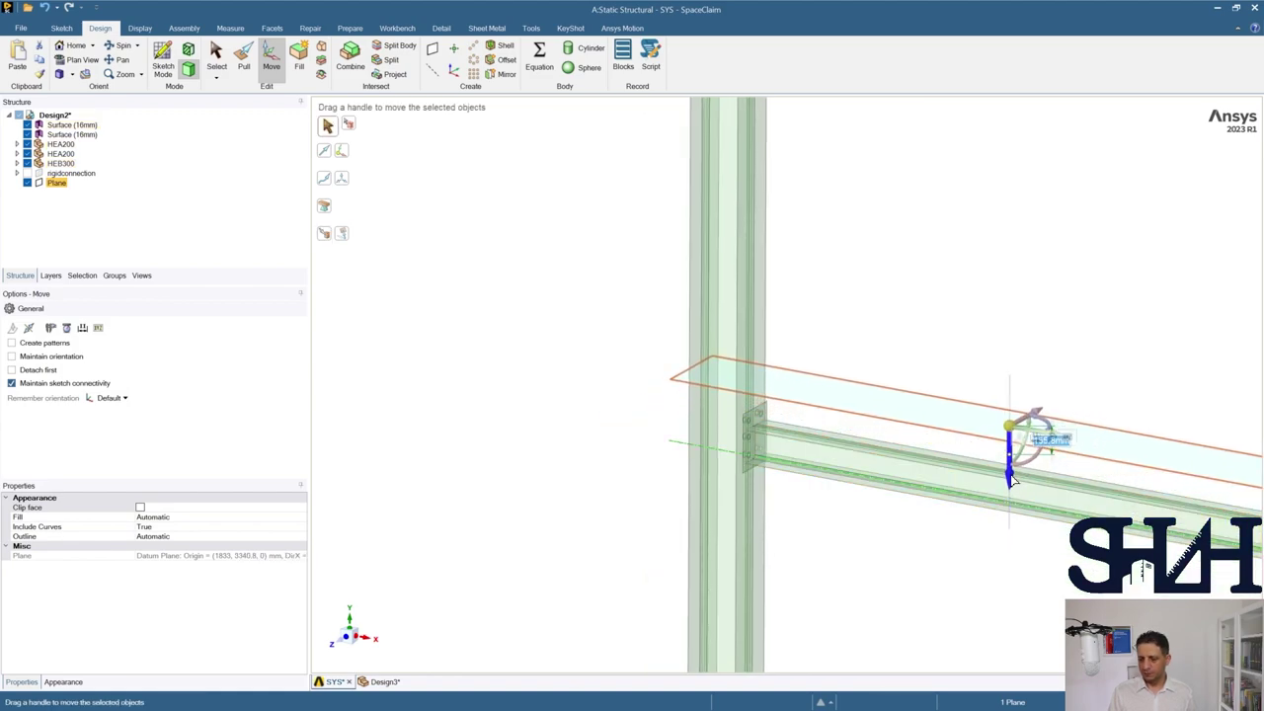
pyautogui.press('Return')
pyautogui.click(617, 294)
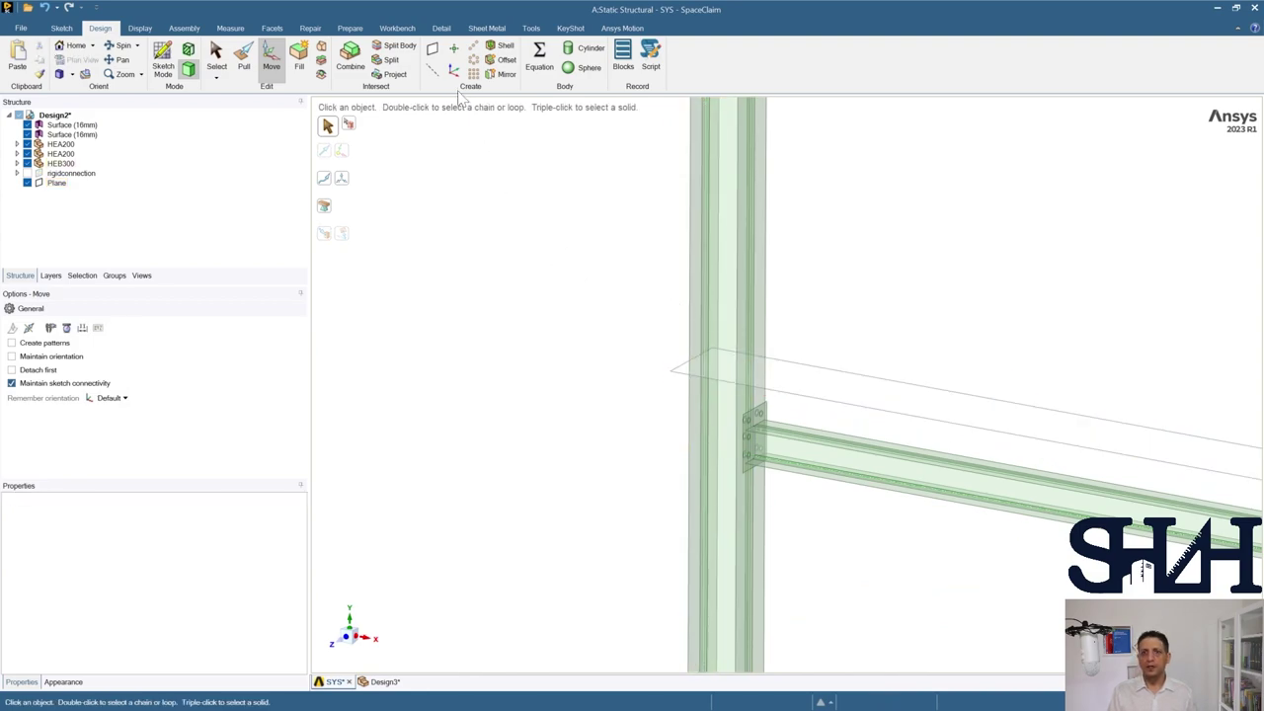
# Step: Split the HEB300 column faces with the plane above the lower connection
pyautogui.click(391, 60)
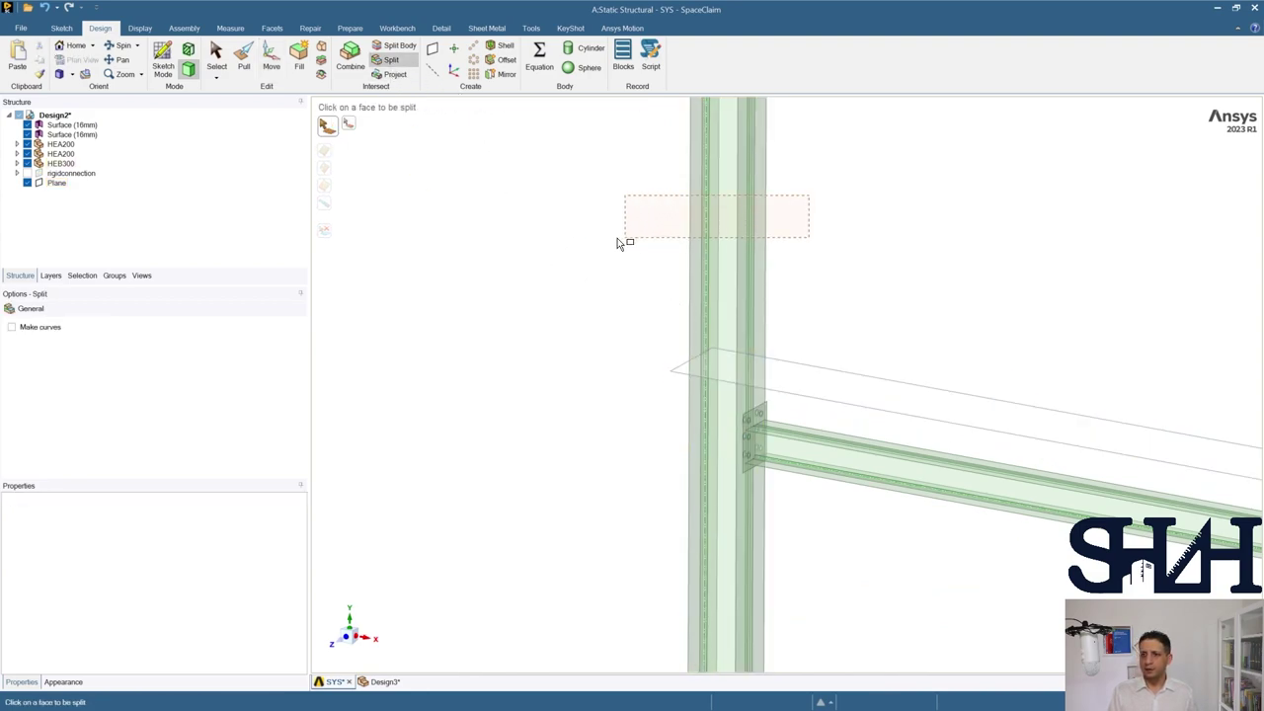
pyautogui.moveTo(618, 243); pyautogui.dragTo(618, 242)
pyautogui.click(652, 400)
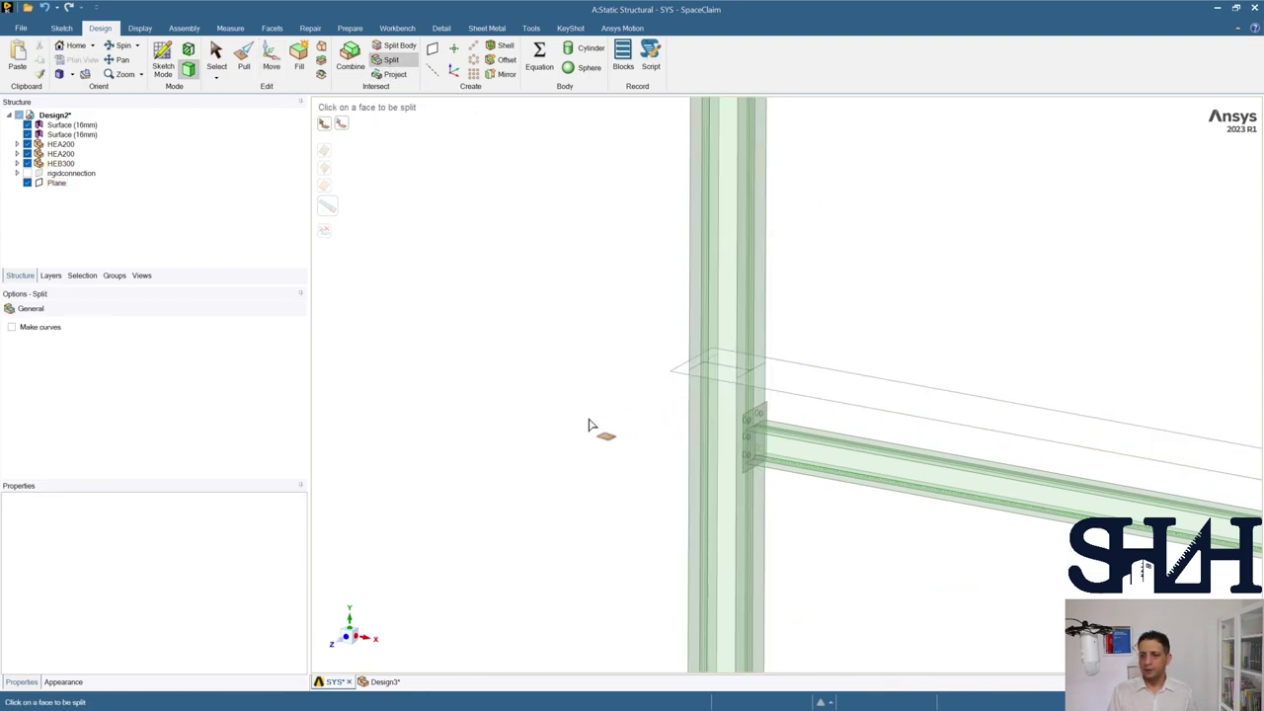
pyautogui.scroll(-3, 591, 424)
pyautogui.press('Escape')
# Step: Move the plane vertically up to the bottom edge of the lower 16 mm end plate
pyautogui.click(652, 375)
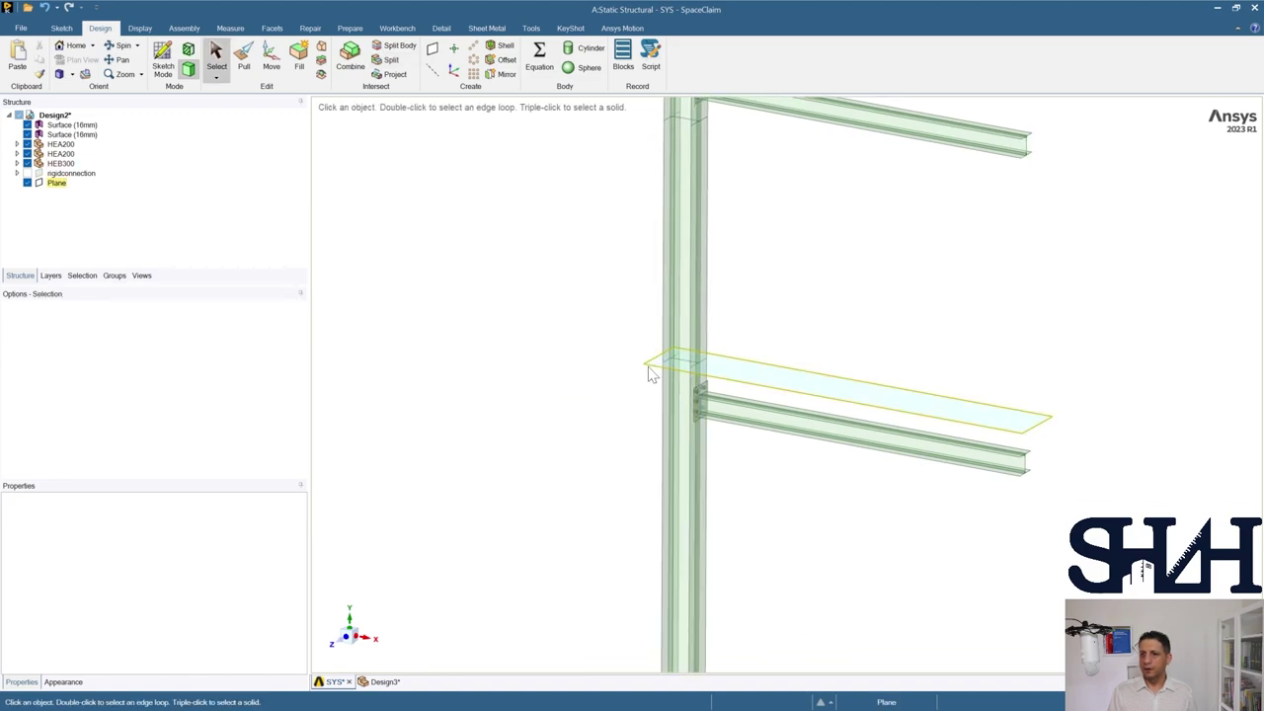
pyautogui.click(652, 375)
pyautogui.click(271, 60)
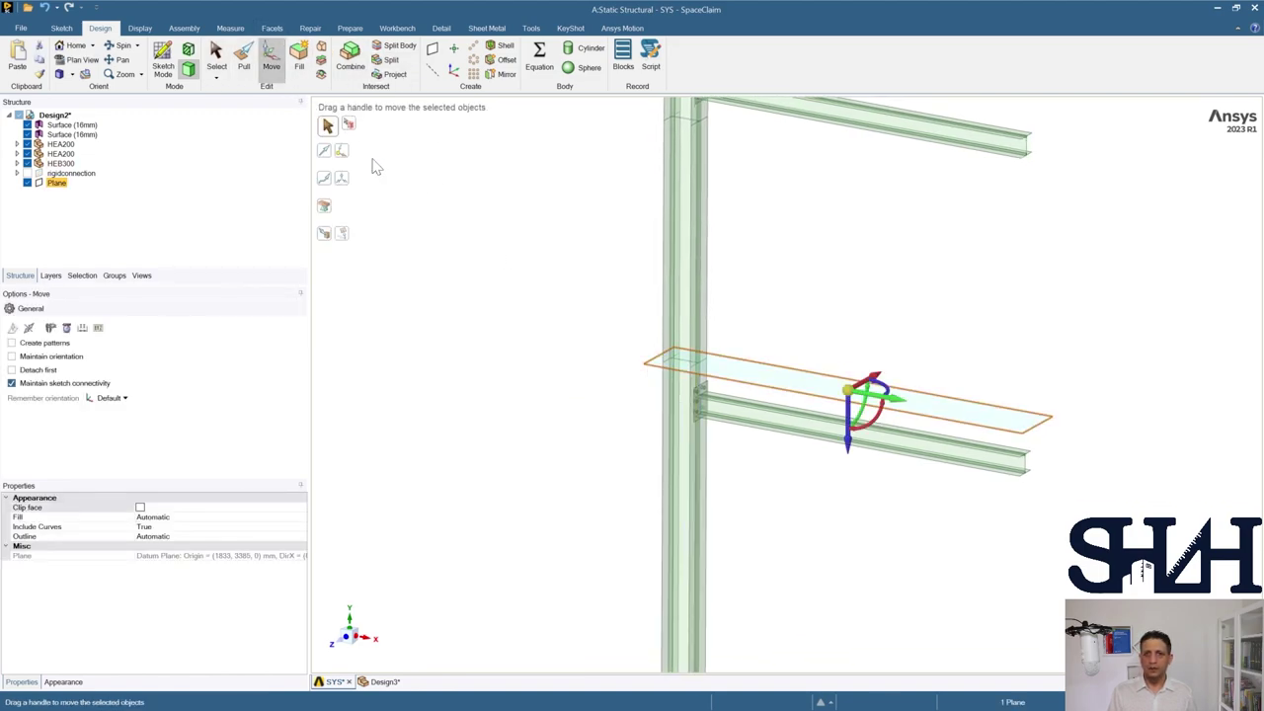
pyautogui.click(848, 440)
pyautogui.click(328, 237)
pyautogui.scroll(5, 680, 404)
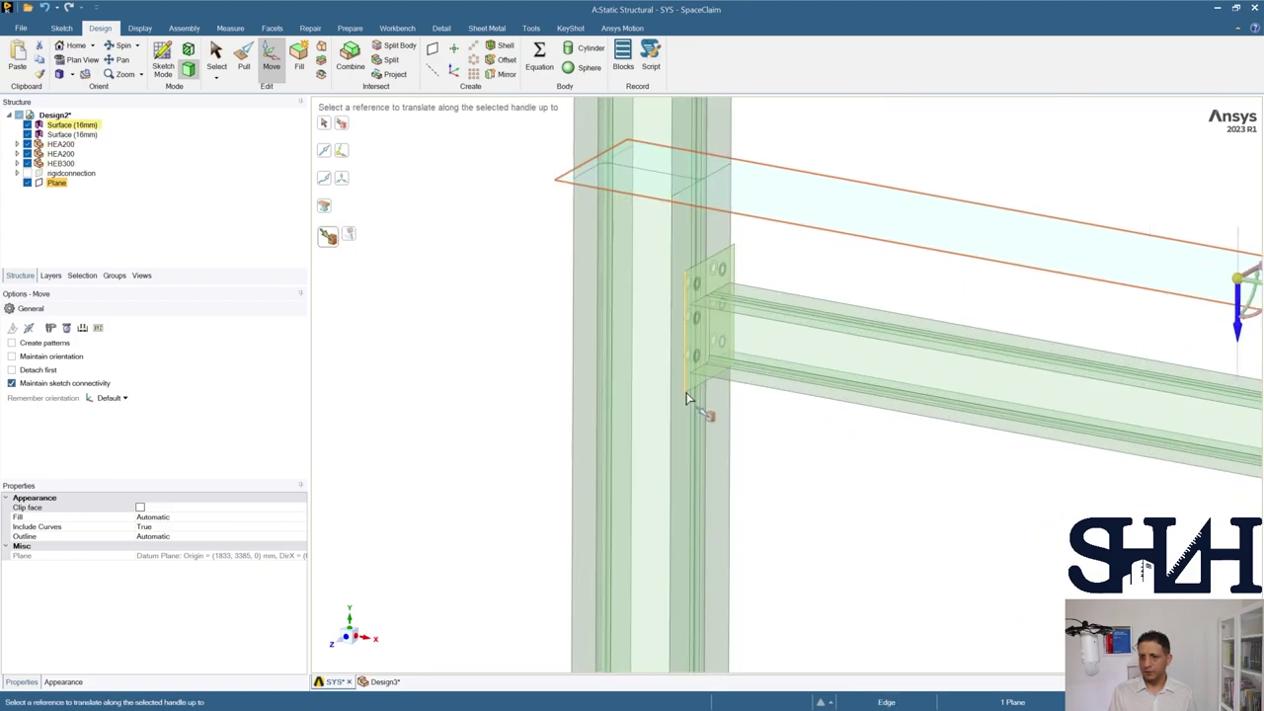
pyautogui.click(688, 399)
pyautogui.scroll(-3, 691, 405)
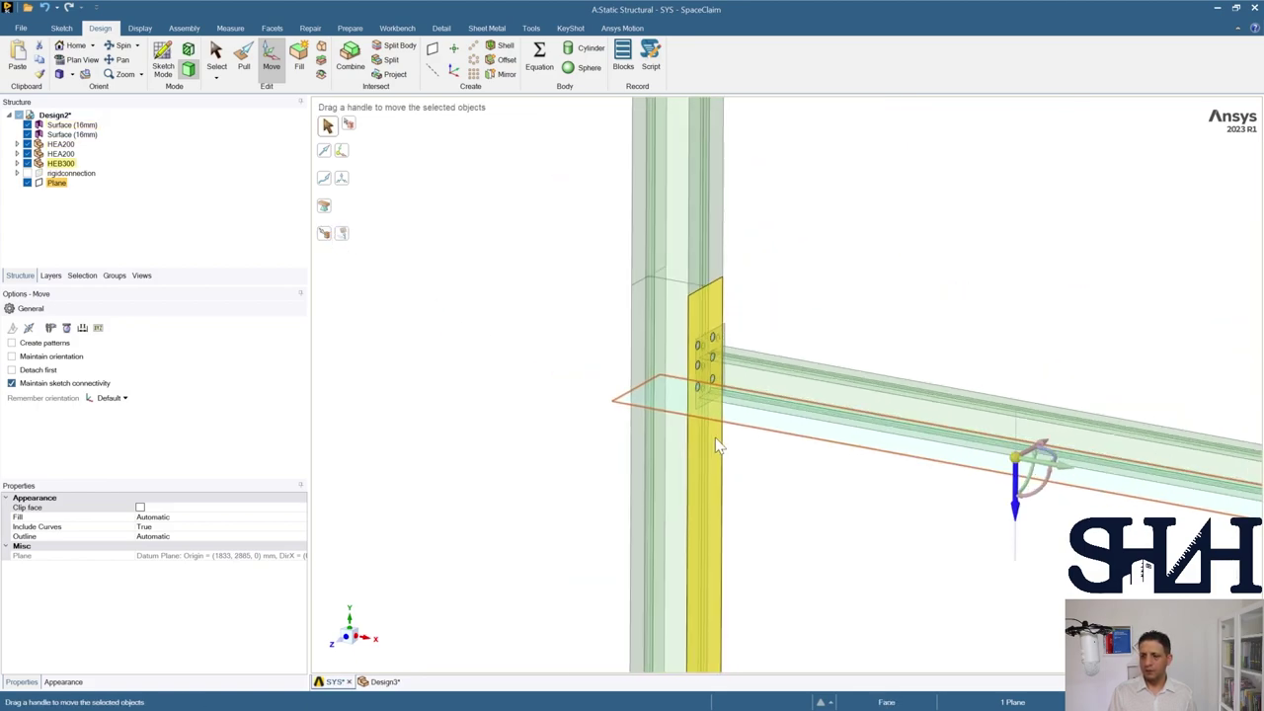
# Step: Move the plane 200 mm downward from the lower end plate's bottom edge
pyautogui.moveTo(1017, 513); pyautogui.dragTo(1011, 530)
pyautogui.write('200')
pyautogui.press('Return')
pyautogui.press('Escape')
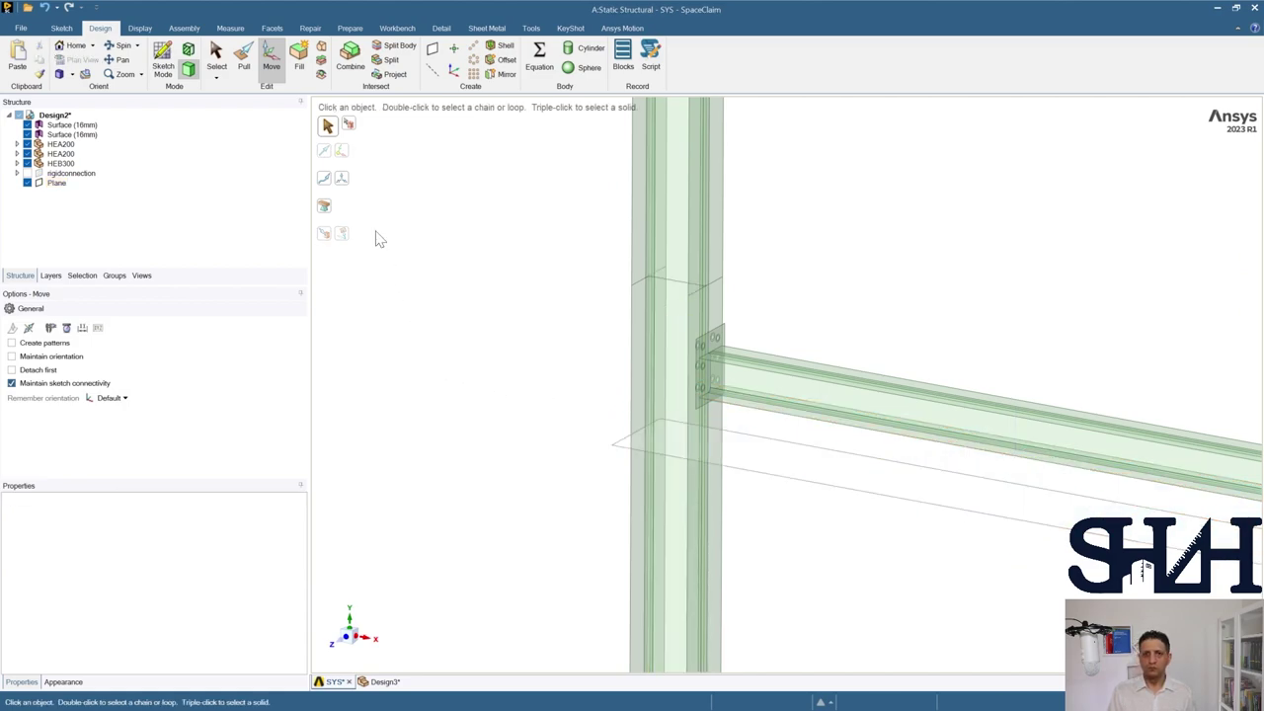
# Step: Split the HEB300 column faces with the plane below the lower connection
pyautogui.scroll(-2, 459, 274)
pyautogui.click(391, 60)
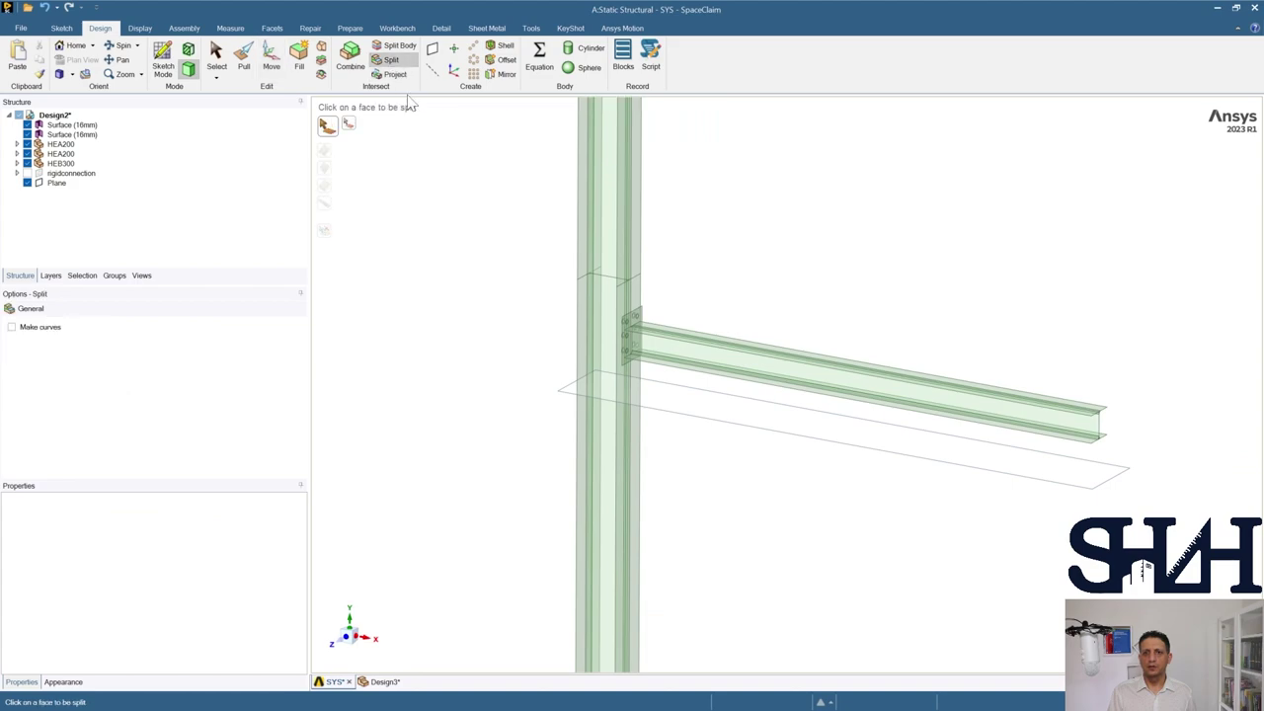
pyautogui.moveTo(694, 452); pyautogui.dragTo(505, 504)
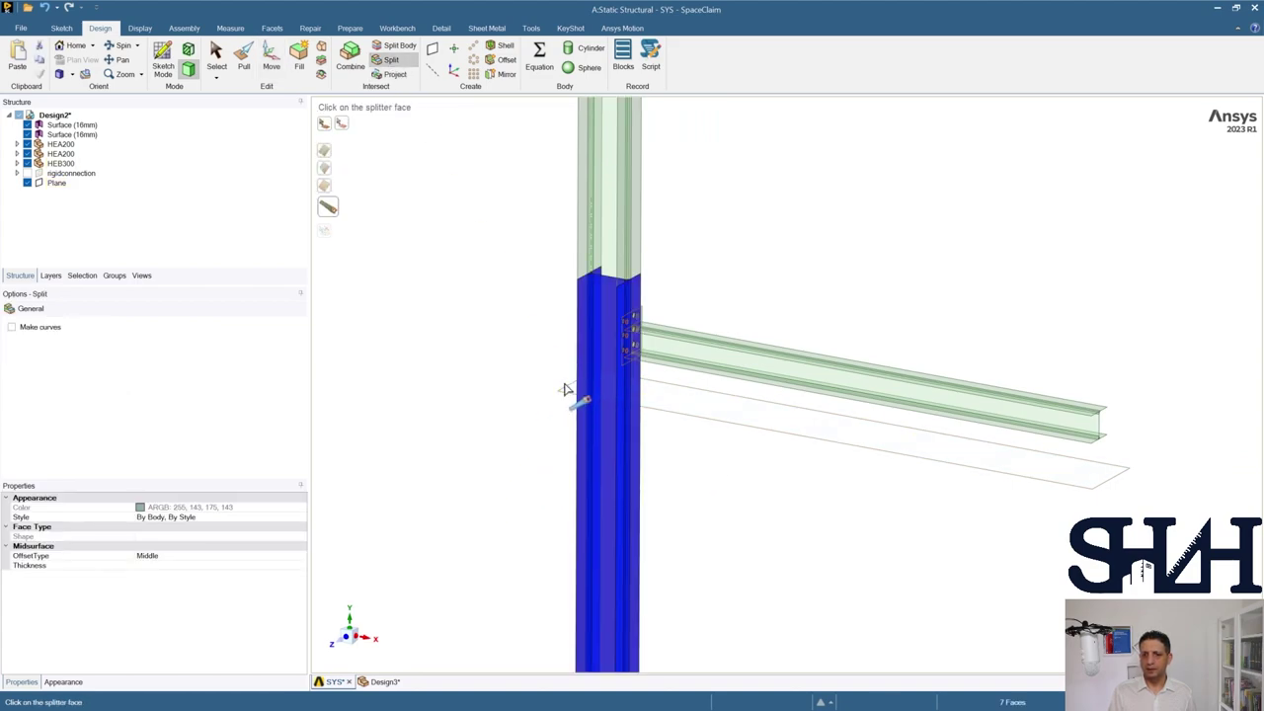
pyautogui.click(566, 392)
pyautogui.press('Escape')
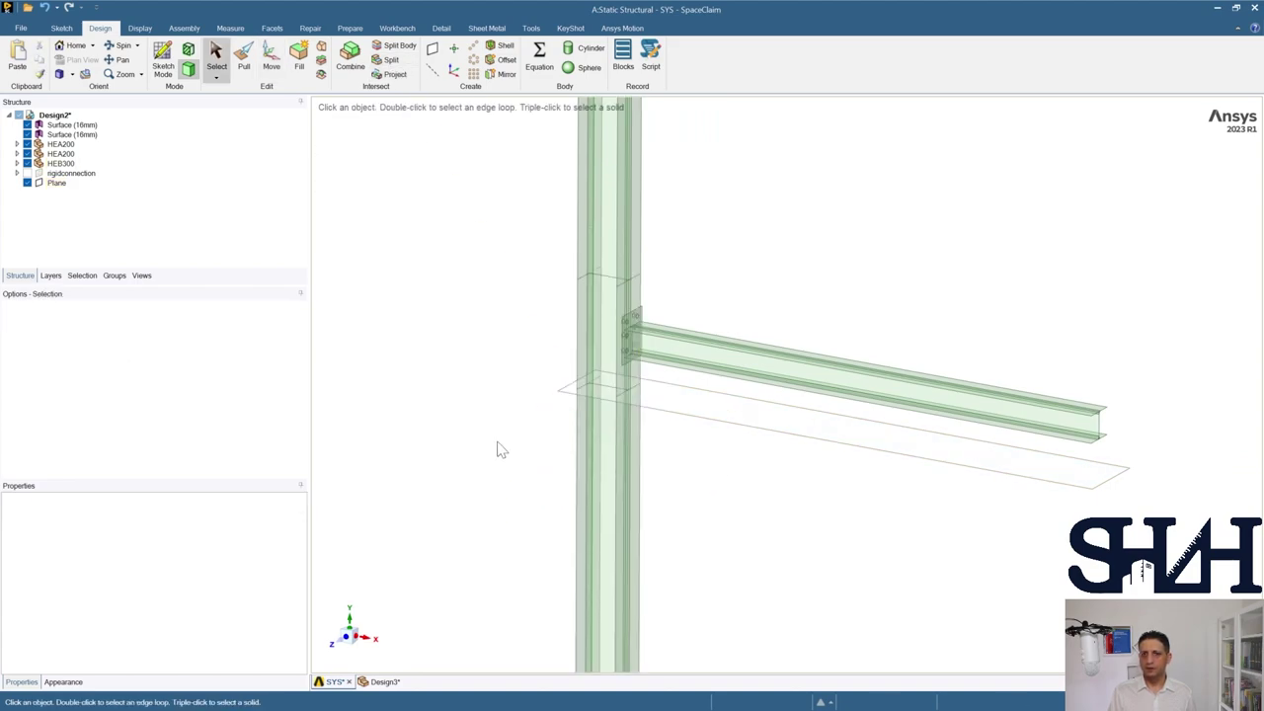
# Step: Hide the plane used for splitting the column
pyautogui.scroll(-2, 500, 451)
pyautogui.click(56, 183)
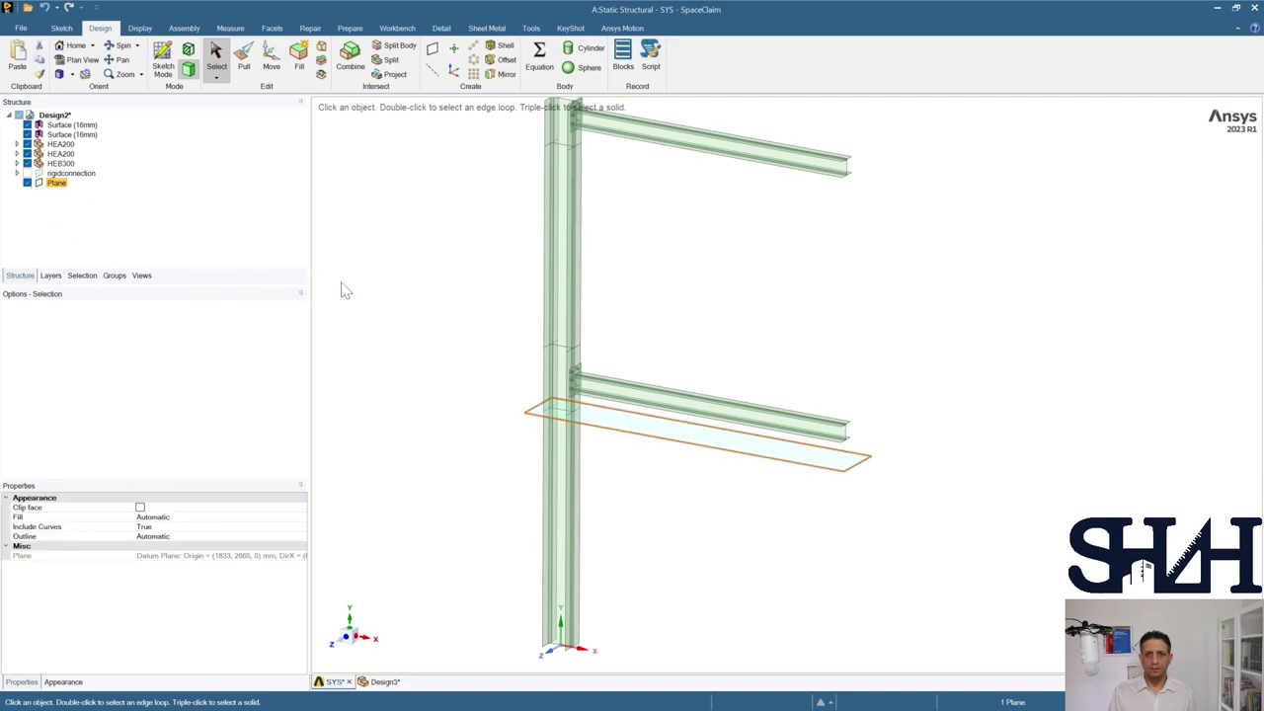
pyautogui.click(27, 183)
# Step: Examine the column split line, end plate and bolt holes at the upper connection
pyautogui.moveTo(404, 302)
pyautogui.keyDown('shift'); pyautogui.mouseDown(button='middle')
pyautogui.moveTo(457, 409)
pyautogui.moveTo(468, 362)
pyautogui.moveTo(502, 381)
pyautogui.mouseUp(button='middle'); pyautogui.keyUp('shift')
pyautogui.scroll(3, 479, 352)
pyautogui.keyDown('shift'); pyautogui.moveTo(556, 274); pyautogui.dragTo(467, 372, button='middle'); pyautogui.keyUp('shift')
pyautogui.scroll(5, 468, 371)
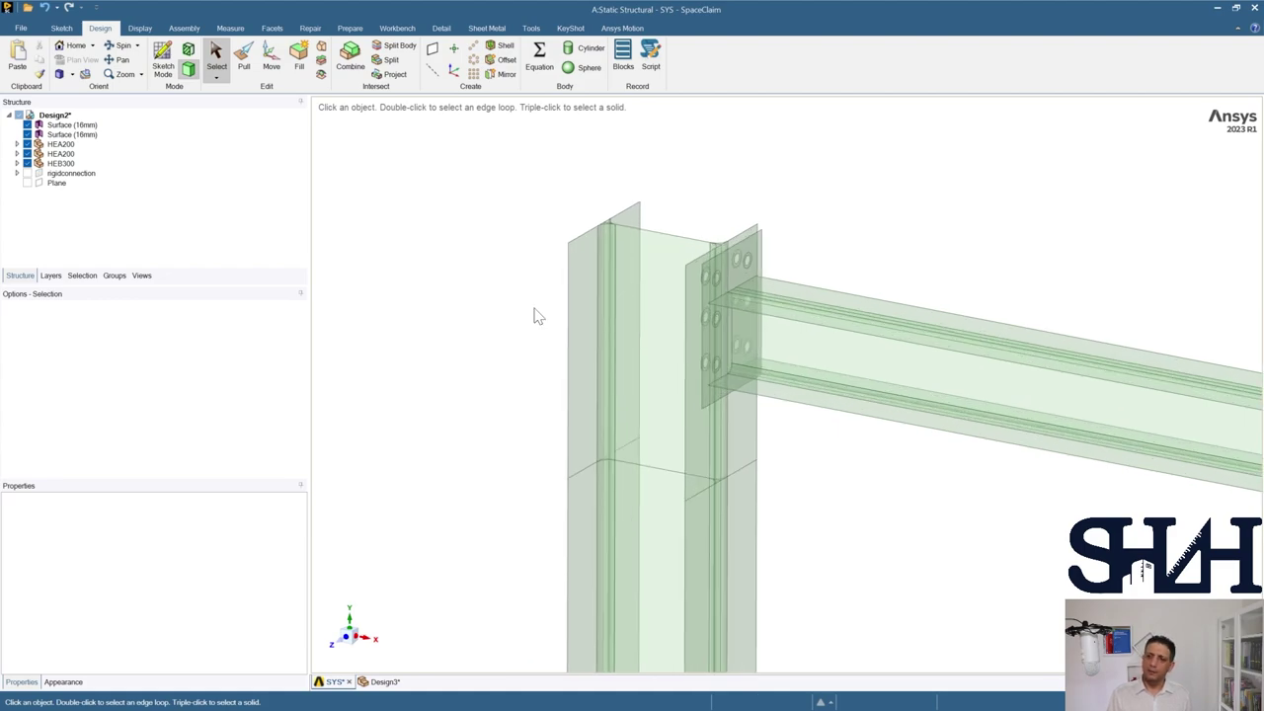
pyautogui.scroll(3, 516, 302)
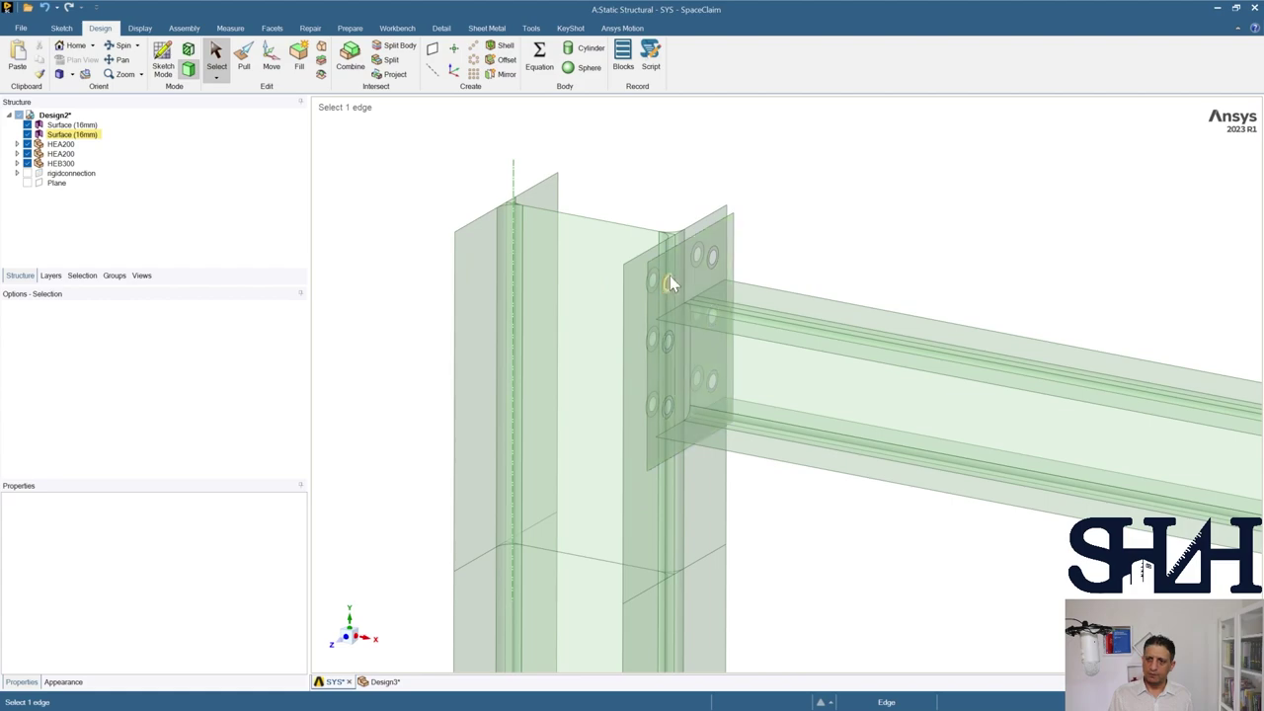
# Step: Examine the imprinted ring face around a bolt hole on the column flange at the connection
pyautogui.scroll(3, 668, 283)
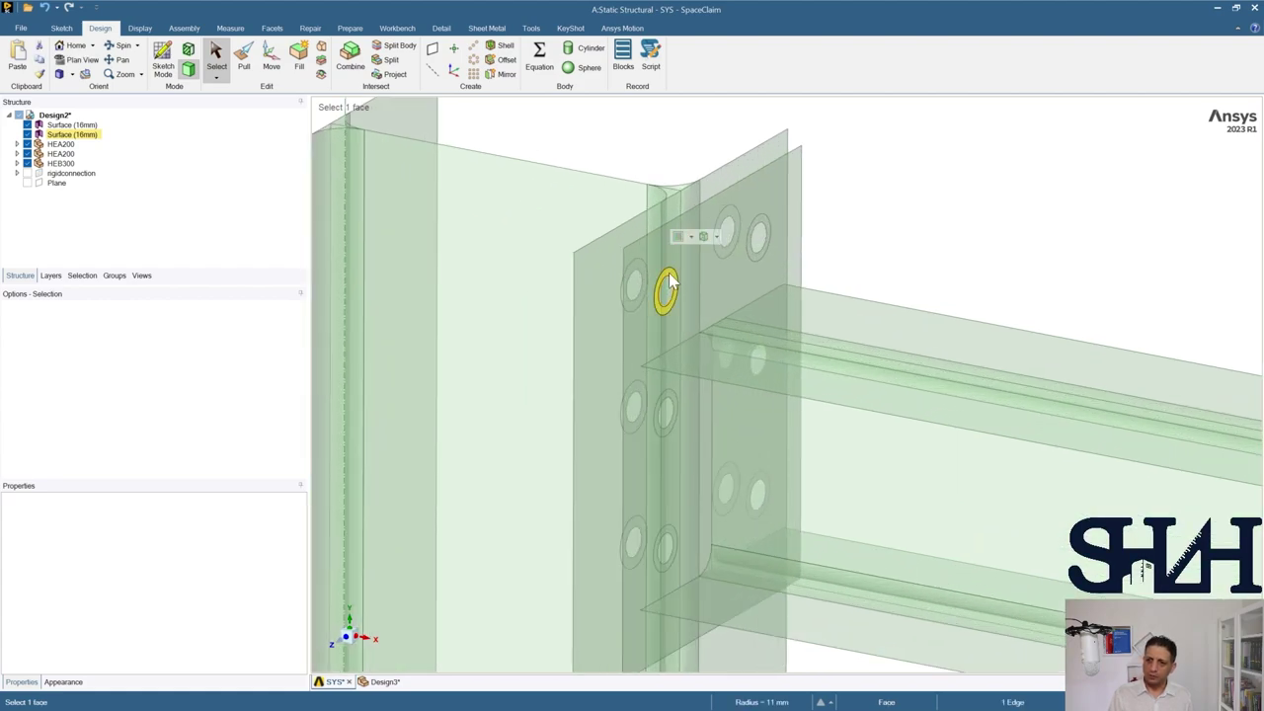
pyautogui.click(667, 287)
pyautogui.moveTo(619, 263); pyautogui.dragTo(584, 326, button='middle')
pyautogui.scroll(-6, 585, 326)
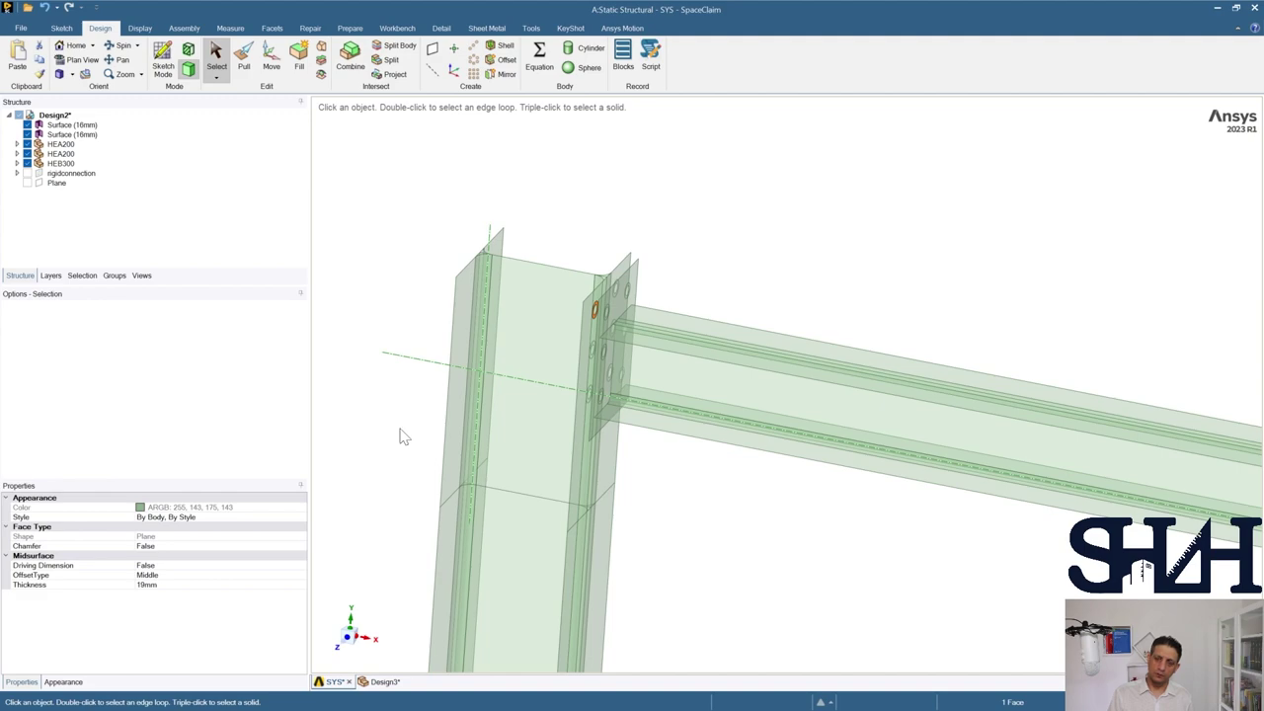
pyautogui.keyDown('shift'); pyautogui.moveTo(373, 445); pyautogui.dragTo(431, 375, button='middle'); pyautogui.keyUp('shift')
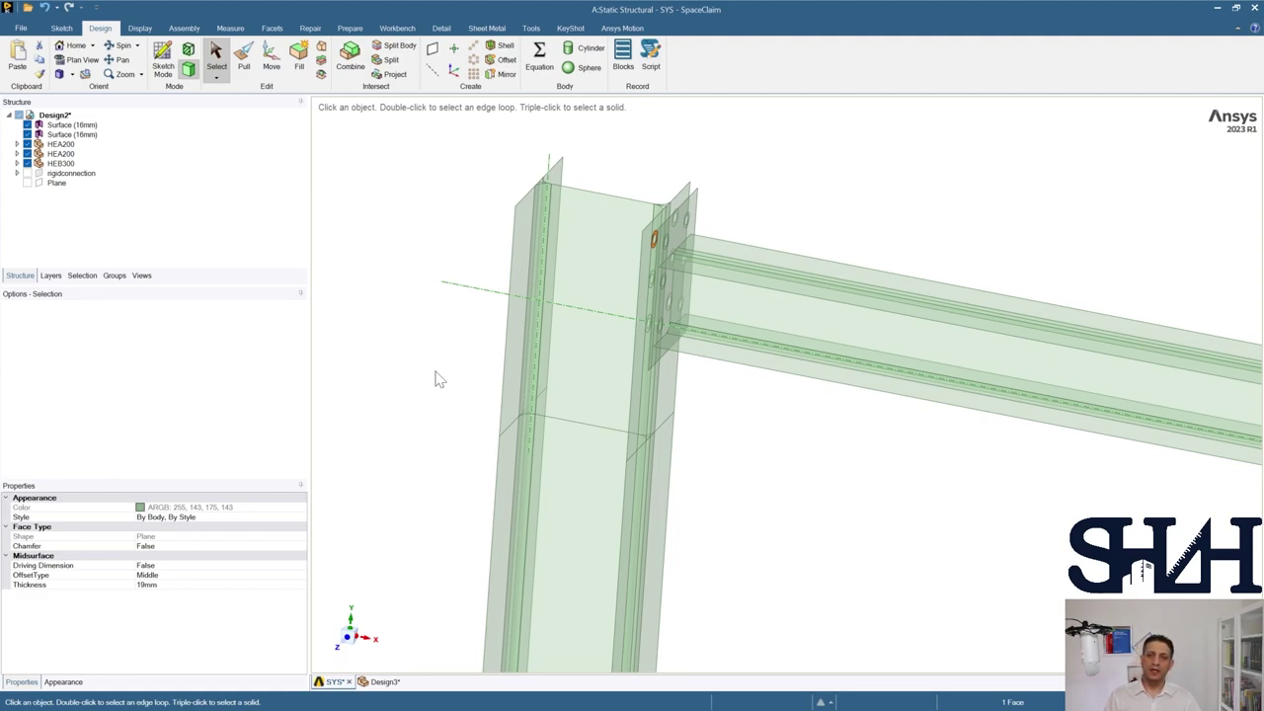
pyautogui.moveTo(446, 378)
pyautogui.mouseDown(button='middle')
pyautogui.moveTo(417, 366)
pyautogui.moveTo(443, 367)
pyautogui.moveTo(434, 361)
pyautogui.mouseUp(button='middle')
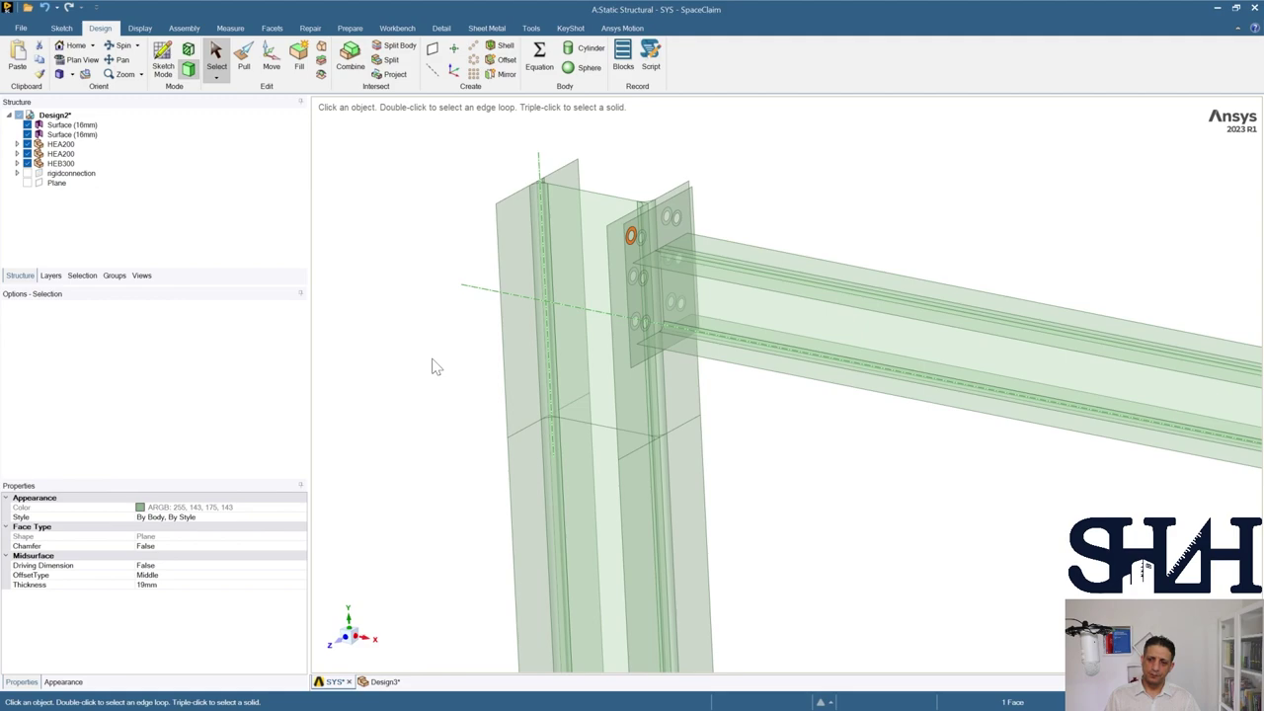
pyautogui.scroll(5, 642, 241)
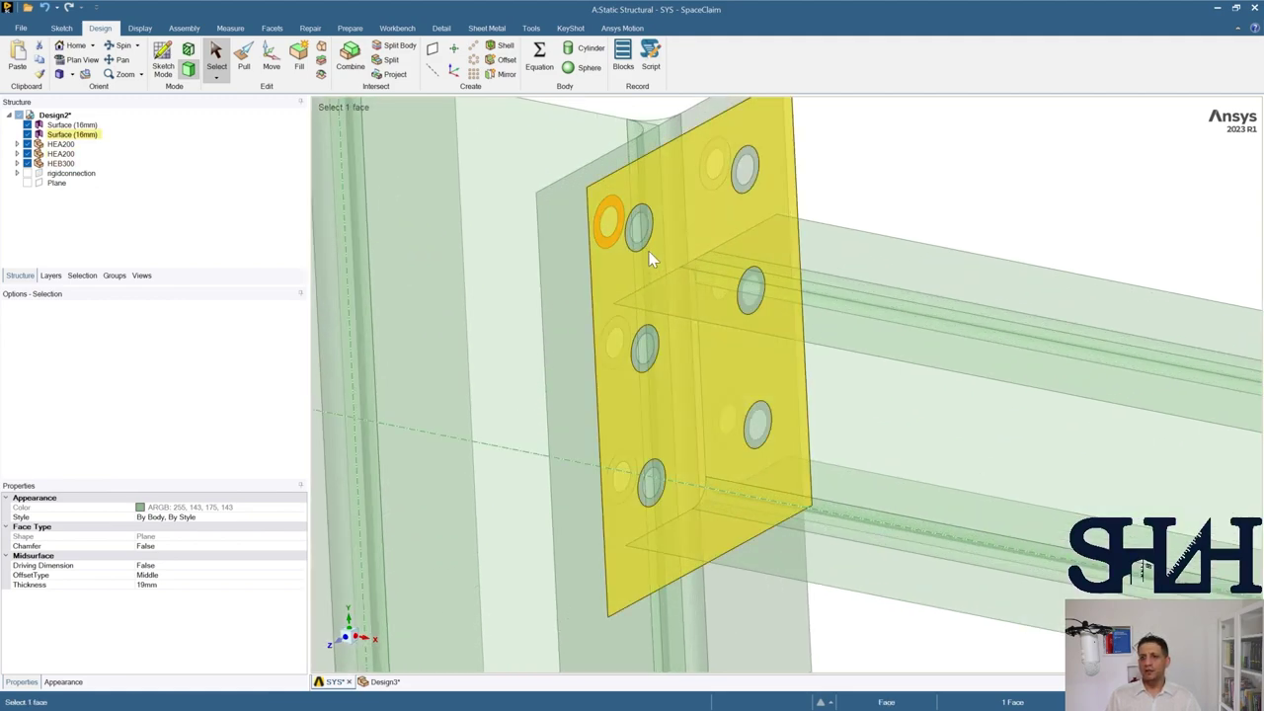
# Step: Select the ring face around one upper end plate hole and extend the selection to all faces with the same area
pyautogui.click(641, 246)
pyautogui.moveTo(640, 247)
pyautogui.mouseDown(button='middle')
pyautogui.moveTo(592, 220)
pyautogui.moveTo(725, 225)
pyautogui.moveTo(680, 235)
pyautogui.mouseUp(button='middle')
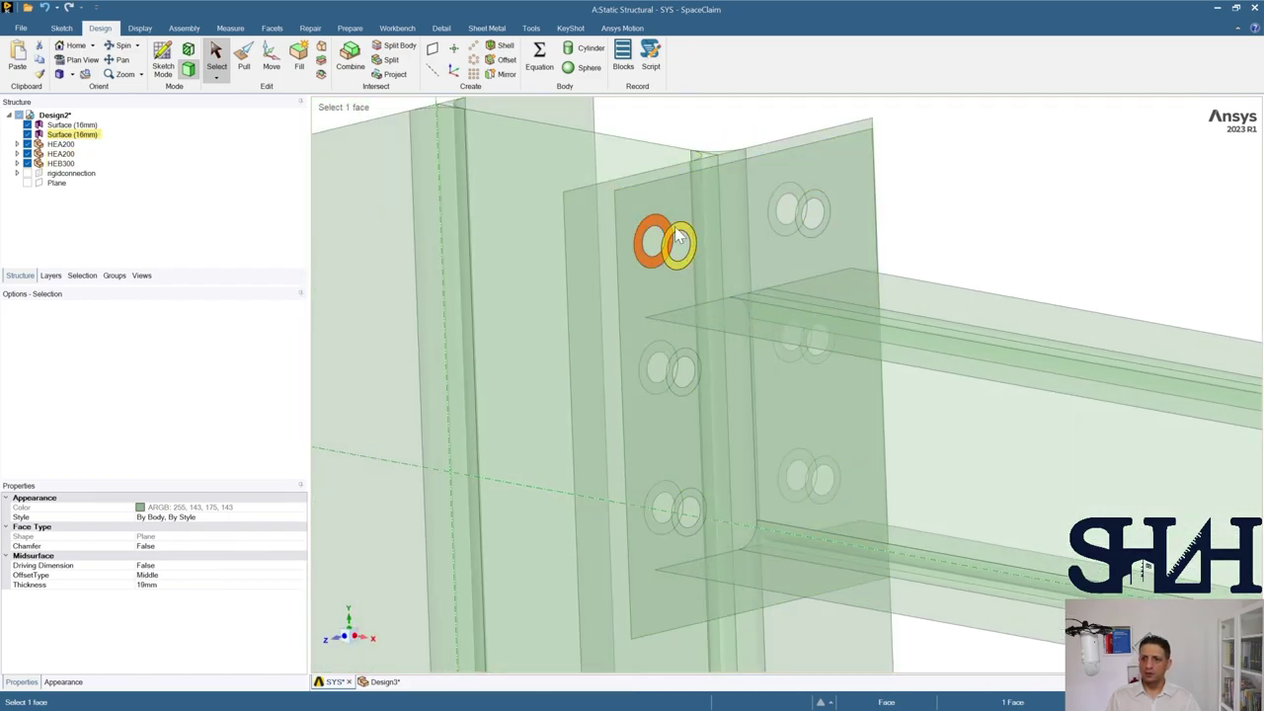
pyautogui.click(677, 235)
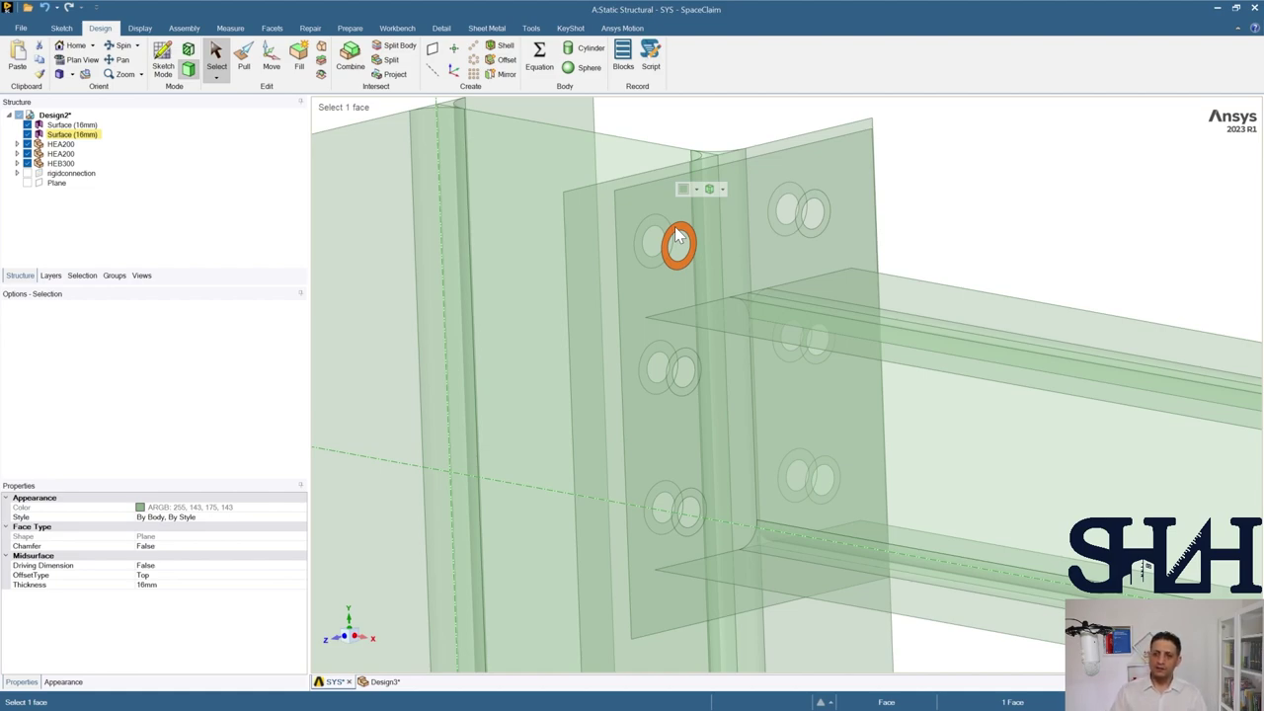
pyautogui.click(672, 235)
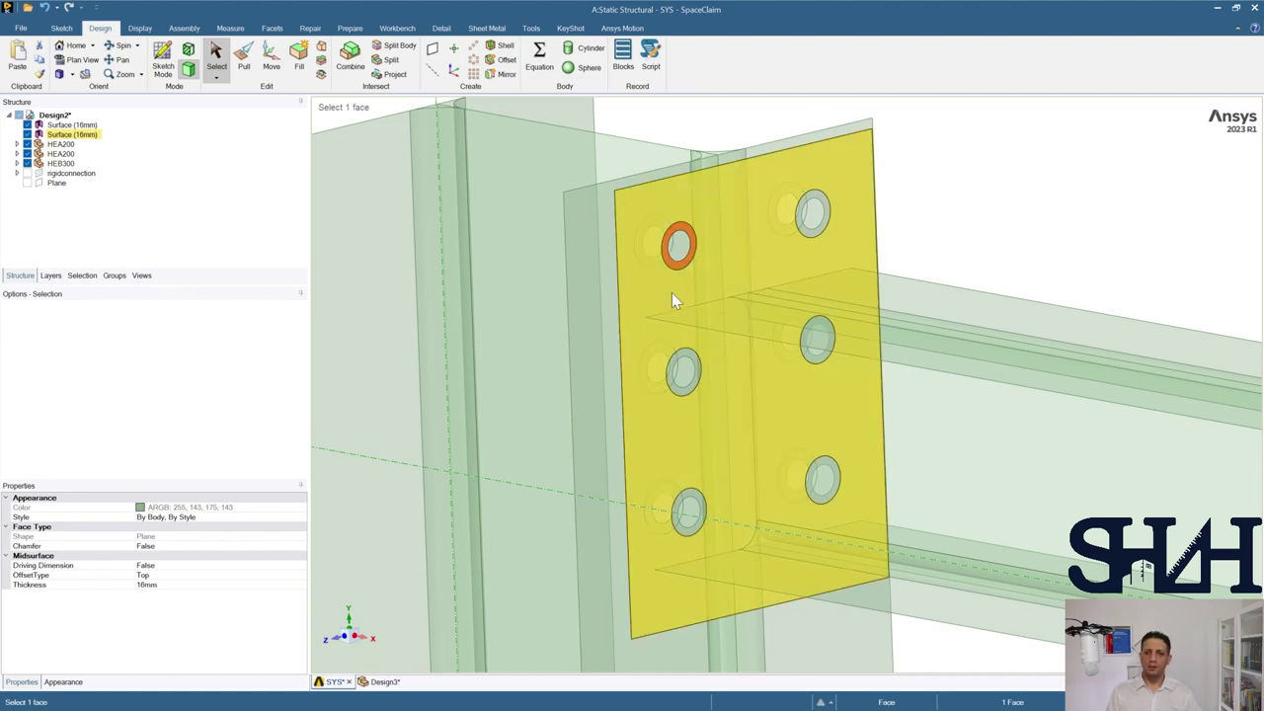
pyautogui.click(83, 275)
pyautogui.click(73, 183)
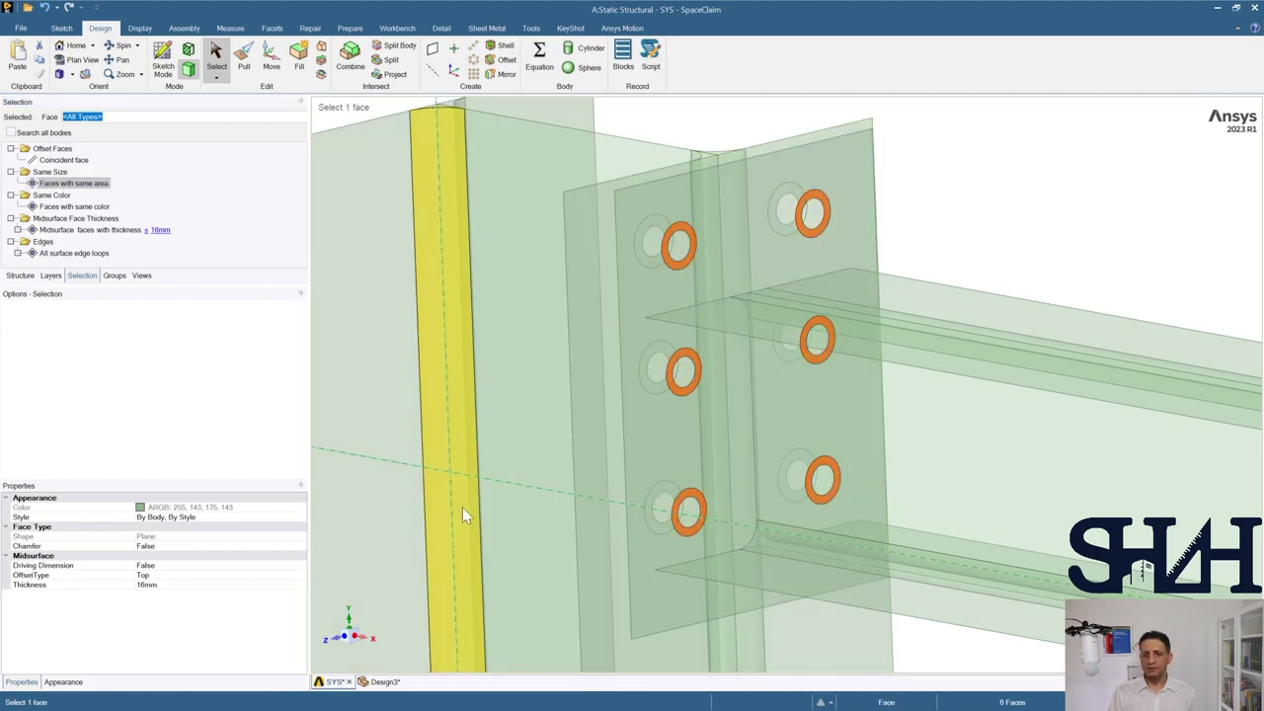
# Step: Create a named selection called Mobile from the selected end plate ring faces
pyautogui.click(113, 276)
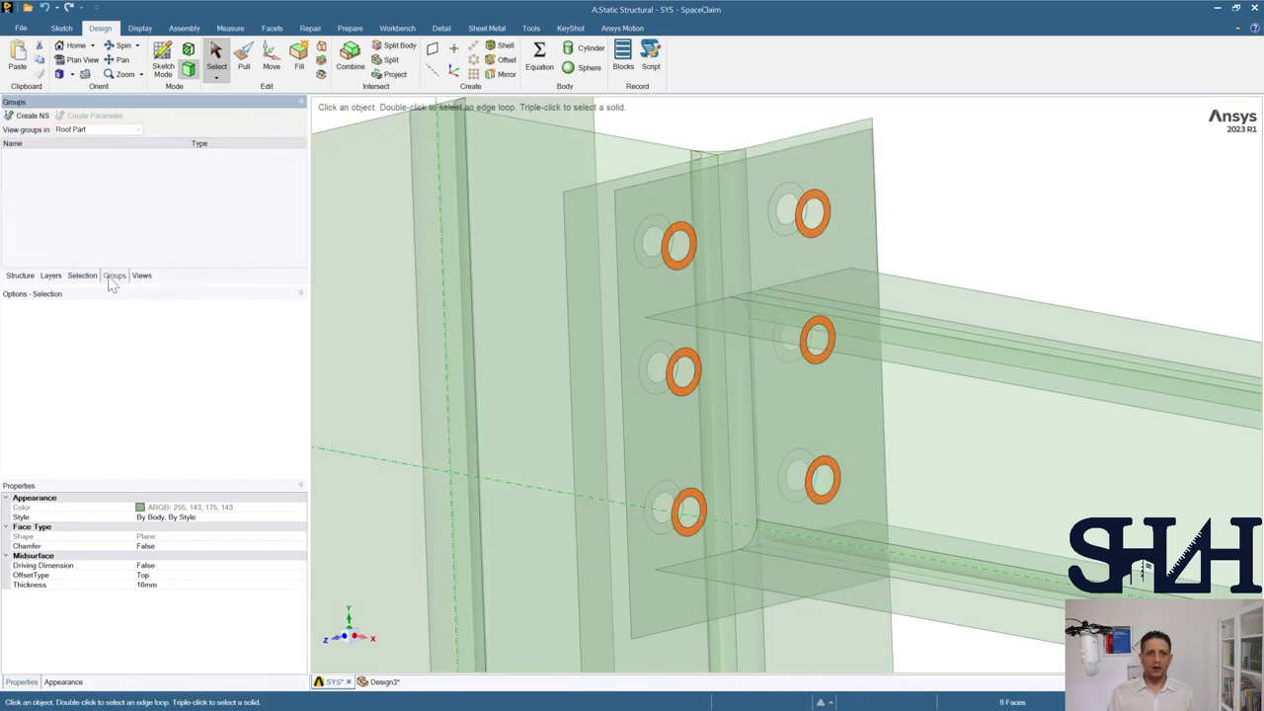
pyautogui.click(31, 115)
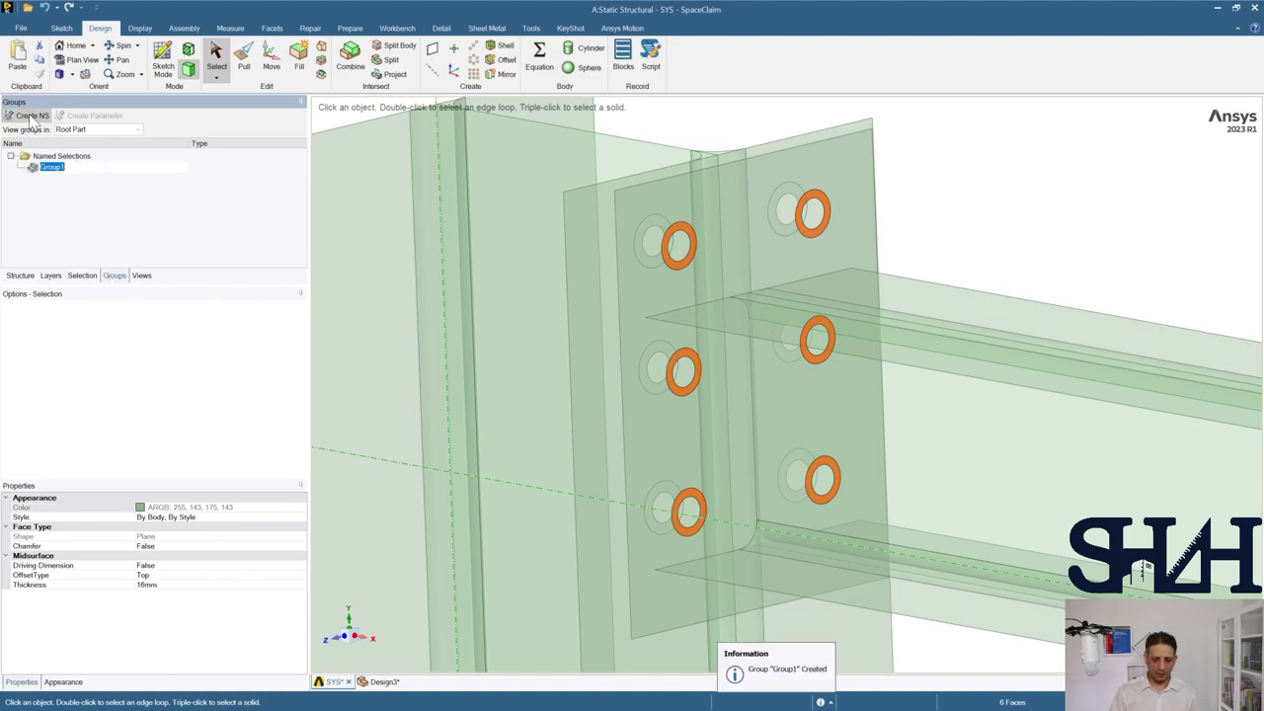
pyautogui.write('W')
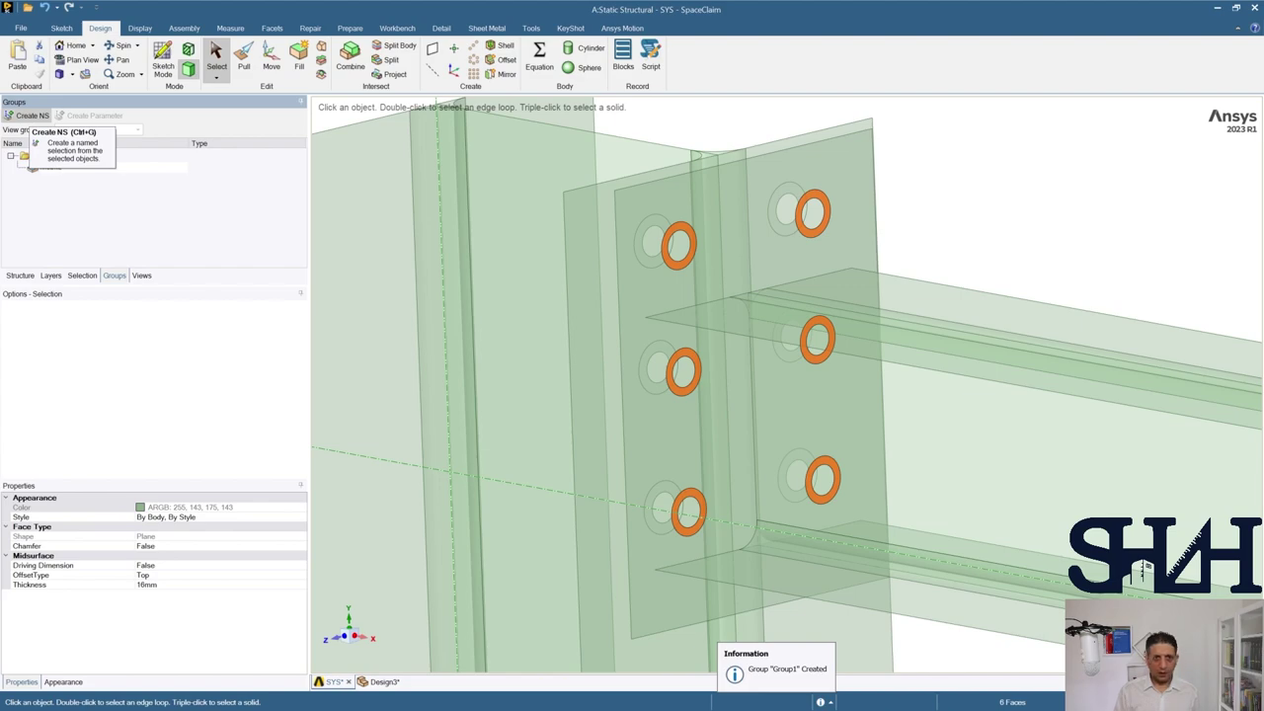
pyautogui.click(102, 190)
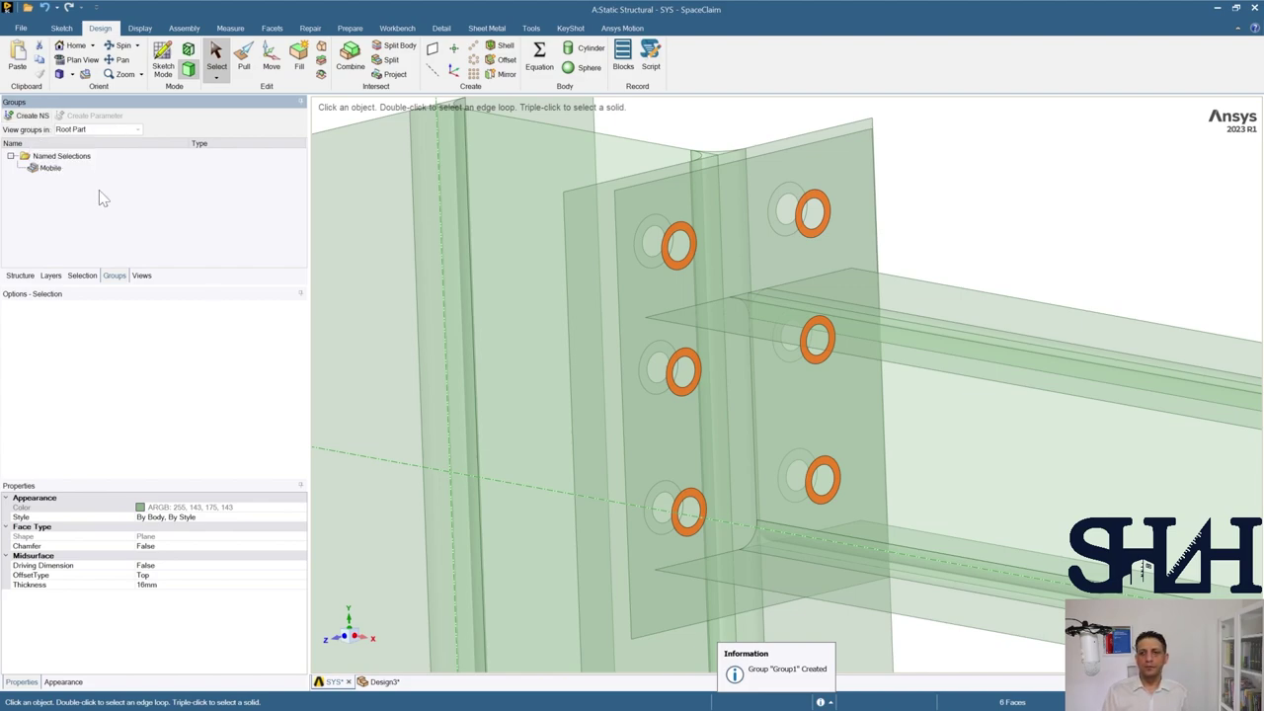
# Step: Select a bolt hole ring face on the lower end plate and extend the selection to all faces with the same area
pyautogui.scroll(-5, 610, 240)
pyautogui.scroll(-2, 612, 238)
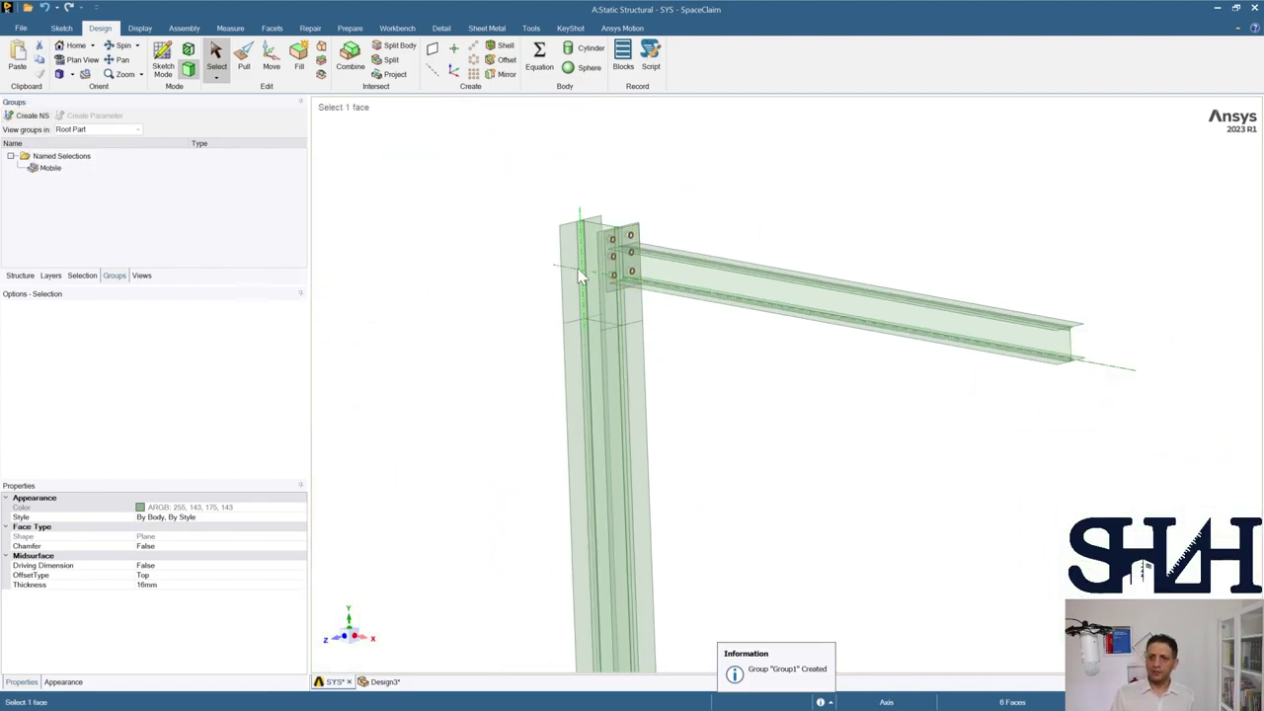
pyautogui.scroll(6, 510, 346)
pyautogui.scroll(5, 583, 316)
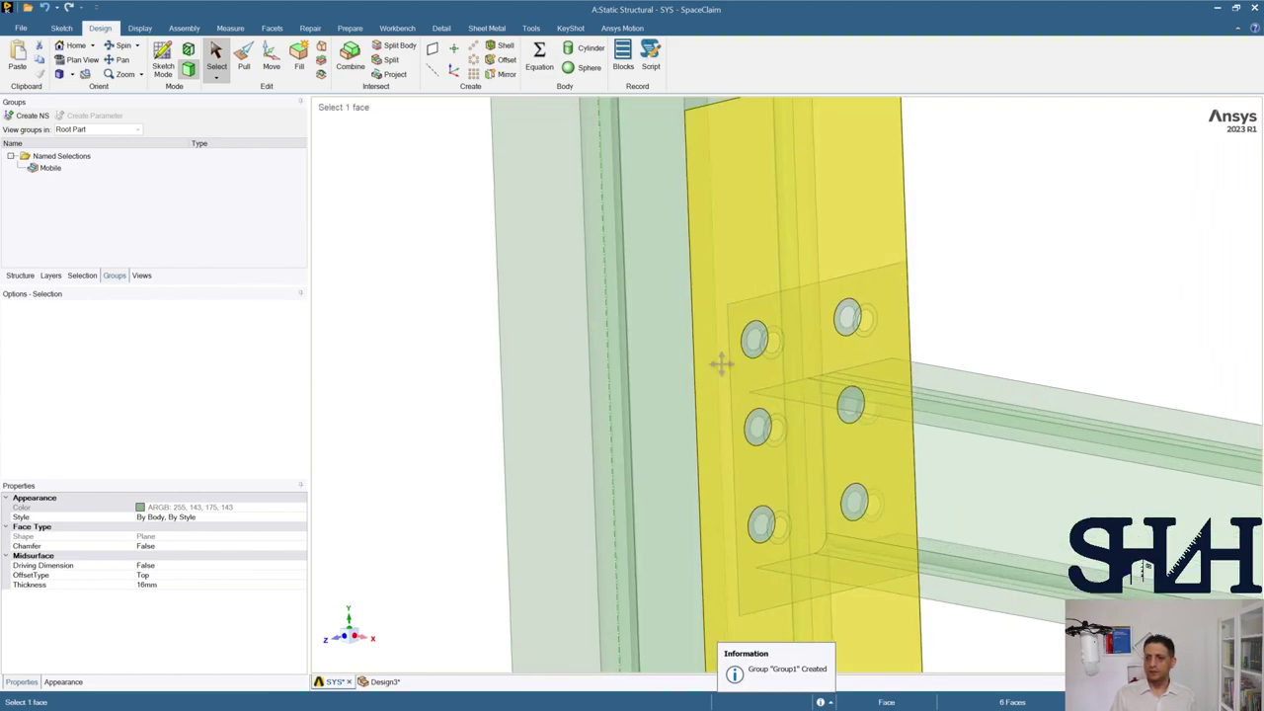
pyautogui.click(612, 316)
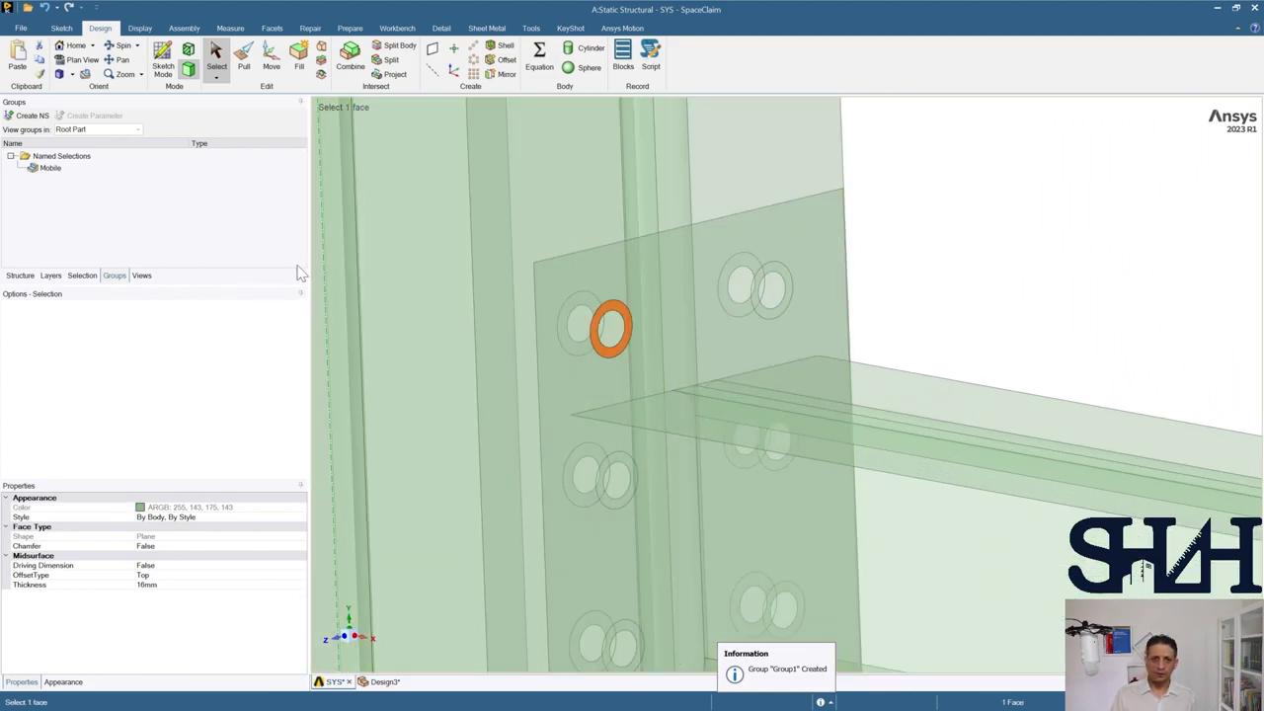
pyautogui.click(83, 277)
pyautogui.click(71, 183)
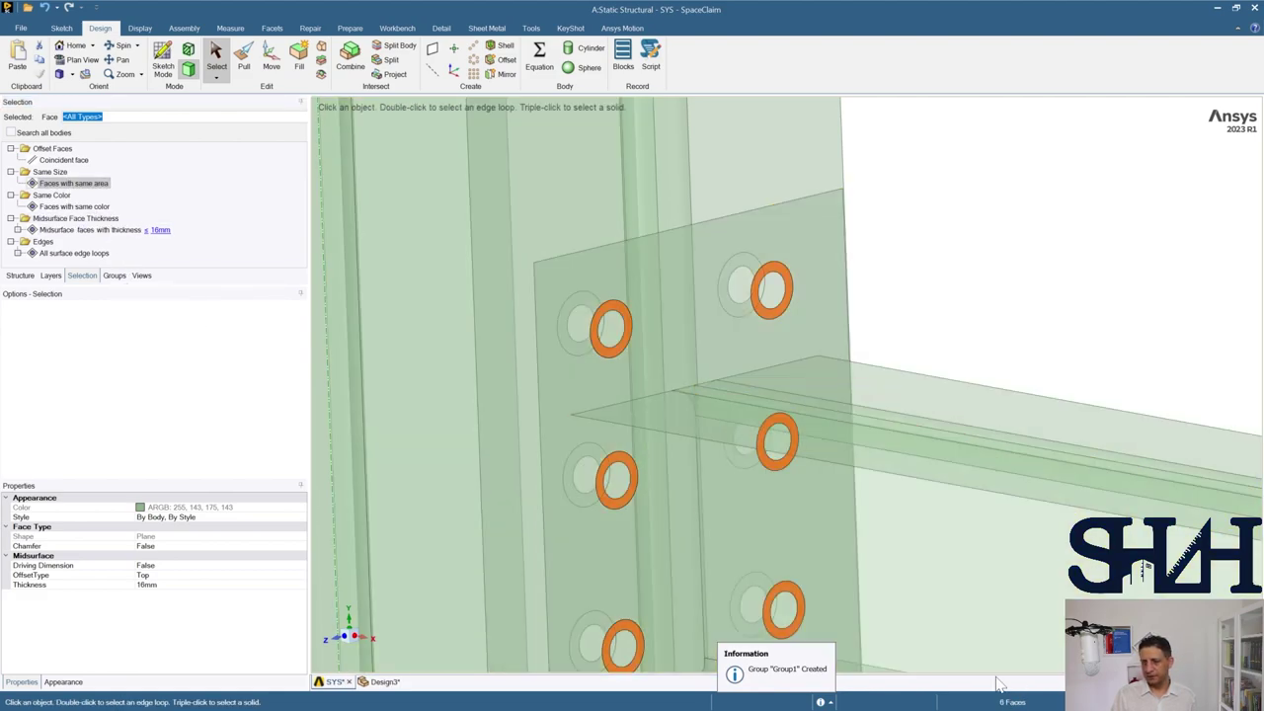
# Step: Add the lower end plate ring faces to the Mobile named selection and highlight its members to check them
pyautogui.click(114, 276)
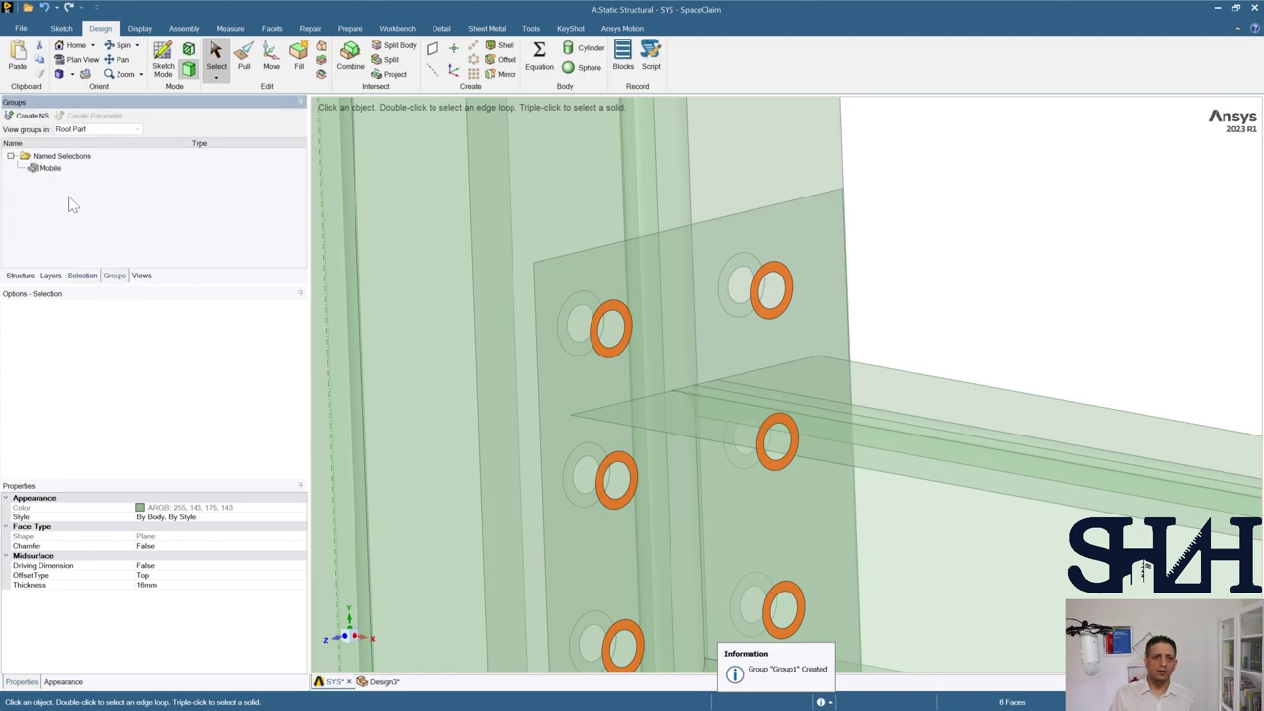
pyautogui.rightClick(51, 170)
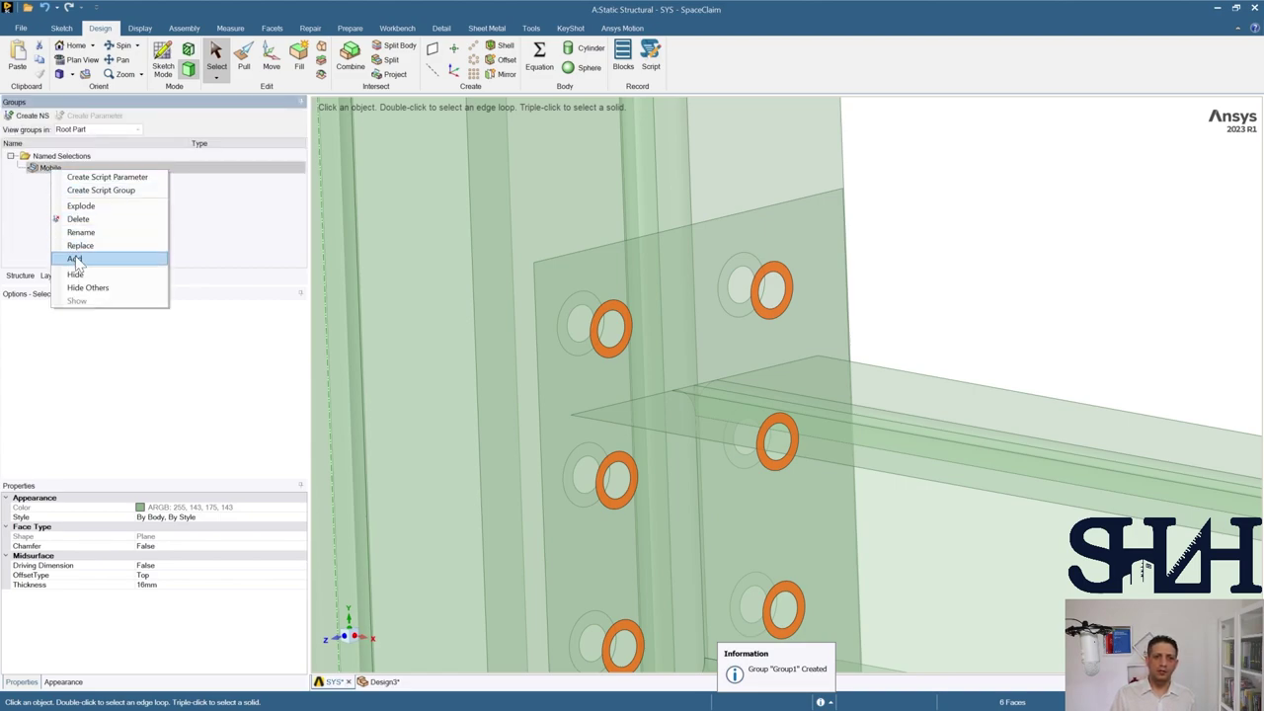
pyautogui.click(82, 256)
pyautogui.click(877, 197)
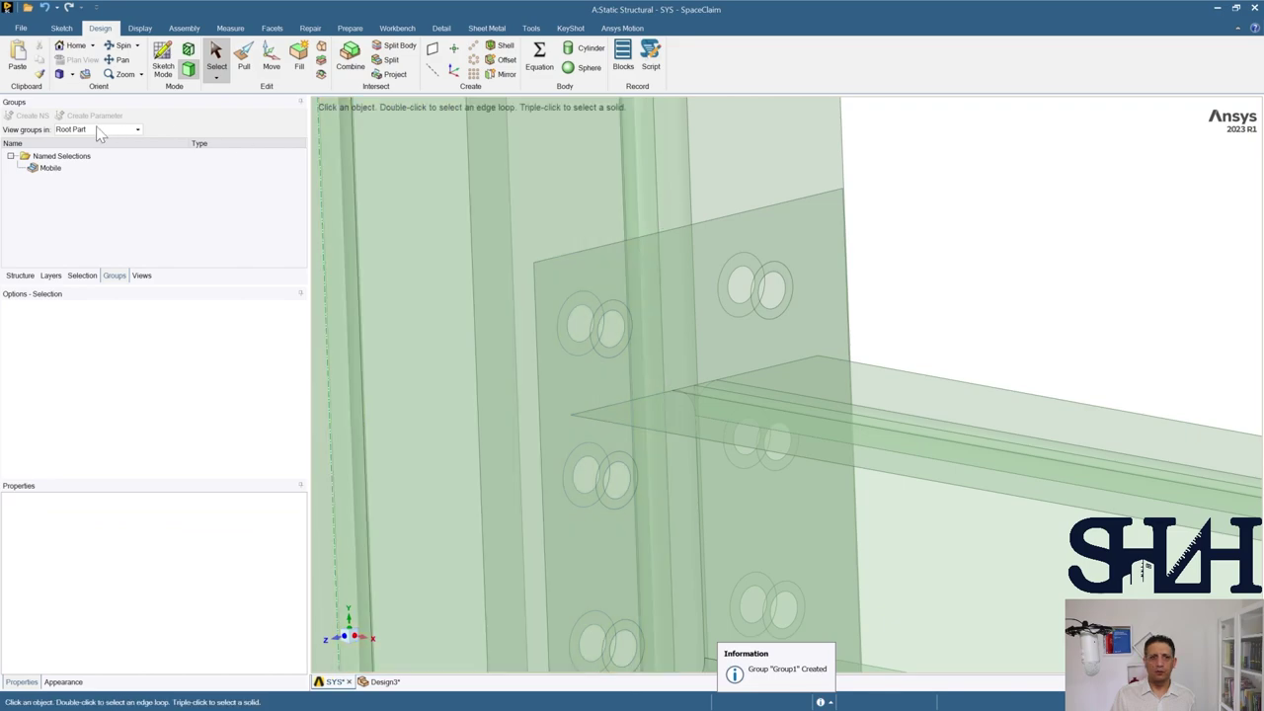
pyautogui.click(50, 169)
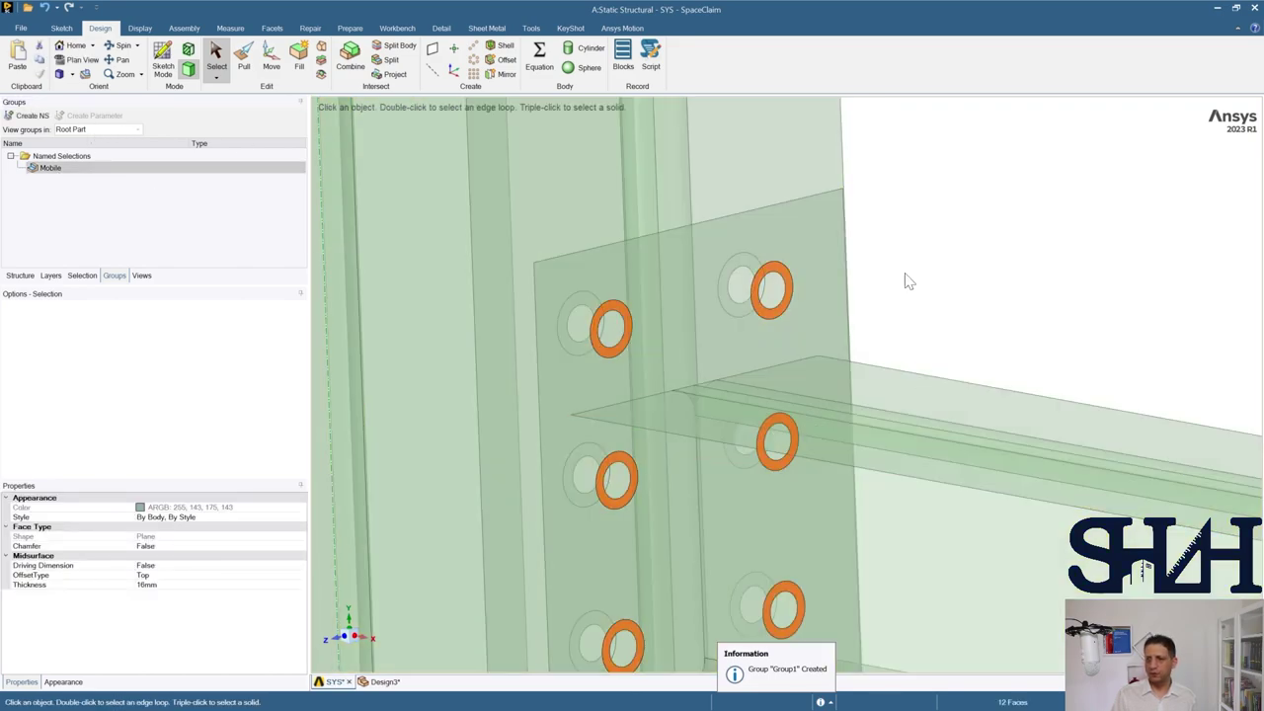
# Step: Select a bolt hole ring face on the column flange and extend the selection to all faces with the same area
pyautogui.scroll(-5, 910, 276)
pyautogui.scroll(-1, 910, 276)
pyautogui.moveTo(587, 265); pyautogui.dragTo(700, 273, button='middle')
pyautogui.click(860, 257)
pyautogui.scroll(3, 761, 305)
pyautogui.moveTo(762, 305); pyautogui.dragTo(790, 254, button='middle')
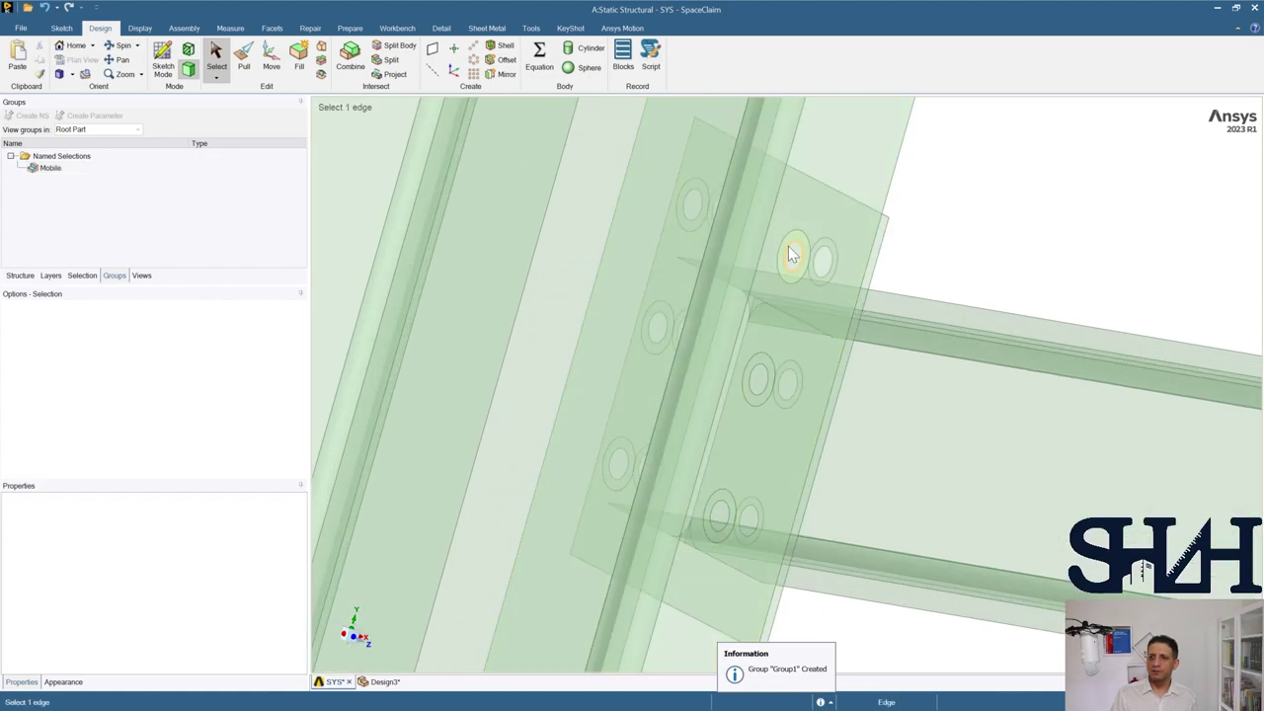
pyautogui.click(793, 247)
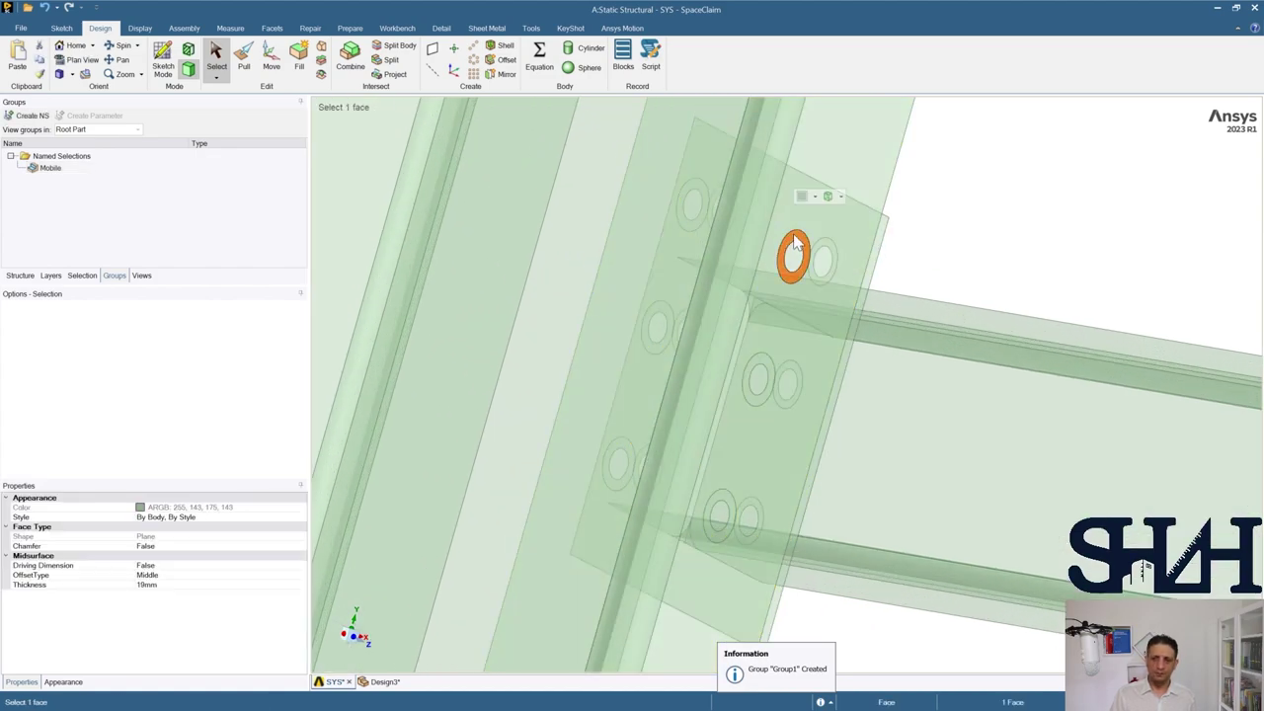
pyautogui.click(82, 276)
pyautogui.click(64, 184)
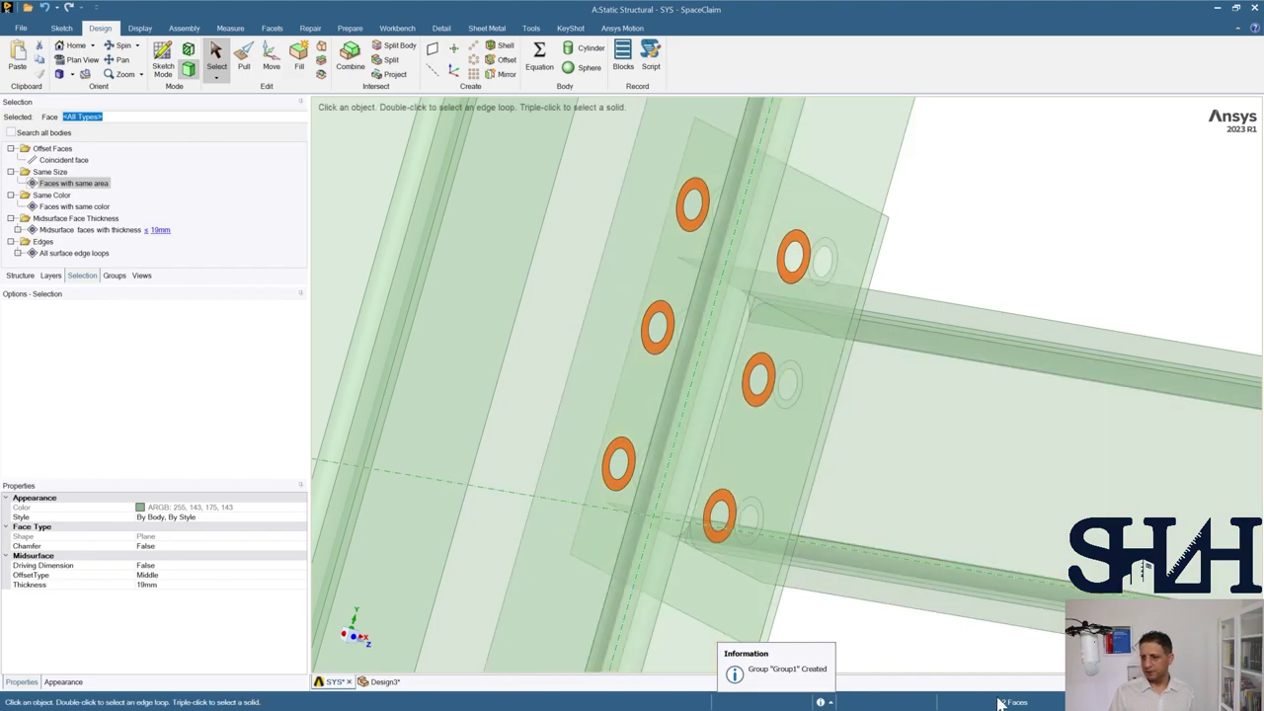
# Step: Create a named selection called Reference from the column flange ring faces, then clear the selection
pyautogui.click(108, 279)
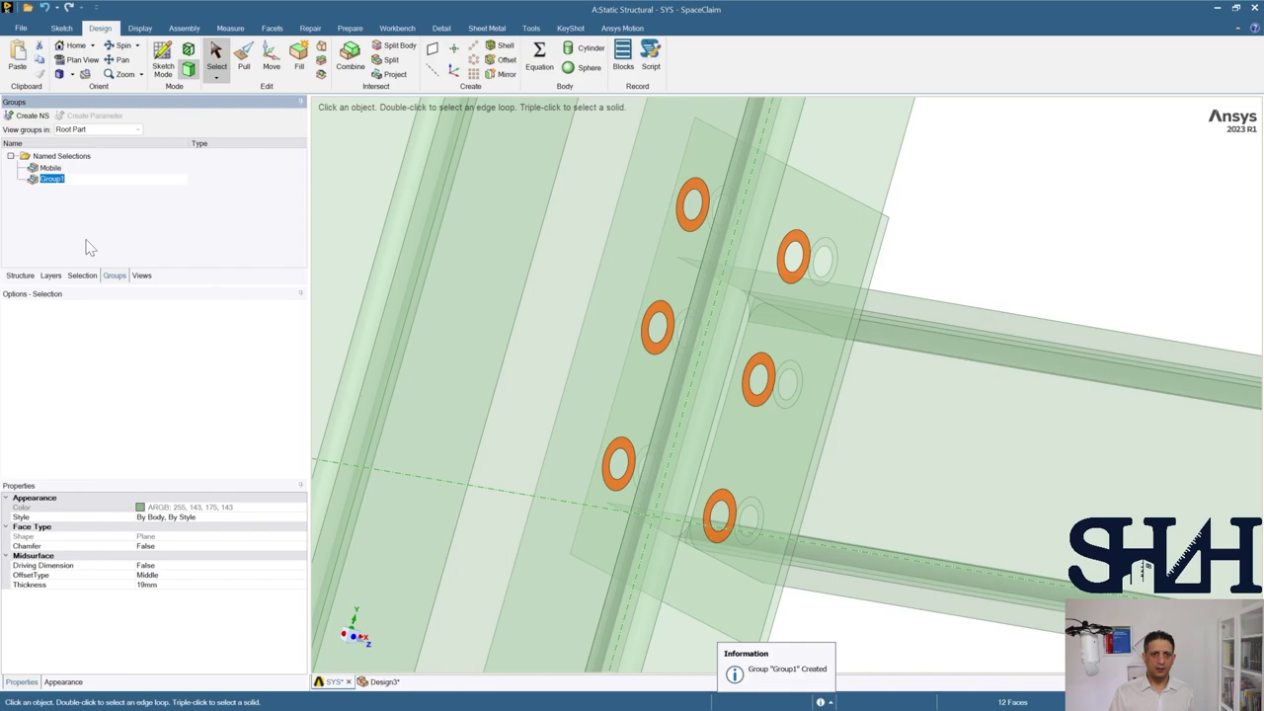
pyautogui.write('Refere')
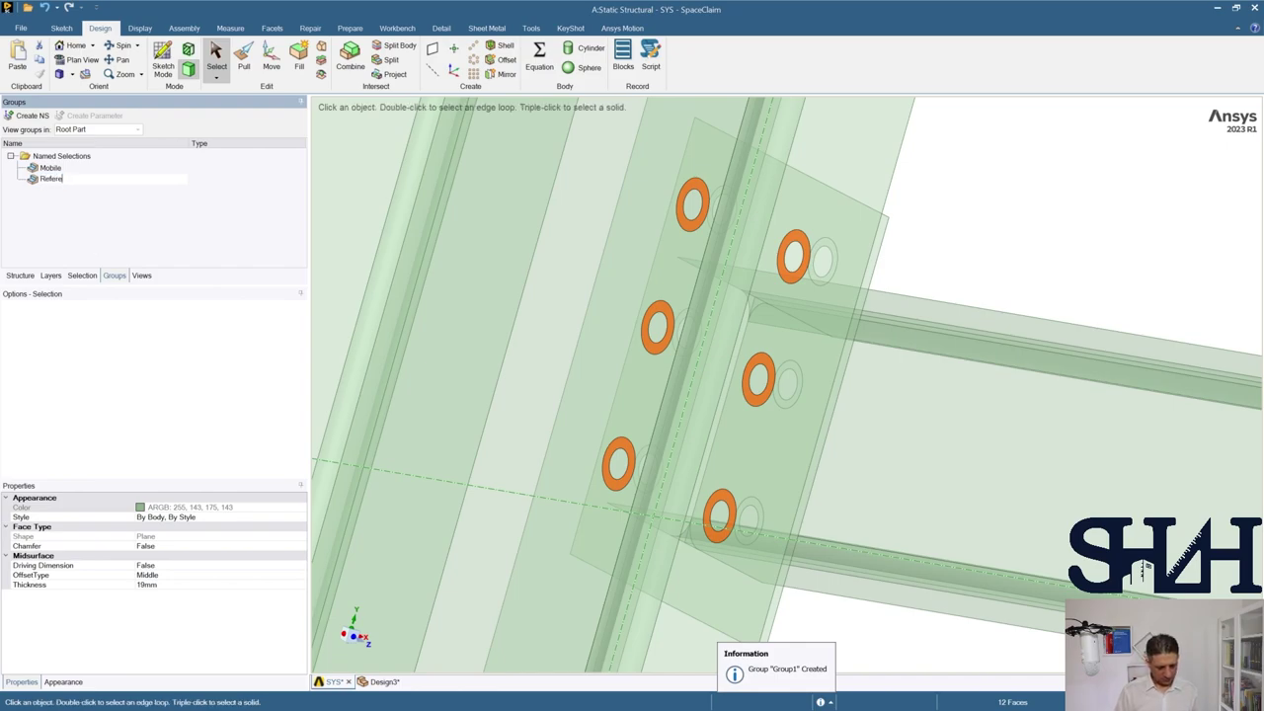
pyautogui.press('Return')
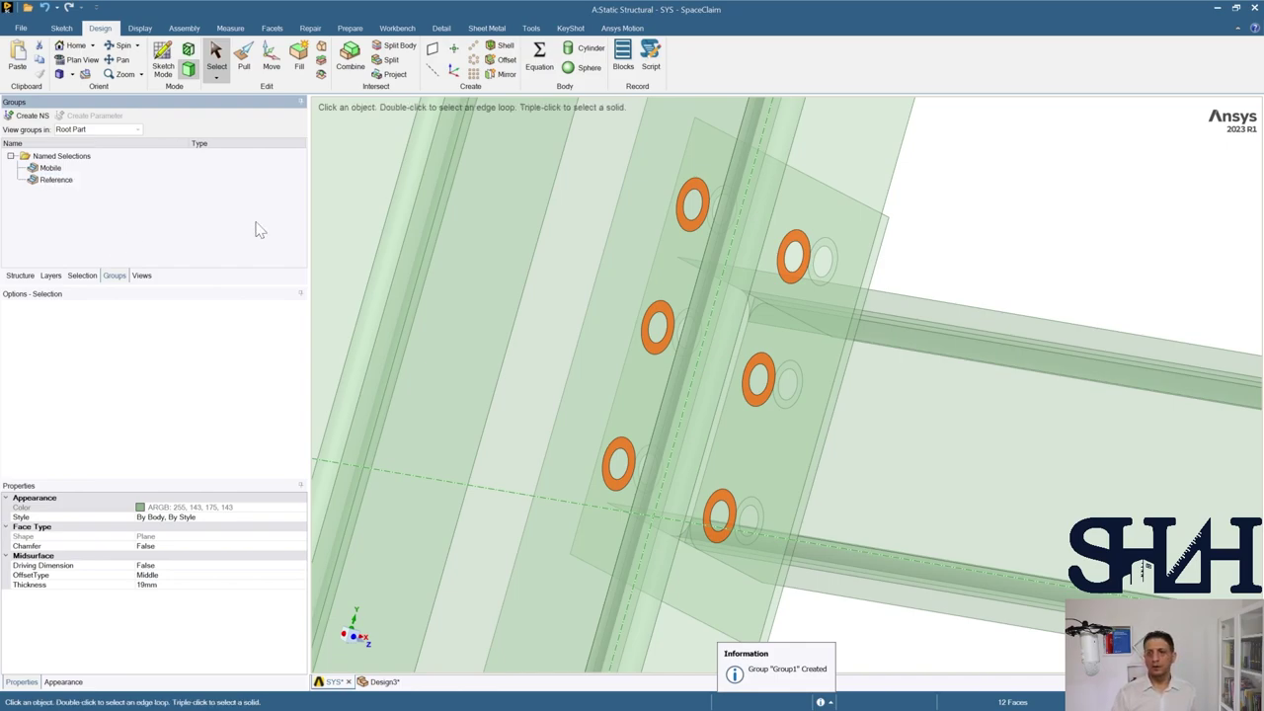
pyautogui.scroll(-5, 1010, 282)
pyautogui.moveTo(1010, 283); pyautogui.dragTo(651, 209, button='middle')
pyautogui.click(380, 193)
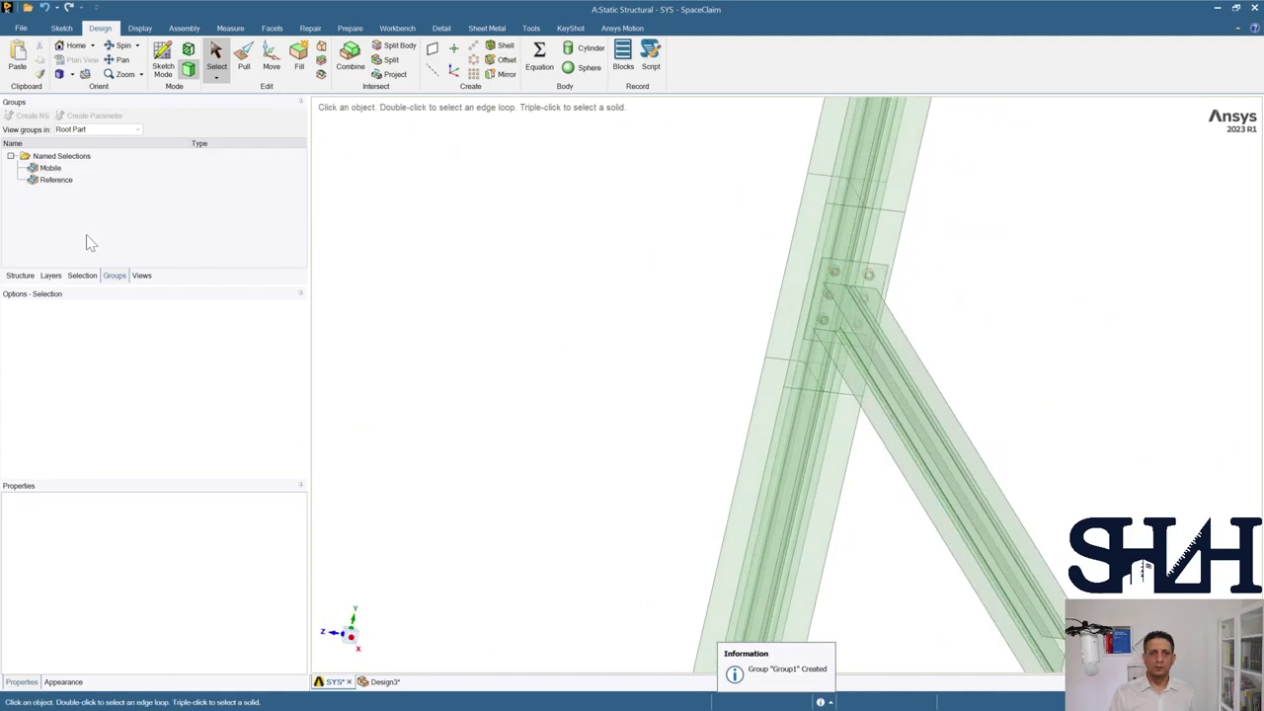
# Step: Highlight both 16 mm end plate surfaces from the model structure to review them
pyautogui.click(20, 276)
pyautogui.moveTo(435, 237); pyautogui.dragTo(483, 207, button='middle')
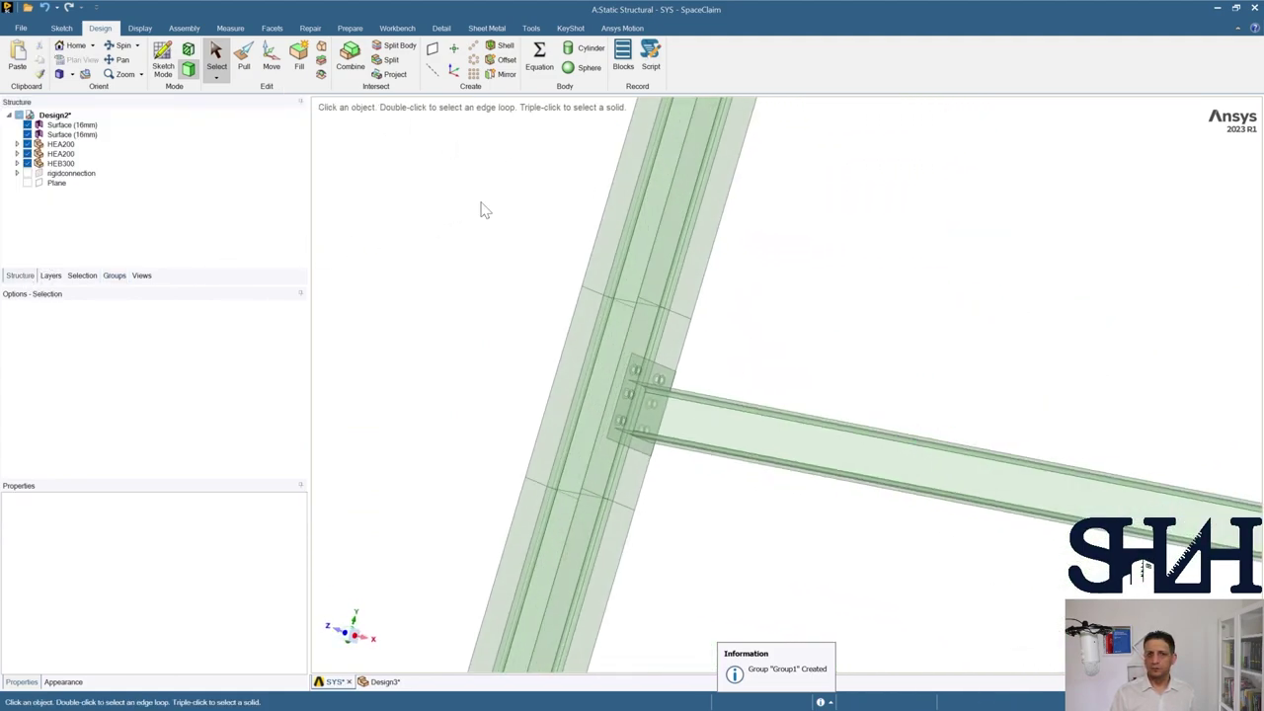
pyautogui.click(87, 127)
pyautogui.keyDown('ctrl'); pyautogui.click(87, 135); pyautogui.keyUp('ctrl')
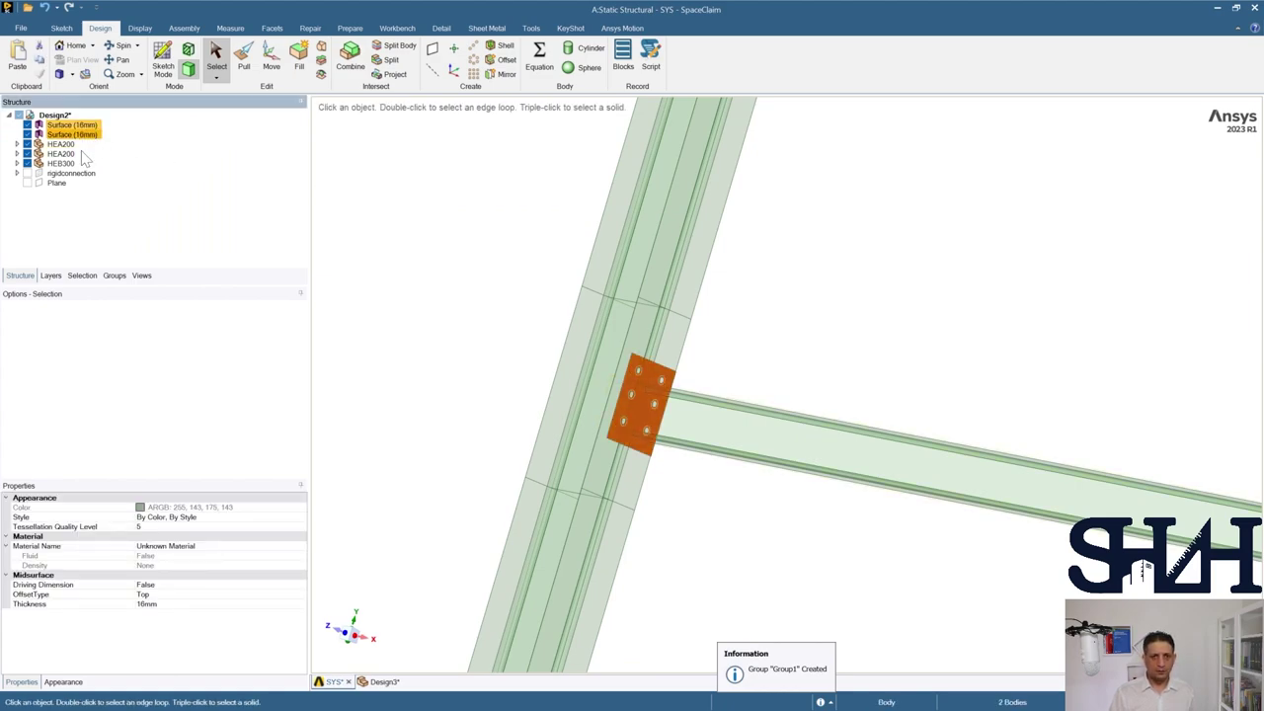
# Step: Expand the first HEA200 component and select all its surfaces to review them
pyautogui.click(17, 145)
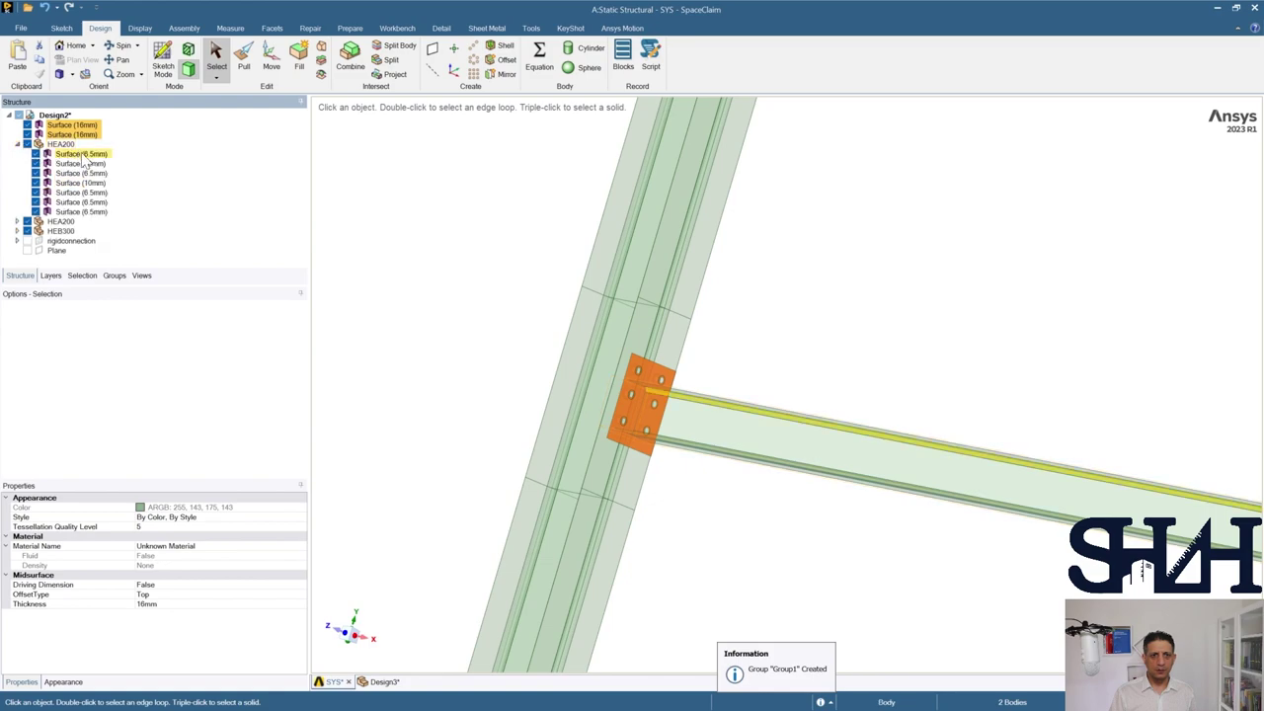
pyautogui.click(81, 153)
pyautogui.keyDown('ctrl'); pyautogui.click(69, 212); pyautogui.keyUp('ctrl')
pyautogui.keyDown('shift'); pyautogui.click(69, 211); pyautogui.keyUp('shift')
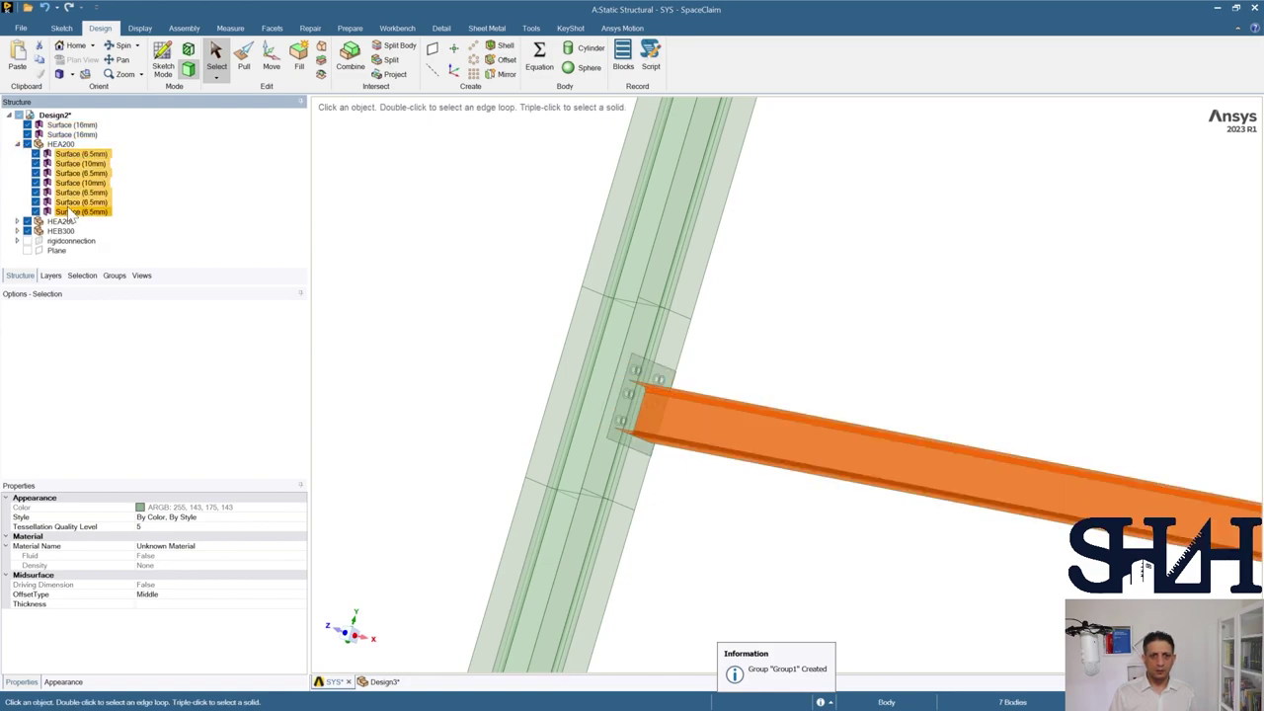
# Step: Collapse the first HEA200 component, expand the second one and select all its surfaces to review them
pyautogui.click(17, 144)
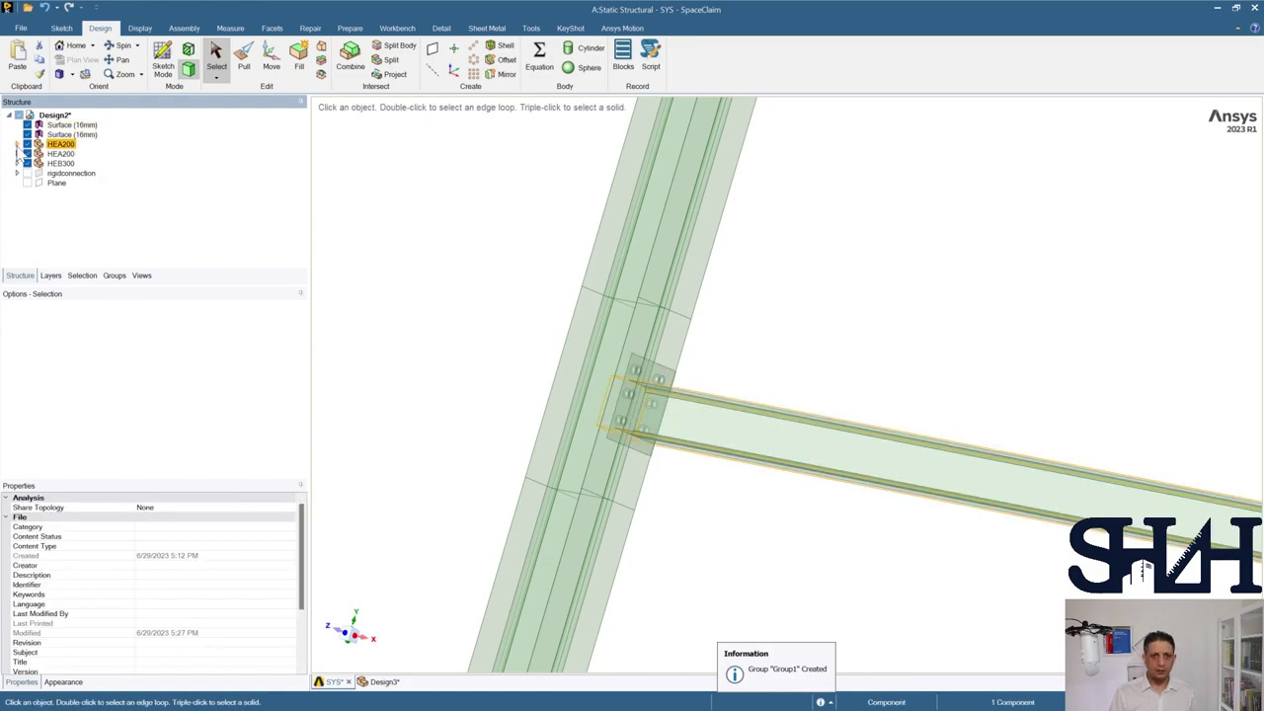
pyautogui.click(16, 154)
pyautogui.click(69, 163)
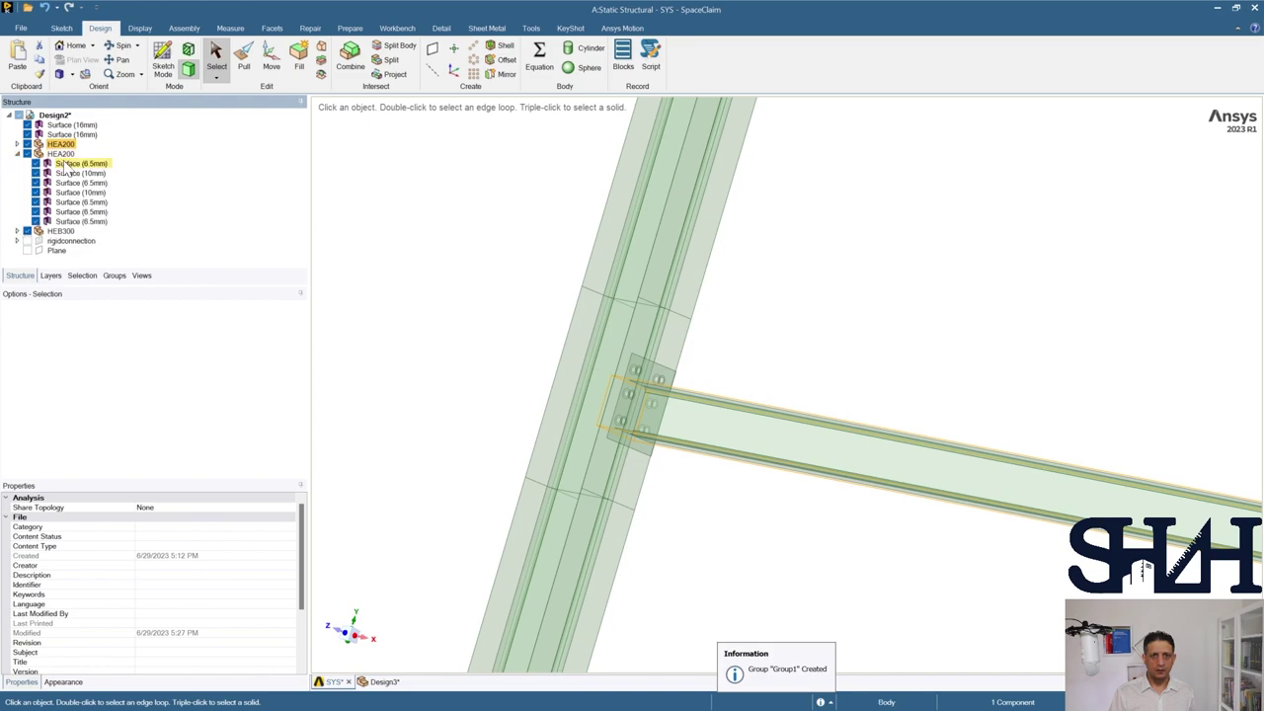
pyautogui.keyDown('shift'); pyautogui.click(69, 221); pyautogui.keyUp('shift')
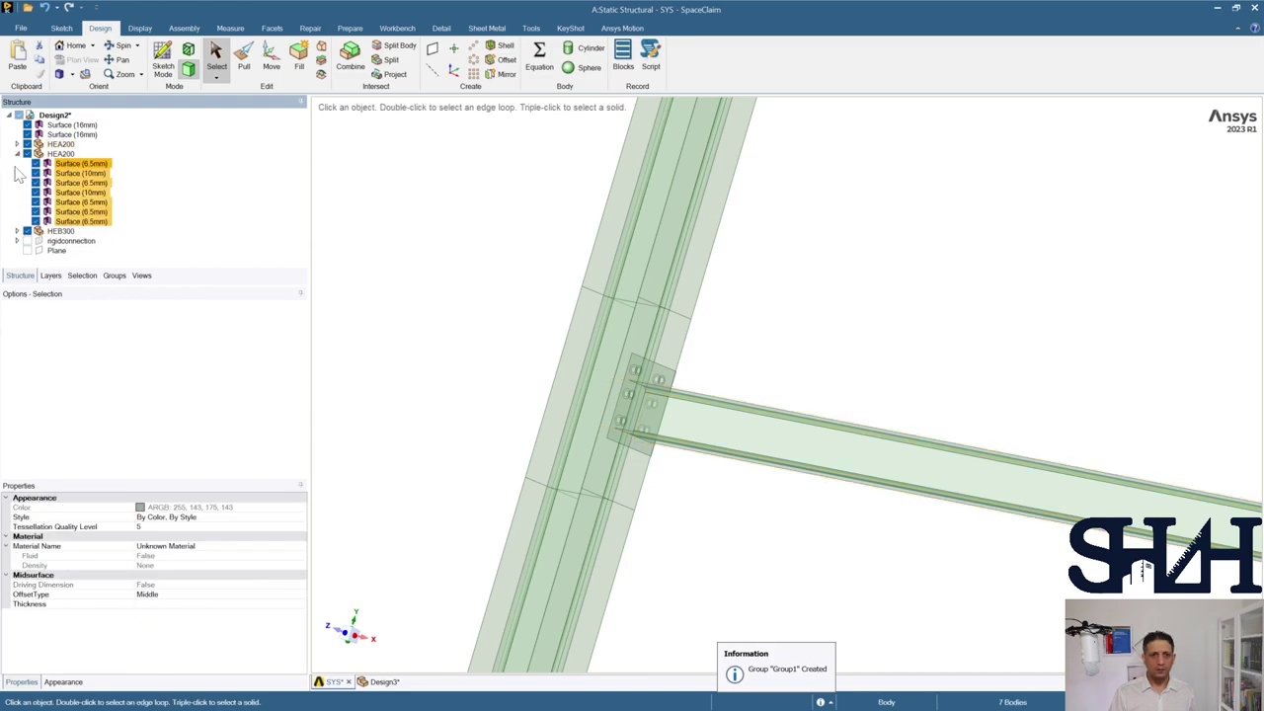
# Step: Collapse the second HEA200 component, select all HEB300 surfaces to review them, and clear the selection
pyautogui.click(17, 155)
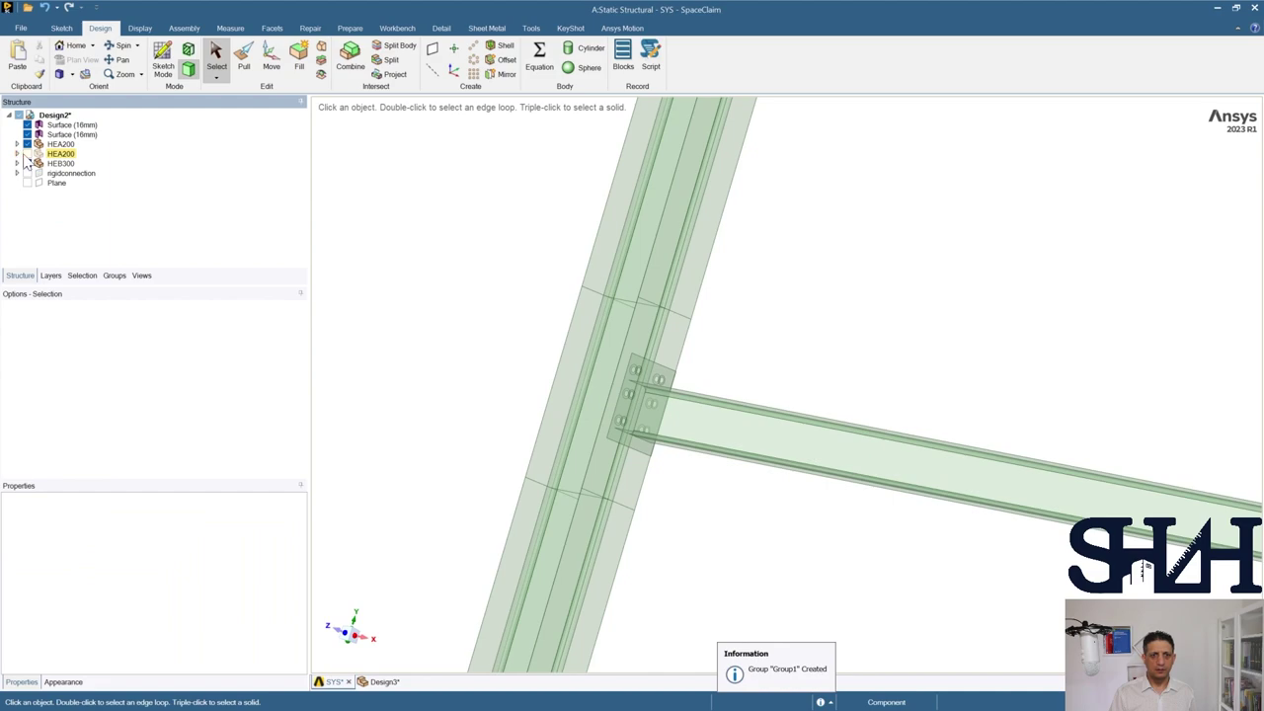
pyautogui.click(17, 164)
pyautogui.click(79, 173)
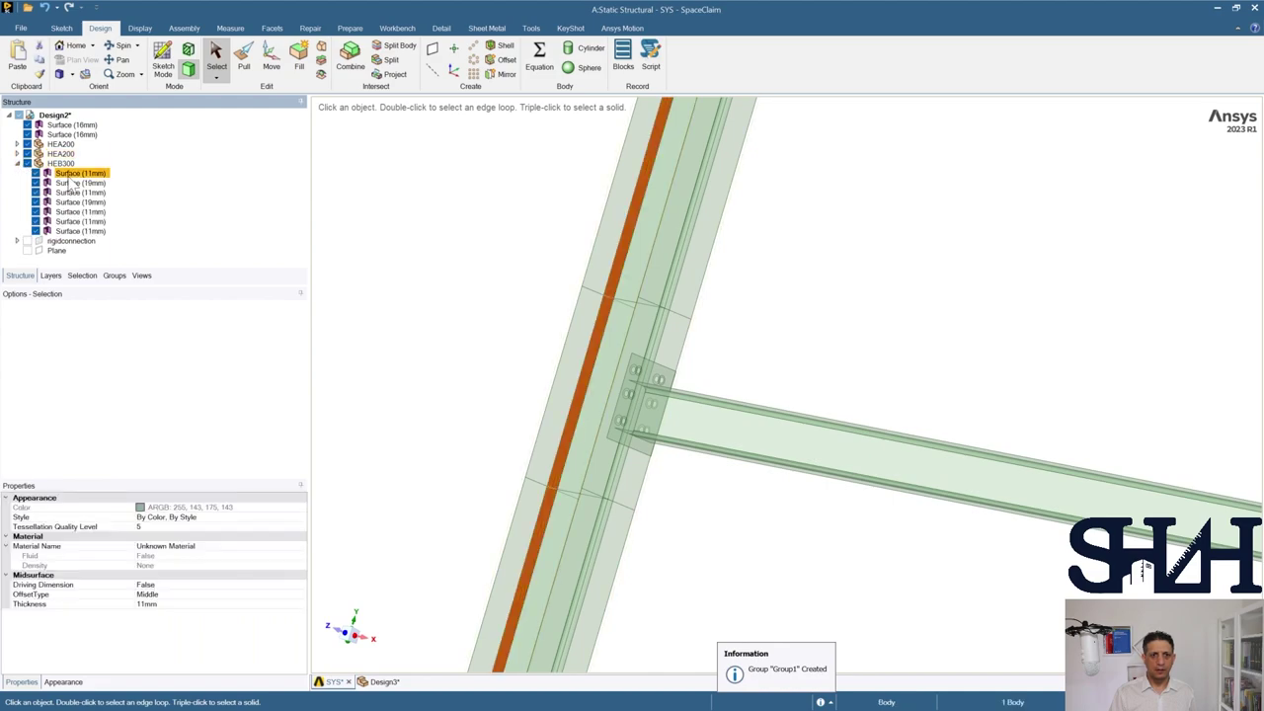
pyautogui.keyDown('shift'); pyautogui.click(75, 232); pyautogui.keyUp('shift')
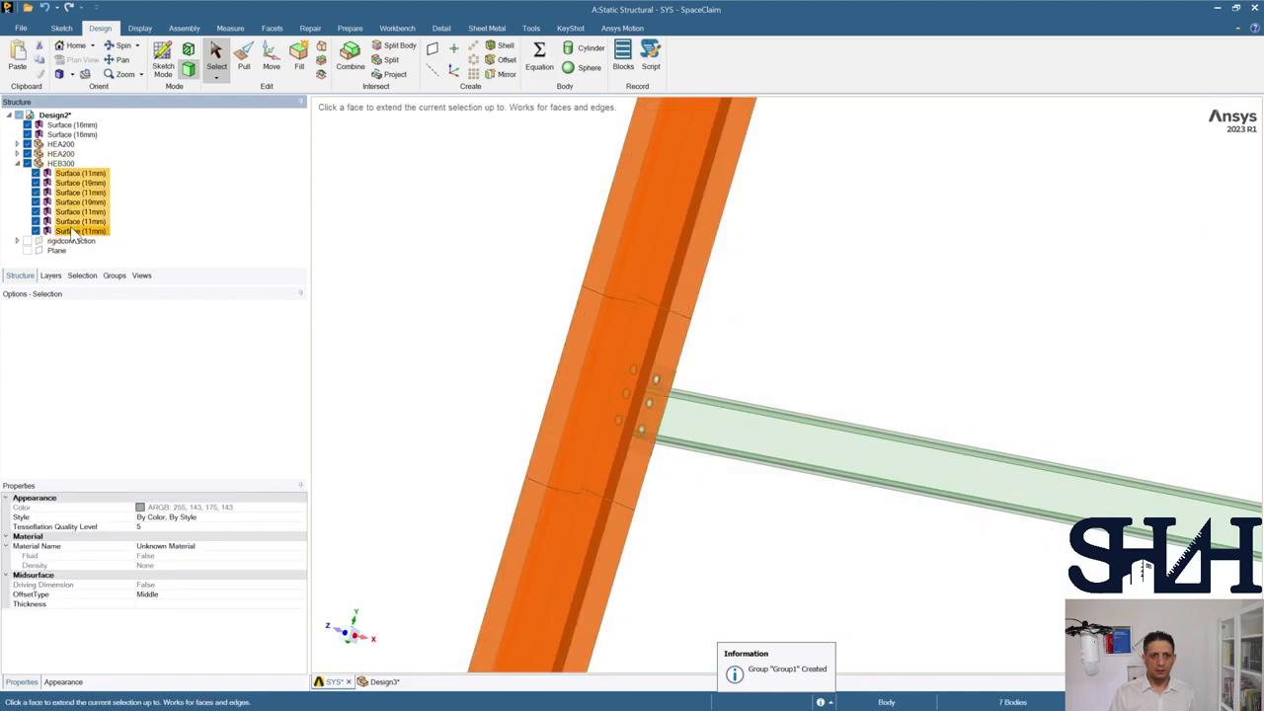
pyautogui.click(17, 164)
pyautogui.scroll(-5, 550, 282)
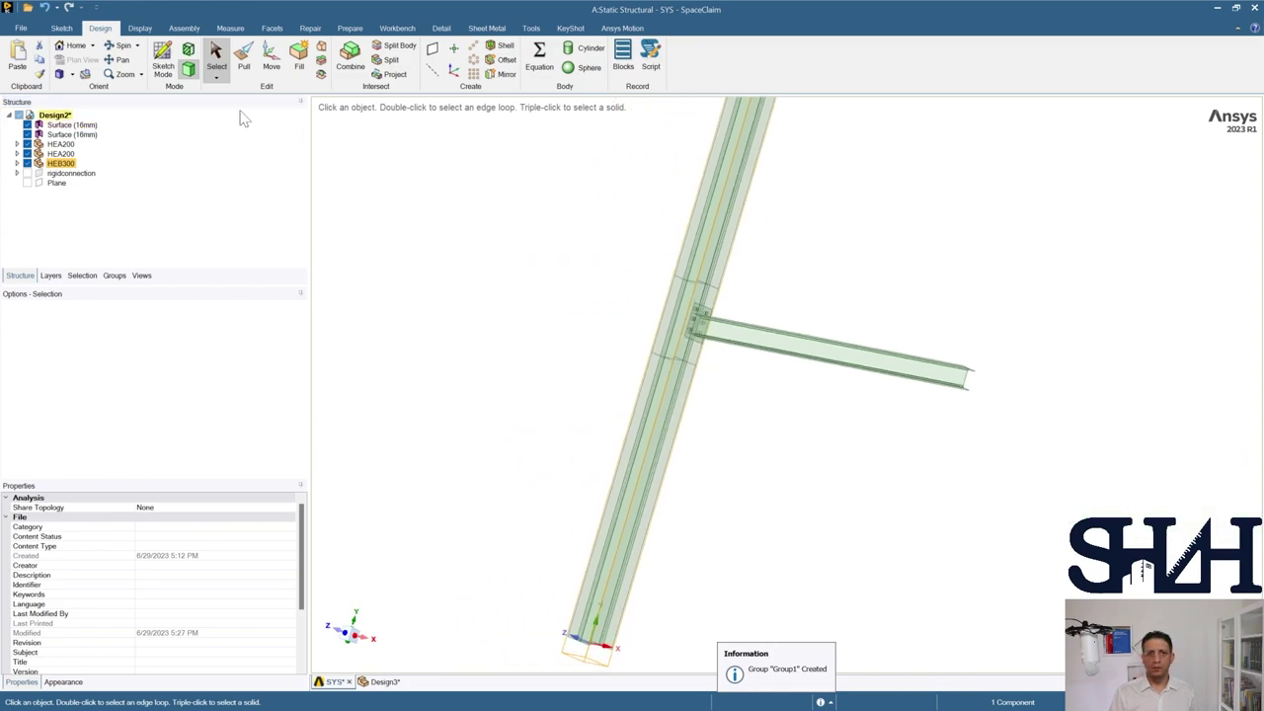
pyautogui.click(71, 45)
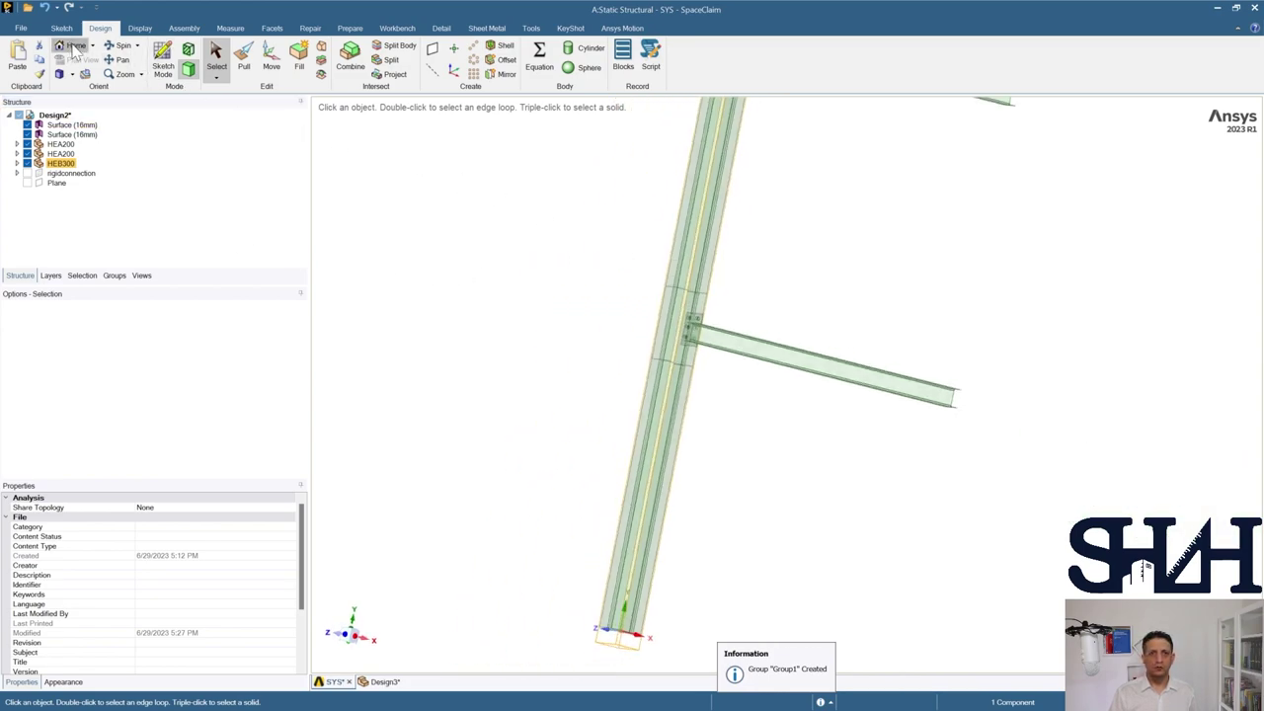
pyautogui.click(597, 249)
pyautogui.keyDown('shift'); pyautogui.moveTo(598, 248); pyautogui.dragTo(547, 267, button='middle'); pyautogui.keyUp('shift')
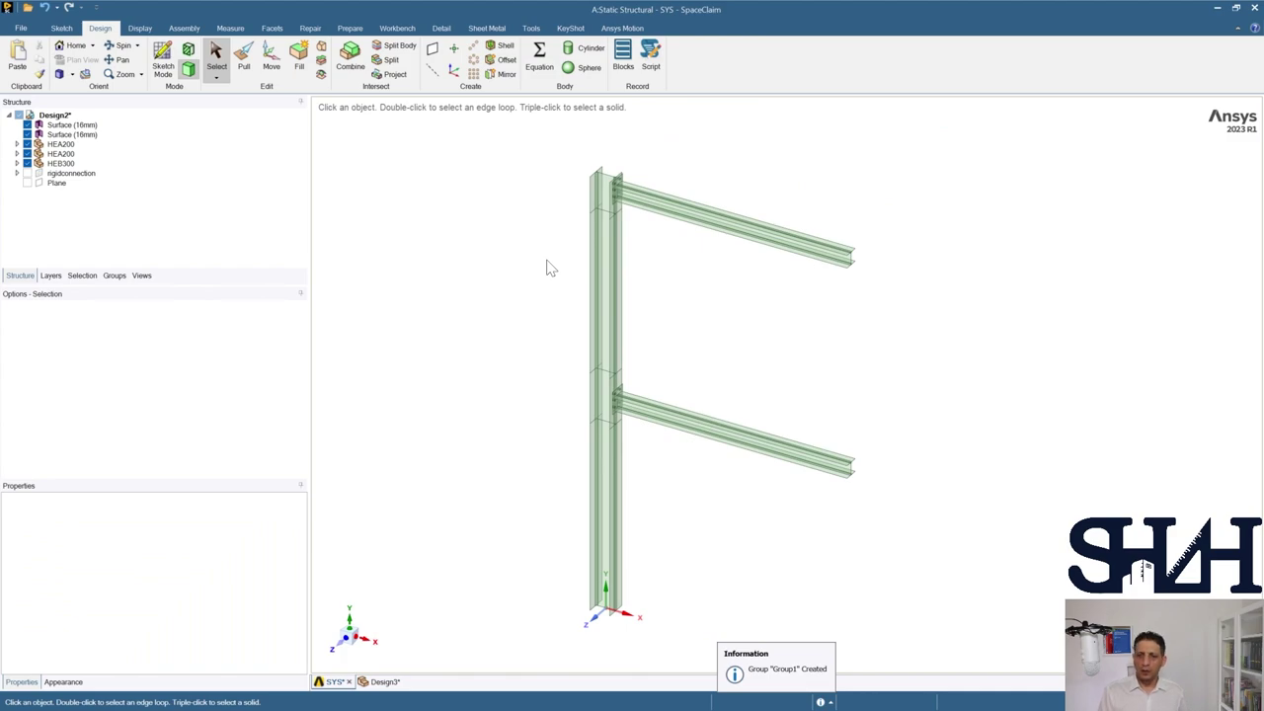
# Step: Share all coincident edges of the surface model with the Share topology tool after inspecting them around the upper beam connection
pyautogui.scroll(3, 550, 227)
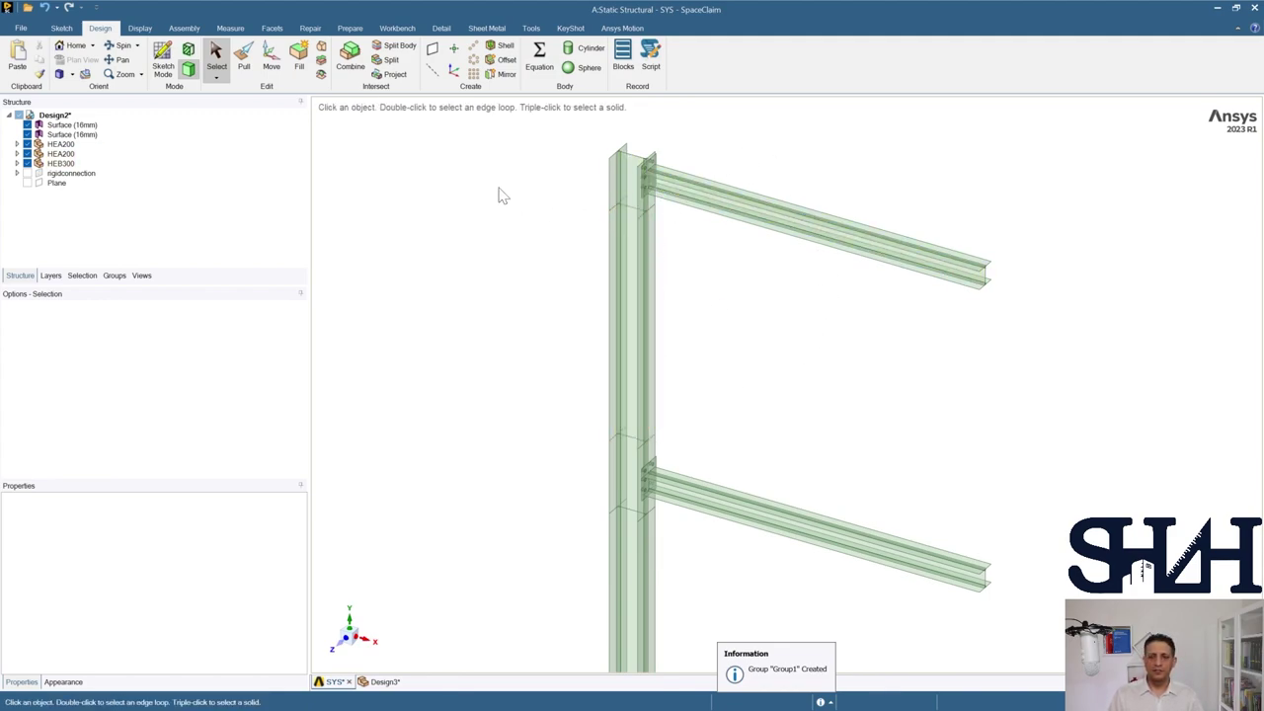
pyautogui.click(394, 28)
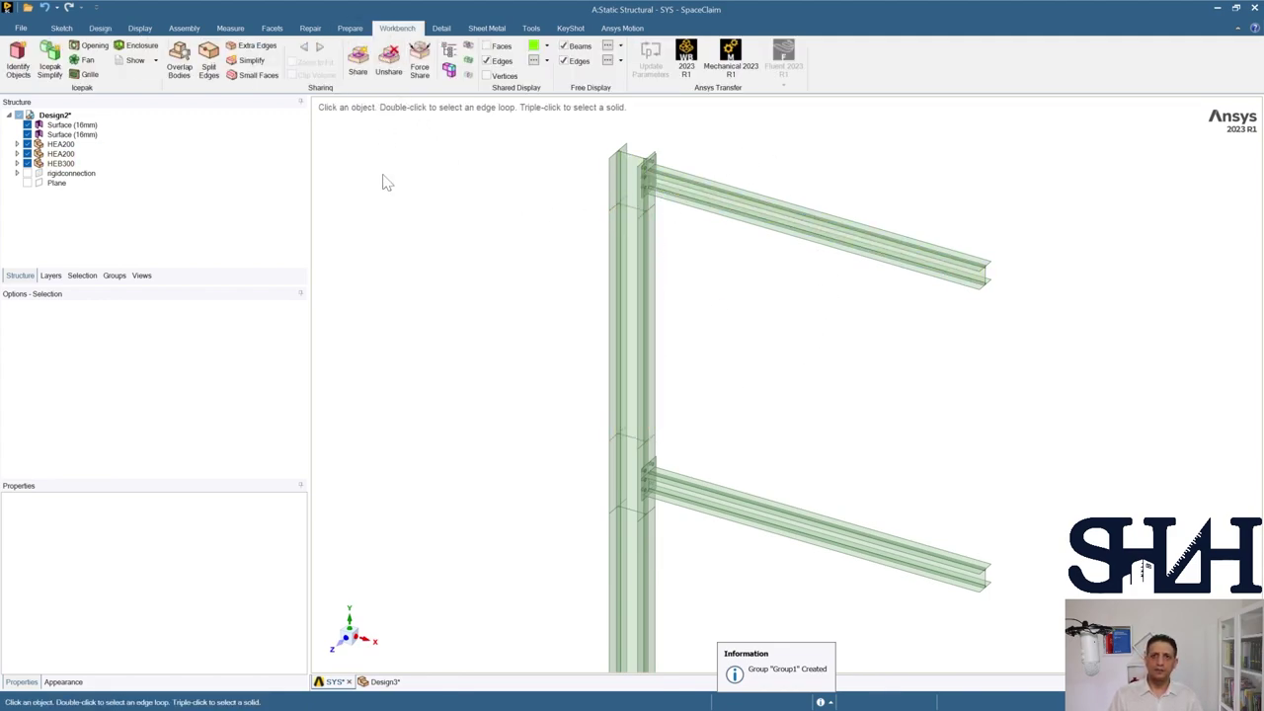
pyautogui.click(360, 67)
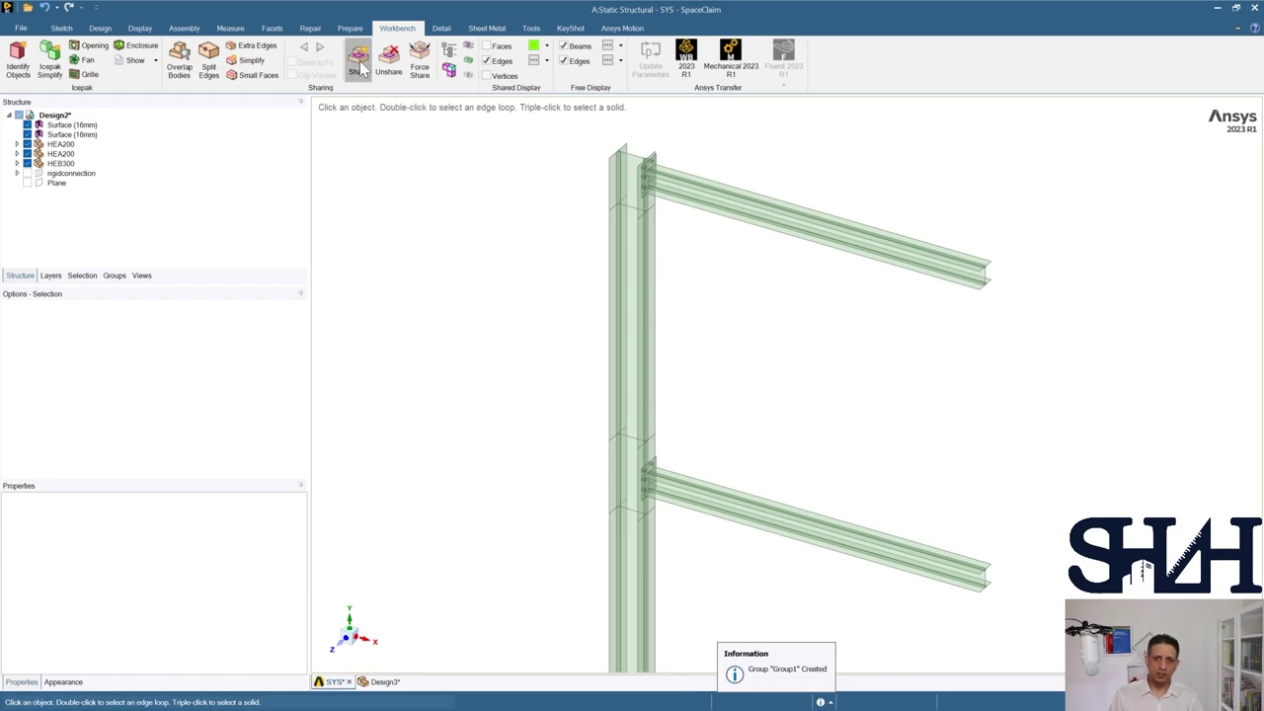
pyautogui.scroll(2, 642, 167)
pyautogui.scroll(2, 703, 173)
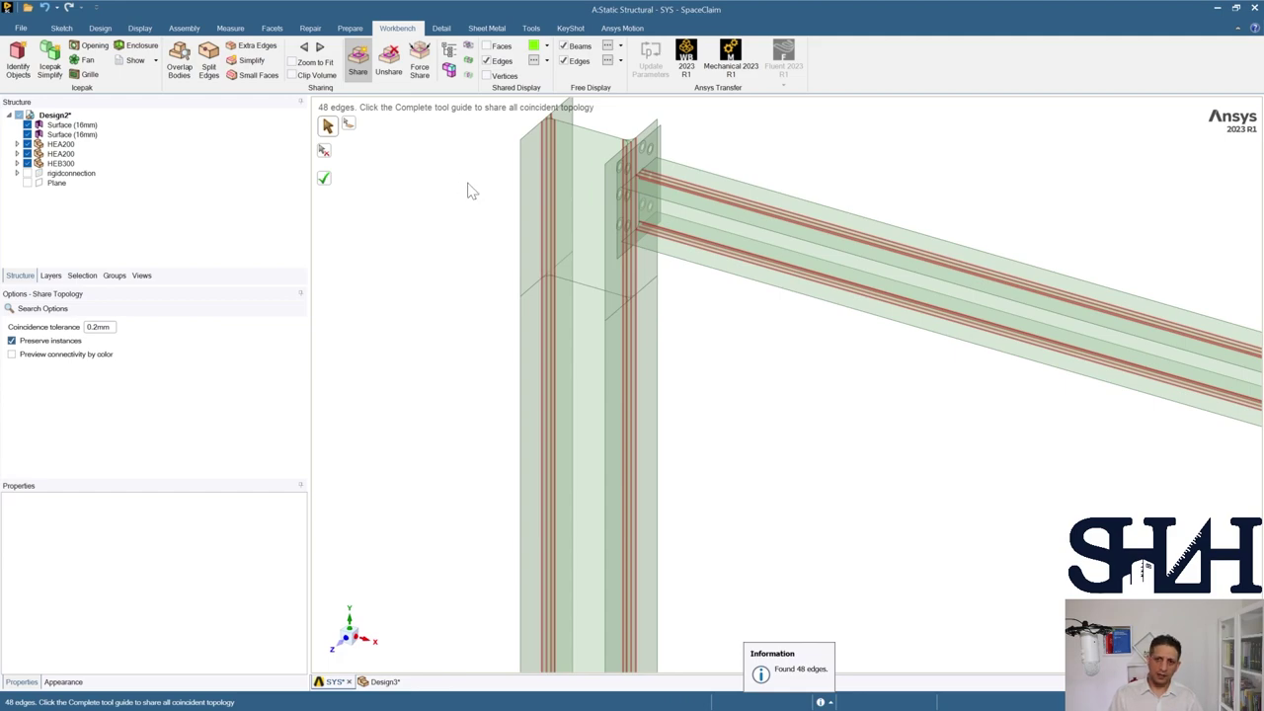
pyautogui.keyDown('shift'); pyautogui.moveTo(468, 175); pyautogui.dragTo(524, 251, button='middle'); pyautogui.keyUp('shift')
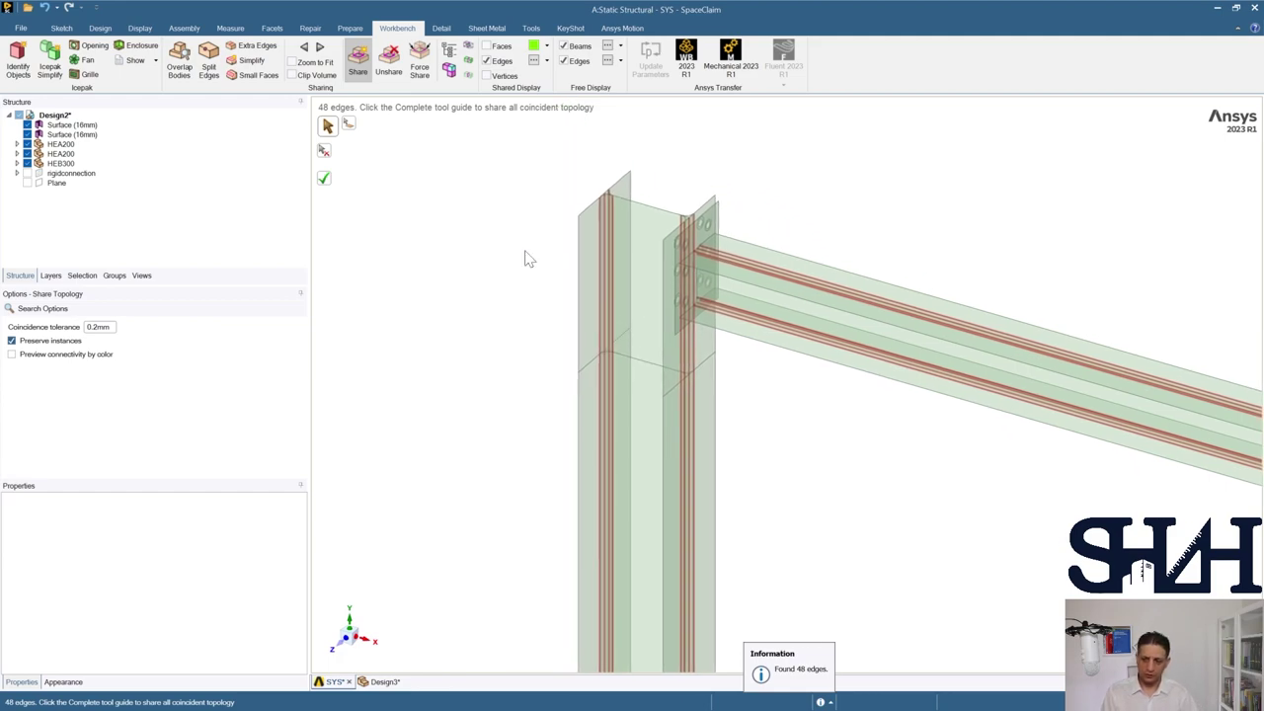
pyautogui.scroll(3, 741, 245)
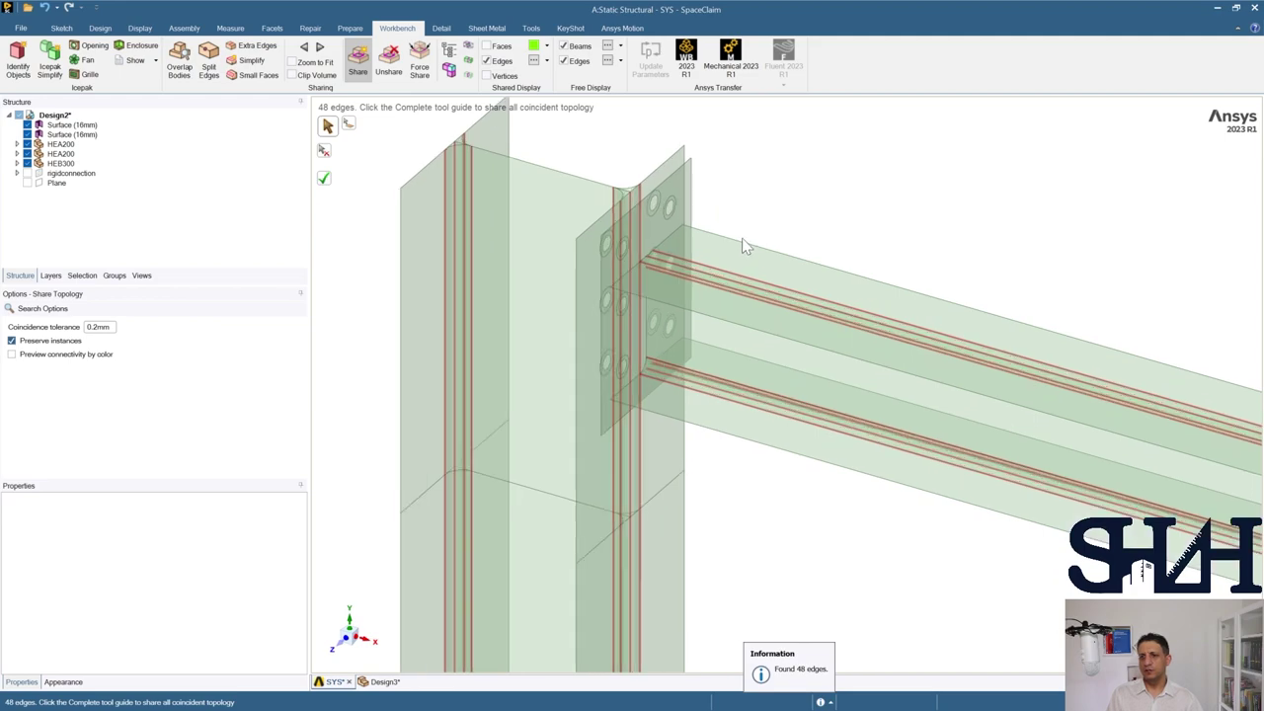
pyautogui.scroll(2, 741, 237)
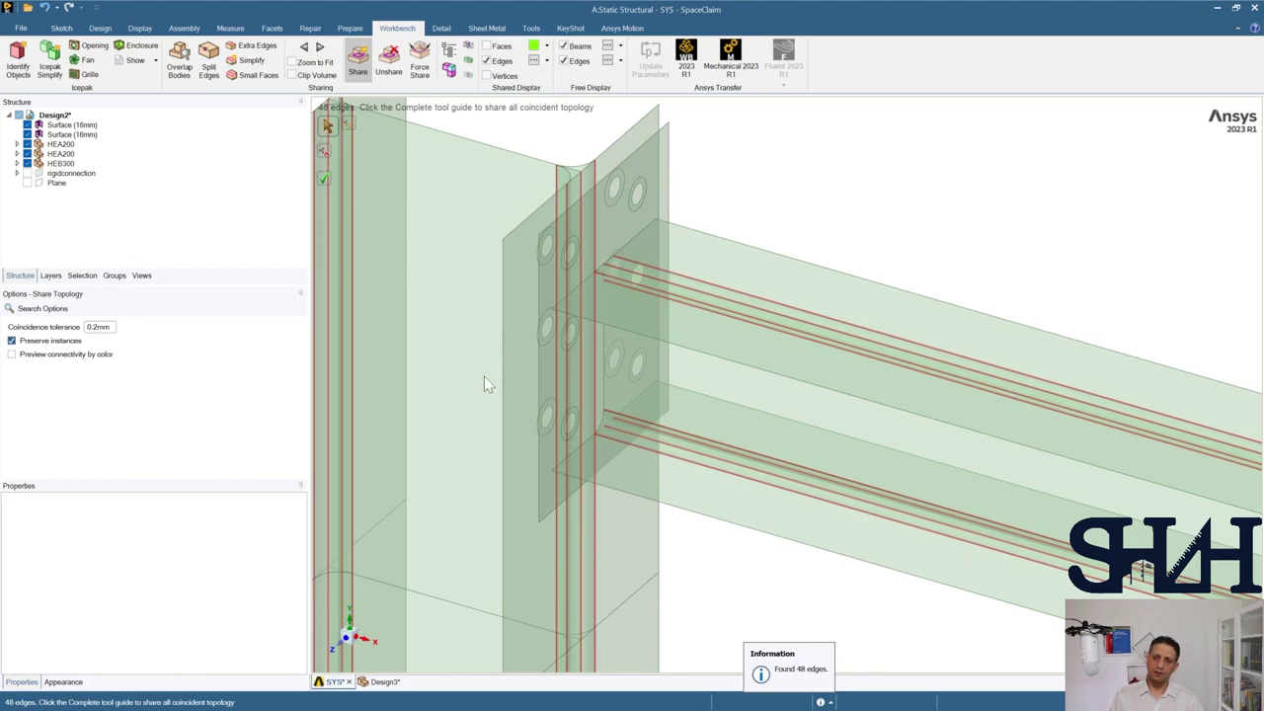
pyautogui.moveTo(494, 414); pyautogui.dragTo(622, 247, button='middle')
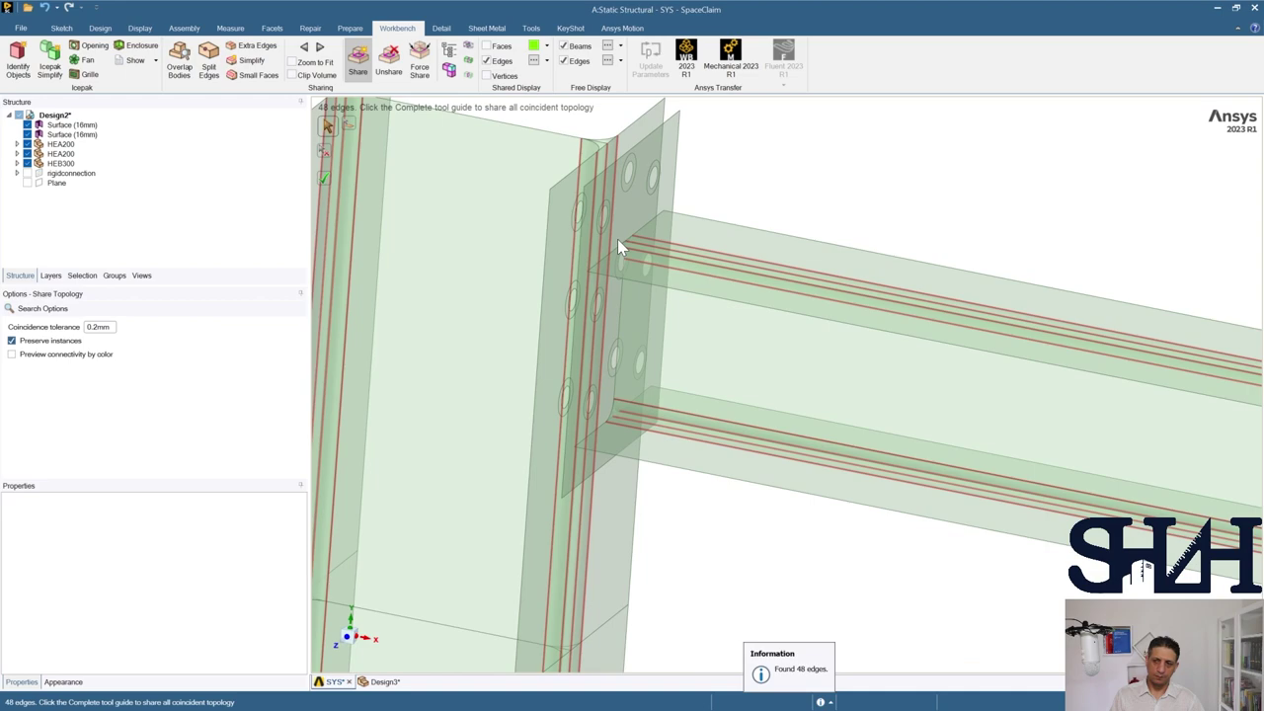
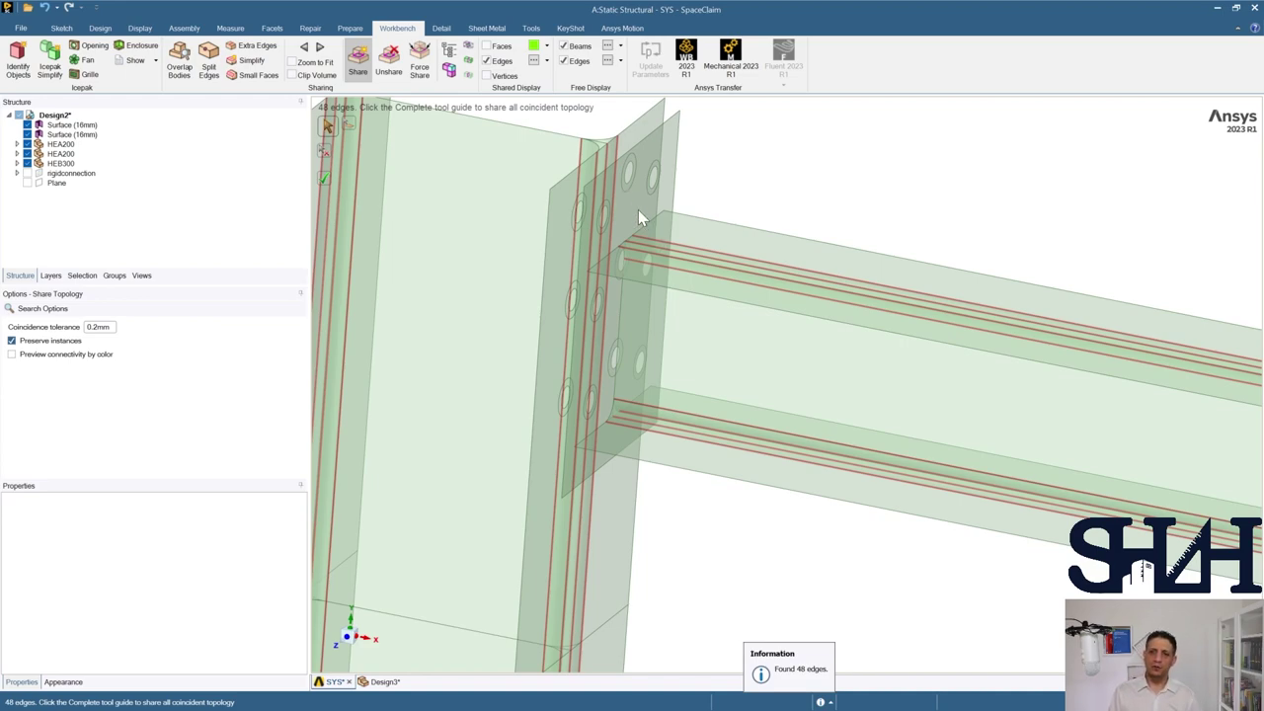
pyautogui.scroll(-5, 640, 216)
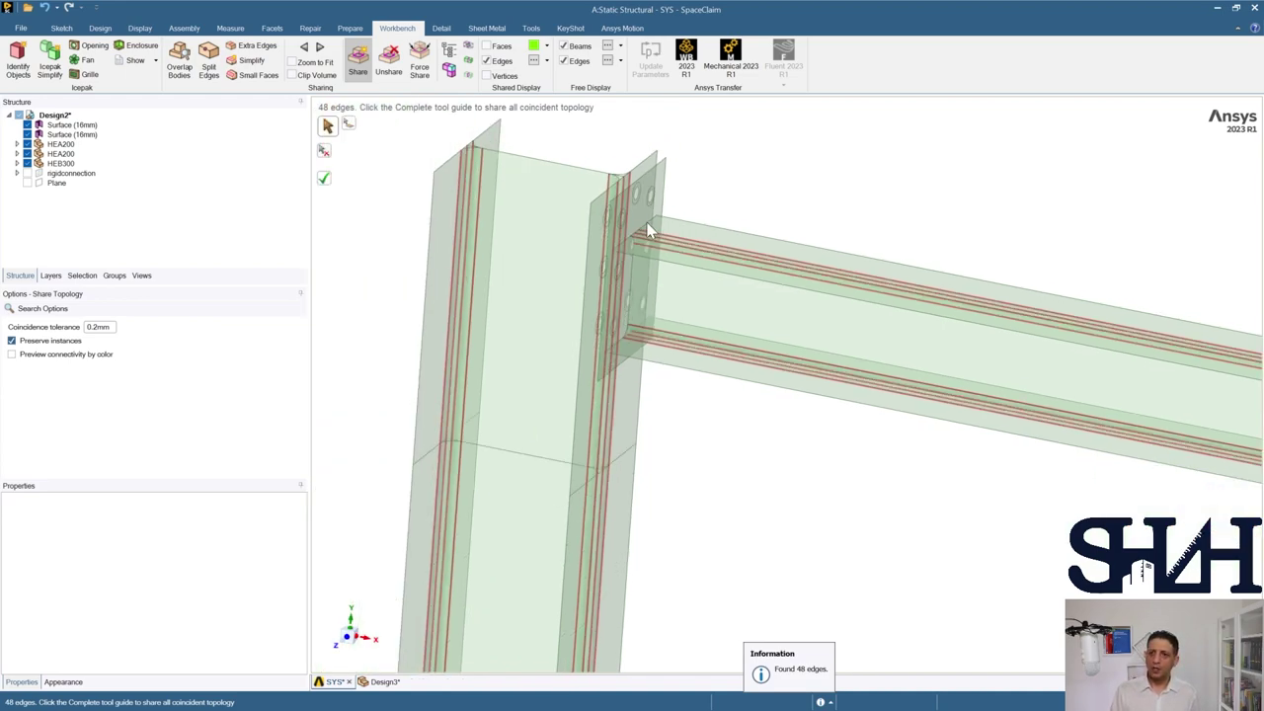
pyautogui.scroll(2, 647, 241)
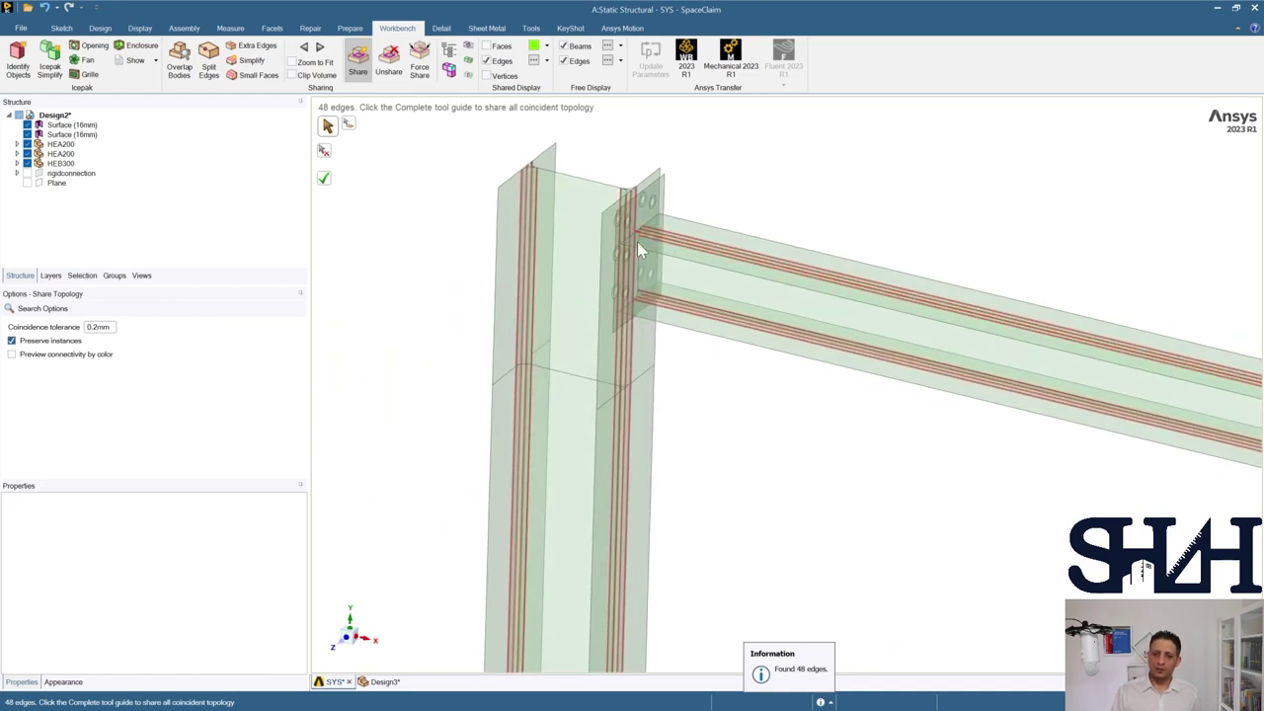
pyautogui.scroll(1, 639, 243)
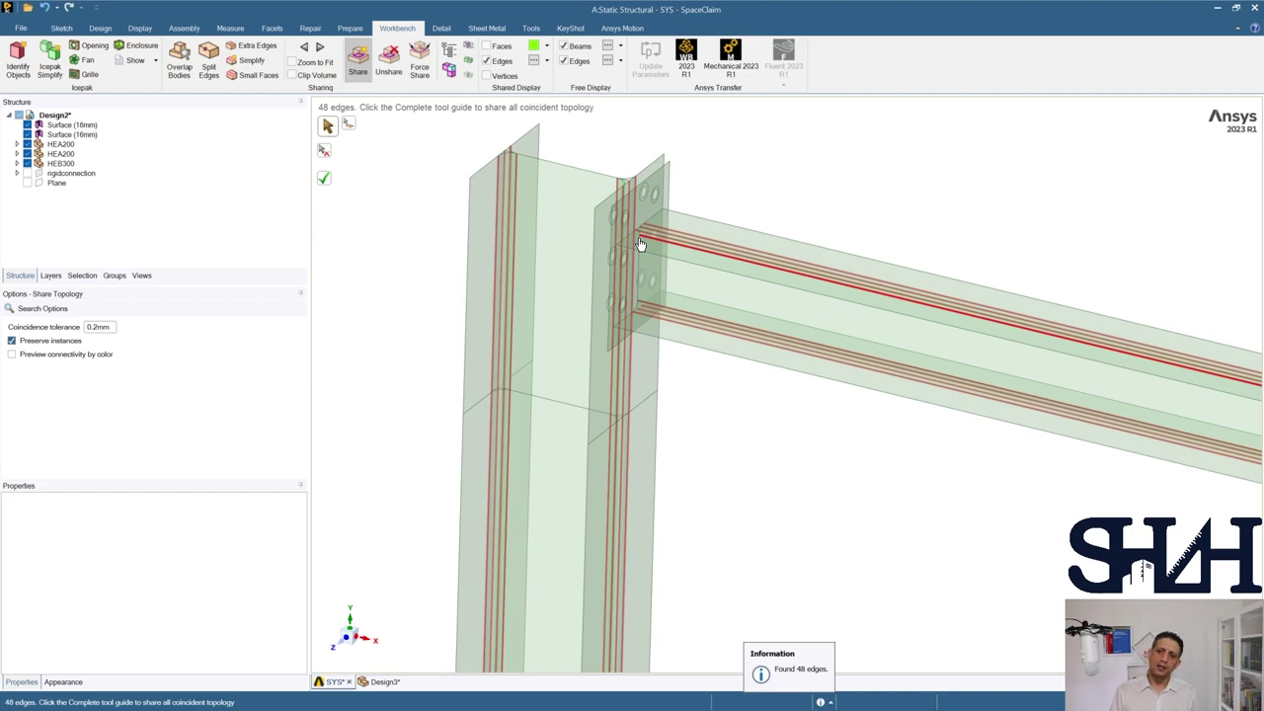
pyautogui.click(324, 181)
# Step: Hide the free beams and free edges so only shared edges are highlighted, inspect the frame, and leave the Share tool
pyautogui.click(562, 60)
pyautogui.click(562, 45)
pyautogui.moveTo(468, 229); pyautogui.dragTo(449, 262, button='middle')
pyautogui.scroll(-10, 450, 296)
pyautogui.keyDown('shift'); pyautogui.moveTo(432, 375); pyautogui.dragTo(510, 231, button='middle'); pyautogui.keyUp('shift')
pyautogui.scroll(5, 468, 270)
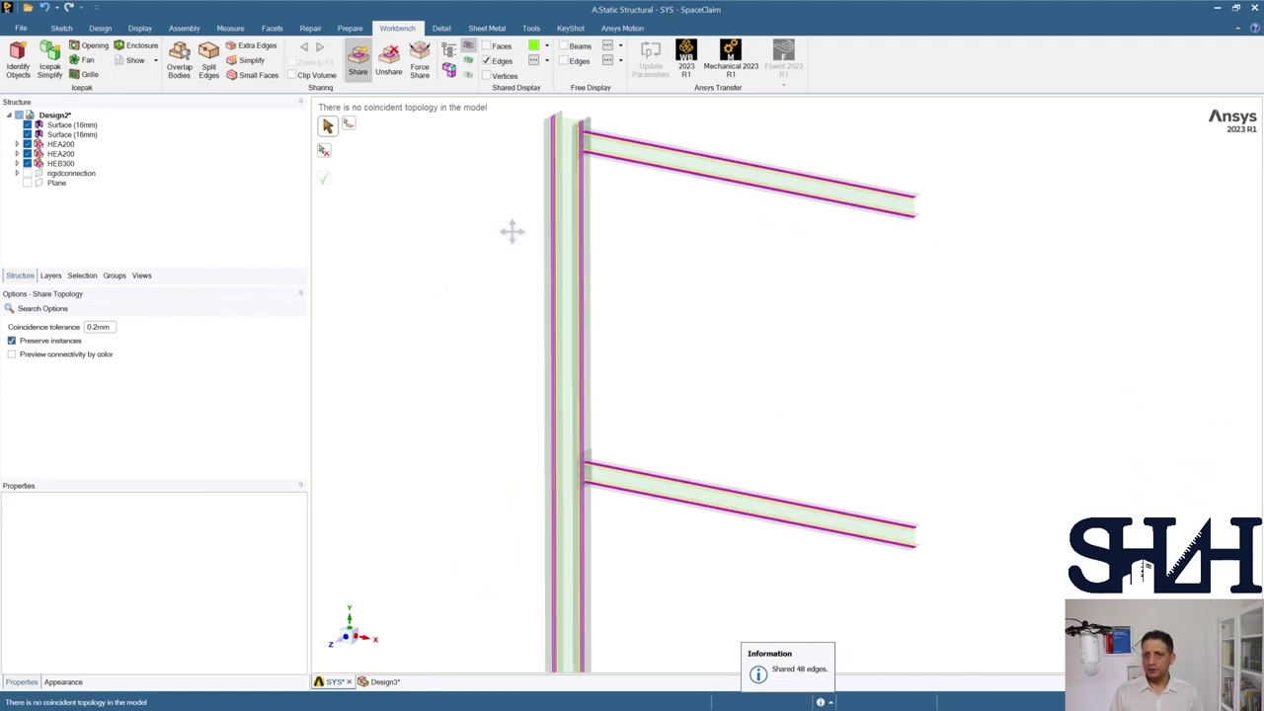
pyautogui.scroll(-2, 513, 235)
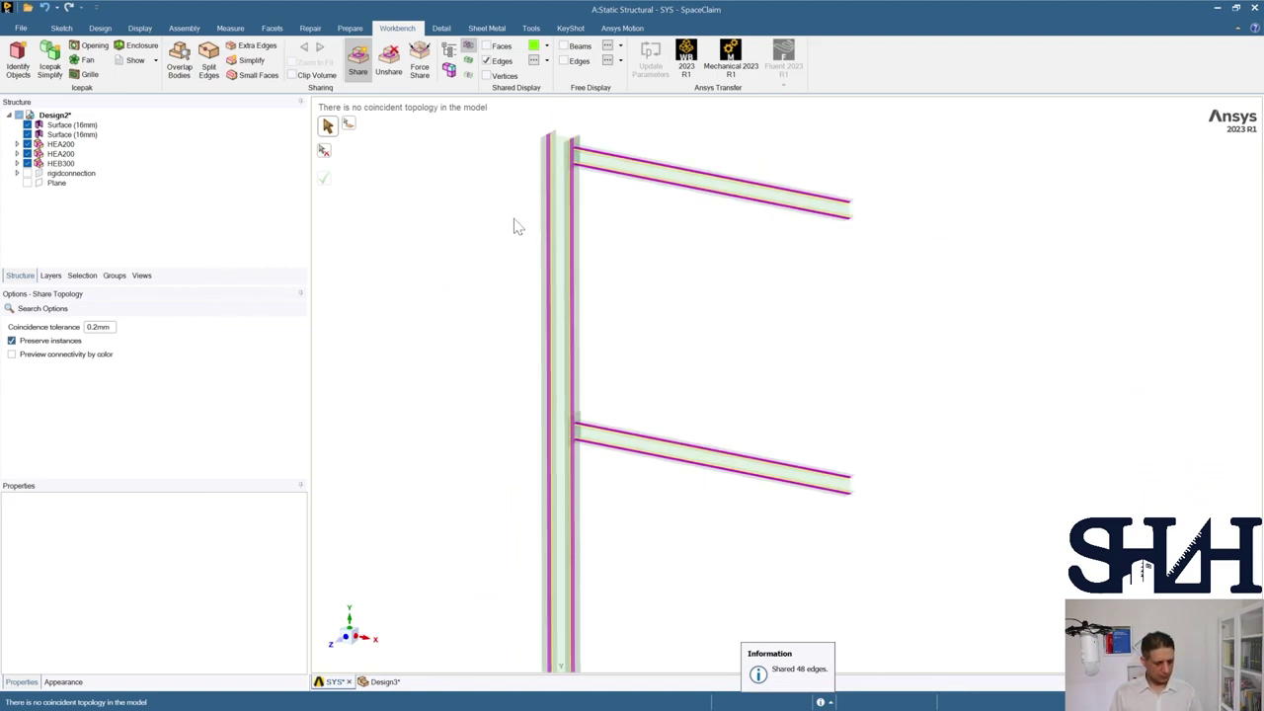
pyautogui.press('Escape')
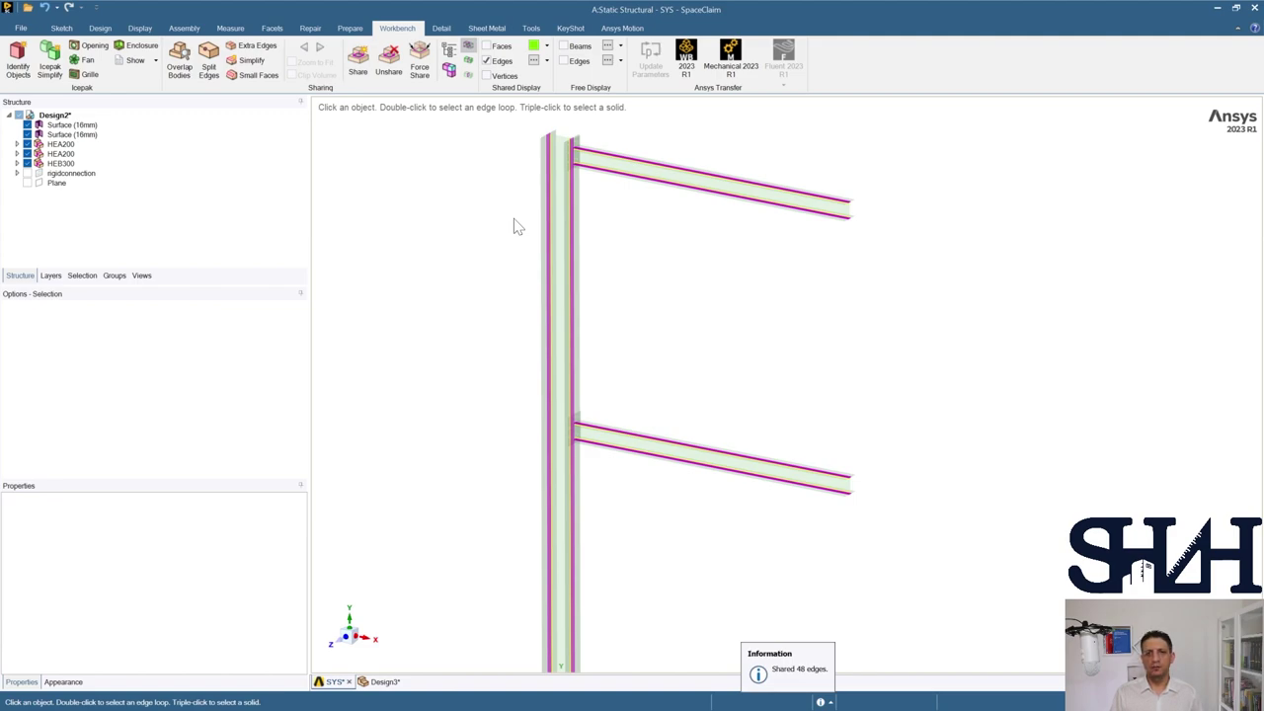
# Step: Open the current design in a new window and frame the full column with both beams
pyautogui.click(139, 28)
pyautogui.click(414, 61)
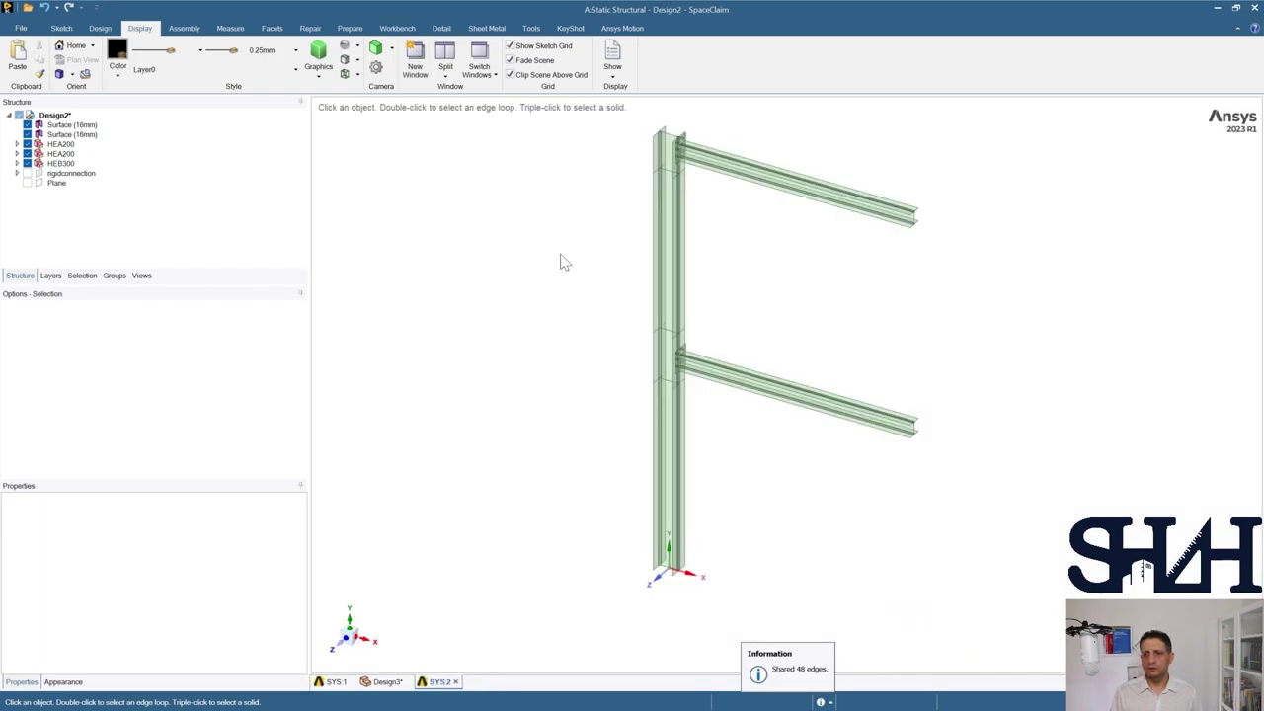
pyautogui.keyDown('shift'); pyautogui.moveTo(583, 231); pyautogui.dragTo(545, 229, button='middle'); pyautogui.keyUp('shift')
pyautogui.scroll(2, 561, 245)
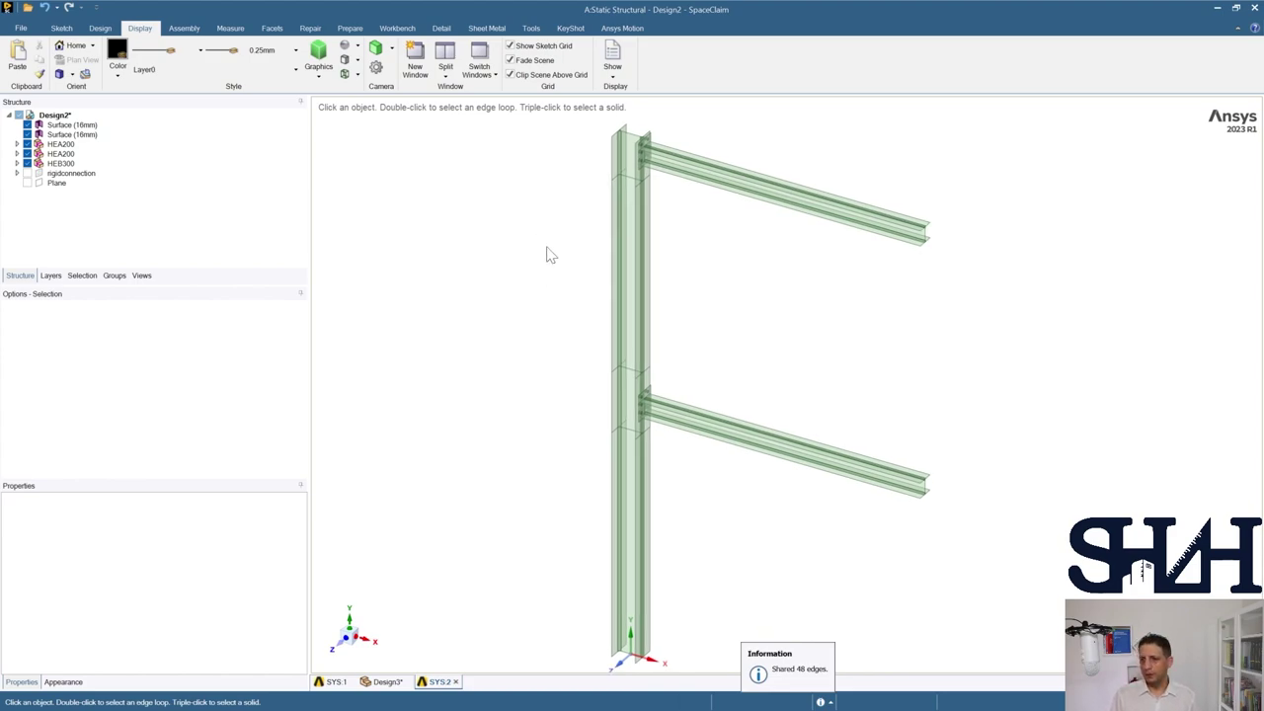
pyautogui.keyDown('shift'); pyautogui.moveTo(536, 273); pyautogui.dragTo(543, 271, button='middle'); pyautogui.keyUp('shift')
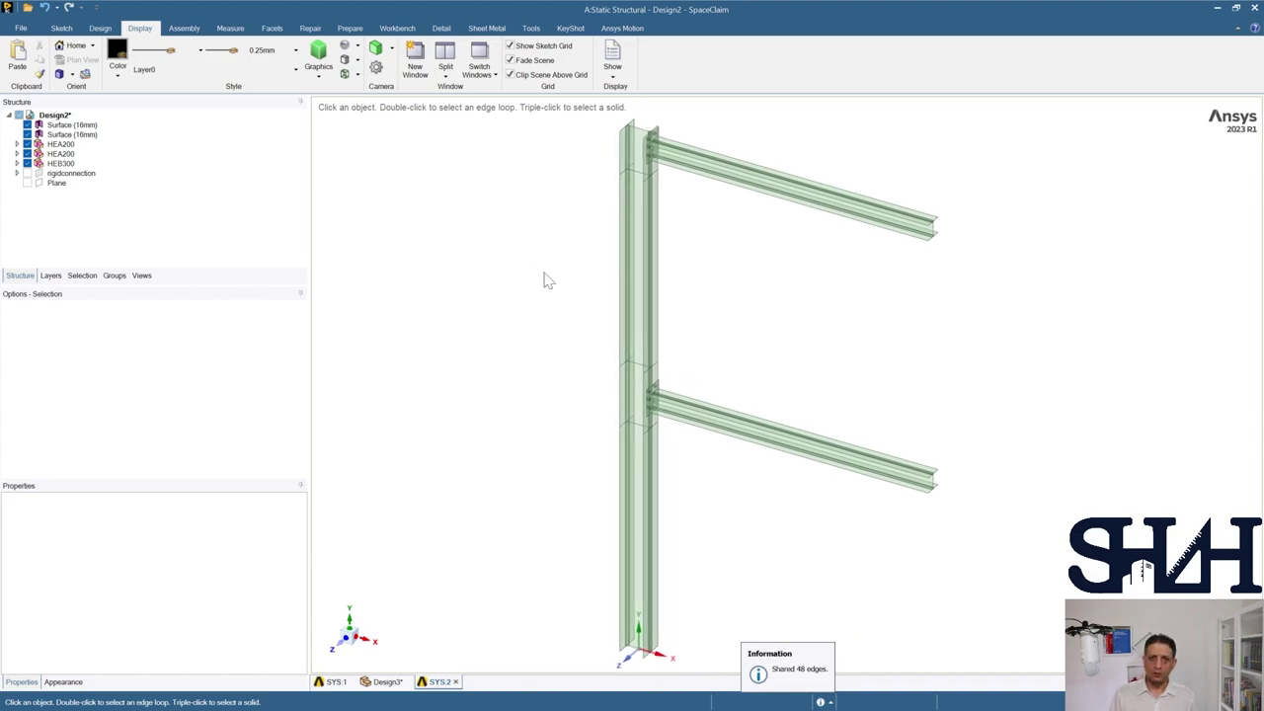